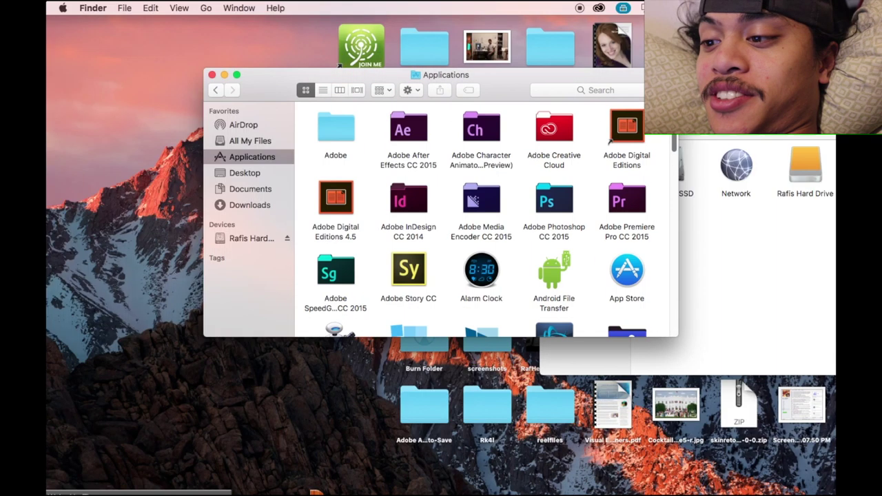
Step: Launch Final Cut Pro from the Applications folder
drag(674, 144, 672, 186)
double_click(493, 261)
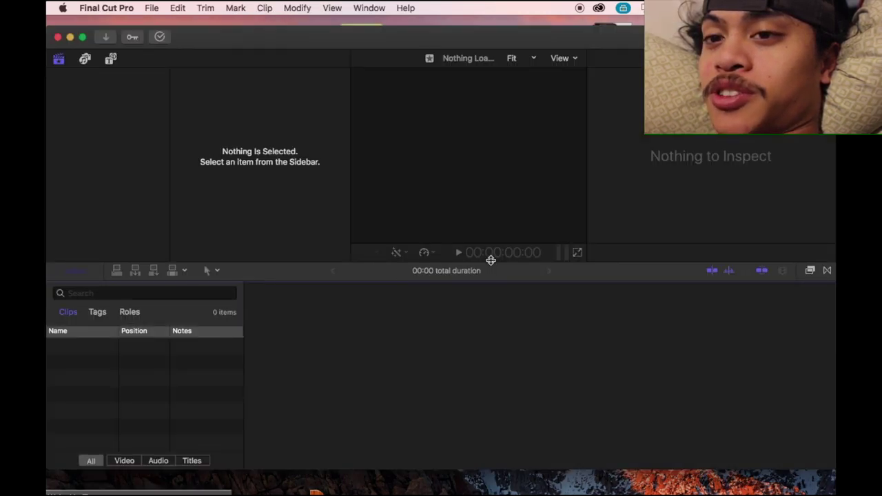
Step: In Finder, open the 1dodgeballtutorial folder on the Desktop and add its clips MVI_7313 and MVI_7314 to the dodgeballtutorial timeline
mouse_move(107, 493)
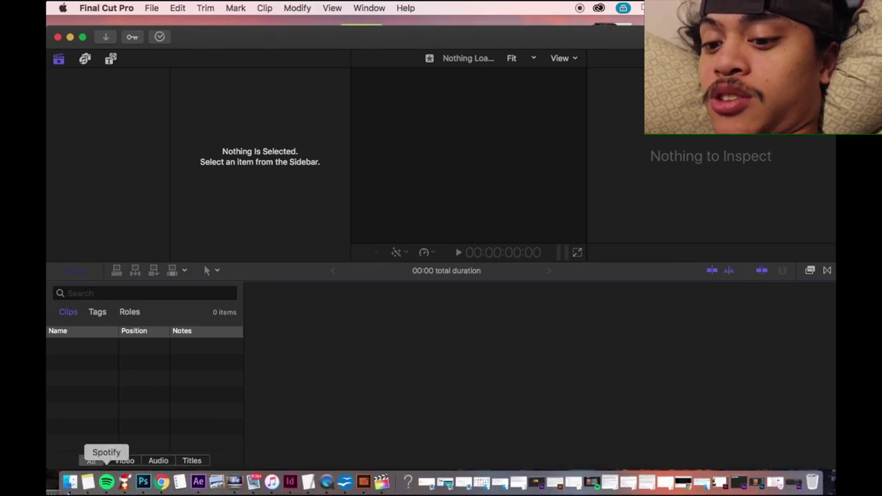
click(69, 486)
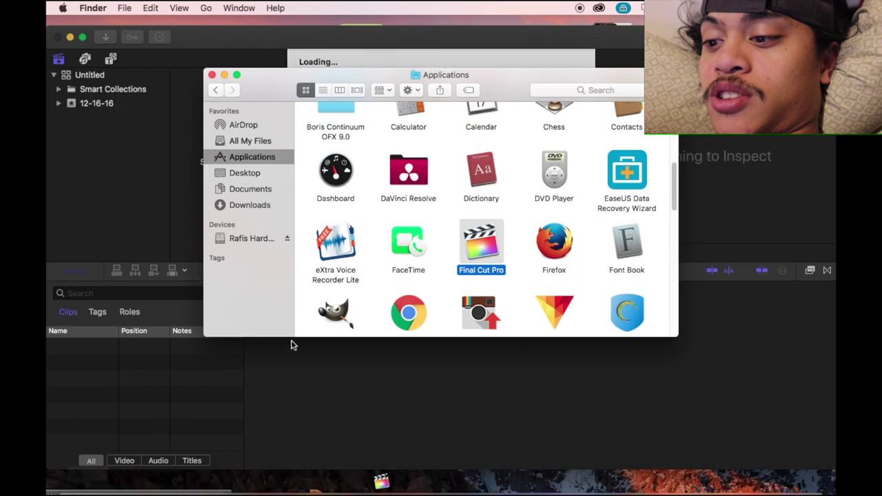
click(244, 173)
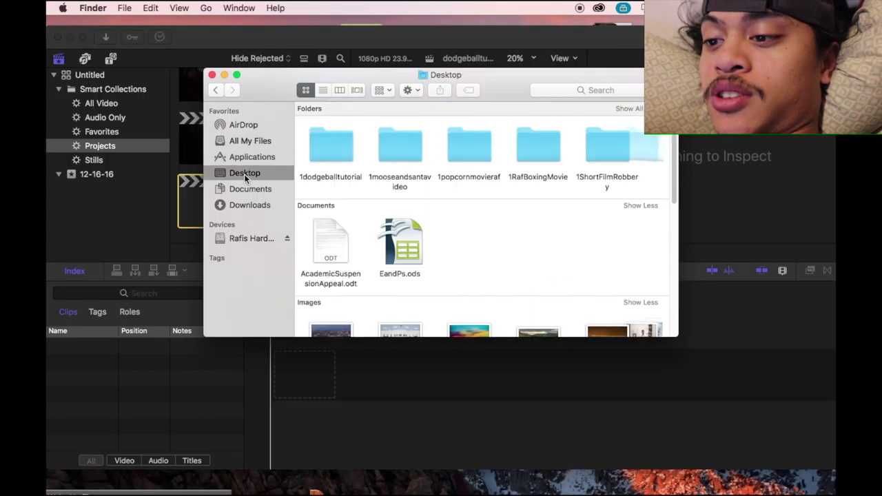
double_click(337, 152)
drag(354, 192, 375, 423)
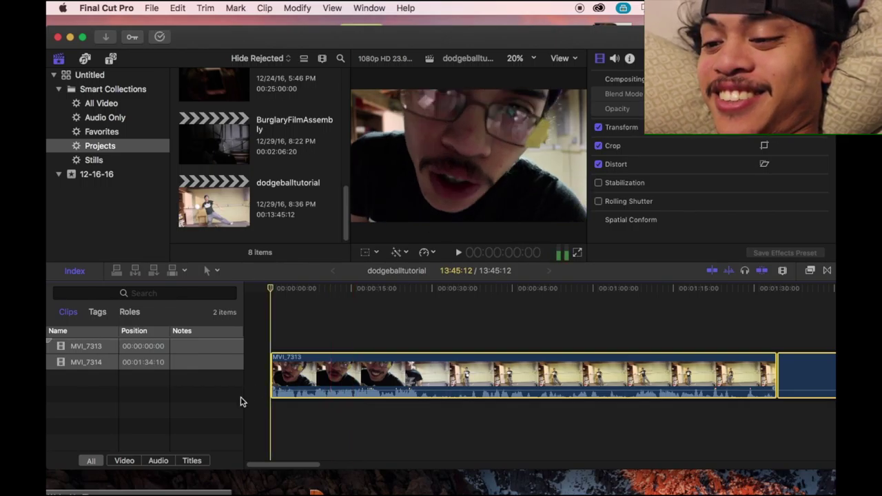
Step: Play back the opening of the MVI_7313 clip to review which parts to cut
key(space)
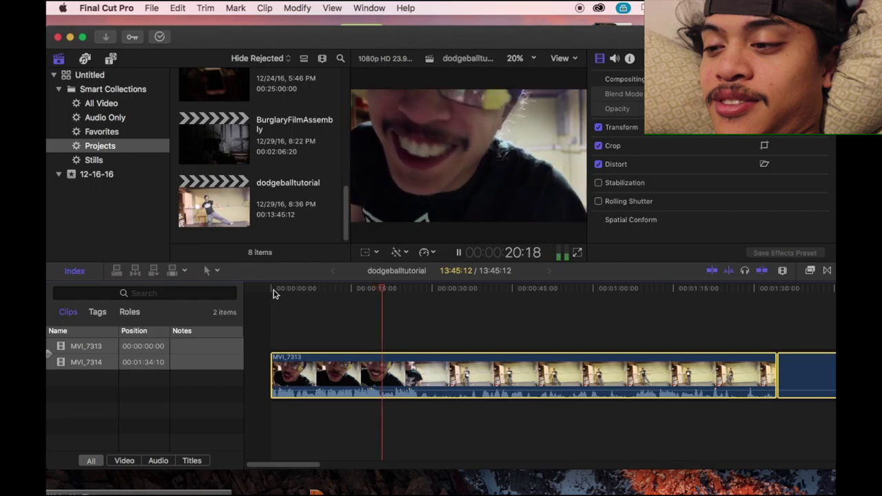
key(space)
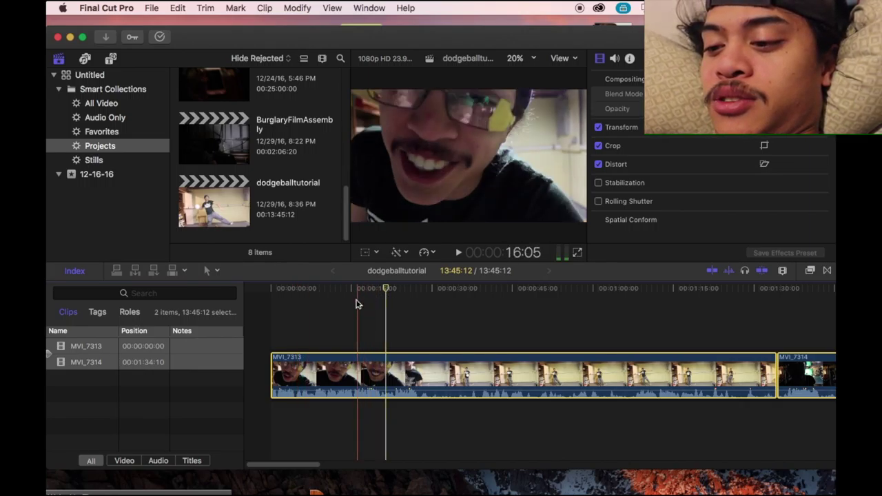
key(space)
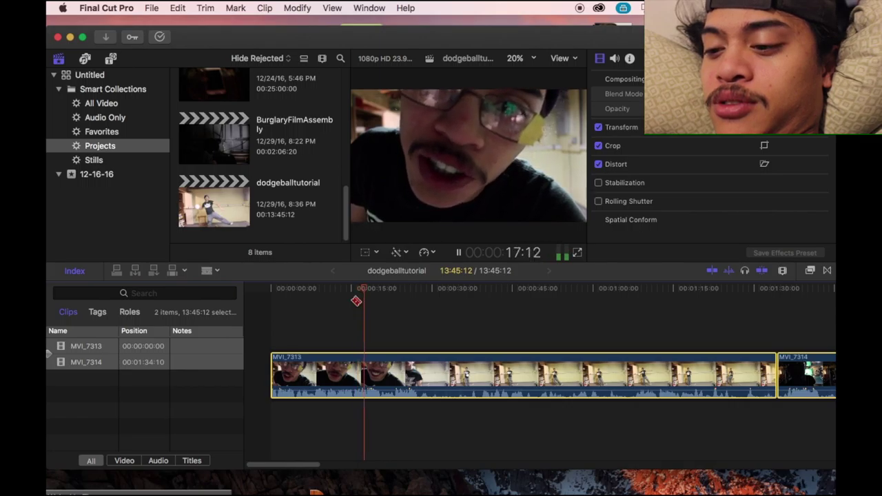
key(space)
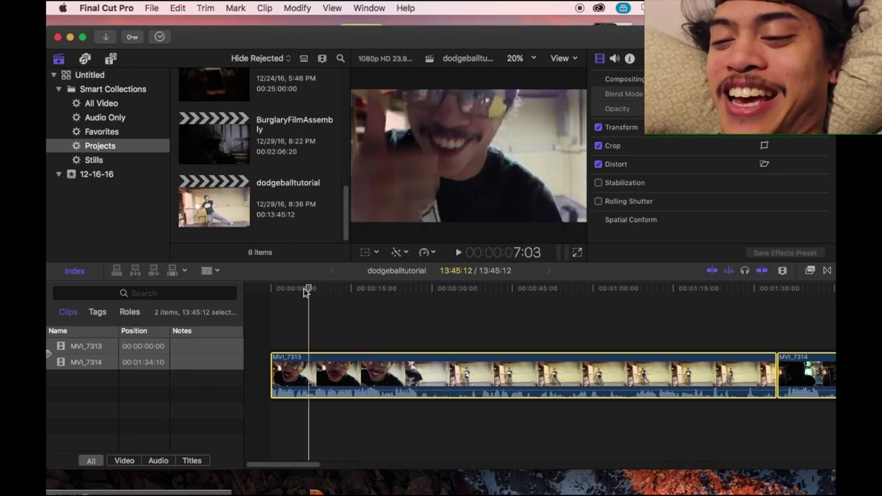
key(space)
Step: Play the timeline from the start and split the MVI_7313 clip at 4:20 and at 10:09
click(262, 292)
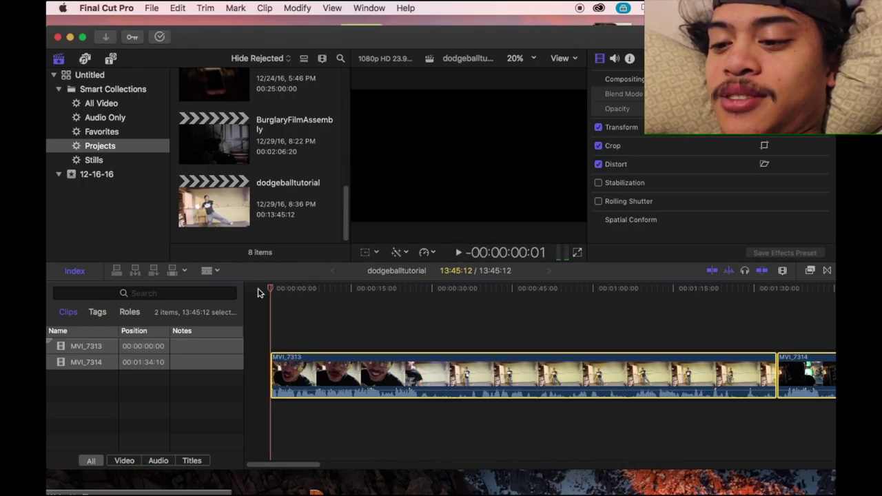
key(space)
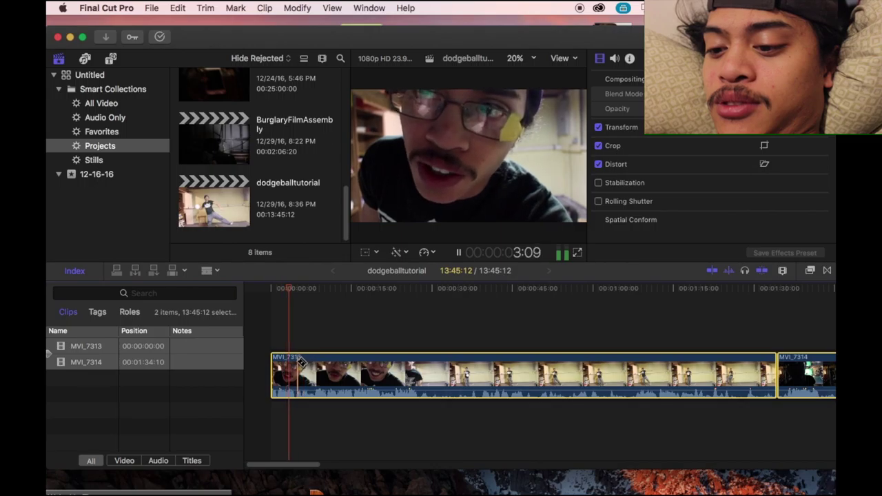
key(super+b)
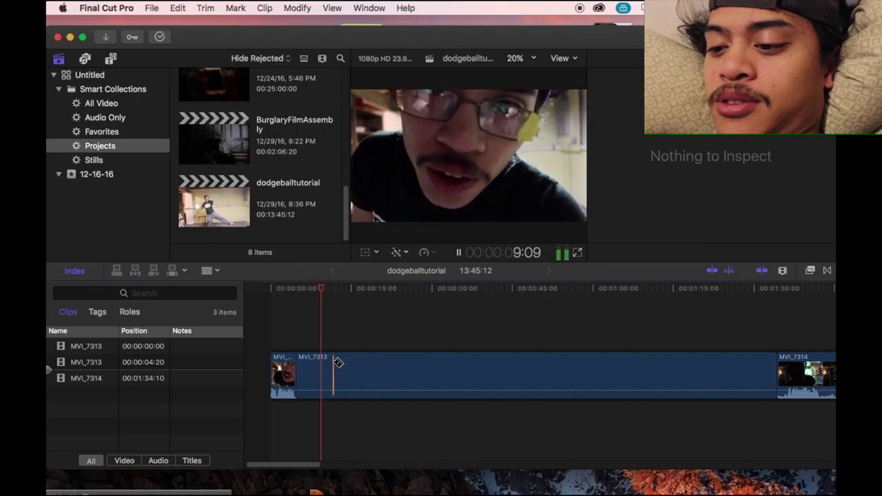
key(space)
key(super+4)
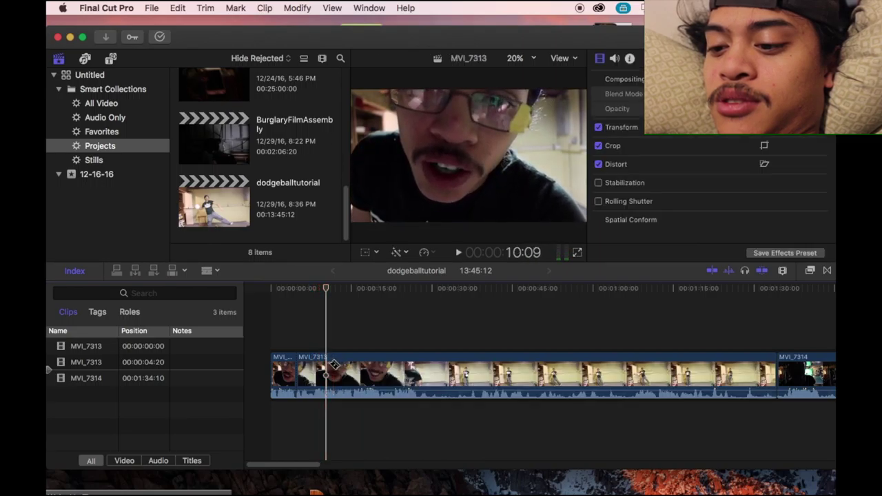
key(super+b)
Step: Play on through the long MVI_7313 piece and split it with the Blade tool at 24:10 and at 25:15
key(space)
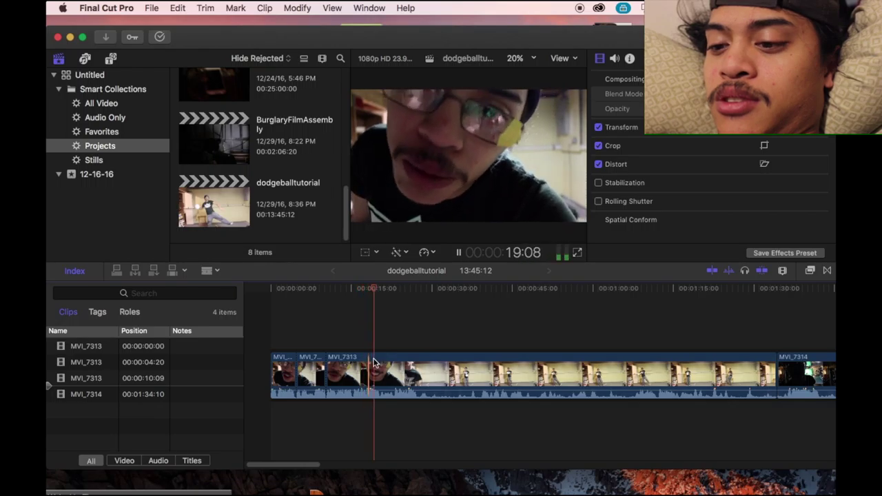
key(space)
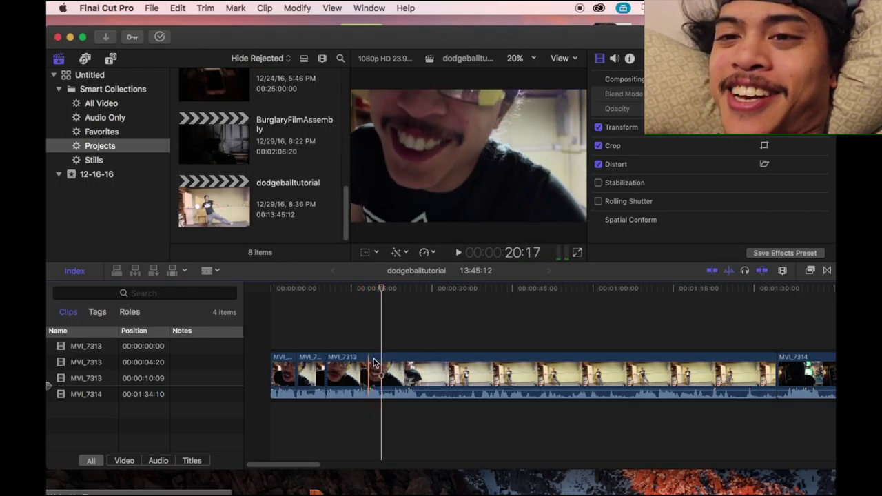
key(space)
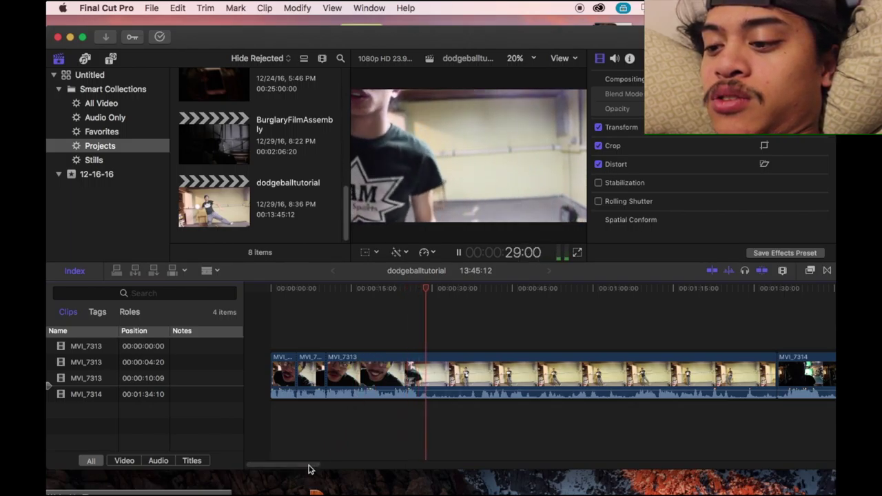
key(space)
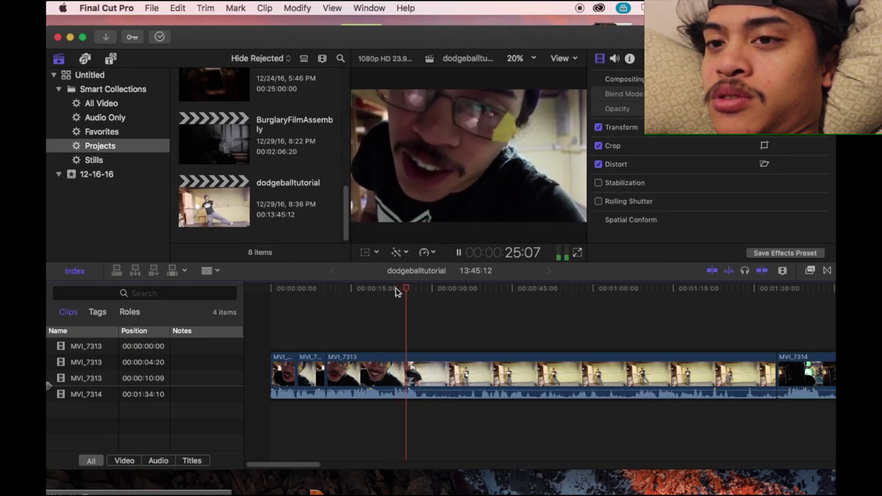
click(397, 290)
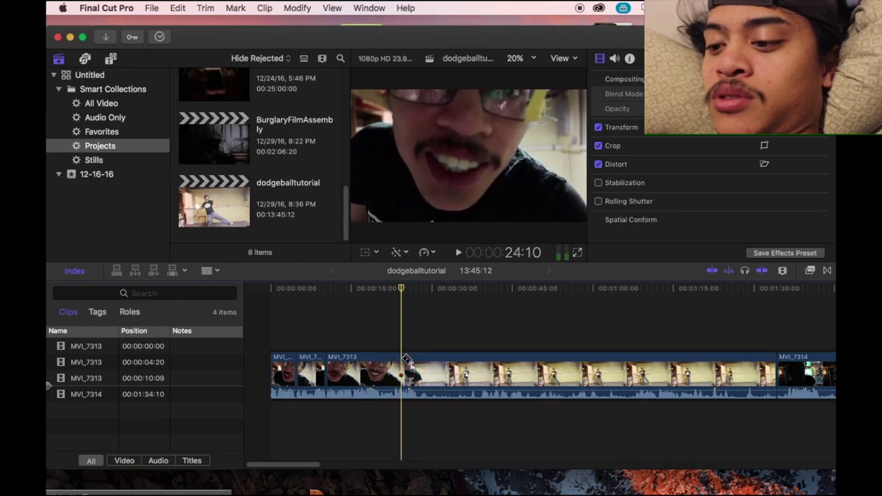
click(406, 360)
key(space)
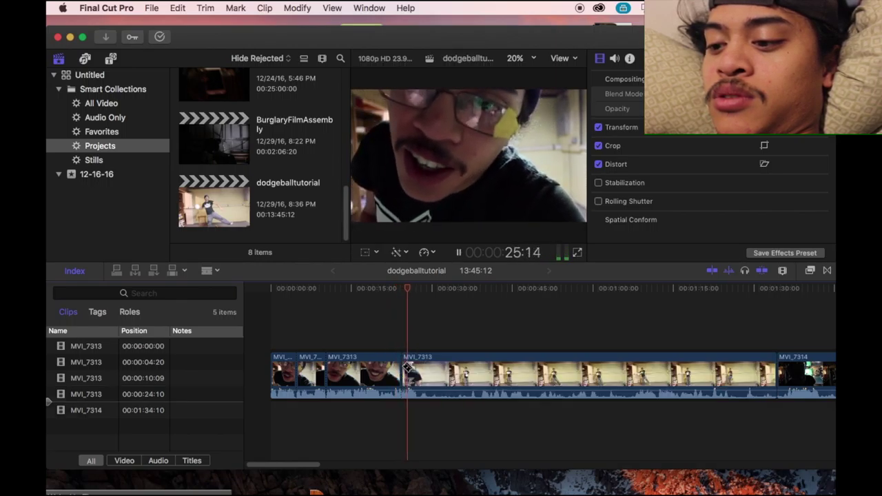
key(space)
click(408, 367)
key(space)
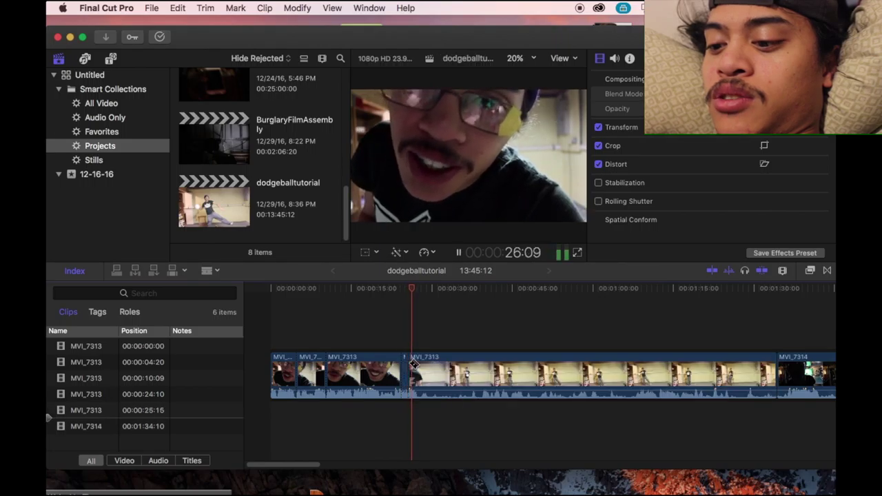
Step: With the Select tool, delete the MVI_7313 piece between 10:09 and 24:10 and the short piece directly after it
key(space)
click(278, 286)
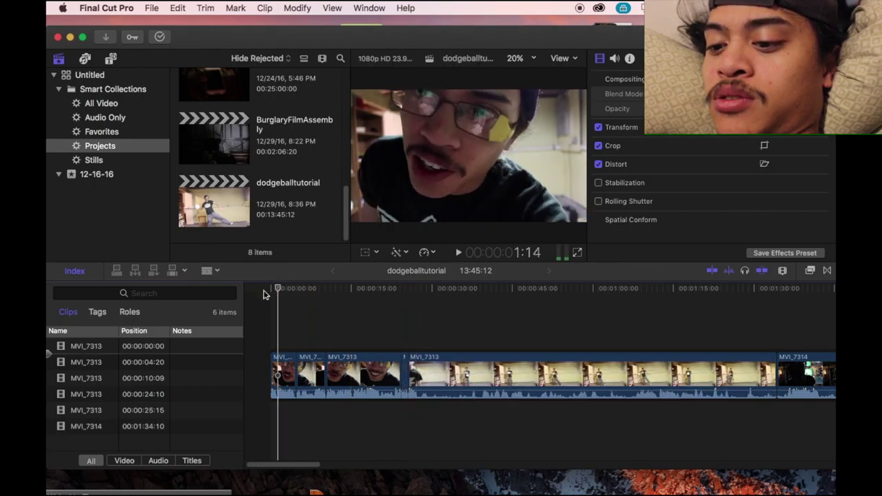
key(space)
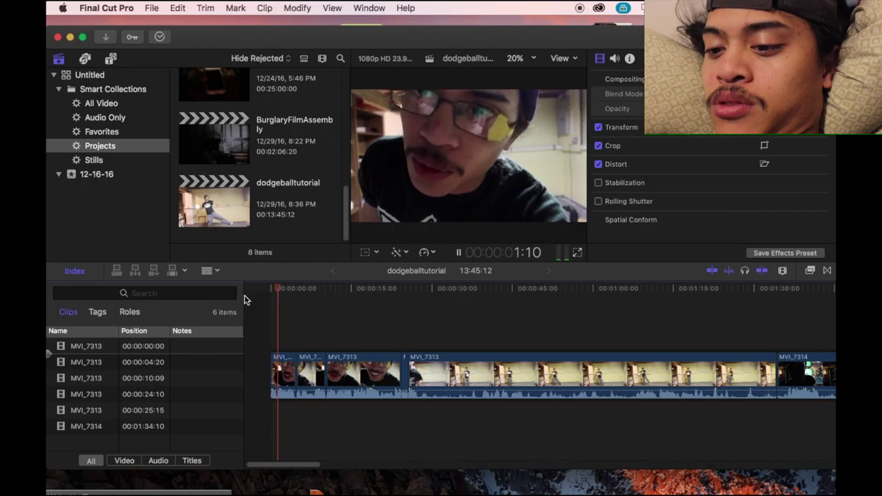
click(216, 271)
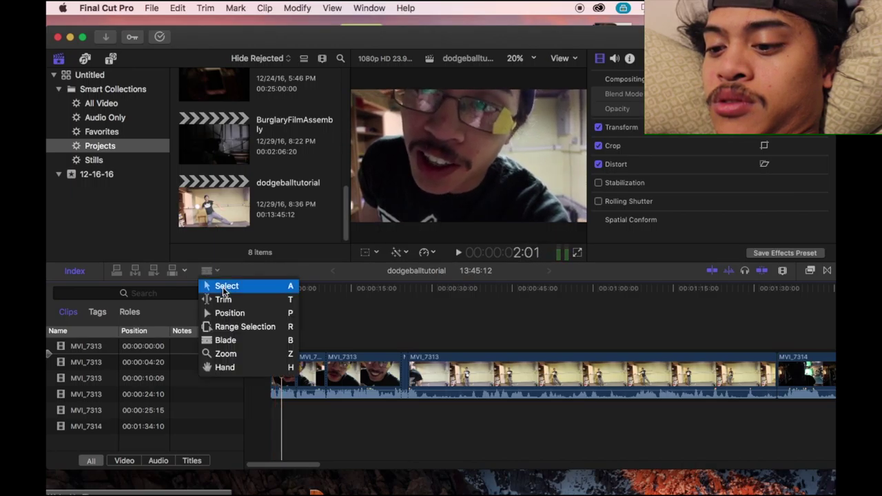
click(226, 285)
key(space)
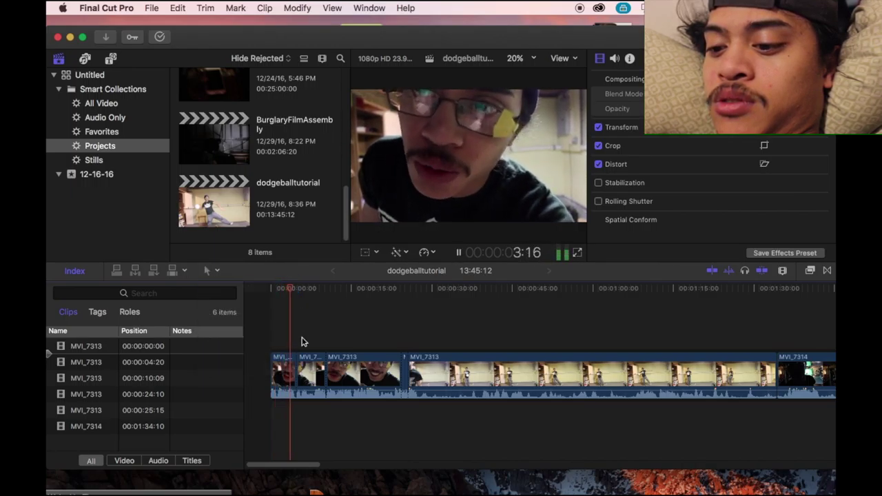
click(340, 369)
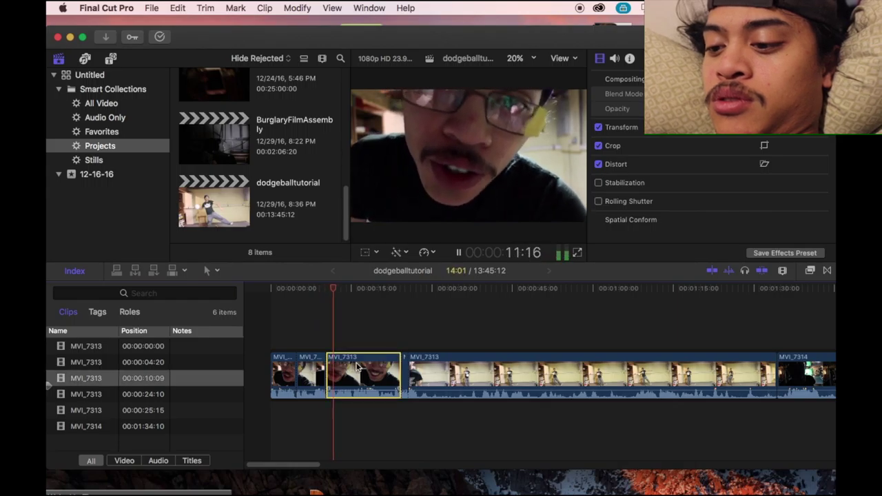
key(Delete)
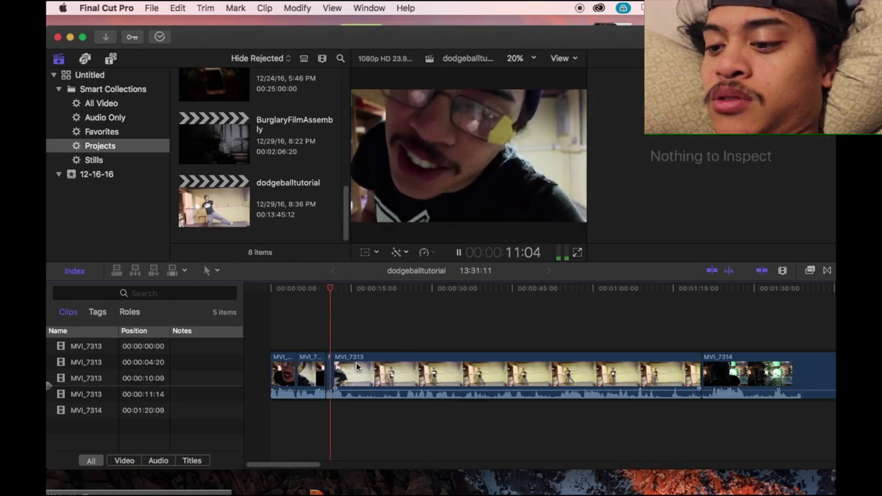
click(331, 370)
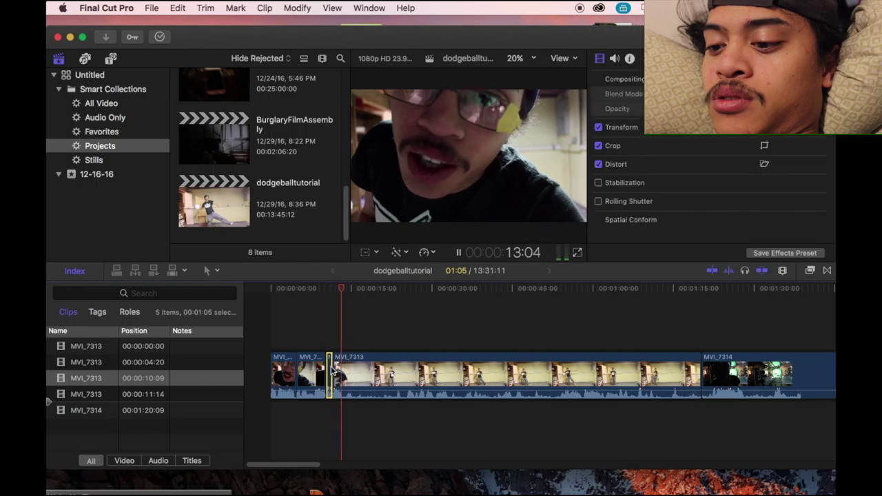
key(space)
key(Delete)
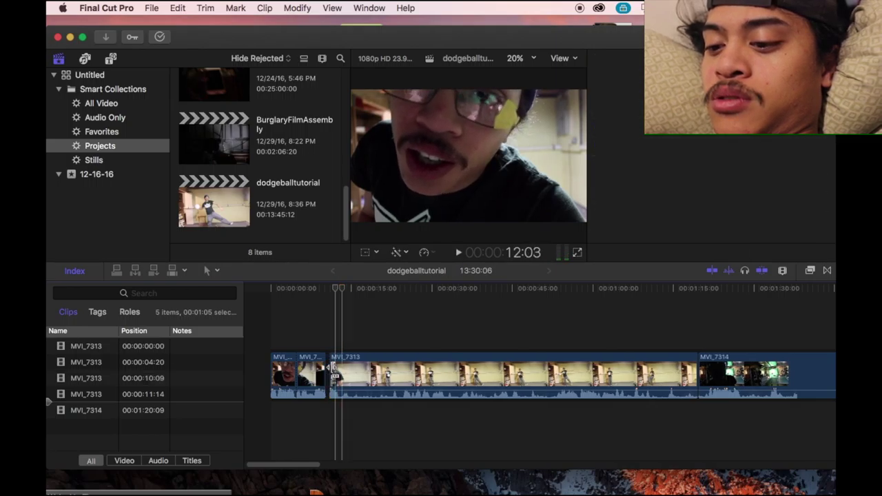
Step: Play back the opening seconds of the timeline several times to check the cuts
drag(335, 290, 282, 293)
key(space)
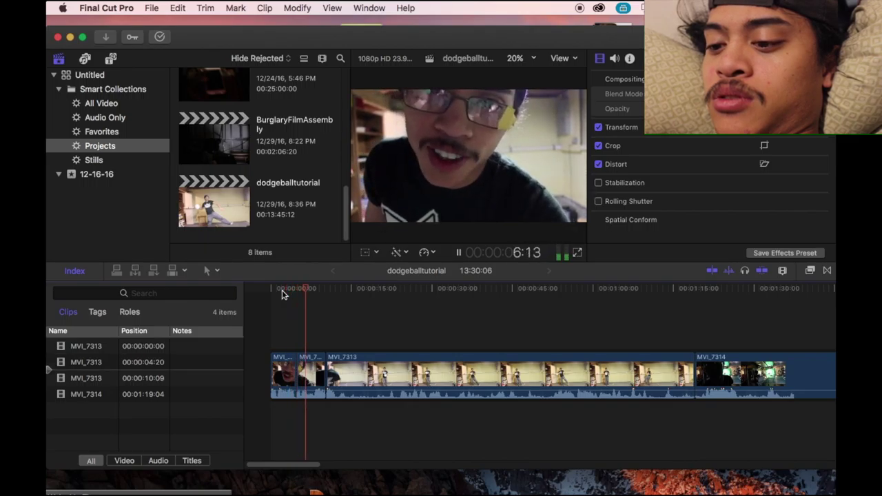
key(space)
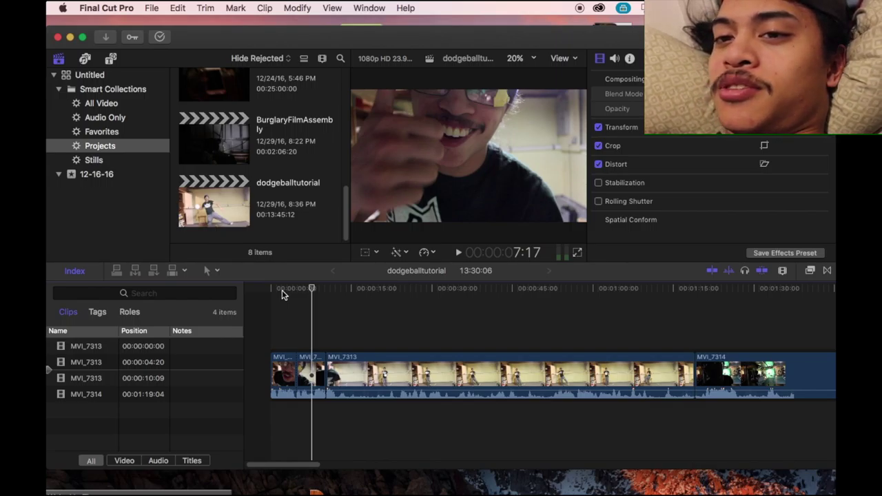
key(space)
click(282, 290)
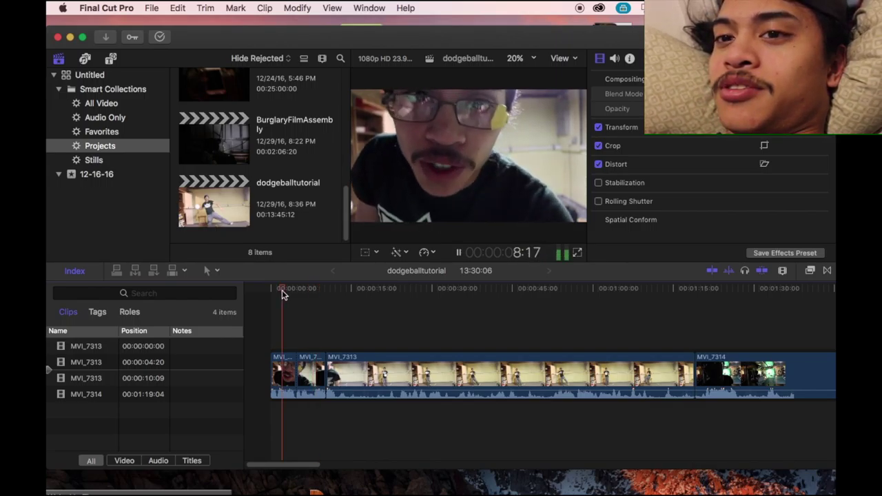
key(space)
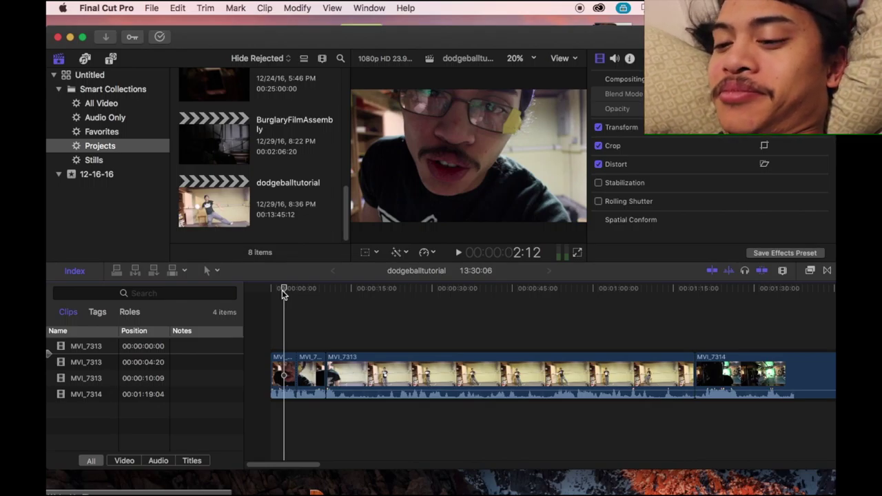
key(space)
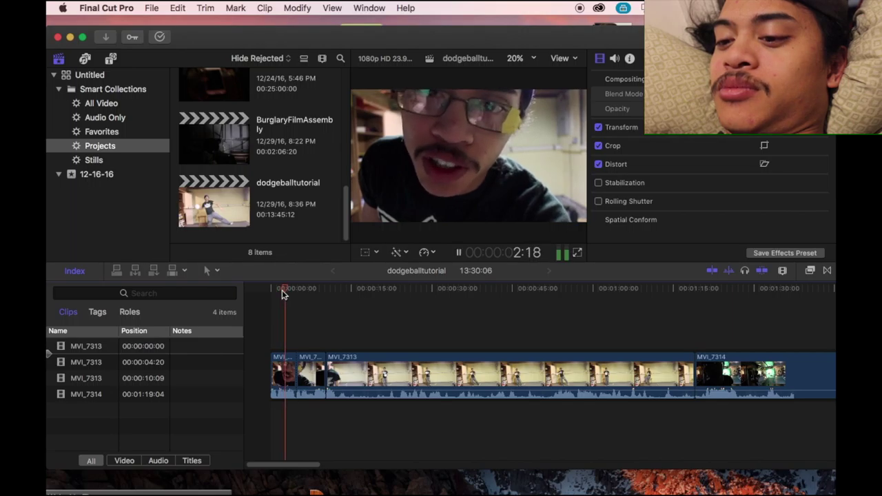
key(space)
click(282, 290)
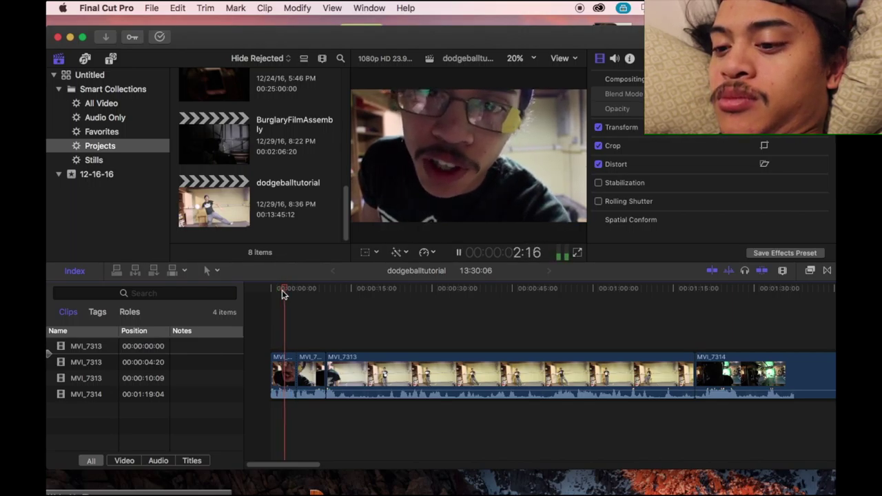
Step: Play back the opening MVI_7313 pieces and split the second one at 8:08 with the Blade tool
click(216, 274)
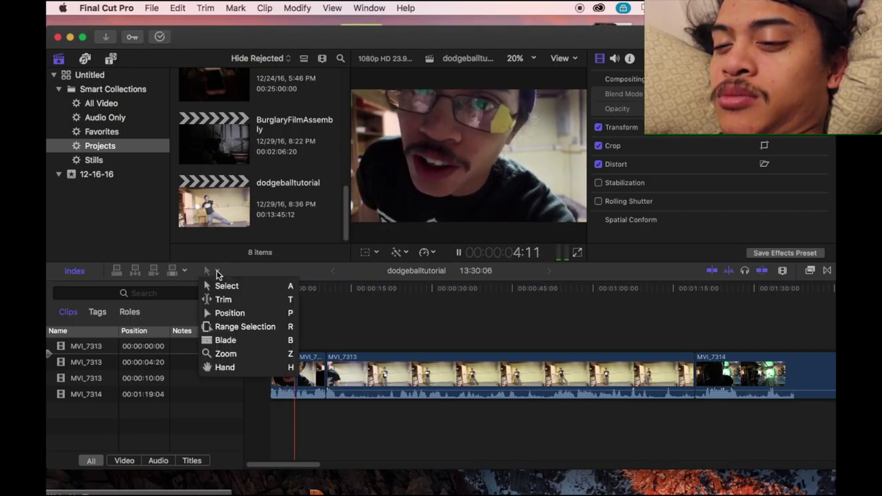
click(227, 278)
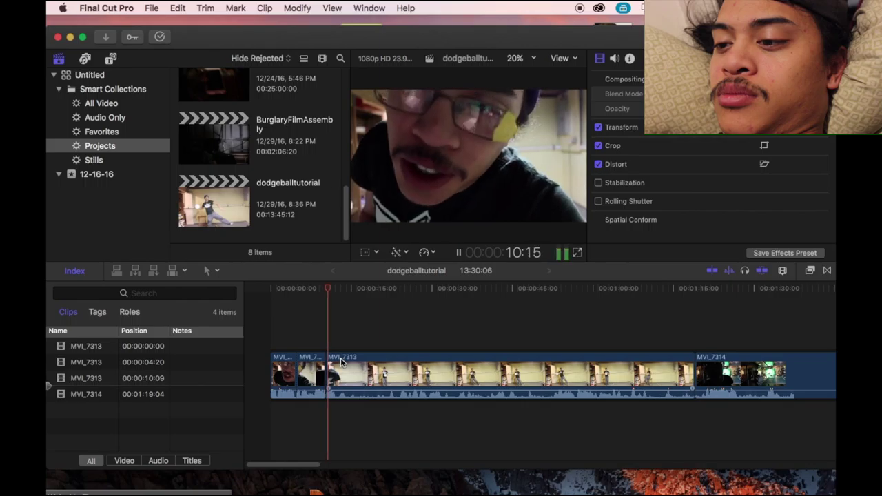
key(space)
click(300, 290)
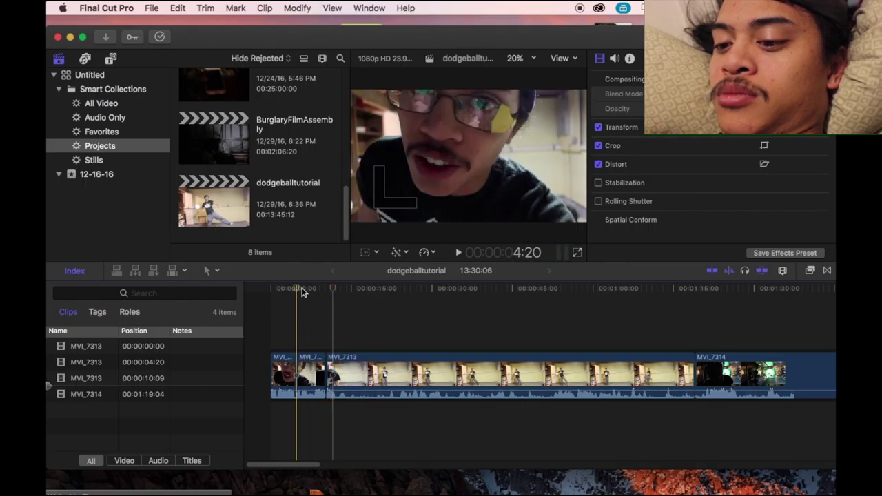
key(space)
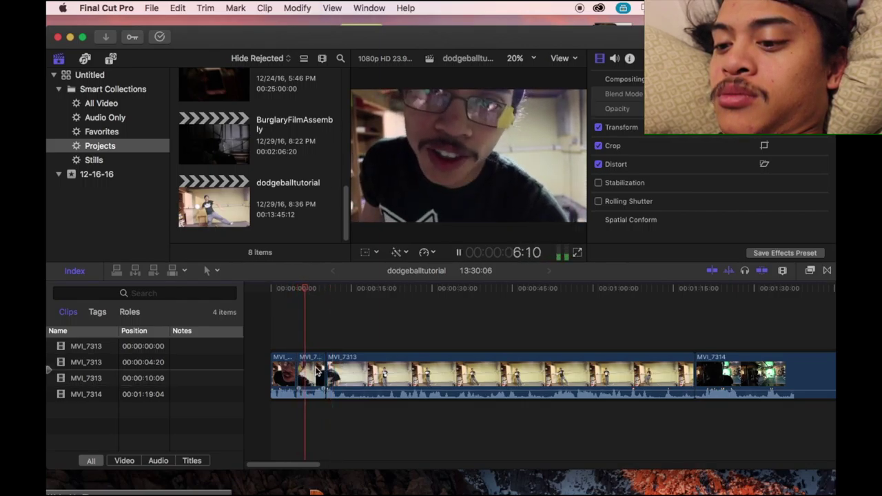
key(space)
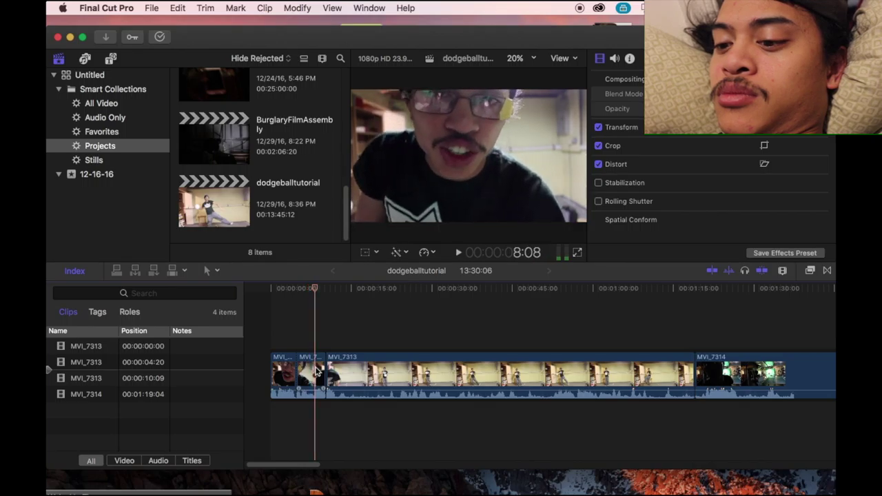
key(b)
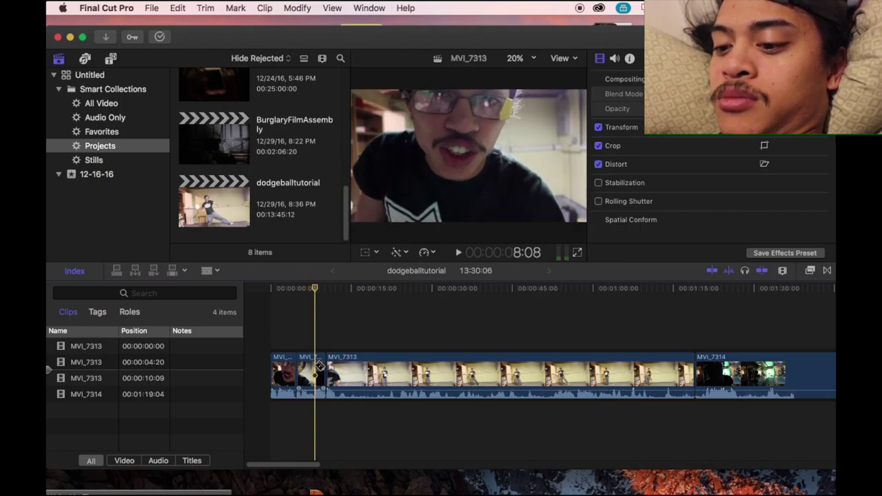
click(315, 370)
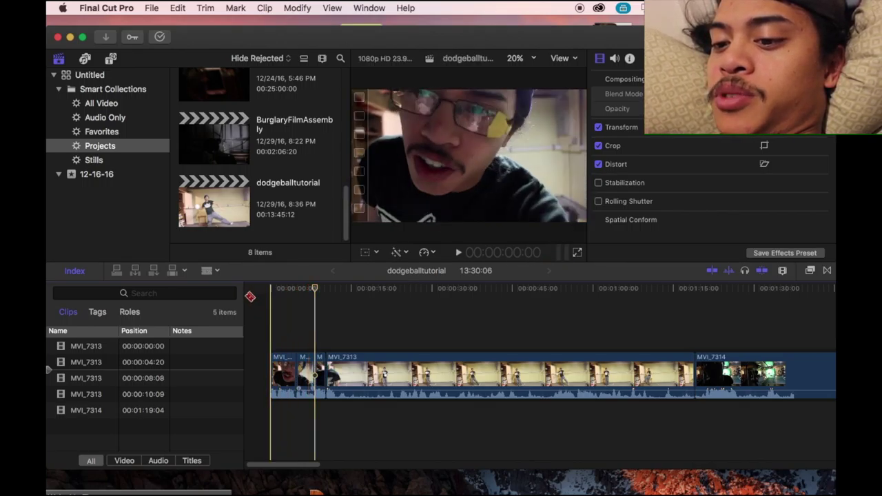
Step: With the Select tool, delete the short MVI_7313 piece between 8:08 and 10:09
click(211, 270)
click(221, 281)
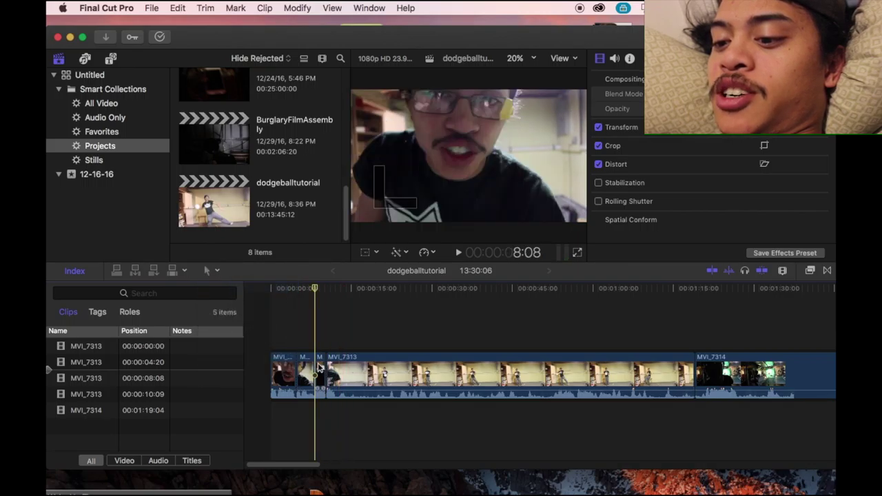
click(319, 370)
key(Delete)
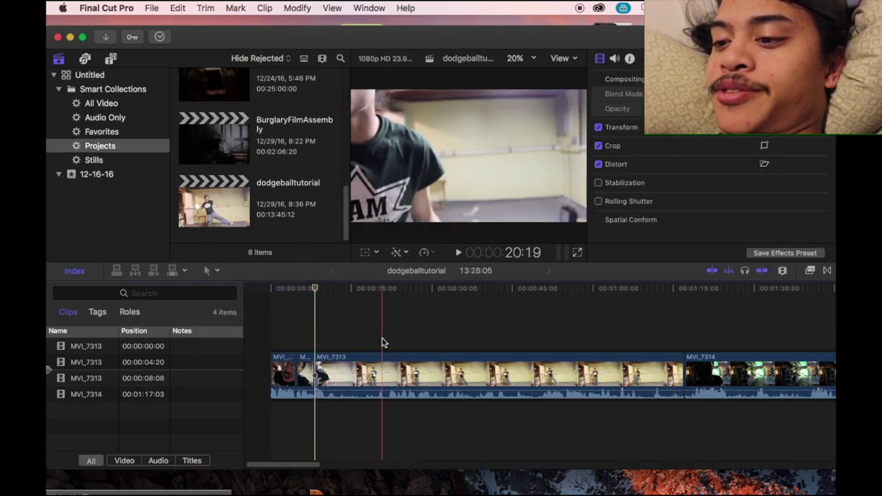
Step: Play through the long MVI_7313 piece up to 1:03:15 to look for footage worth cutting
key(space)
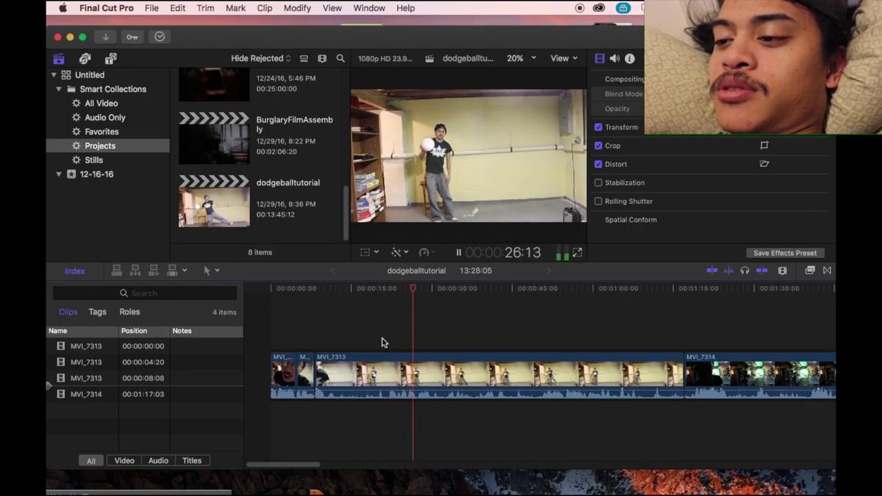
key(space)
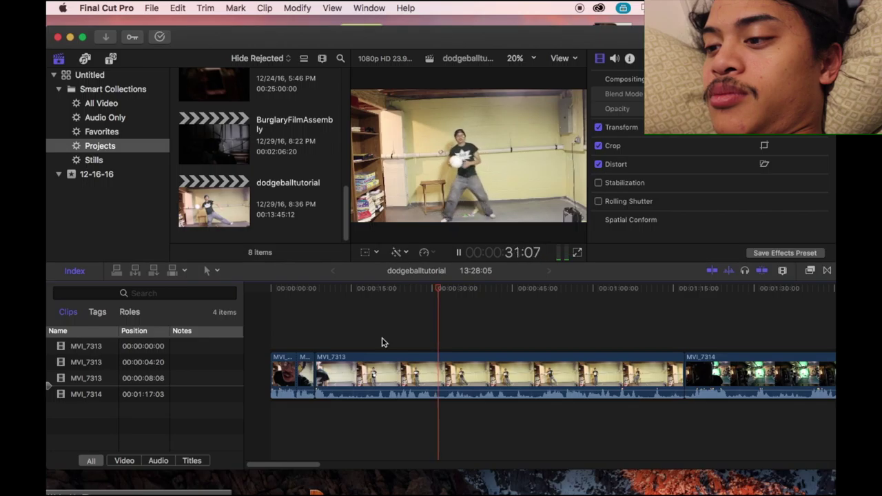
key(space)
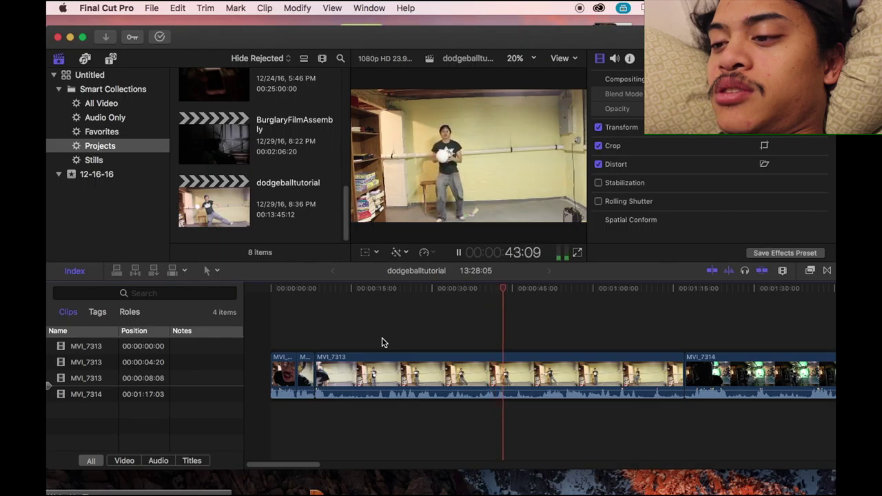
key(space)
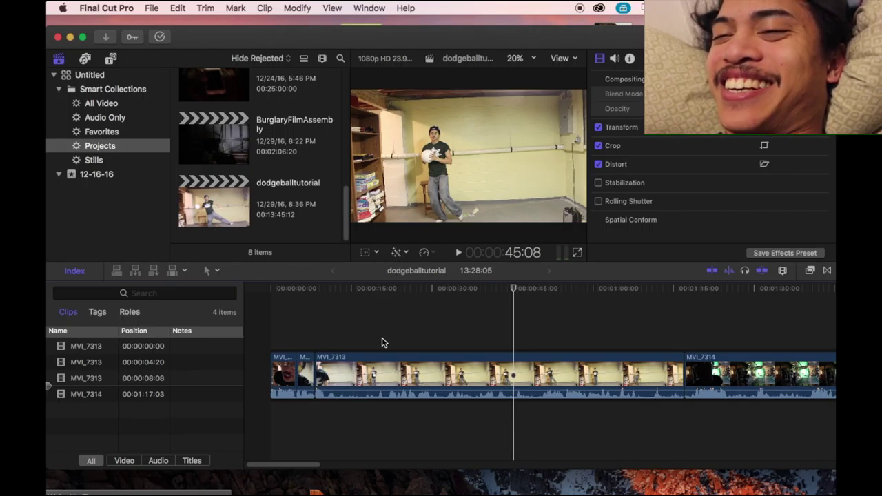
key(space)
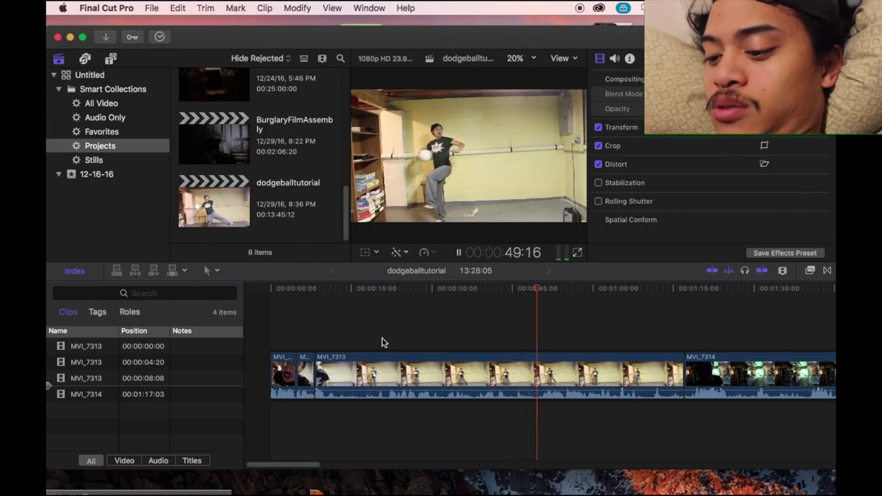
key(b)
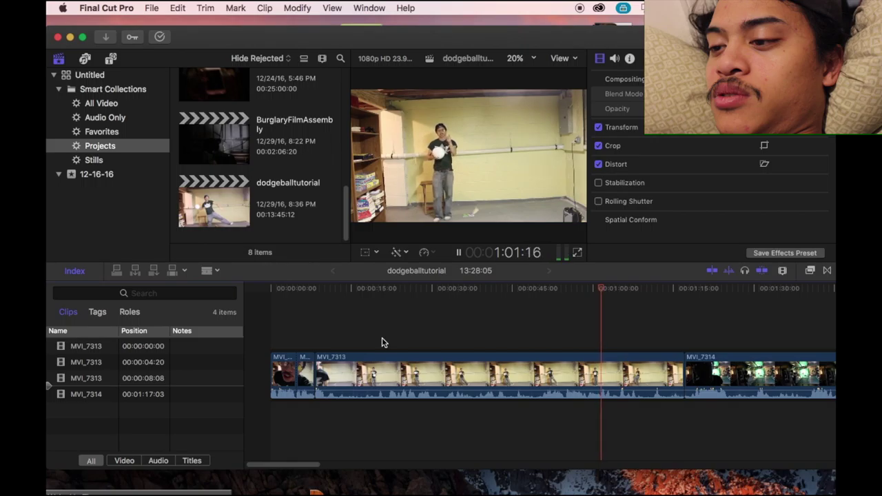
key(space)
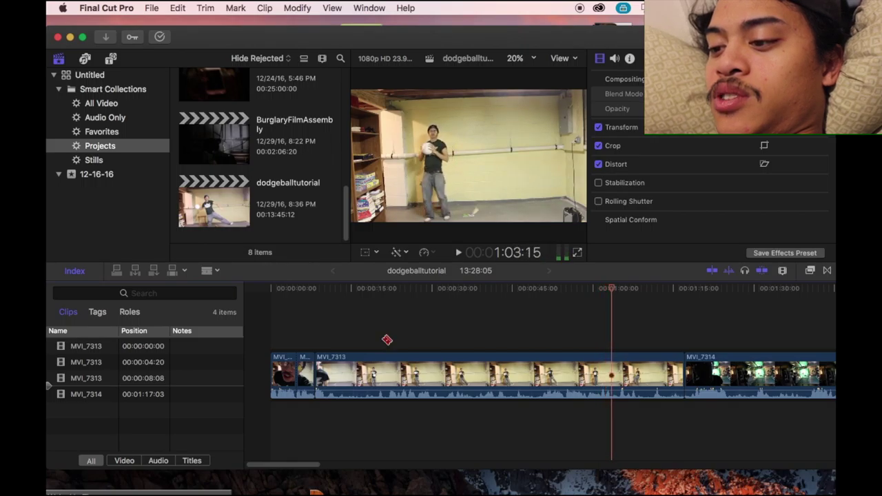
key(s)
key(s)
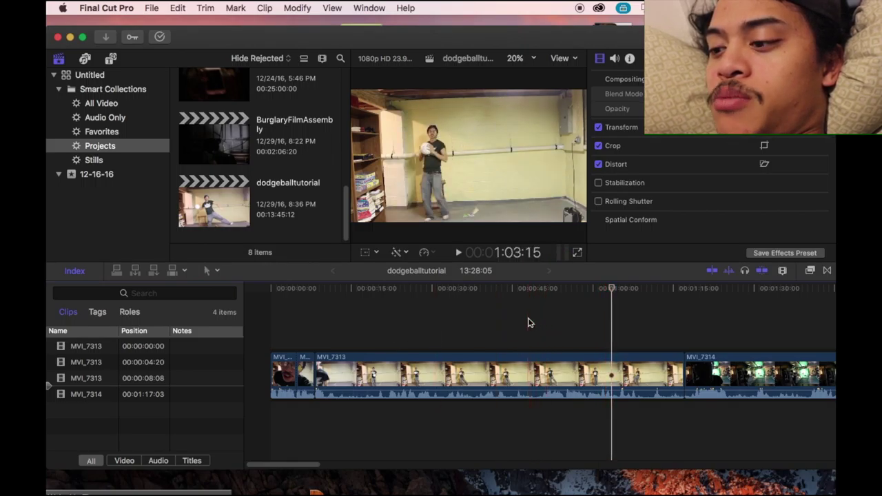
Step: Go back a few seconds in the long MVI_7313 piece, replay it and split it at 59:00
click(562, 290)
key(space)
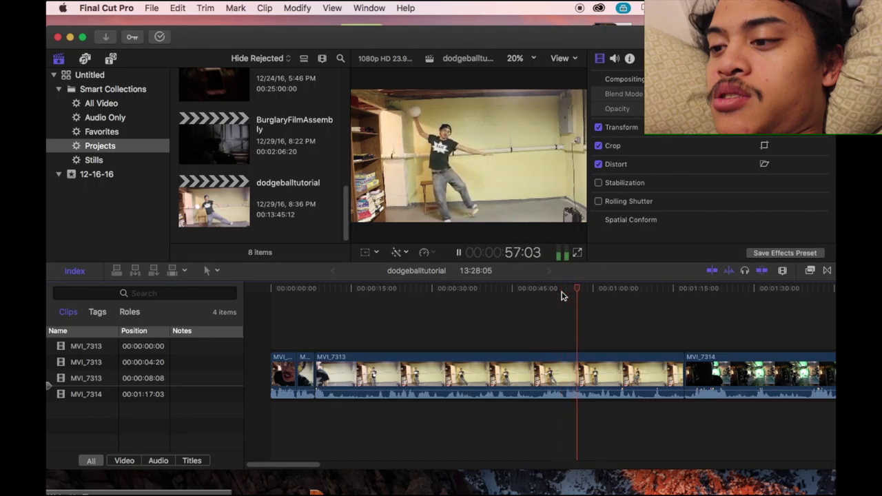
key(space)
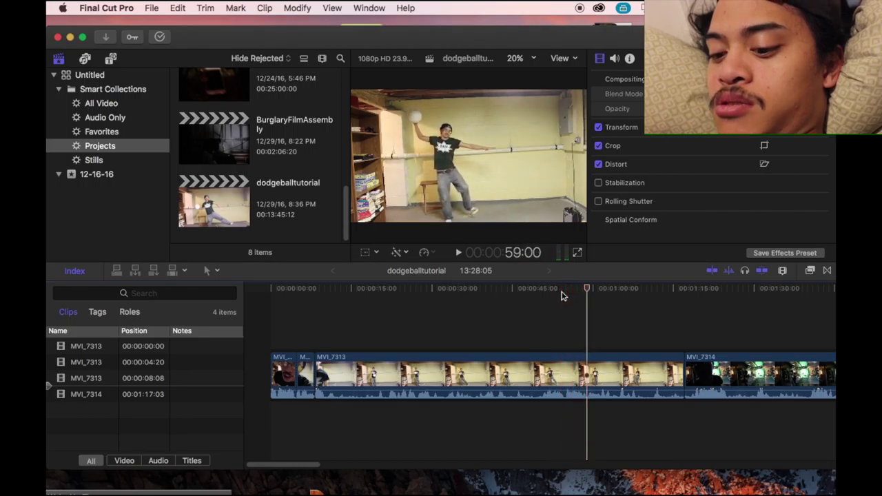
key(s)
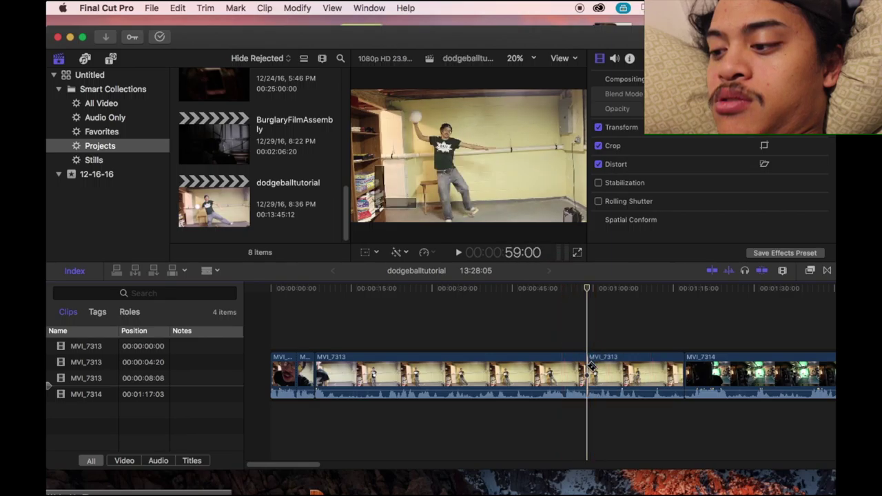
key(super+b)
Step: Play on, split MVI_7313 again at 1:02:22 and delete the piece between 59:00 and that cut
key(space)
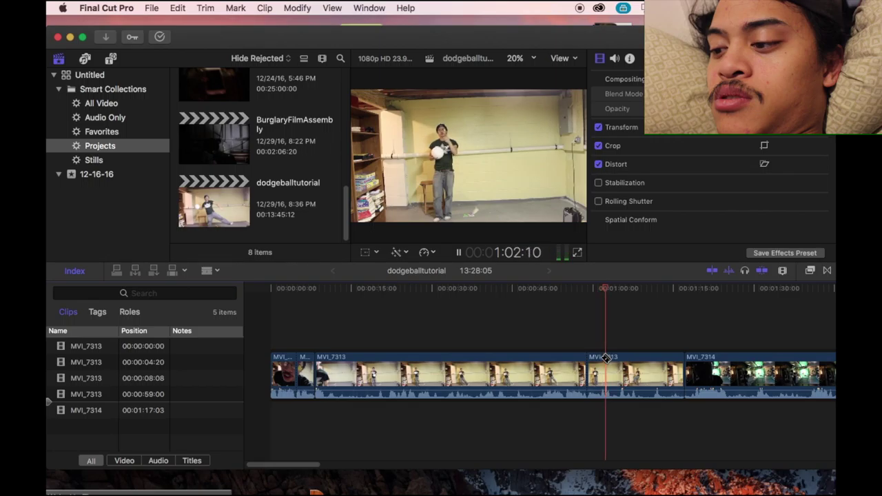
key(space)
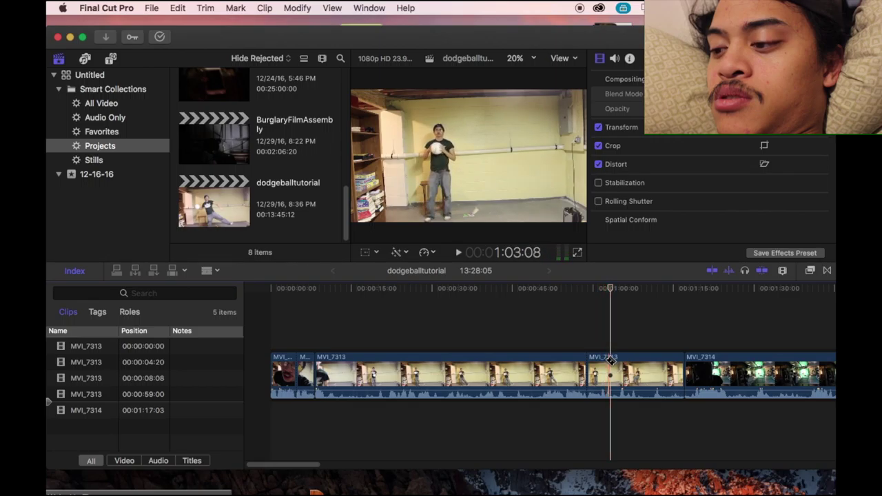
key(super+b)
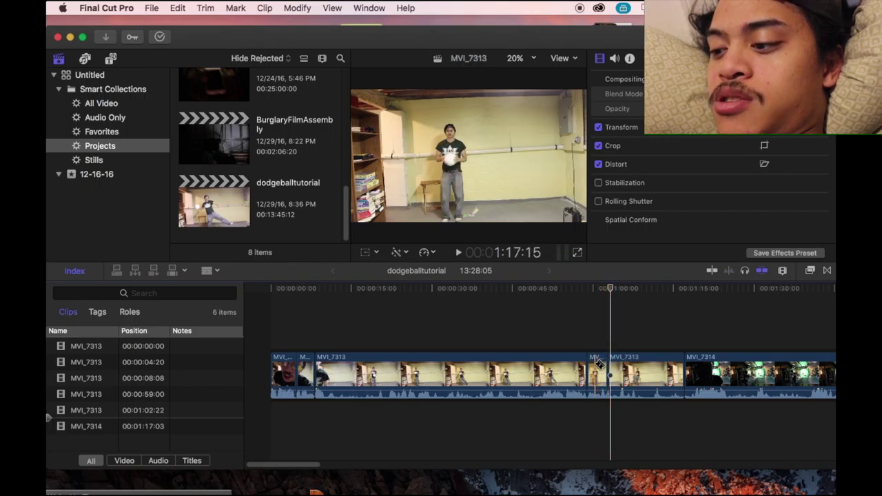
click(598, 367)
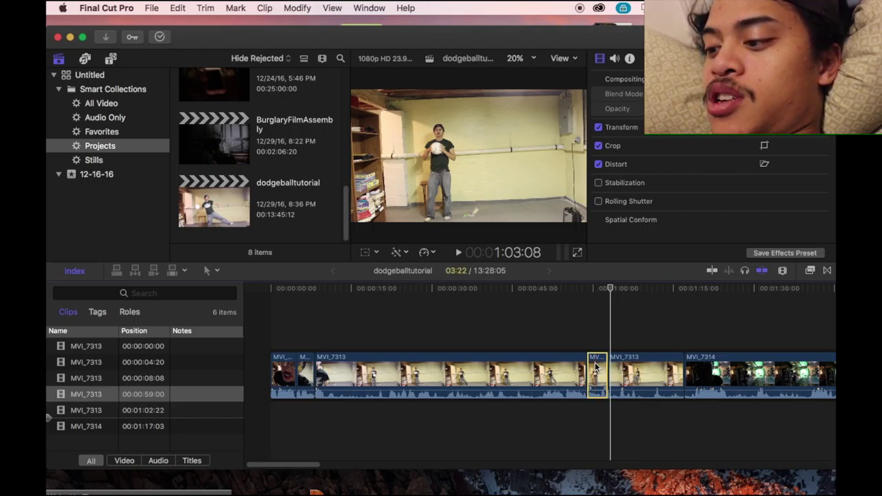
key(Delete)
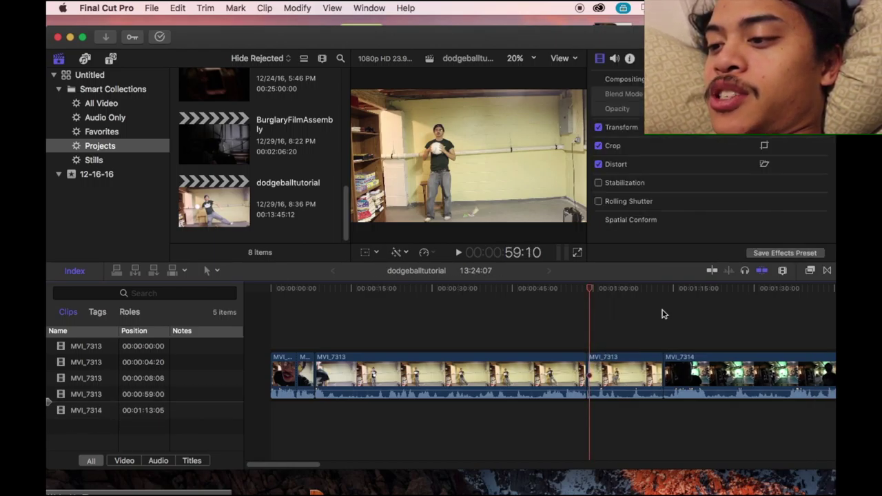
Step: Play back the last MVI_7313 piece, replaying from 1:05:18 to 1:09:14 to find where its usable action ends
key(space)
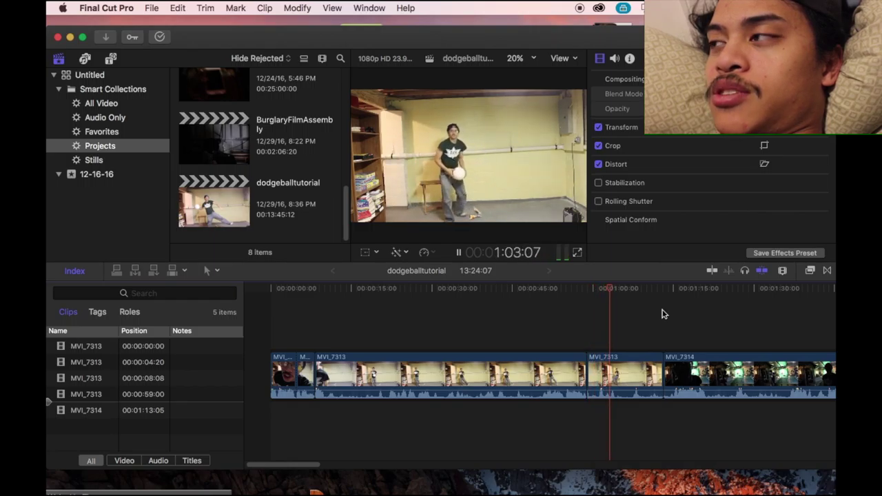
key(space)
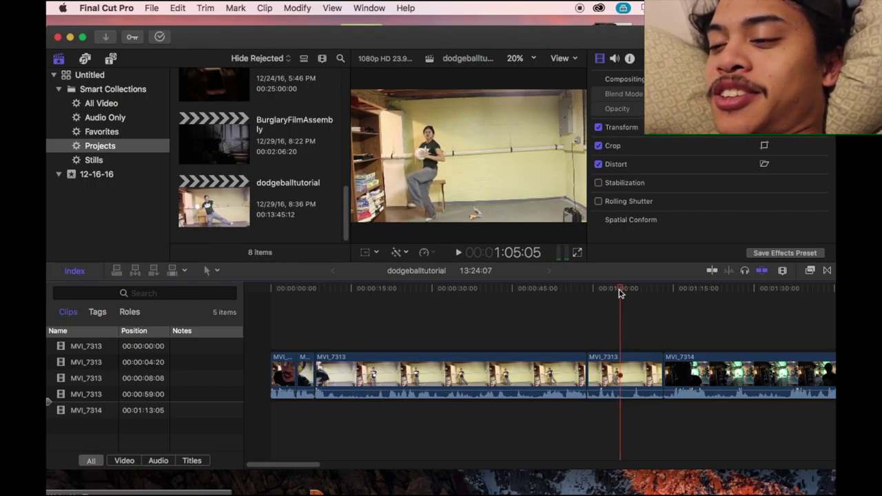
key(space)
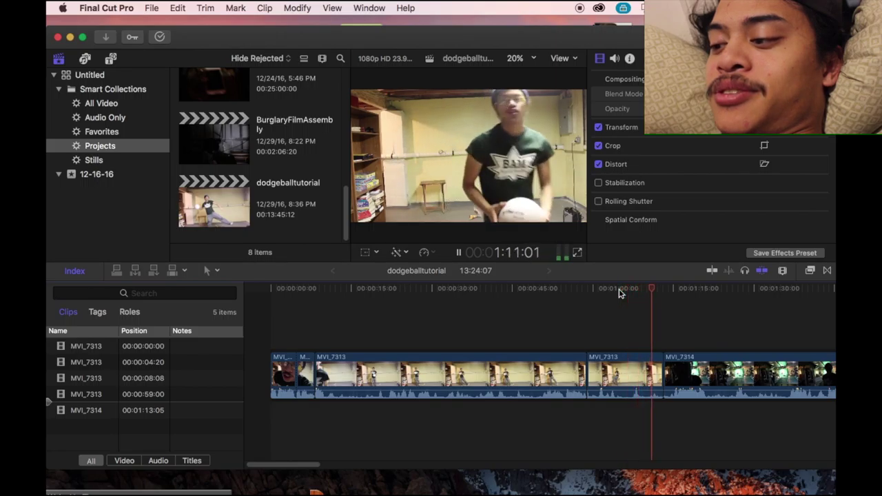
key(space)
click(623, 288)
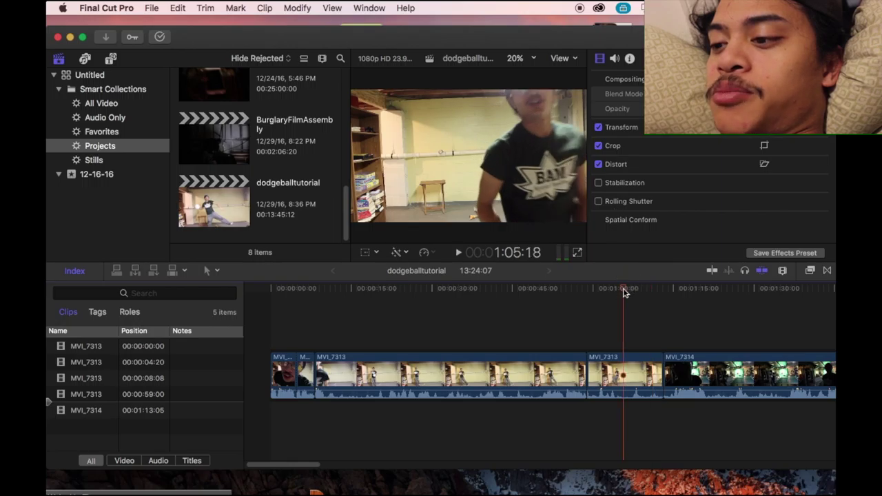
key(space)
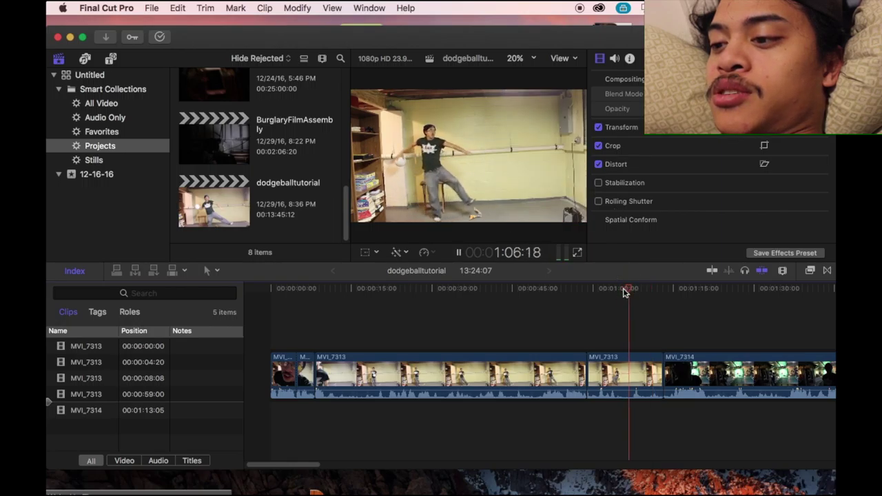
key(space)
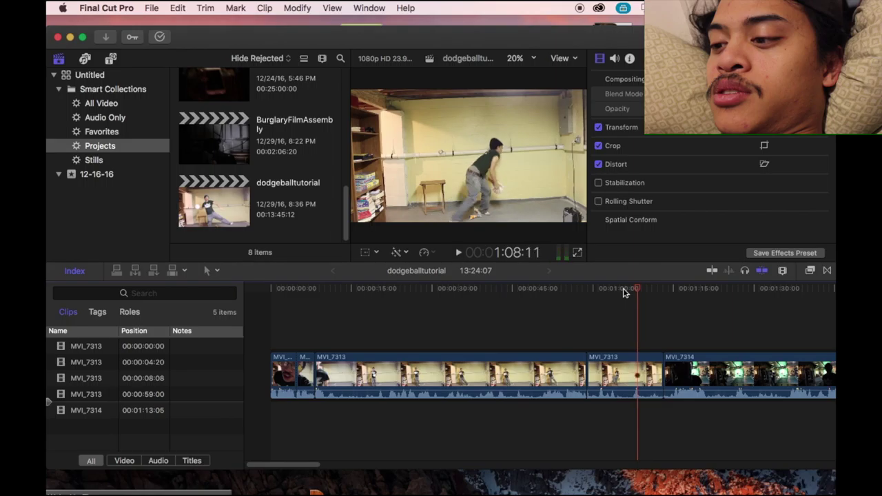
key(space)
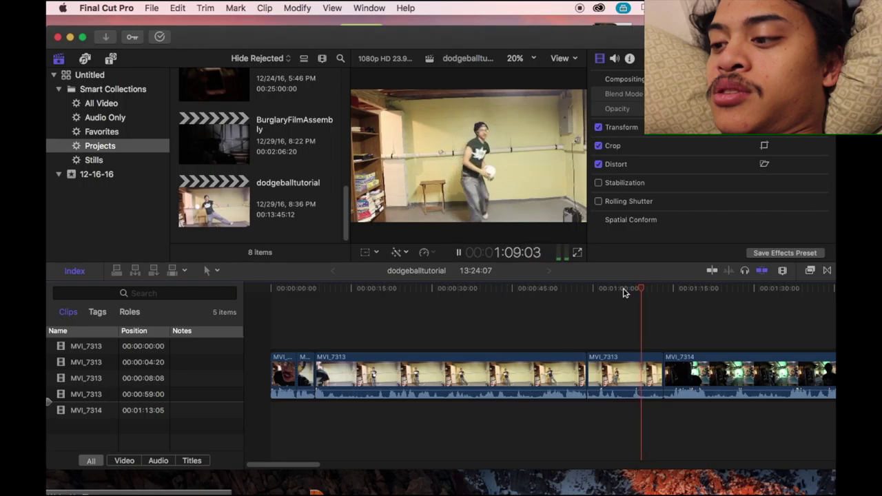
key(space)
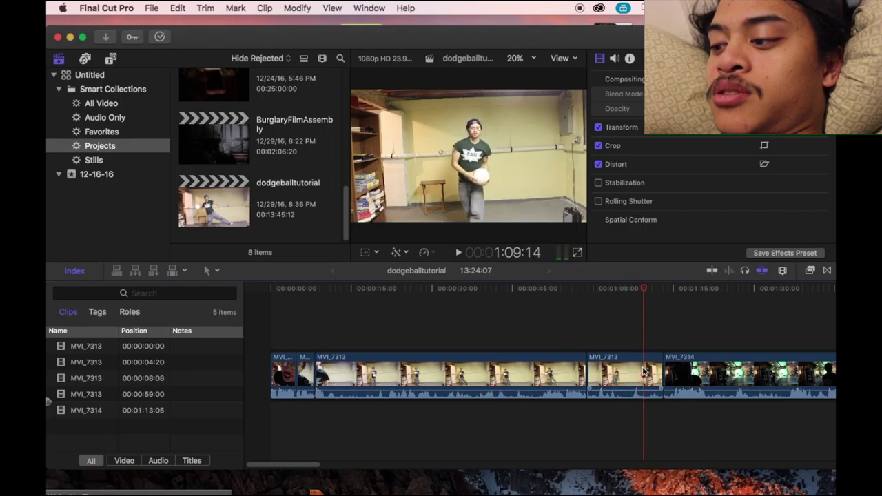
Step: Split the last MVI_7313 piece at 1:09:14 and delete the remainder up to MVI_7314
key(b)
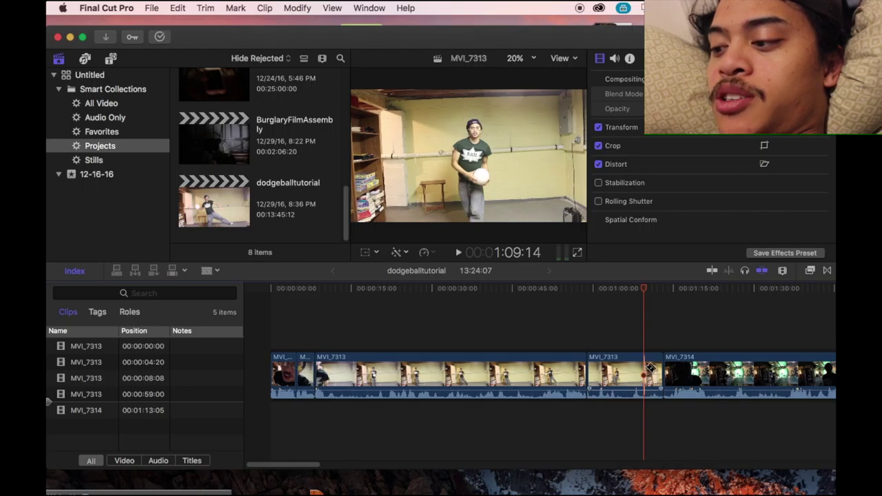
click(651, 368)
key(a)
click(650, 369)
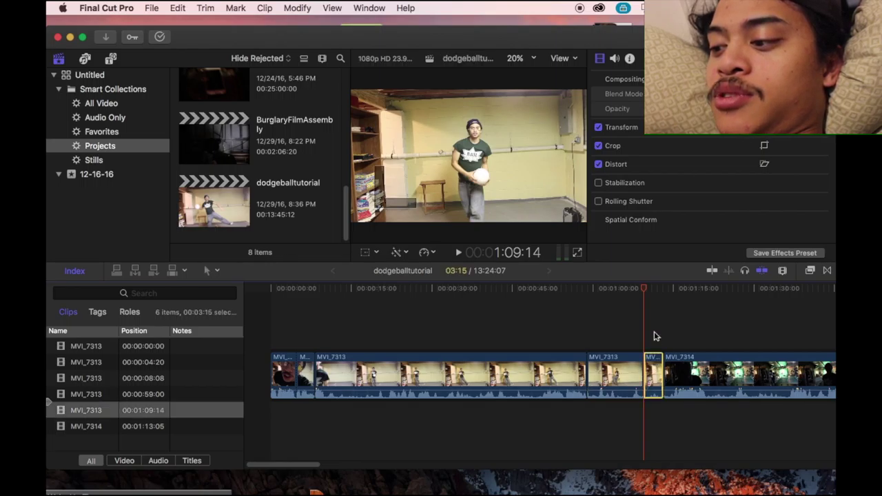
click(654, 337)
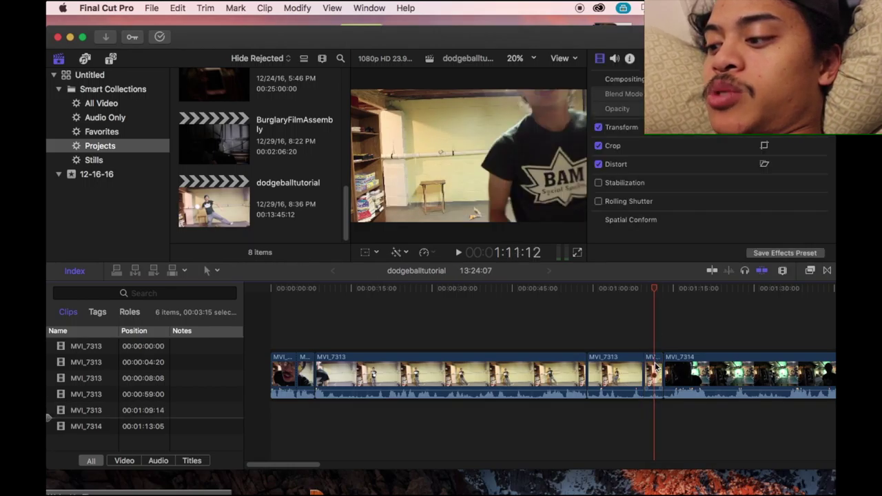
key(Delete)
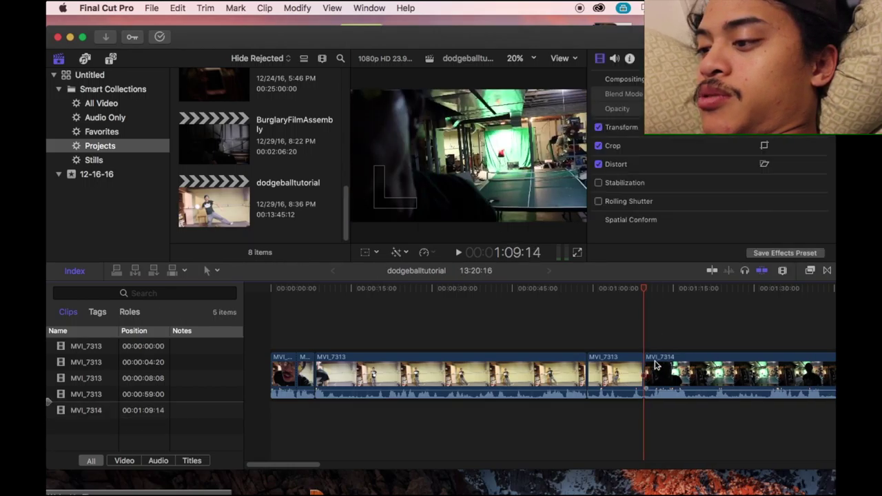
Step: Play through the start of MVI_7314, split it at 1:21:13 and delete the piece before that cut
key(space)
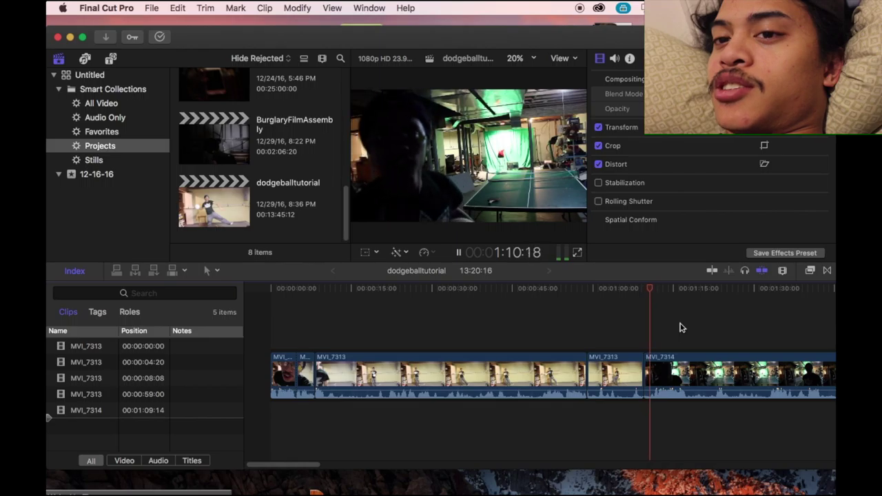
key(space)
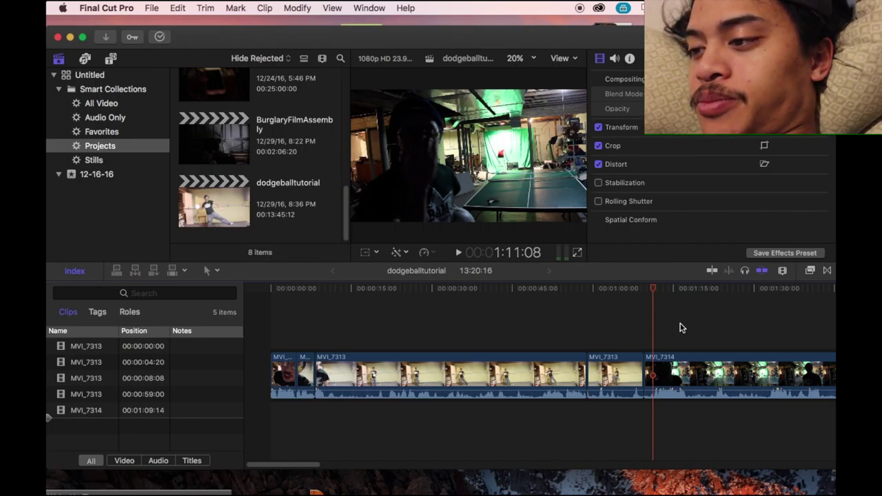
key(space)
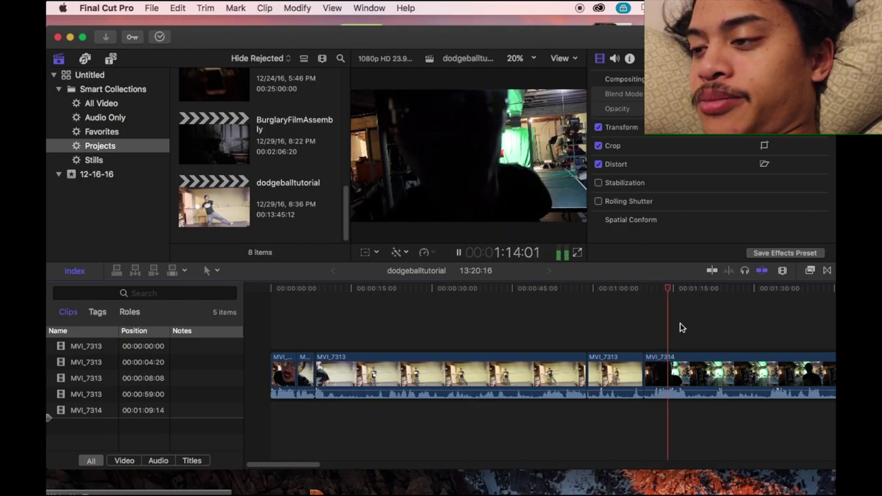
key(space)
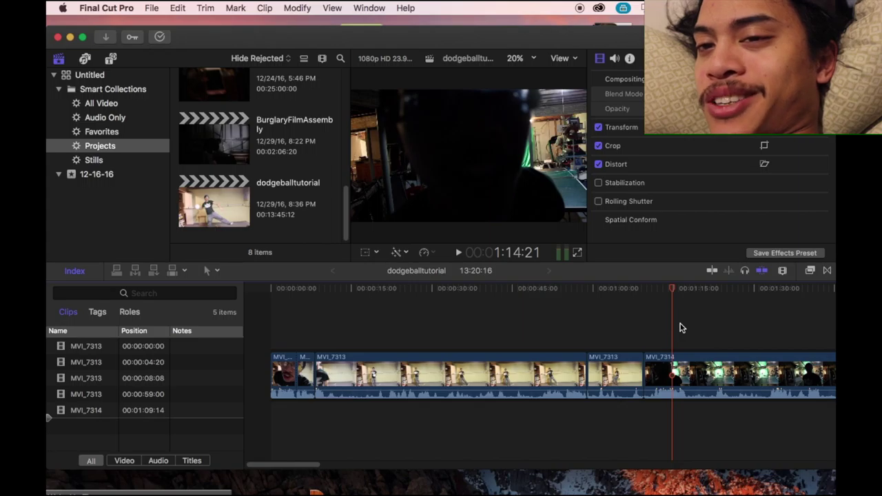
key(space)
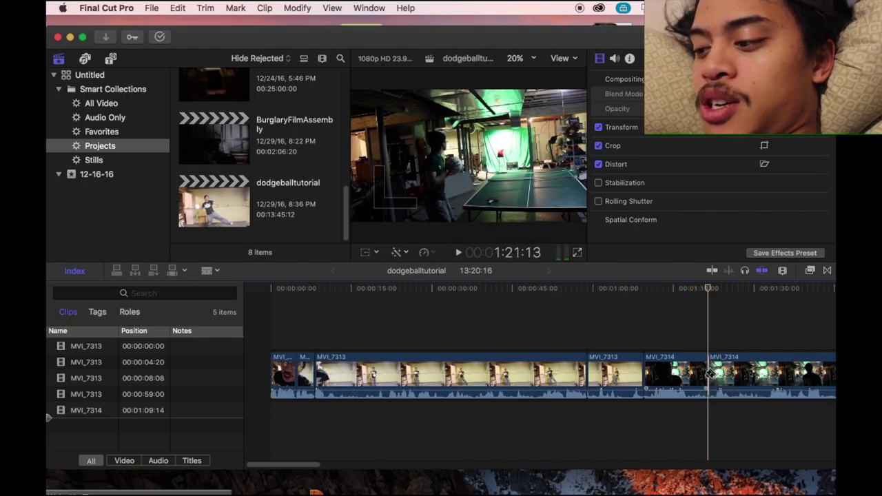
click(48, 417)
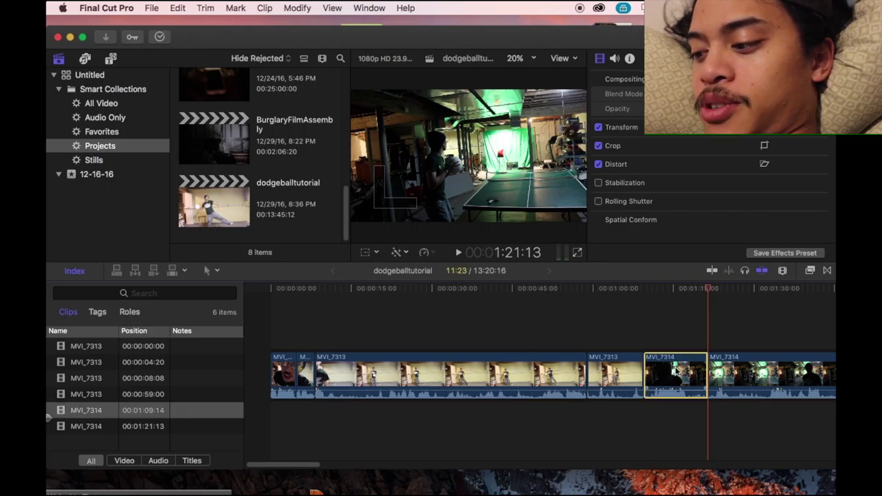
key(BackSpace)
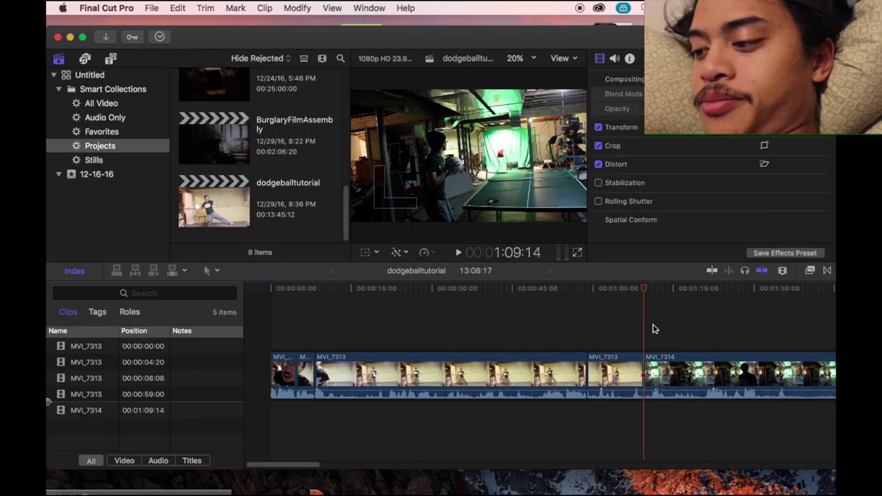
Step: Replay the end of the last MVI_7313 piece on into MVI_7314 and split MVI_7314 at 1:12:20
click(618, 288)
key(space)
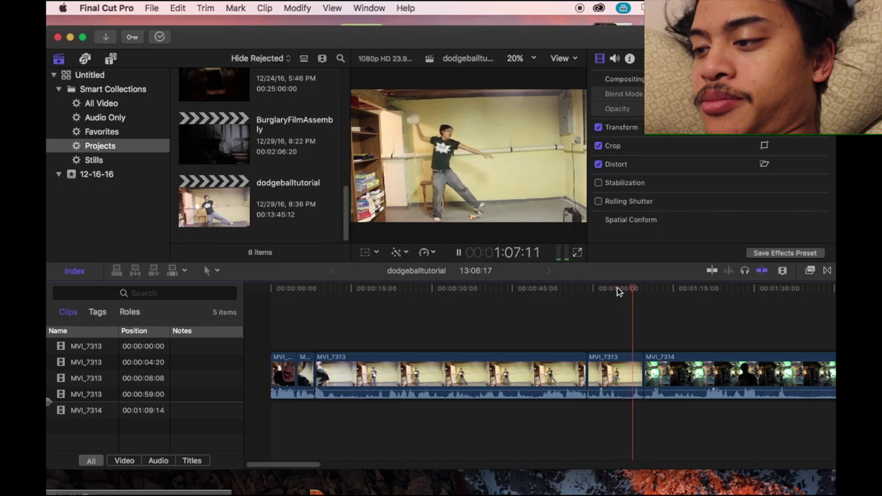
key(space)
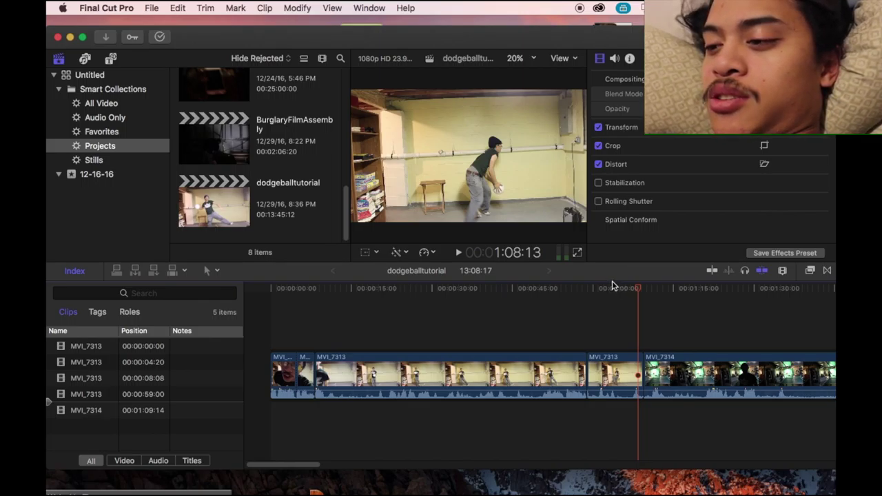
key(space)
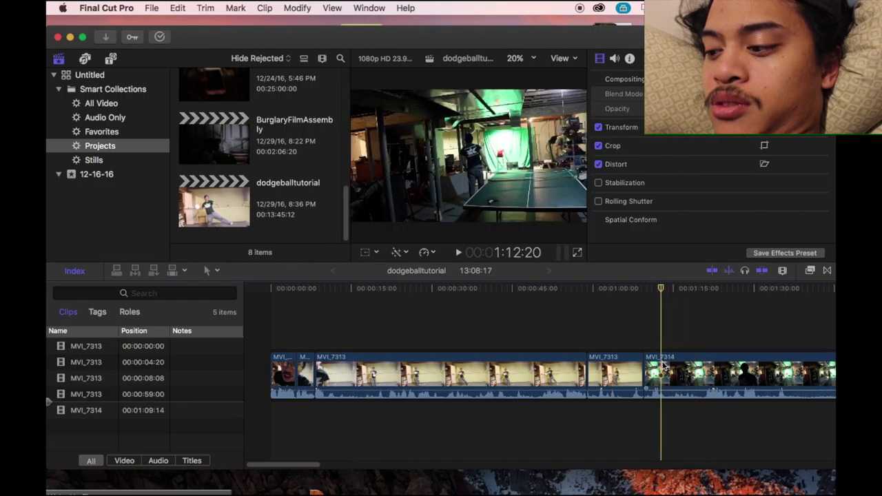
click(662, 371)
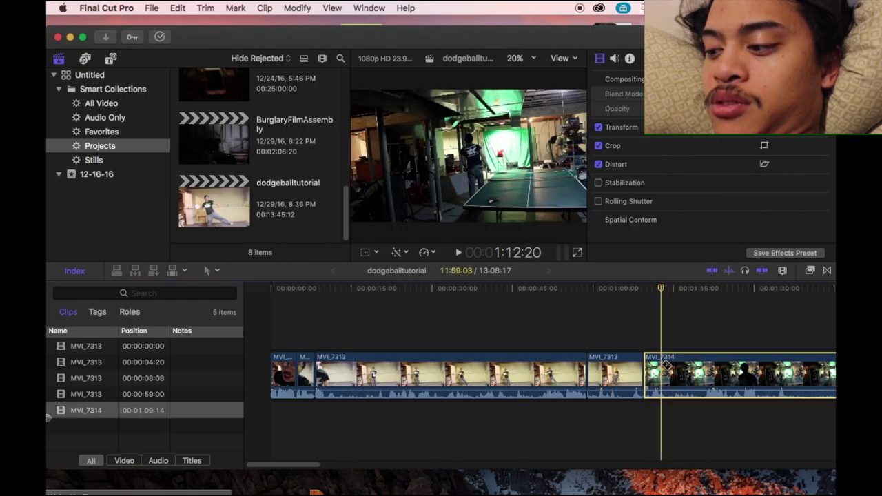
key(b)
click(663, 370)
Step: Play on, split MVI_7314 again at 1:31:15 and delete the piece between 1:12:20 and that cut
key(space)
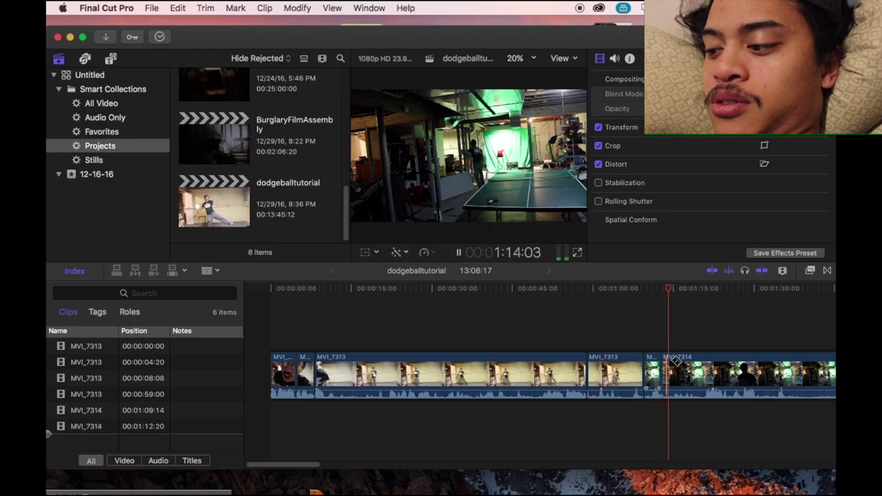
key(a)
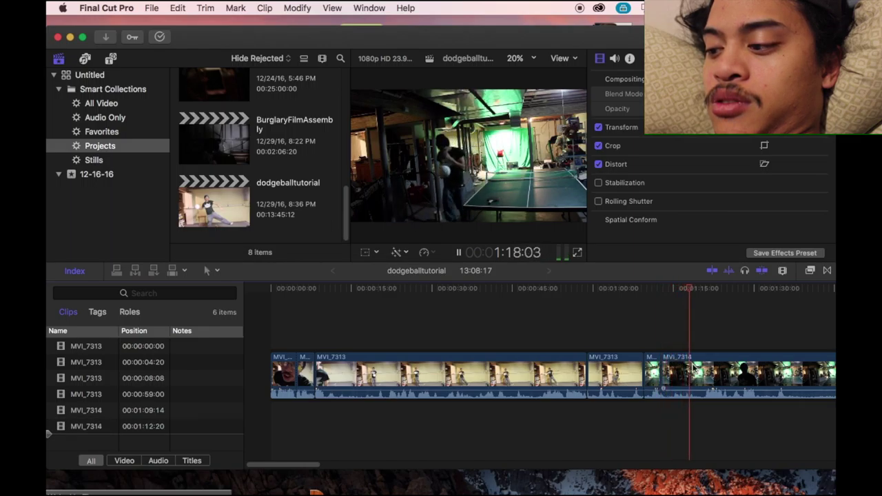
key(b)
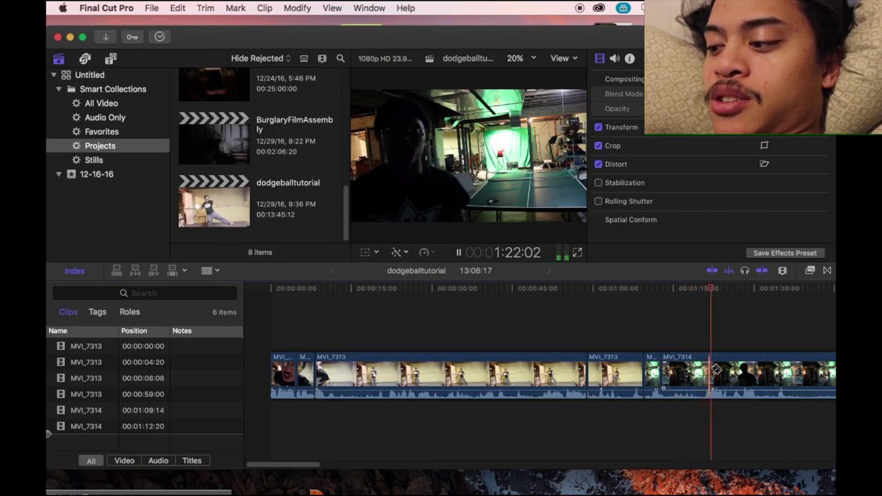
key(space)
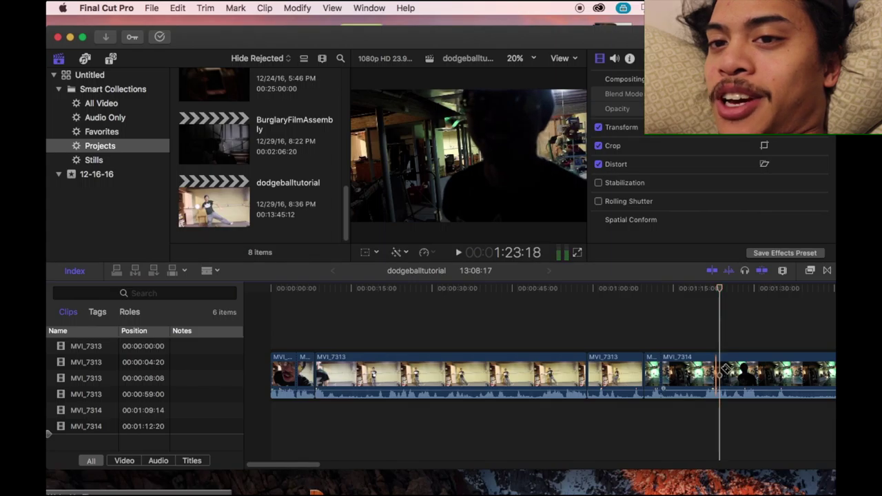
key(space)
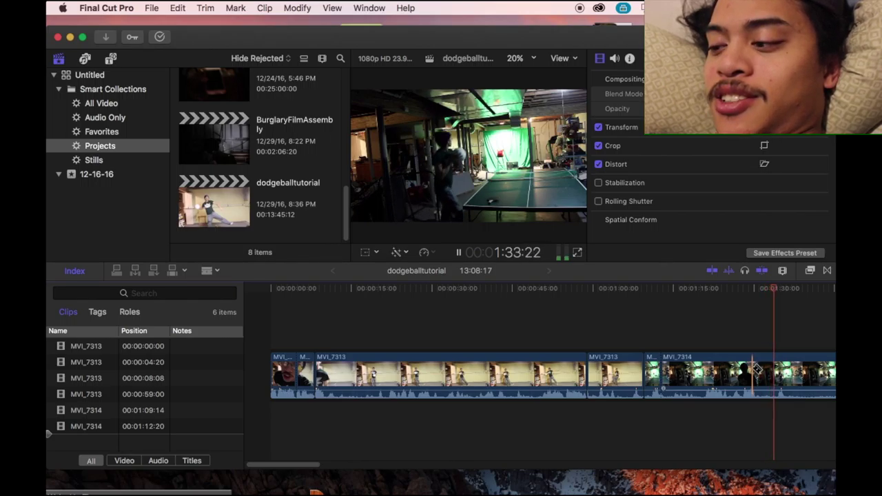
key(space)
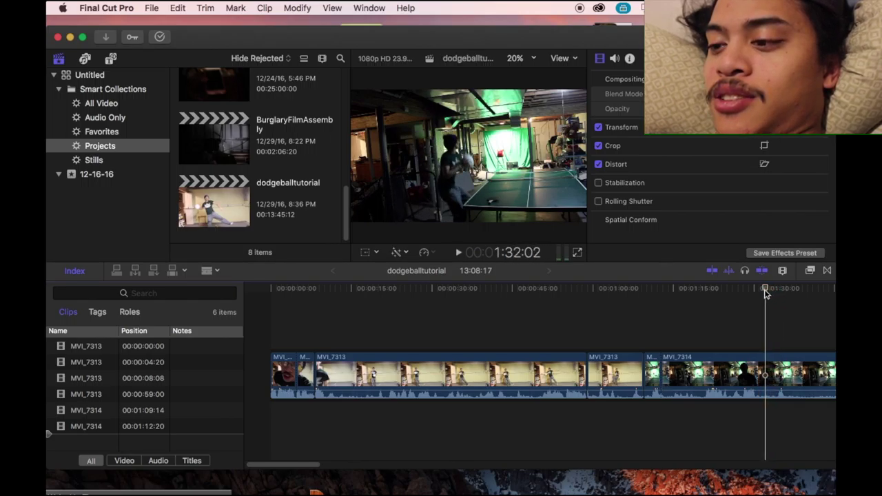
drag(766, 293, 762, 296)
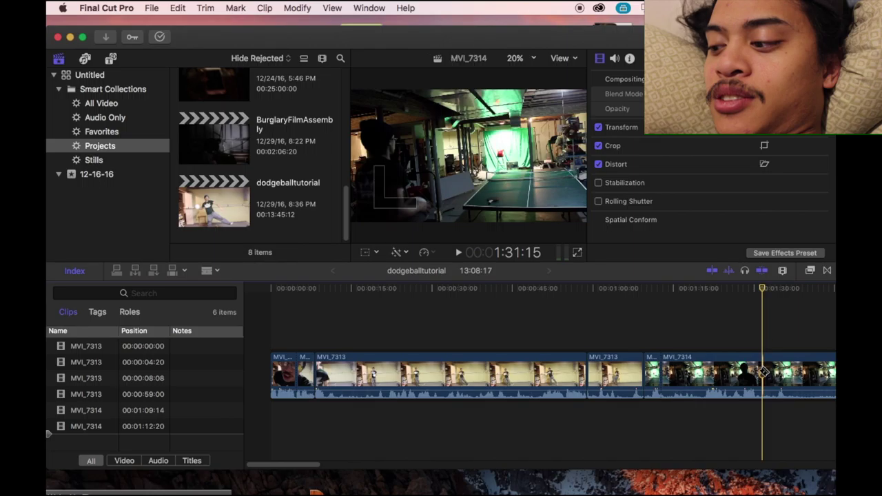
key(super+b)
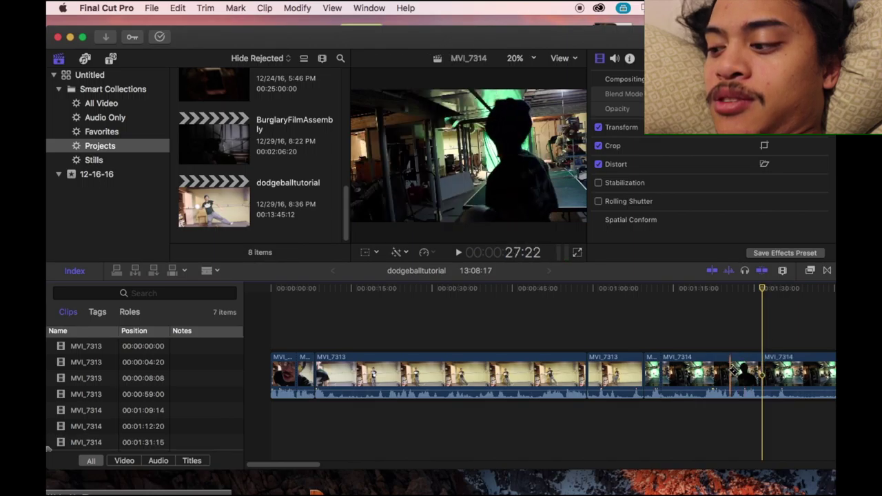
click(733, 371)
key(BackSpace)
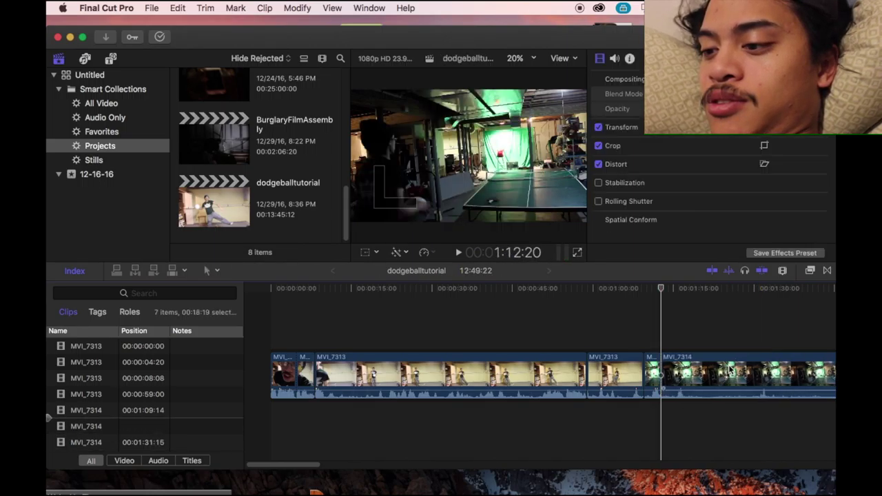
Step: Play the long MVI_7314 piece, go back slightly, split it at 1:29:14 and delete the part from 1:12:20 to there
key(space)
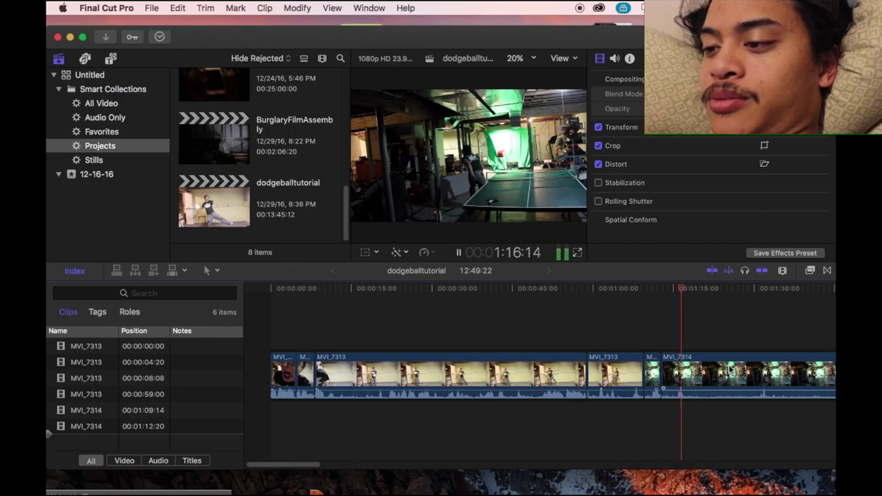
key(space)
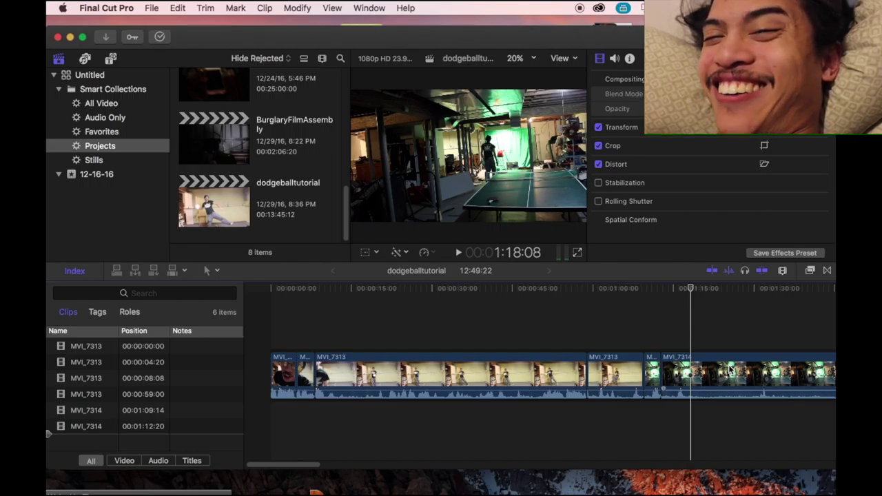
key(space)
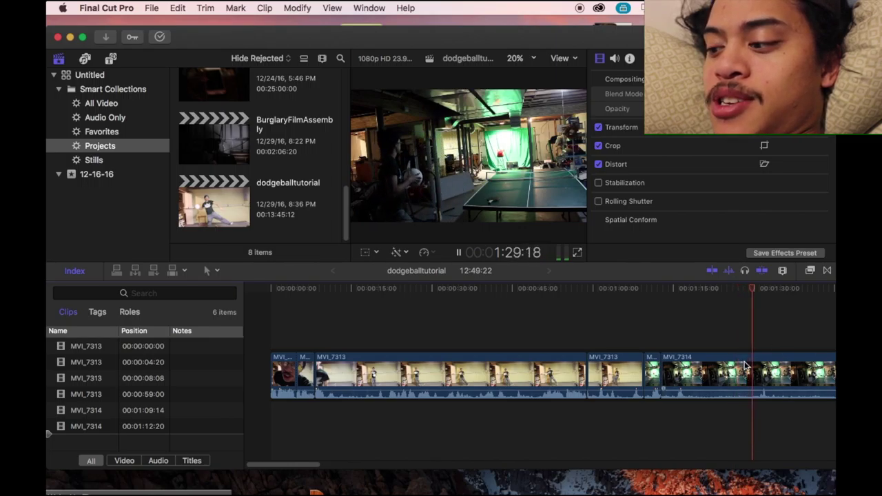
key(space)
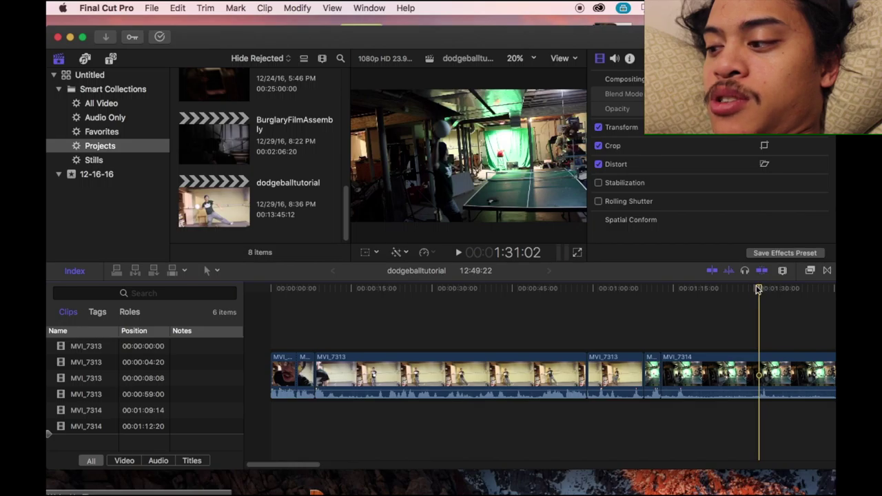
click(752, 288)
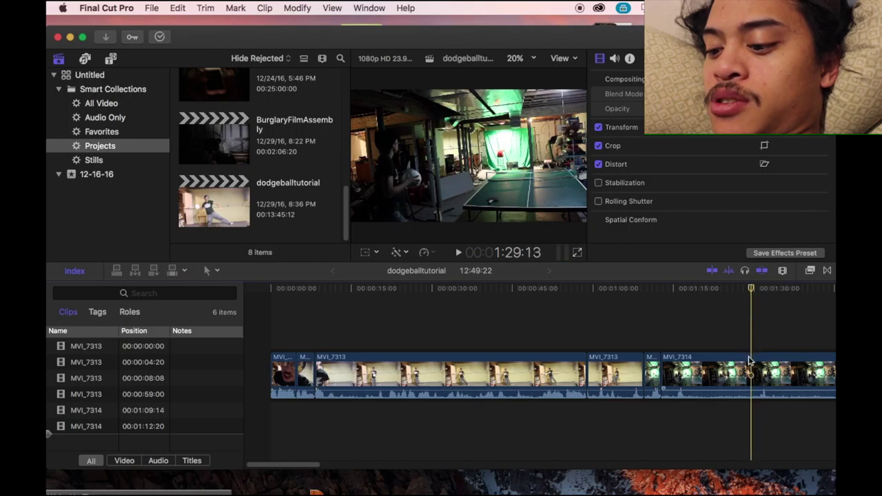
right_click(754, 363)
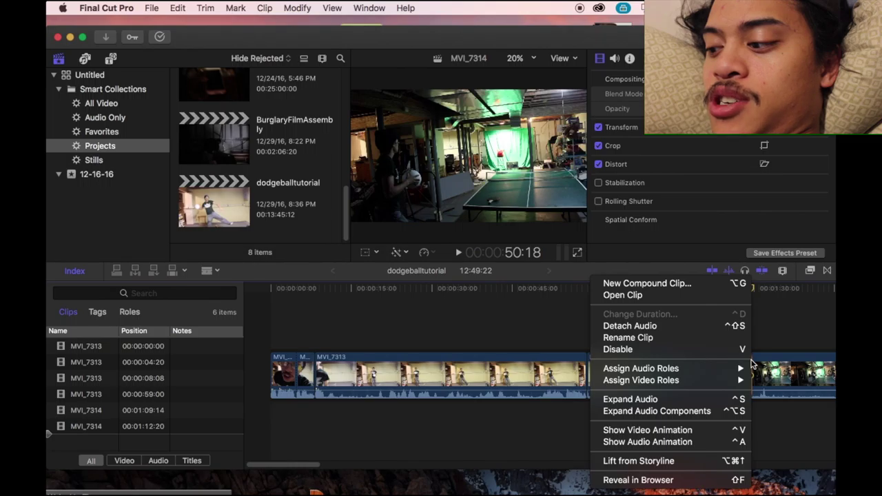
click(754, 363)
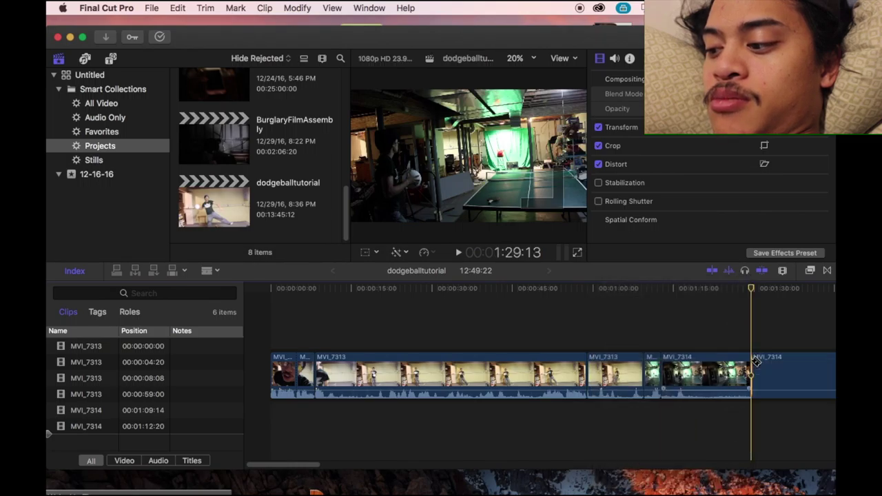
key(super+b)
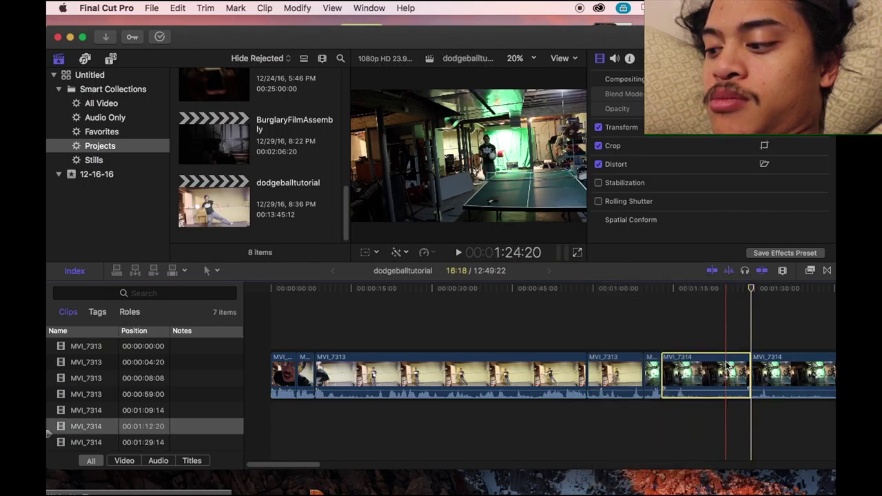
key(Delete)
Step: Play MVI_7314 on from 1:12:20 and replay the passage around 1:26 to find the next cut point
key(space)
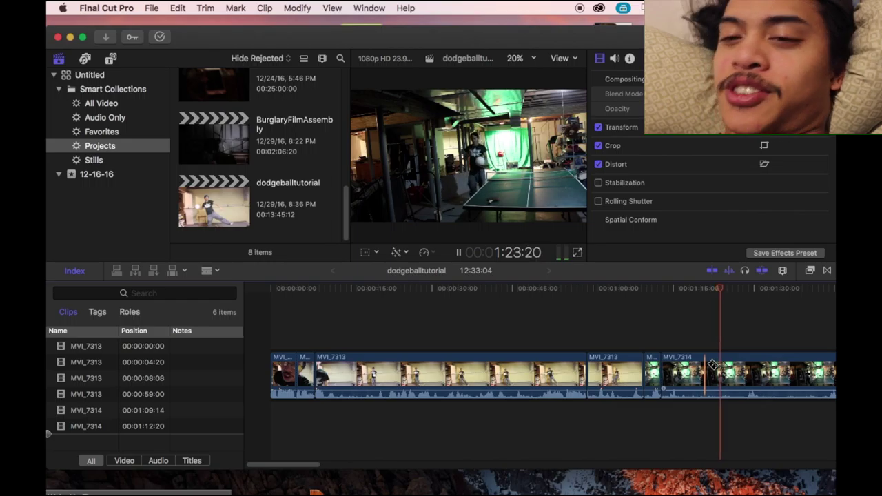
key(space)
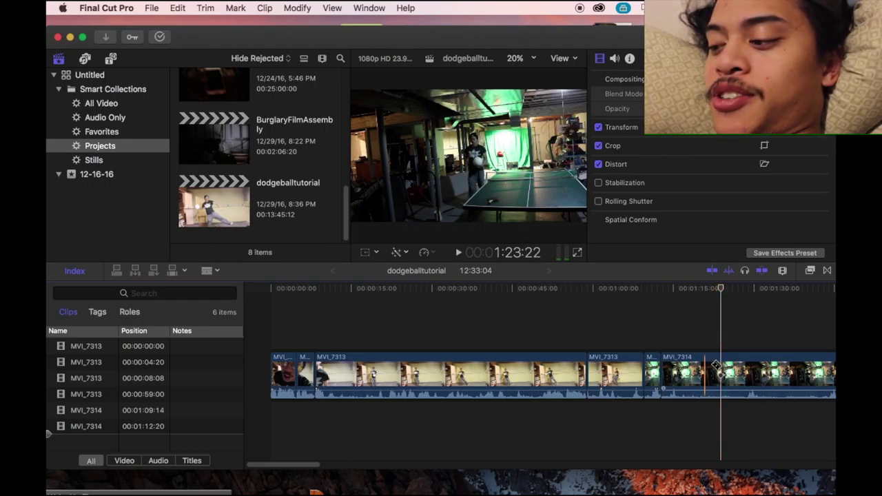
key(space)
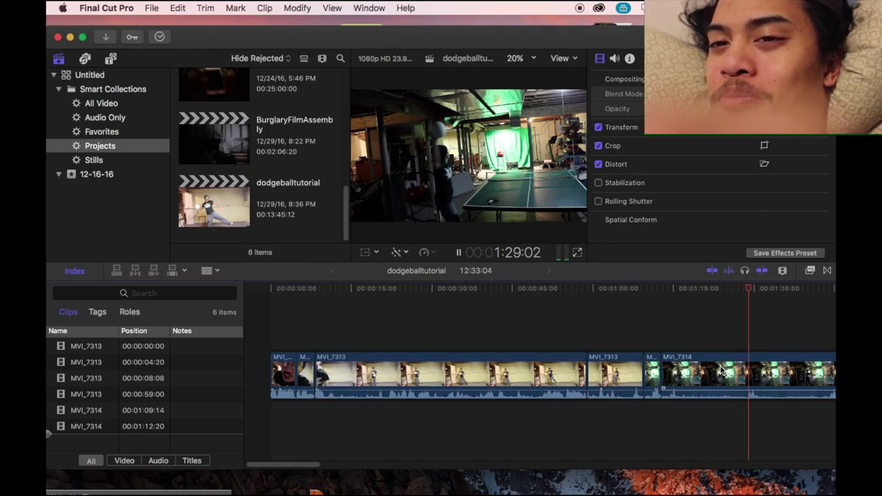
key(space)
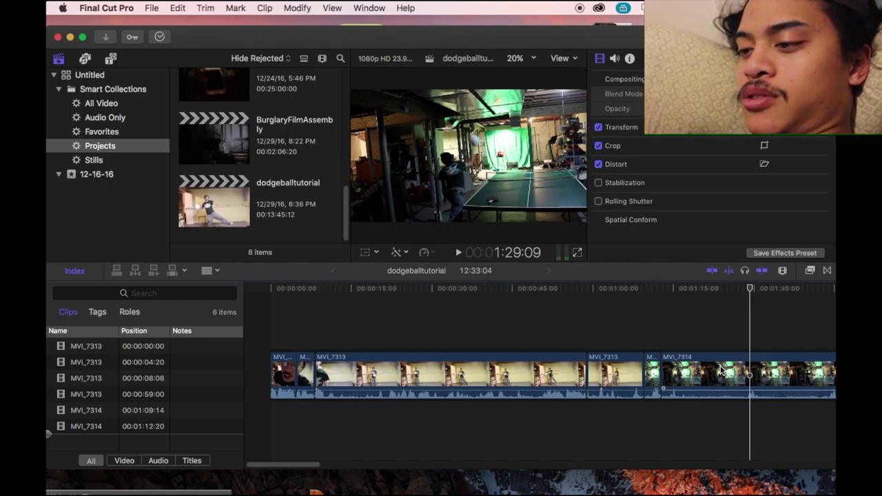
key(space)
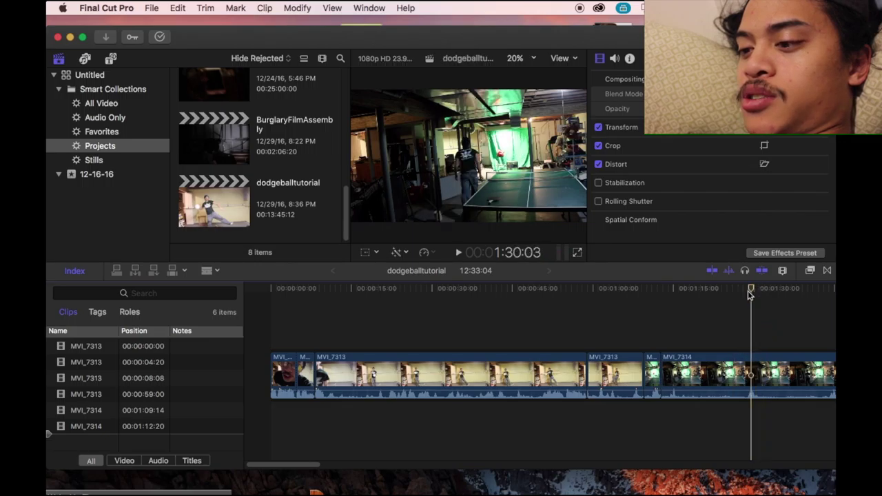
click(730, 289)
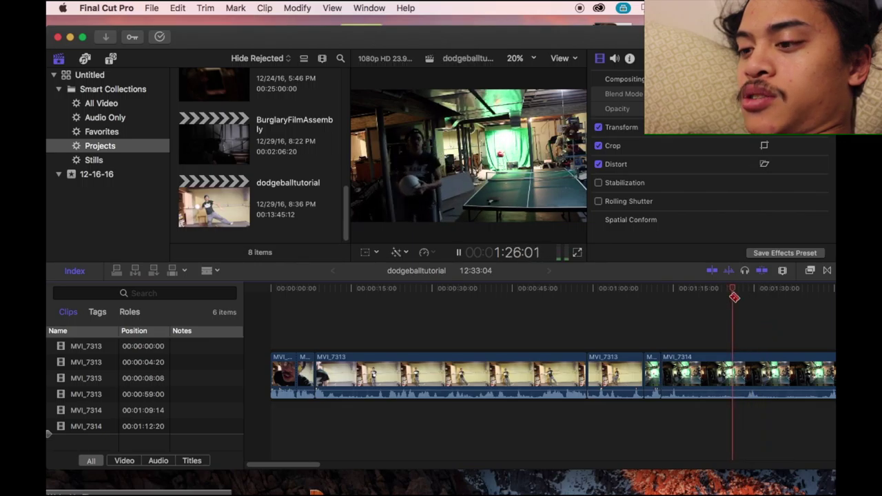
key(space)
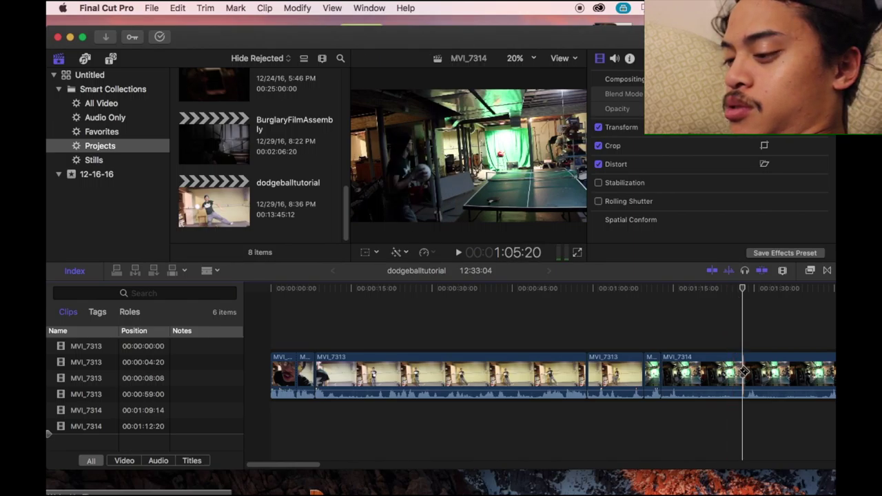
right_click(743, 372)
key(Down)
key(Down)
key(Down)
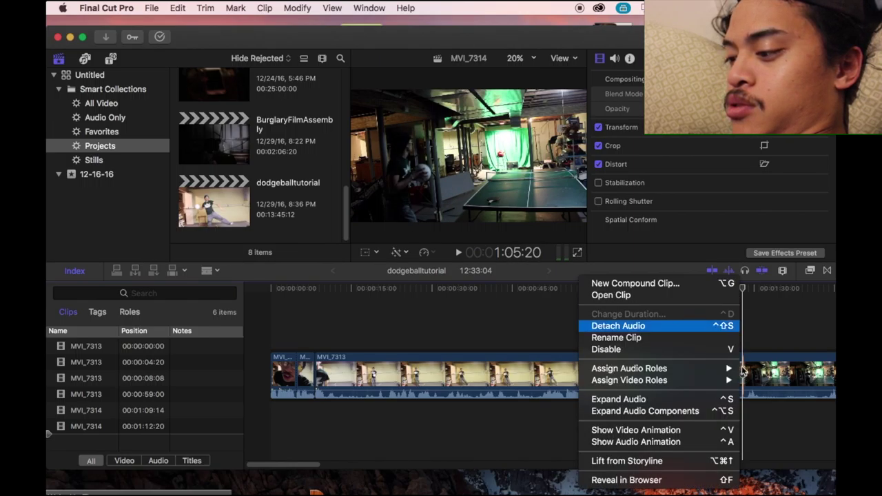
key(Return)
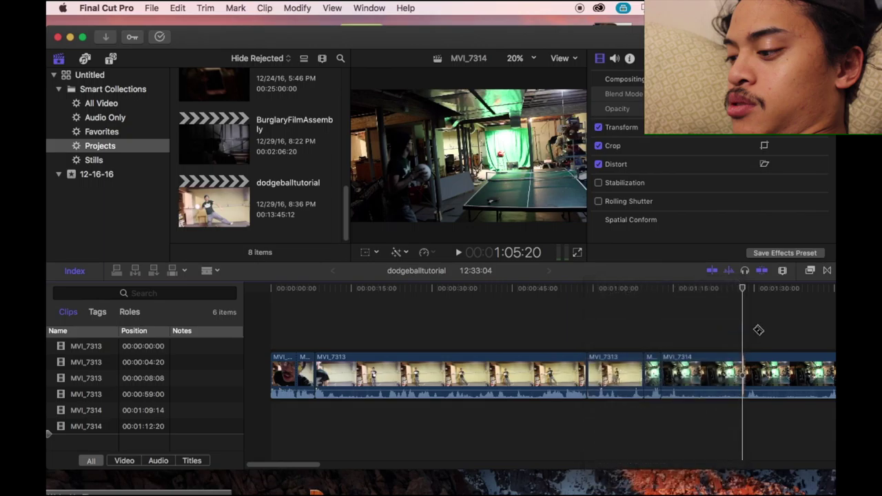
Step: Split MVI_7314 at 1:27:22, review the piece from 1:12:20 to that cut and delete it
click(743, 373)
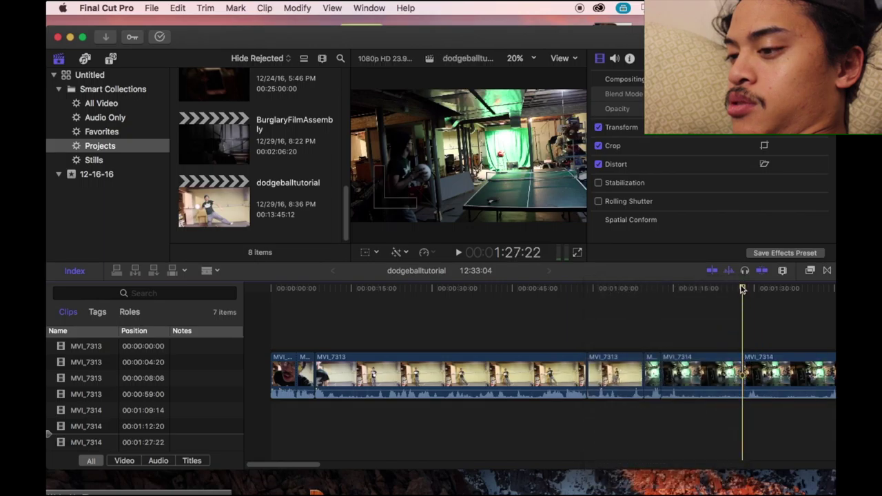
drag(743, 288, 664, 297)
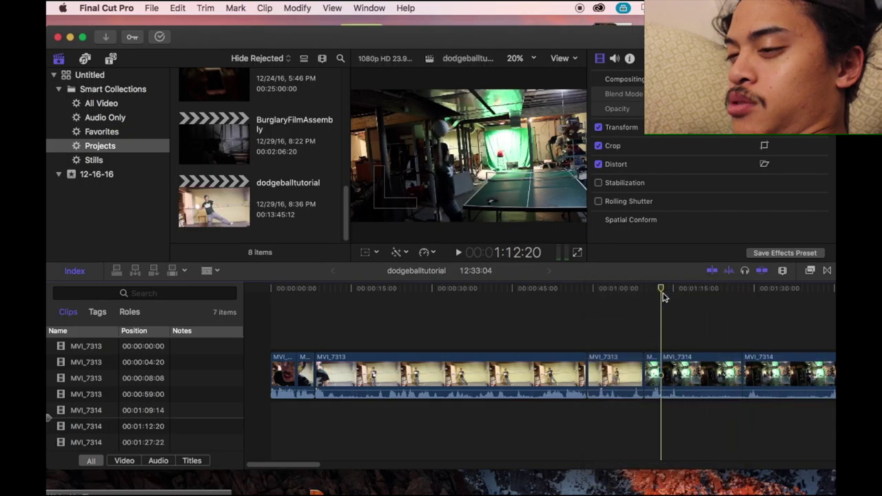
key(space)
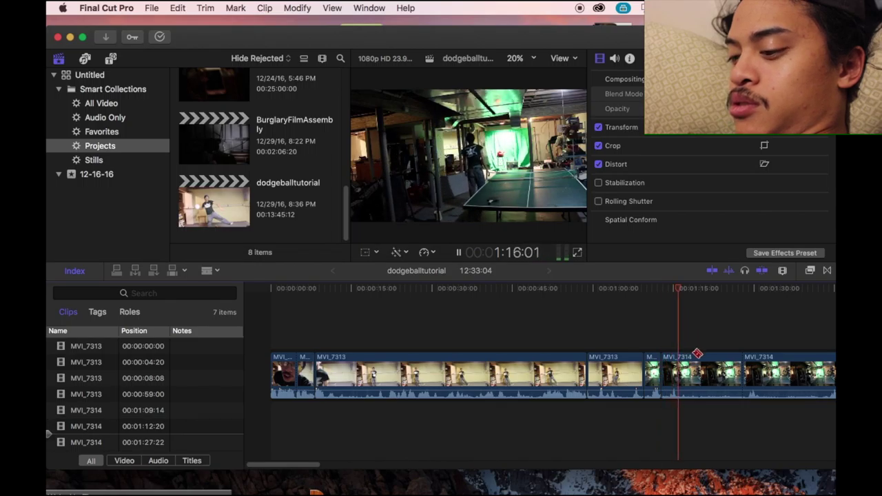
key(a)
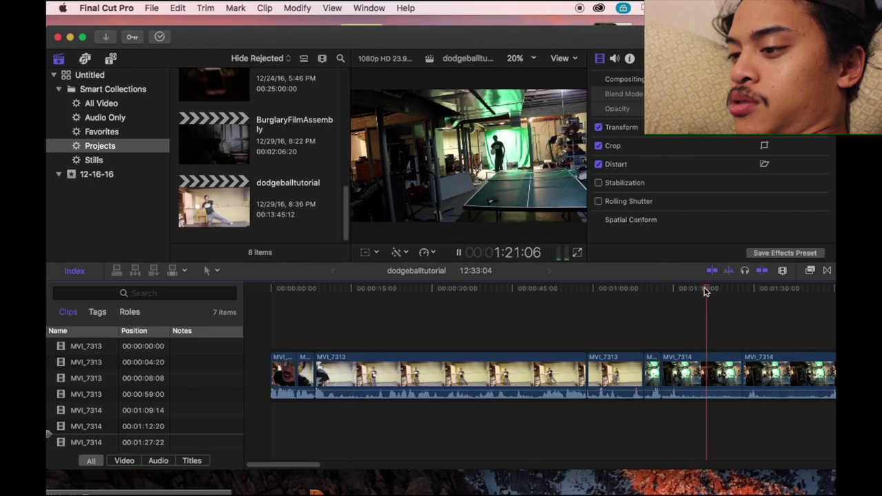
click(720, 290)
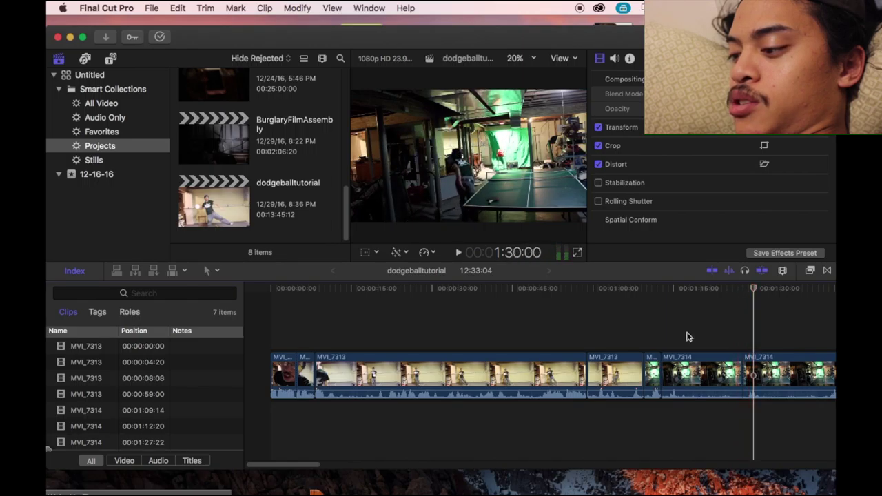
click(723, 393)
key(Delete)
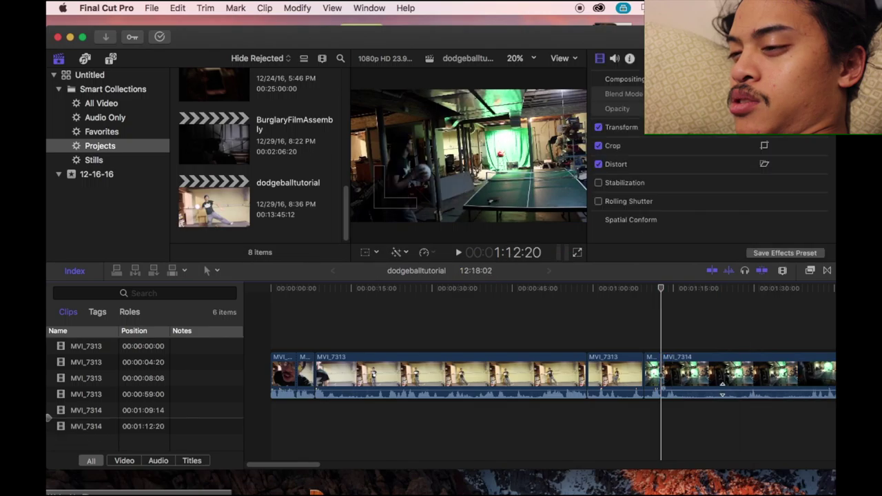
Step: Play the remaining MVI_7314 piece from 1:12:20, split it at 1:27:04 and delete the part before that cut
key(space)
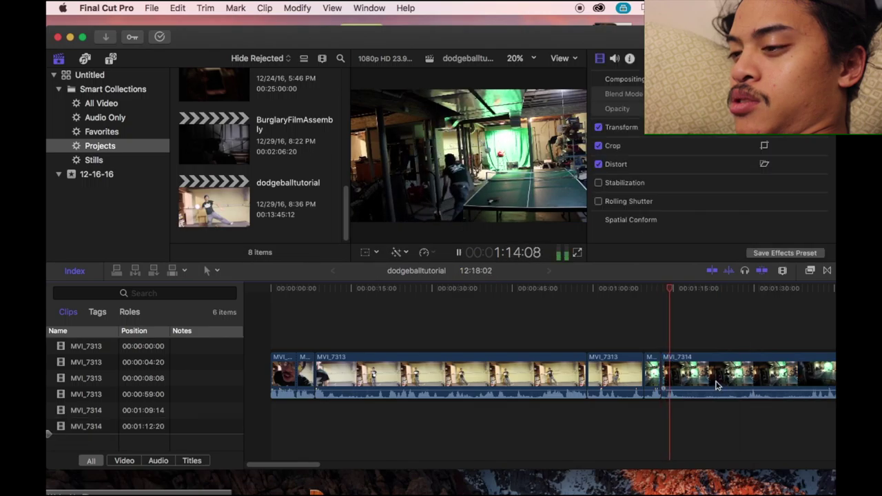
key(b)
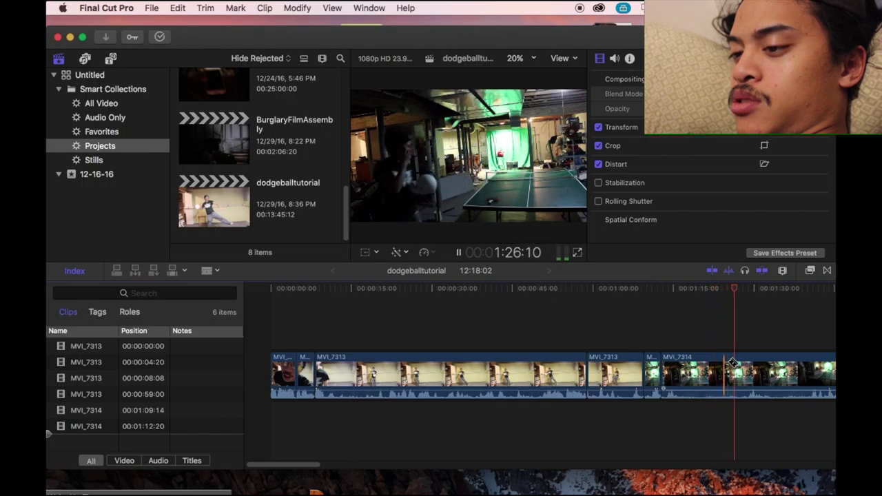
key(space)
right_click(745, 360)
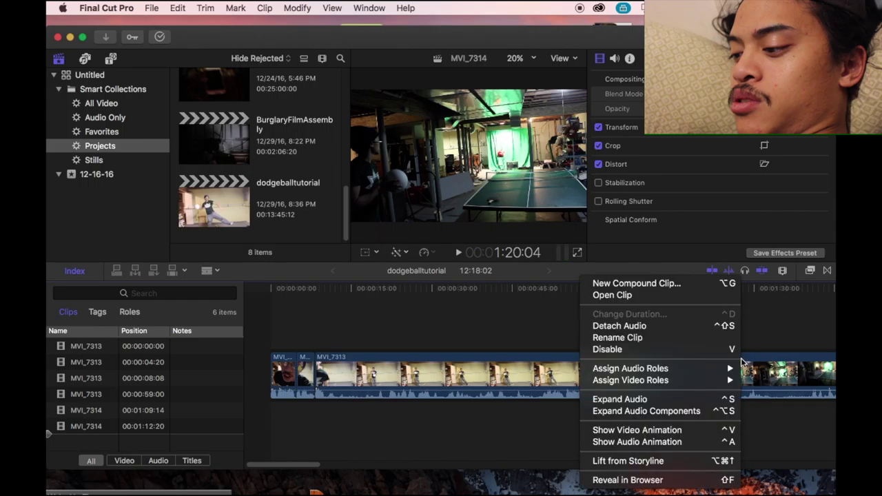
key(Escape)
click(743, 363)
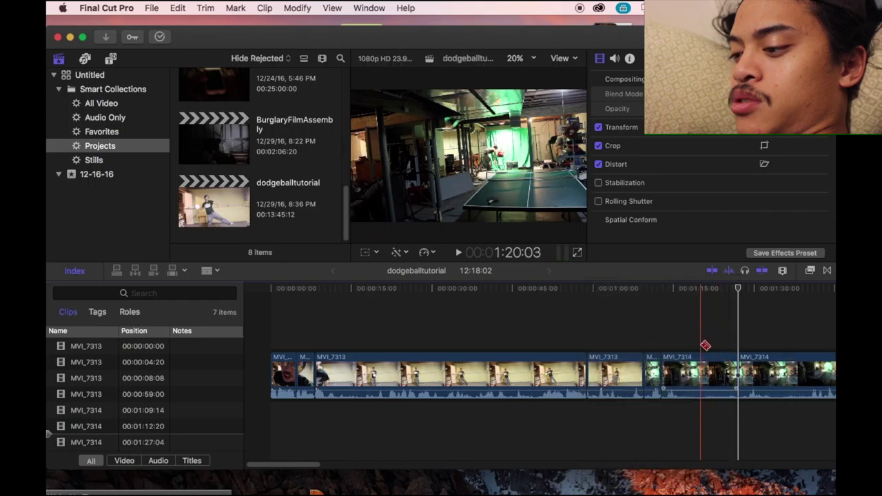
key(a)
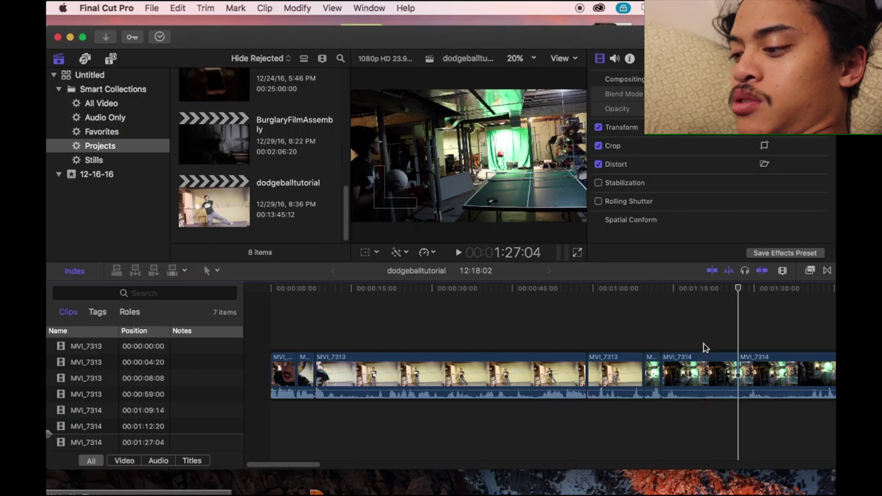
click(716, 364)
key(Delete)
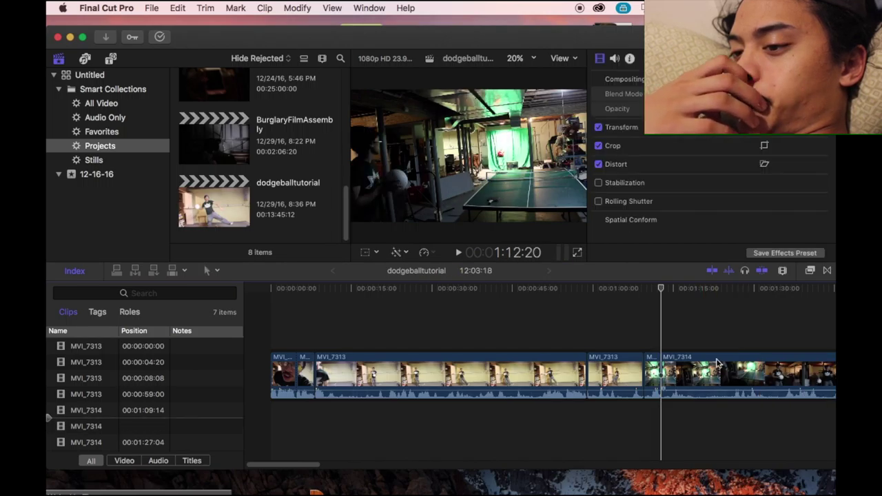
Step: Play MVI_7314 from 1:12:20 and split it at 1:18:14
key(space)
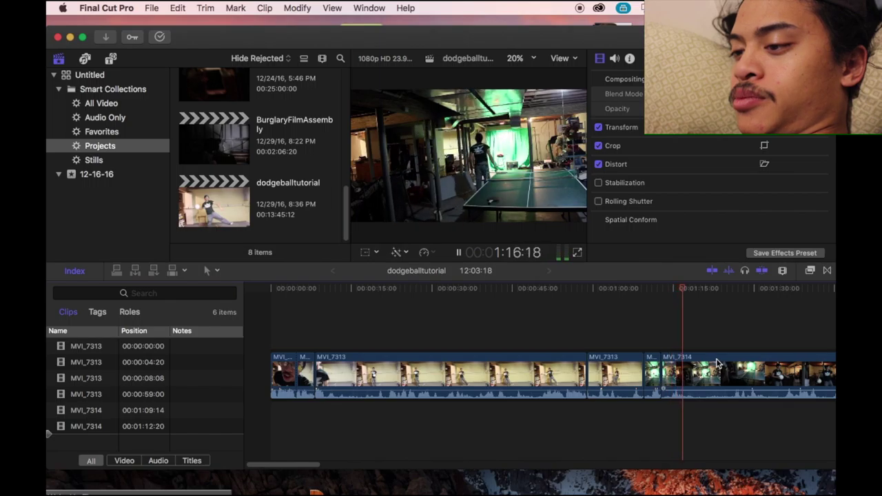
key(space)
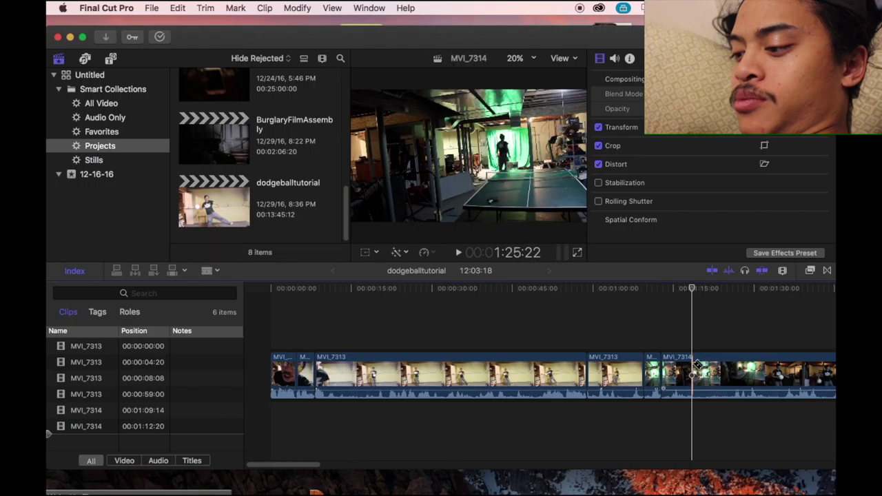
click(692, 372)
Step: Play on through the long MVI_7314 piece and split it at 2:02:22
key(space)
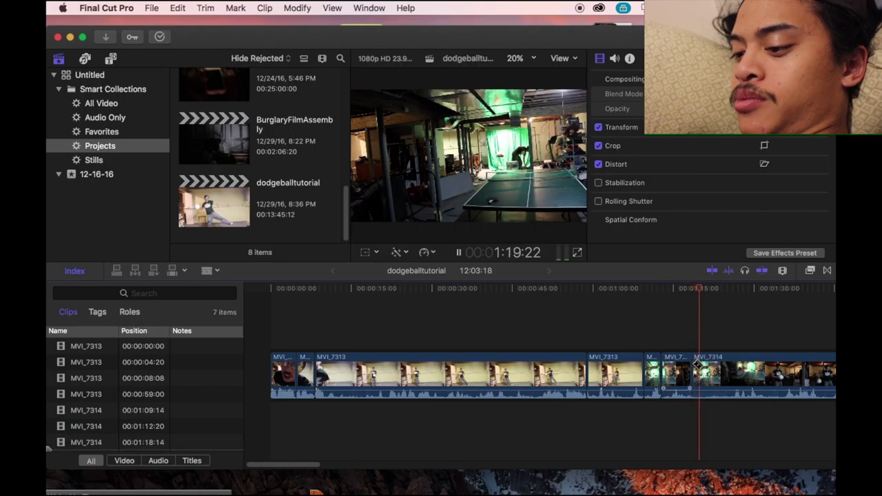
drag(271, 468, 325, 460)
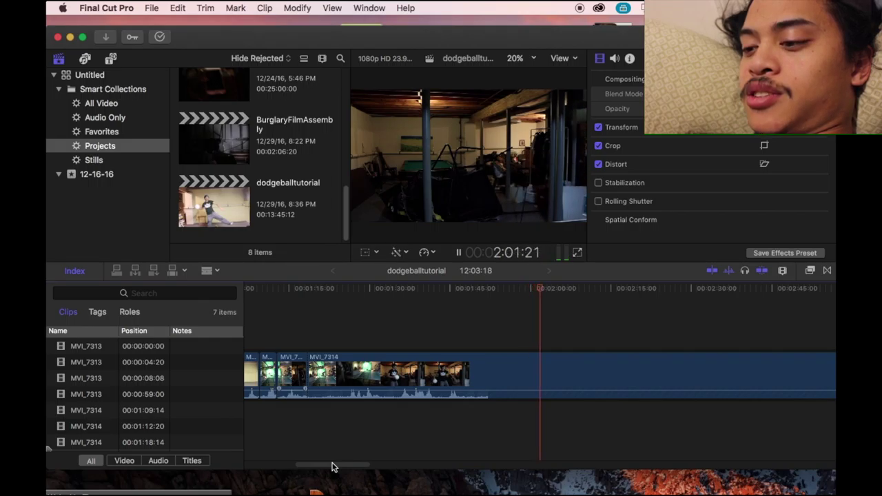
drag(331, 468, 335, 467)
key(space)
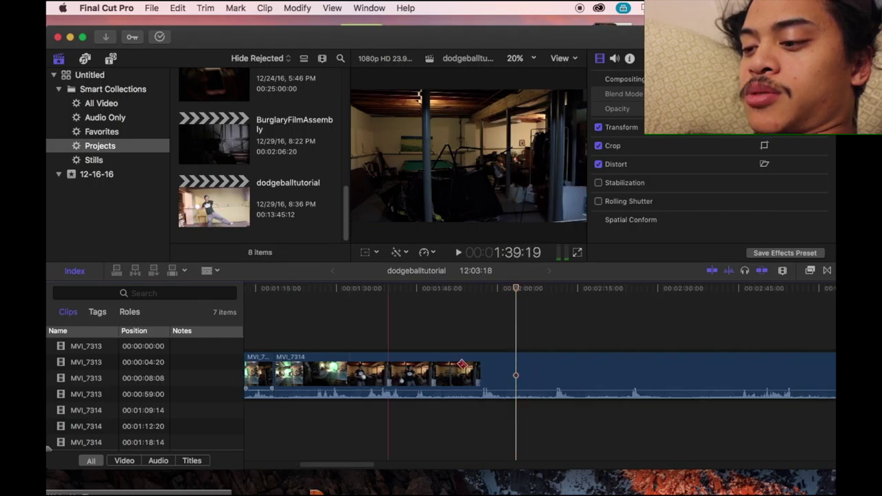
mouse_move(508, 290)
mouse_down()
mouse_move(547, 290)
mouse_move(513, 292)
mouse_up()
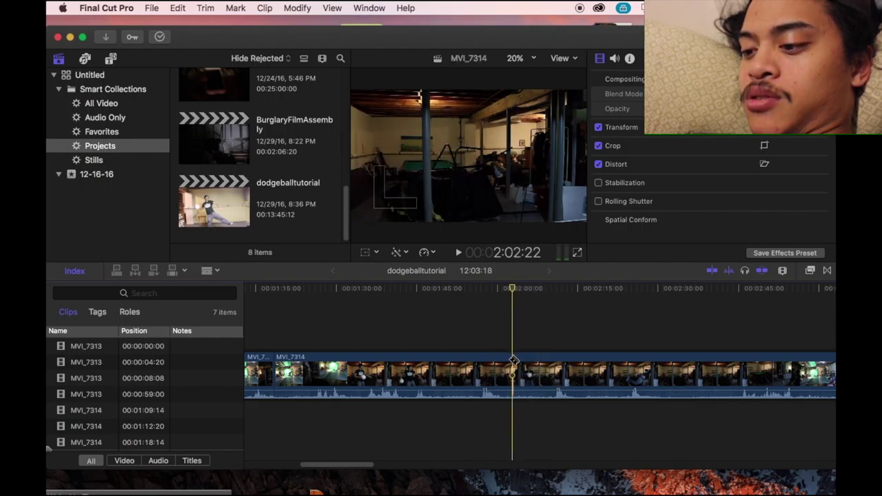
key(super+b)
Step: Split MVI_7314 again at 2:00:01 and delete the short piece between that cut and 2:02:22
mouse_move(505, 290)
mouse_down()
mouse_move(488, 290)
mouse_move(499, 291)
mouse_up()
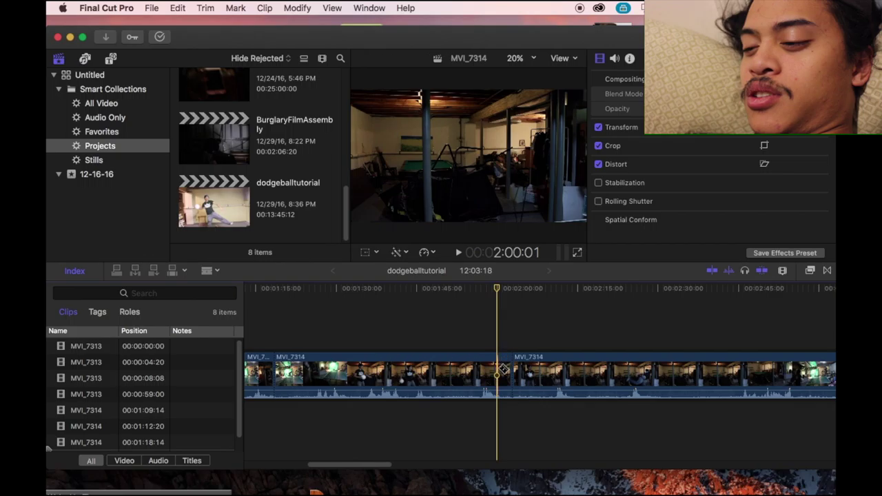
key(super+b)
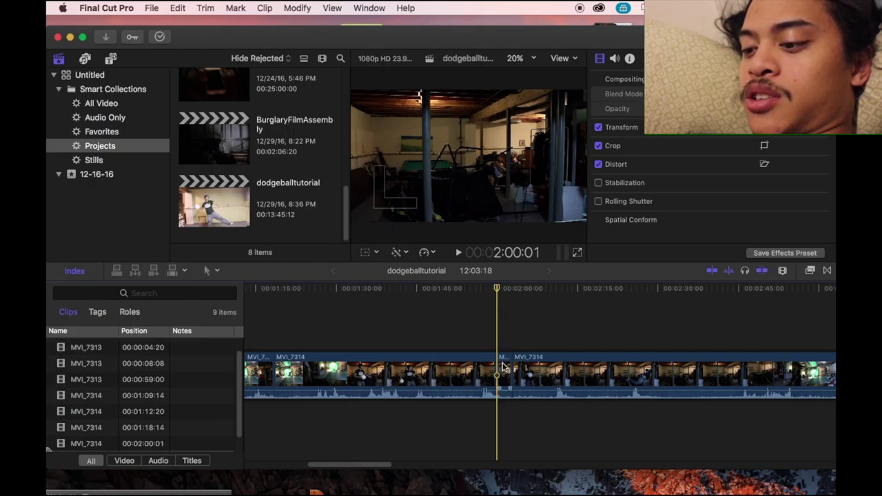
click(503, 367)
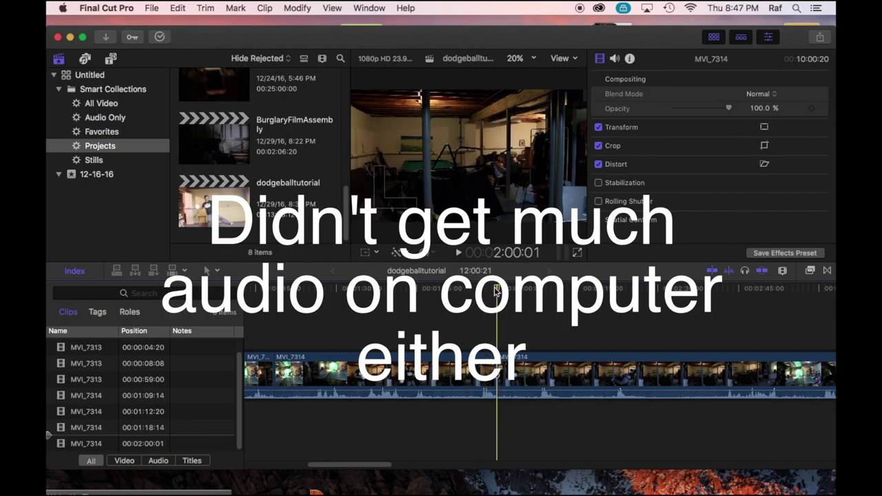
Step: Replay MVI_7314 from about 1:52 and split it at 1:53:11
drag(495, 291, 452, 296)
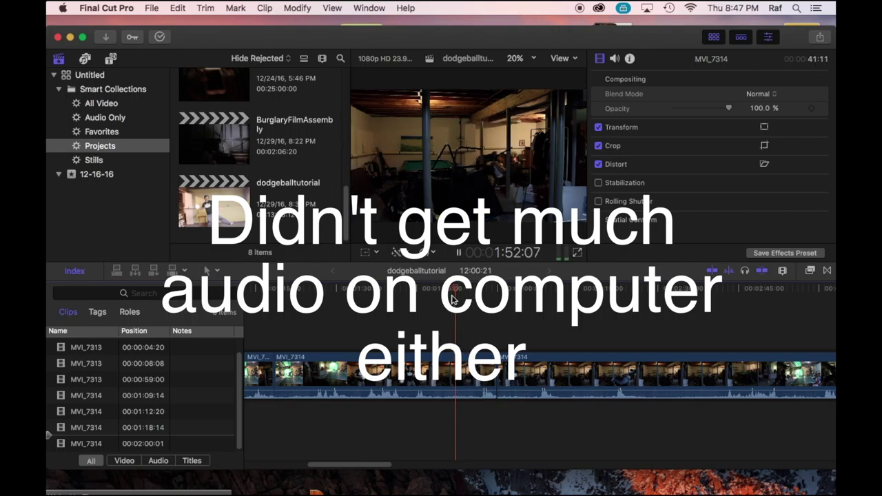
key(space)
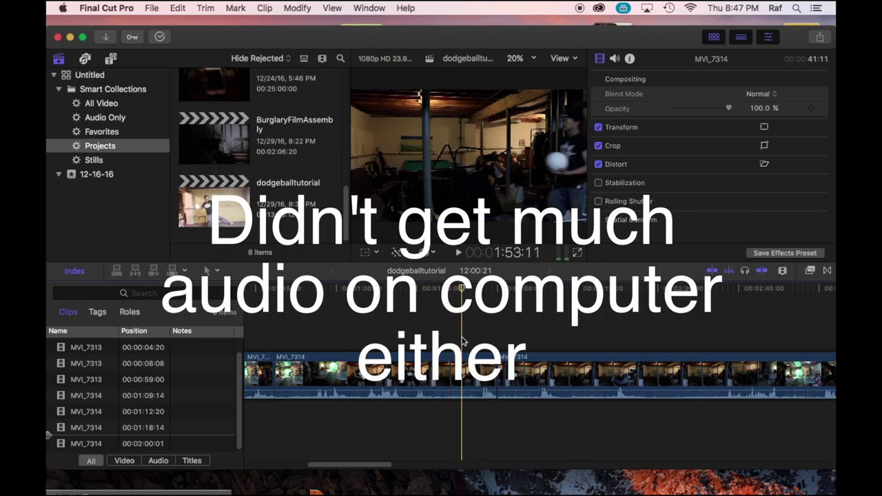
key(super+b)
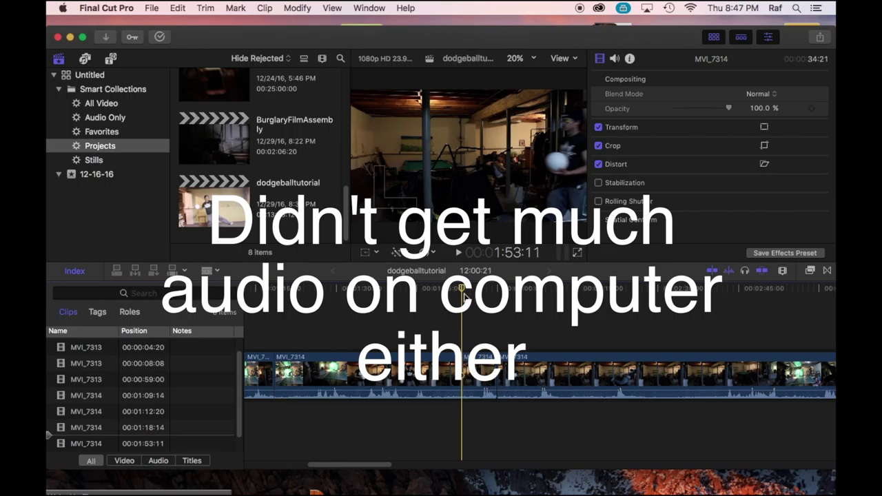
Step: Split MVI_7314 at 1:46:14 and delete the piece between that cut and the 1:53:11 cut
drag(461, 291, 455, 291)
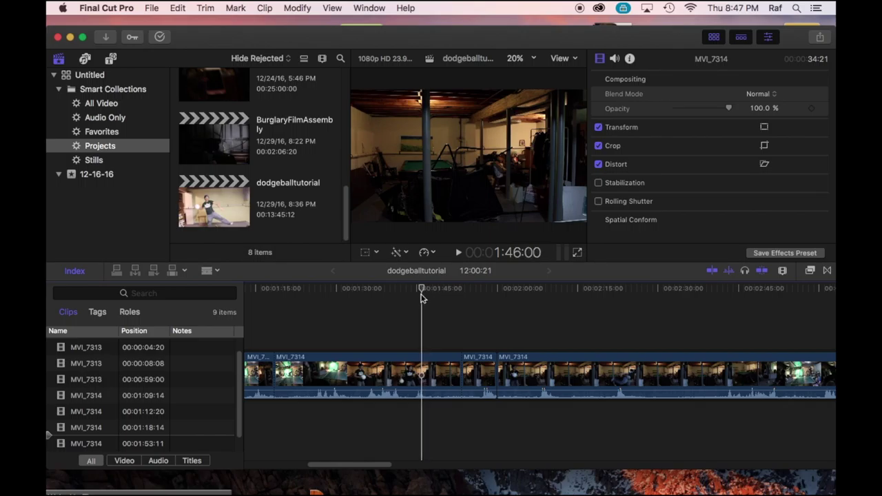
mouse_move(423, 296)
mouse_down()
mouse_move(411, 296)
mouse_move(427, 298)
mouse_up()
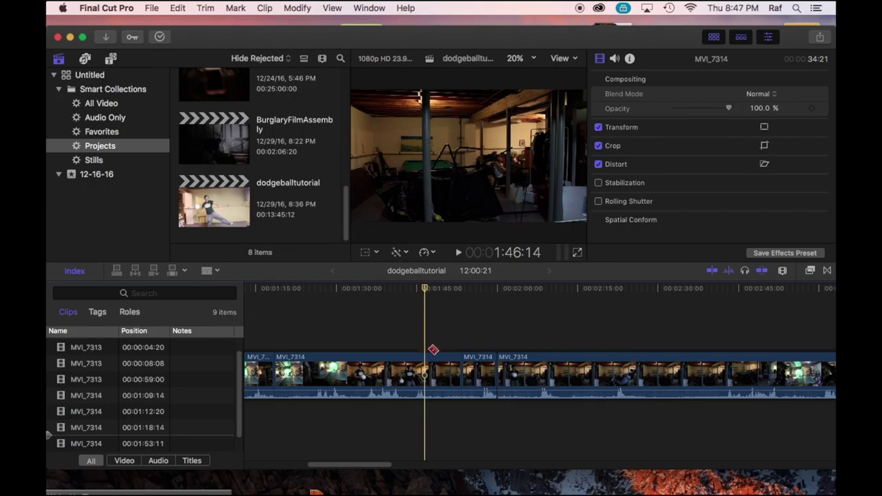
click(428, 374)
key(a)
click(435, 372)
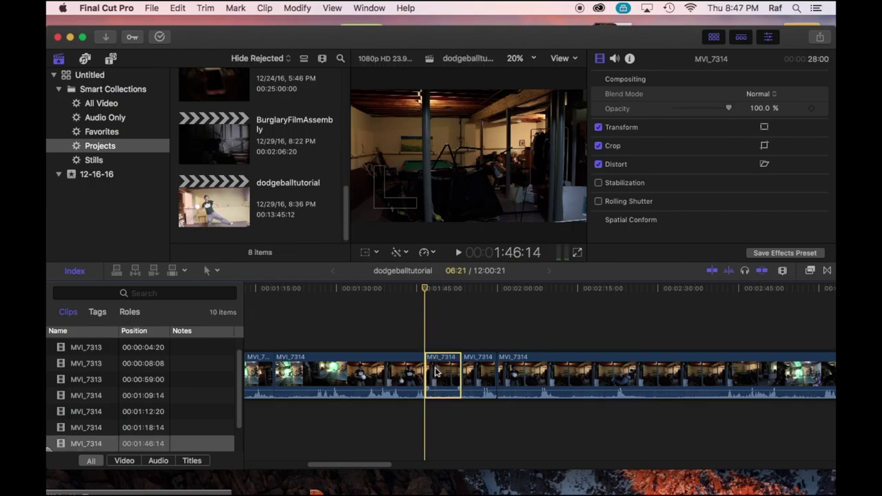
key(Delete)
Step: Play on through MVI_7314, split it at 1:57:07 and delete the short piece between 1:53:04 and that cut
key(space)
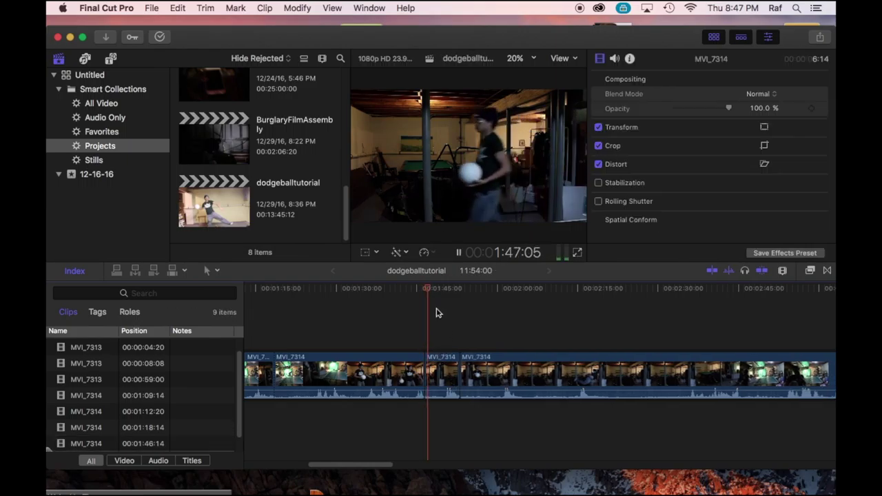
drag(433, 293, 464, 293)
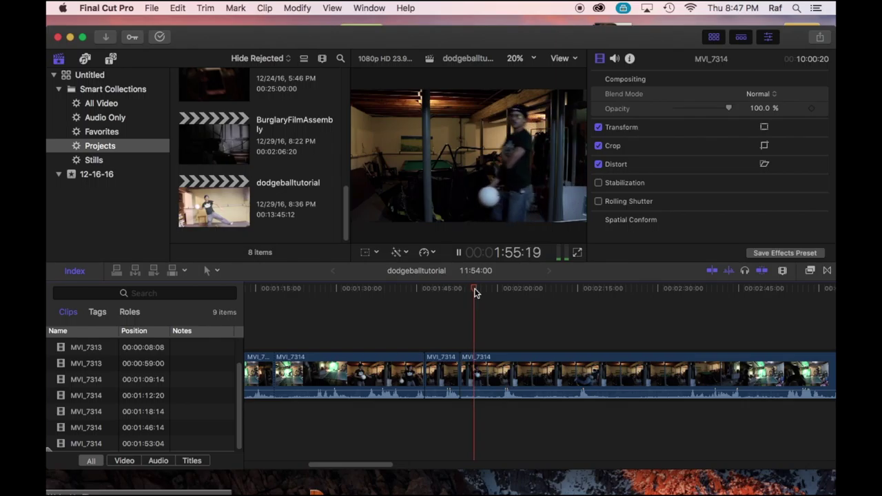
key(space)
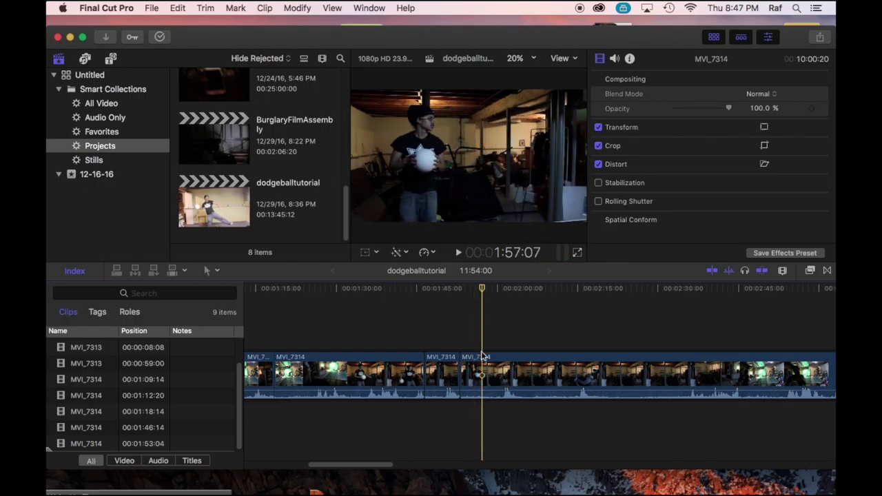
key(b)
click(484, 367)
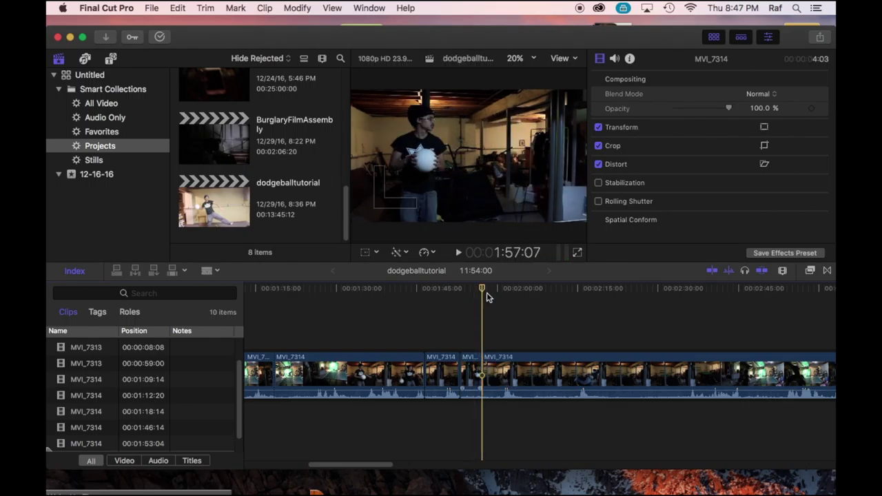
drag(480, 291, 461, 291)
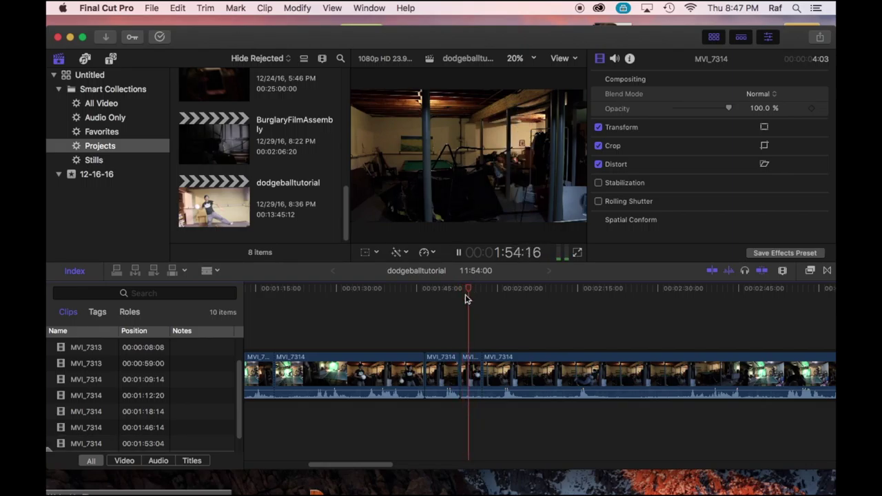
key(a)
click(466, 369)
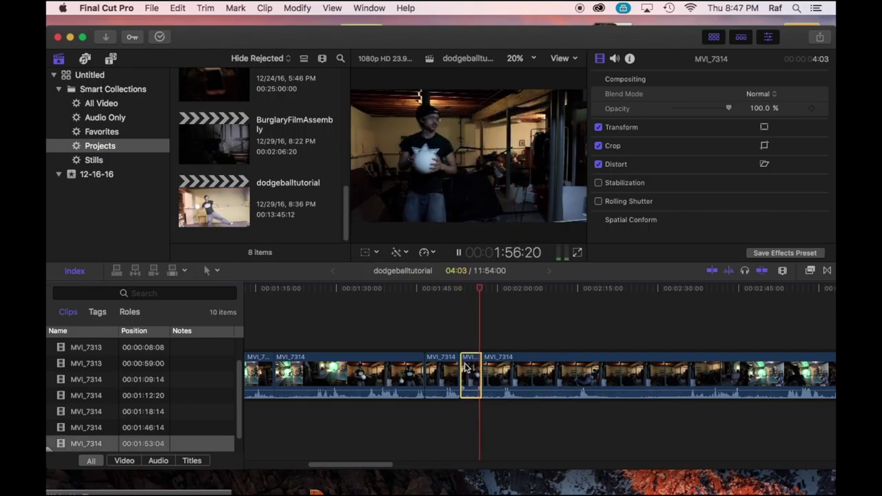
key(Delete)
Step: Replay the short MVI_7314 piece starting at 1:46:14, split it at 1:49:05 and delete the part before the cut
click(442, 290)
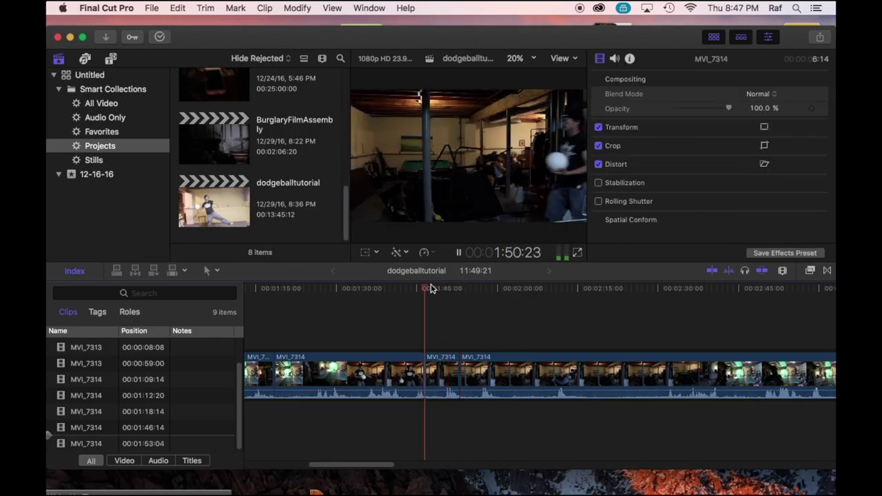
click(431, 289)
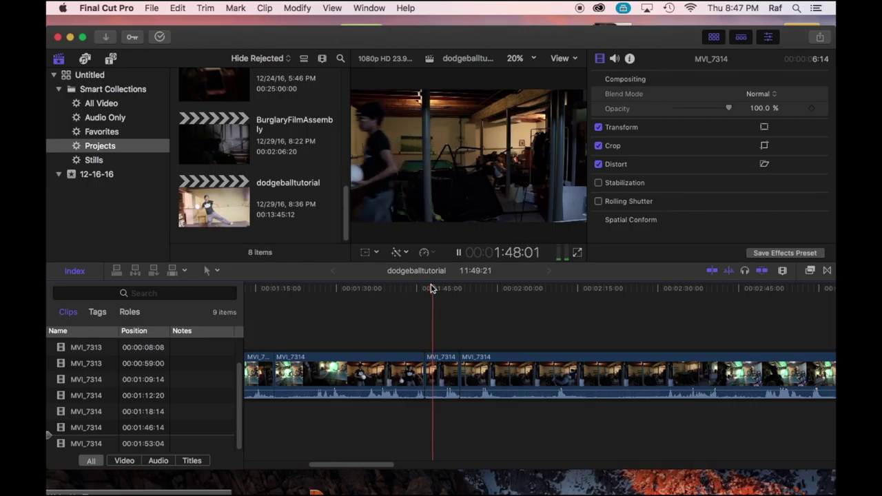
key(space)
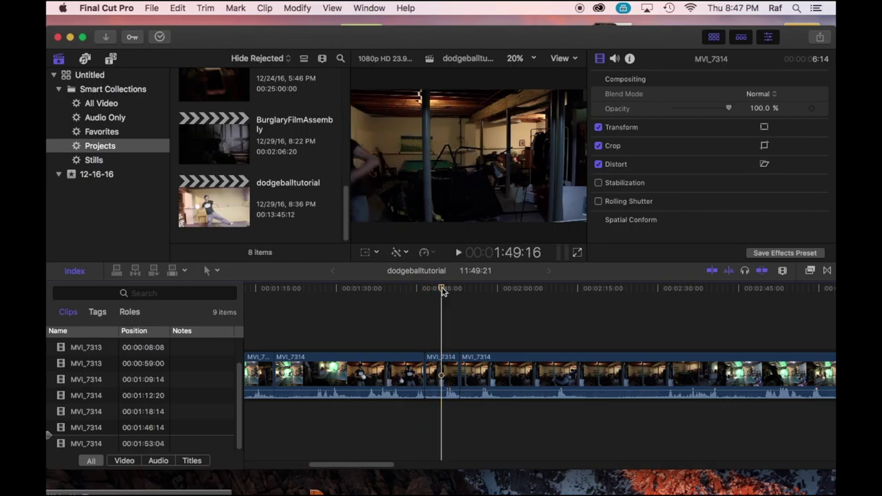
drag(442, 289, 439, 291)
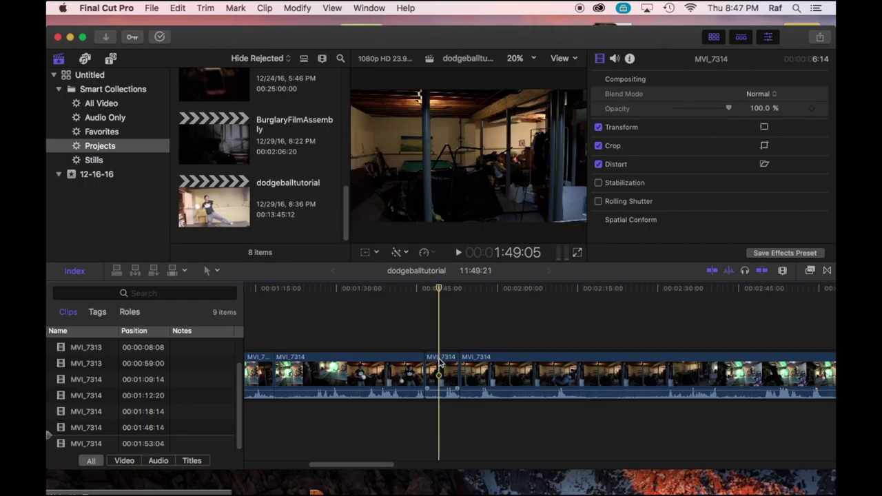
click(437, 363)
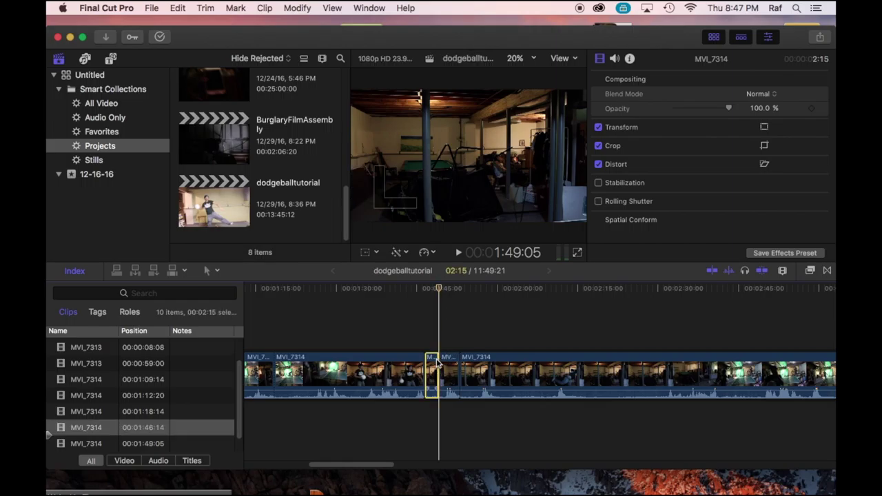
key(Delete)
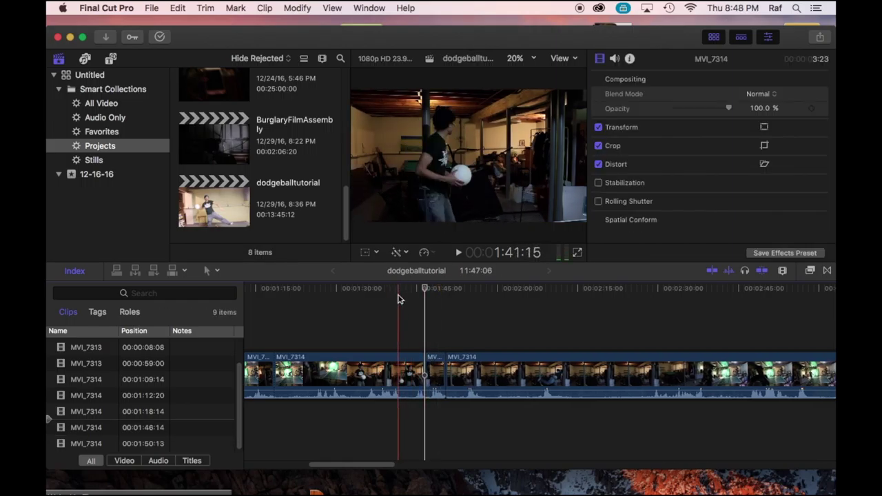
Step: Play MVI_7314 from before the latest cut and split it at 1:56:20
key(space)
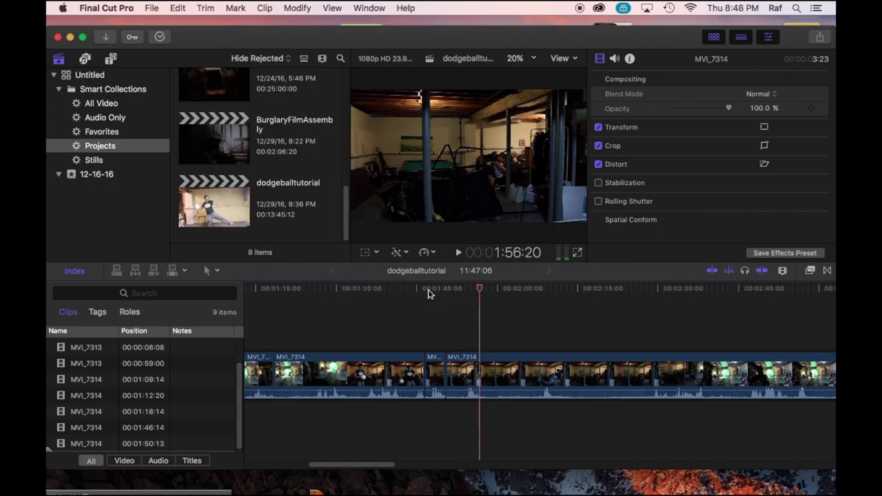
key(space)
key(super+b)
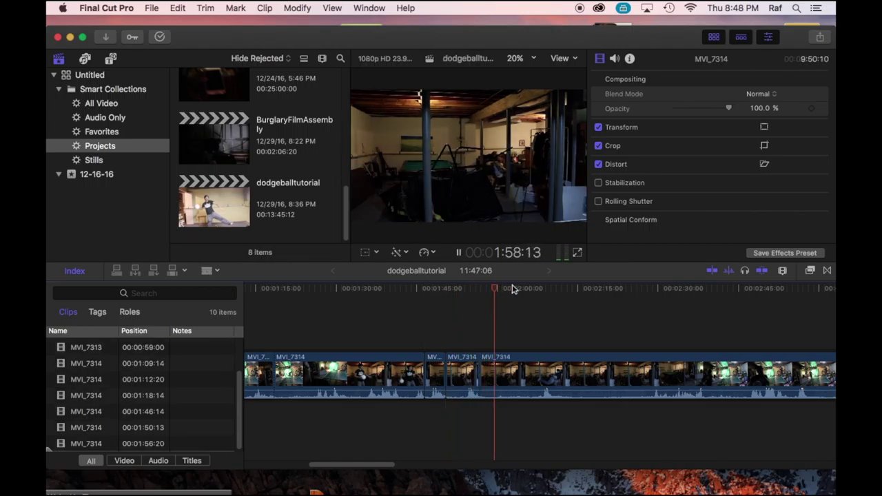
Step: Split MVI_7314 at 2:04:21 and delete the piece between 1:56:20 and that cut
mouse_move(512, 288)
mouse_down()
mouse_move(533, 288)
mouse_move(522, 289)
mouse_up()
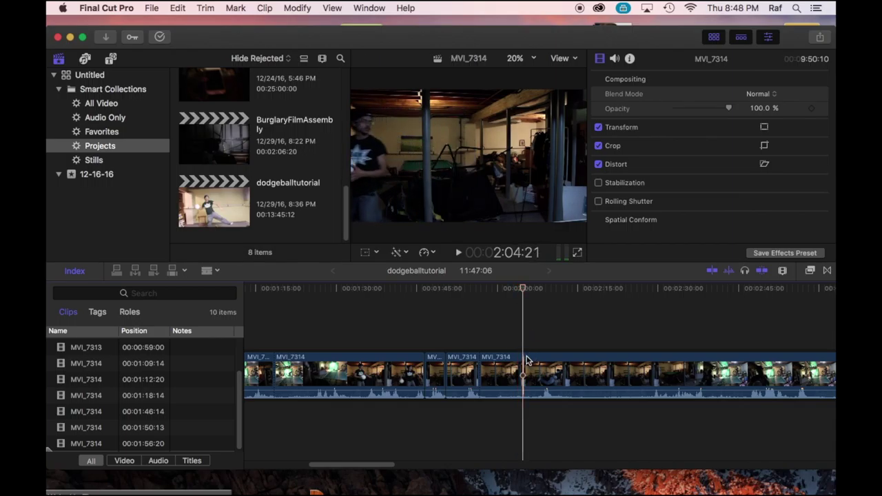
key(cmd+b)
click(505, 365)
key(Delete)
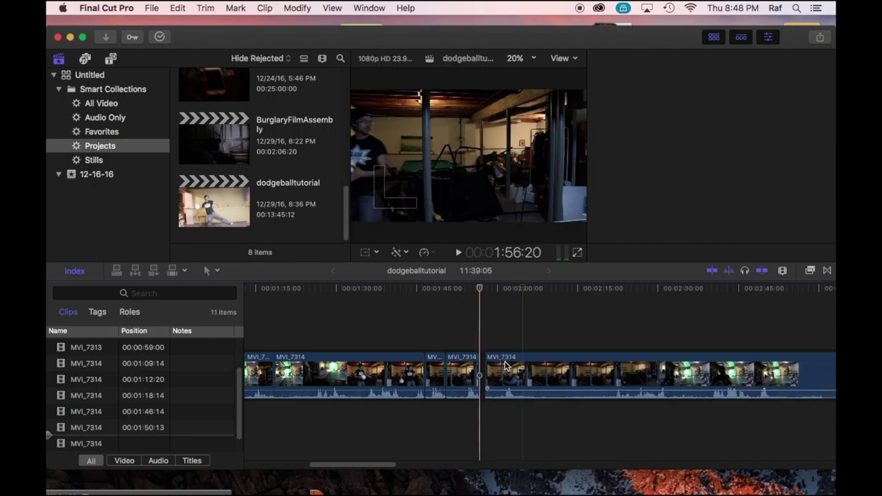
Step: Play MVI_7314 on from 1:56:20 and split it at 2:02:11
key(space)
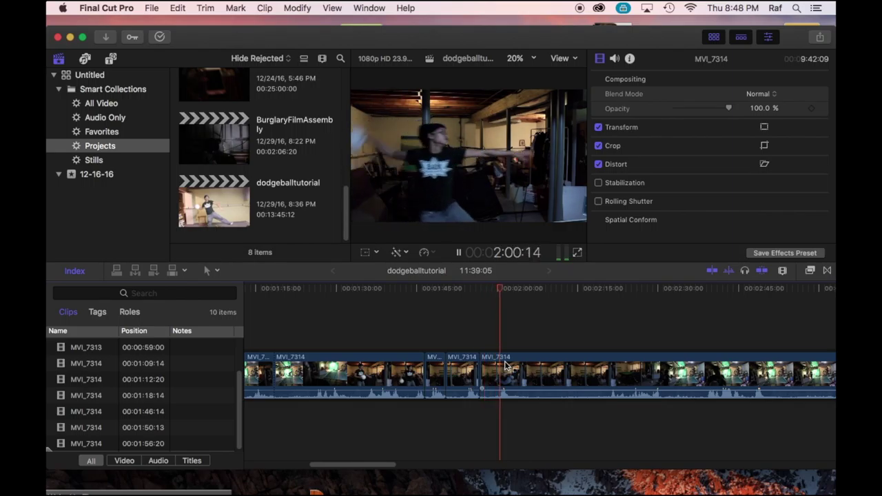
key(space)
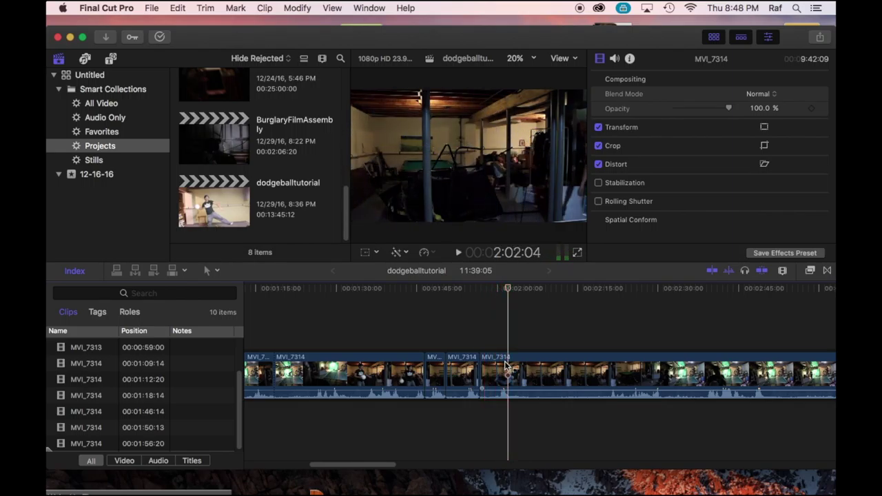
key(space)
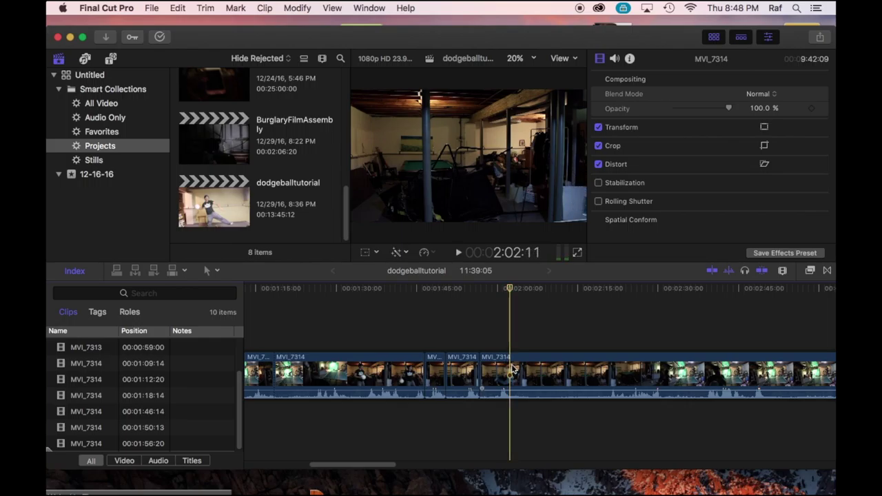
key(super+b)
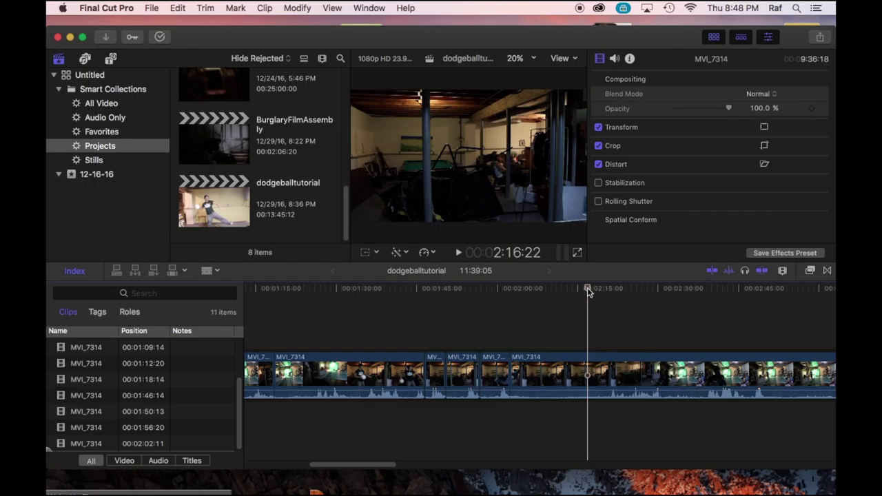
Step: Split MVI_7314 at 2:17:12 and delete the piece between 2:02:11 and that cut
key(space)
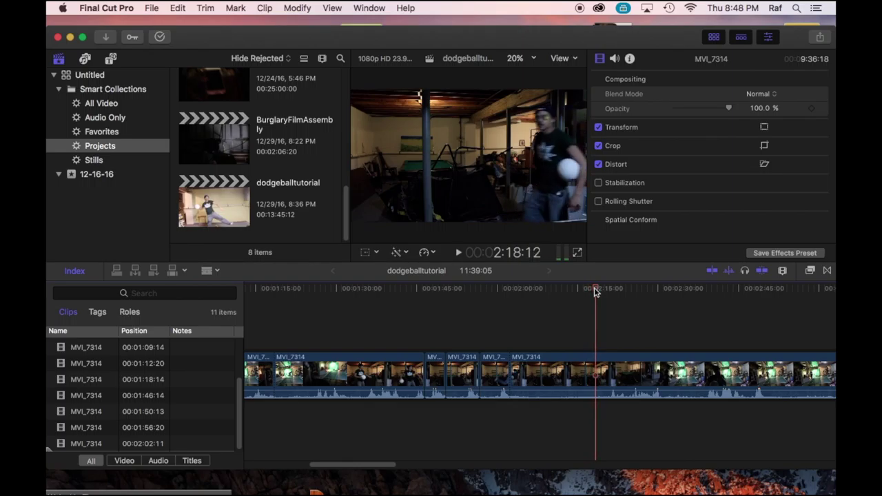
drag(594, 292, 591, 293)
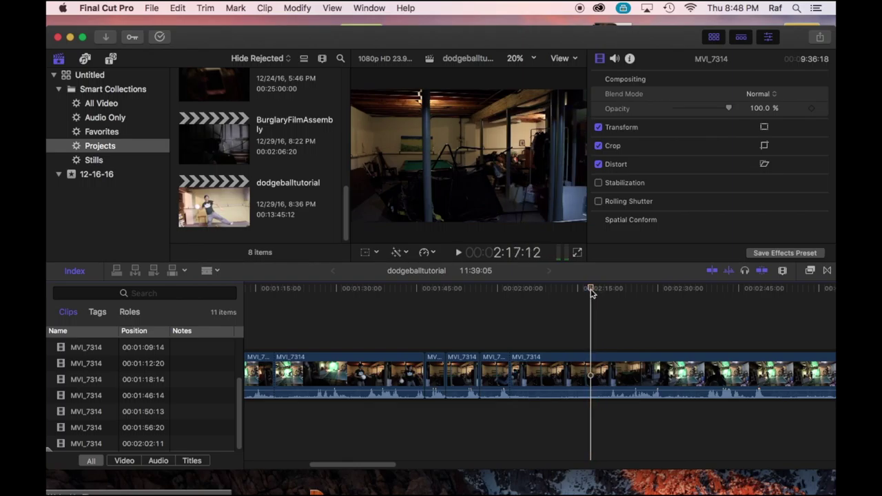
click(590, 362)
key(a)
click(565, 362)
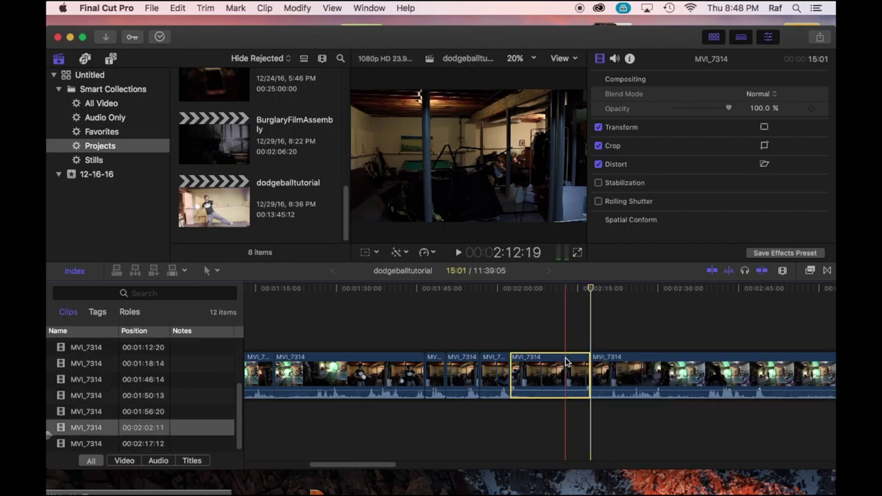
key(BackSpace)
Step: Review the footage after 2:02:11, split MVI_7314 at 2:07:12 and delete the piece between those two points
key(space)
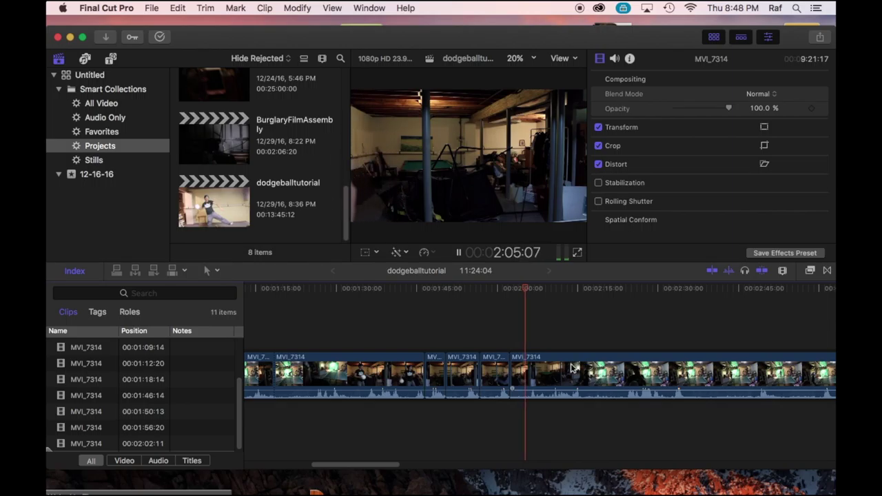
click(516, 329)
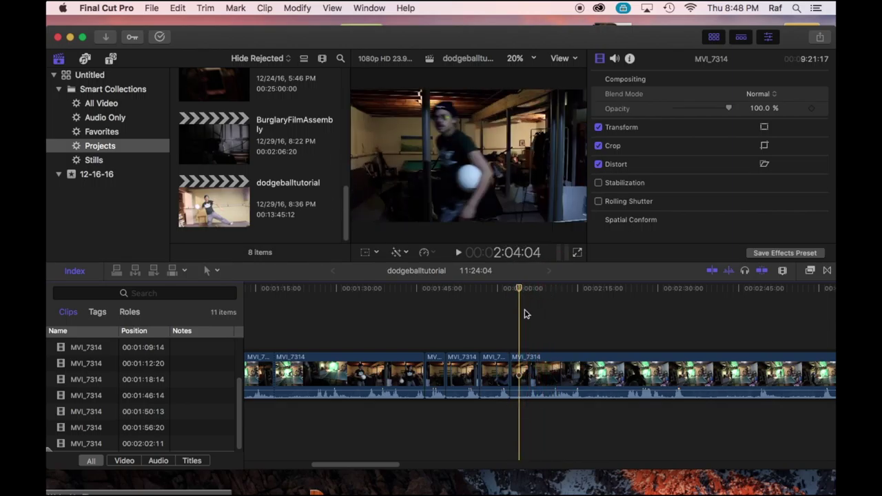
drag(521, 288, 538, 288)
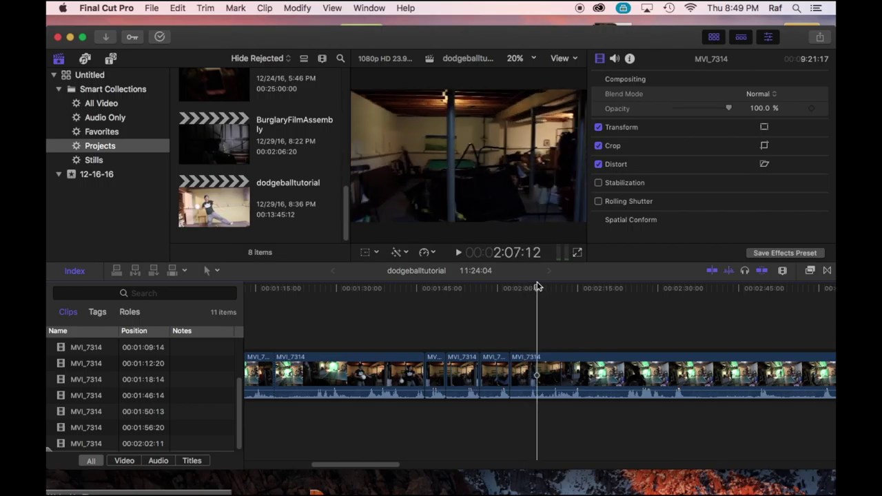
click(544, 365)
key(a)
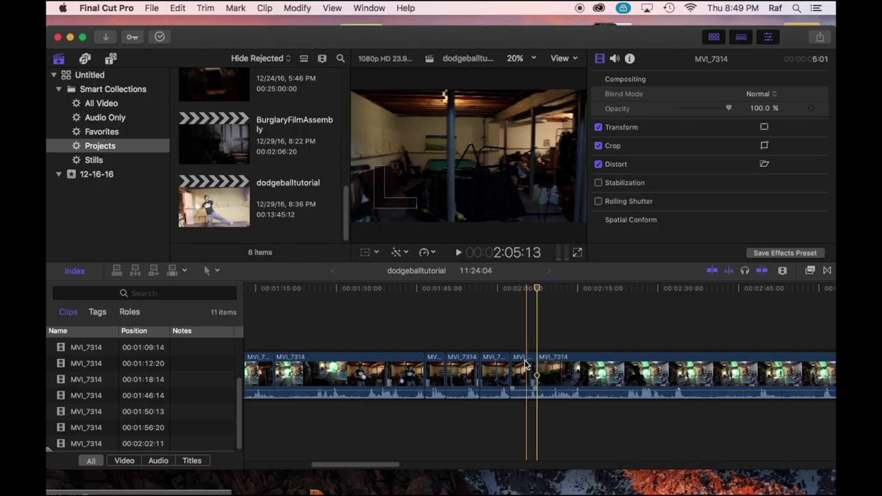
click(526, 365)
key(Delete)
Step: Play on, split MVI_7314 at 2:07:00 and delete the piece between 2:02:11 and that cut
key(space)
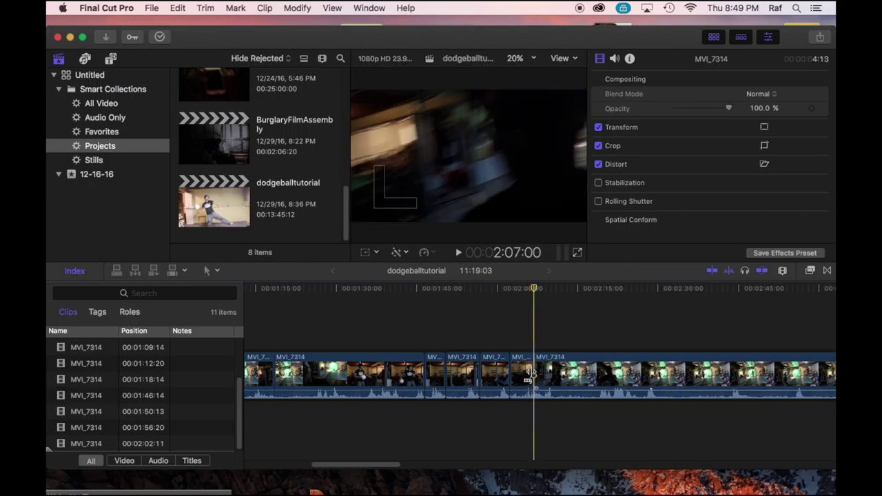
key(super+z)
Step: Play the remaining MVI_7314 piece, split it at 2:10:03 and delete the part between 2:02:11 and that cut
key(space)
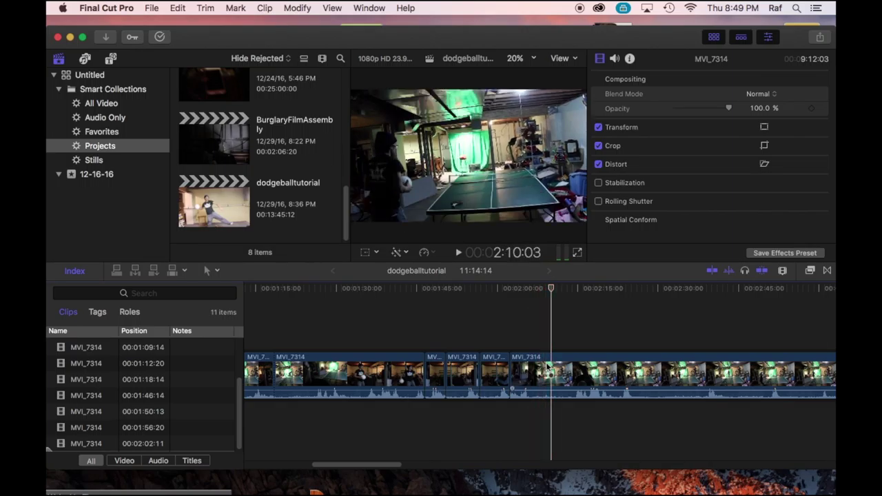
key(b)
click(551, 370)
click(530, 370)
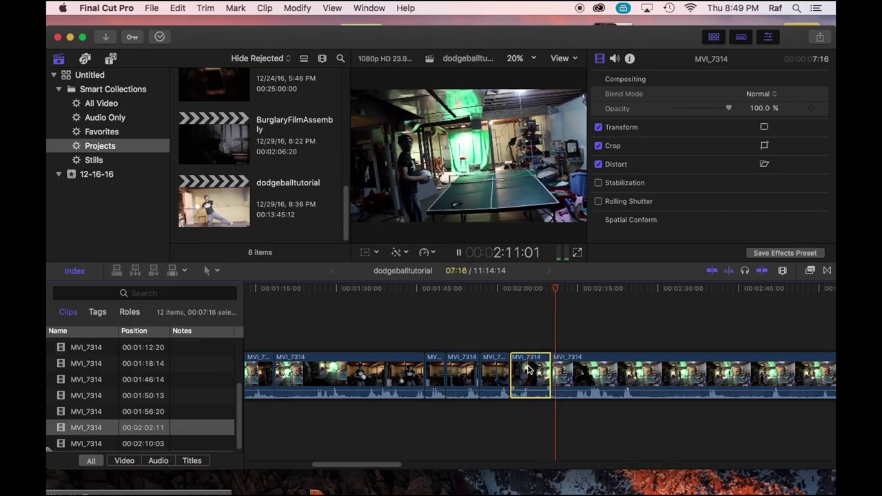
key(Delete)
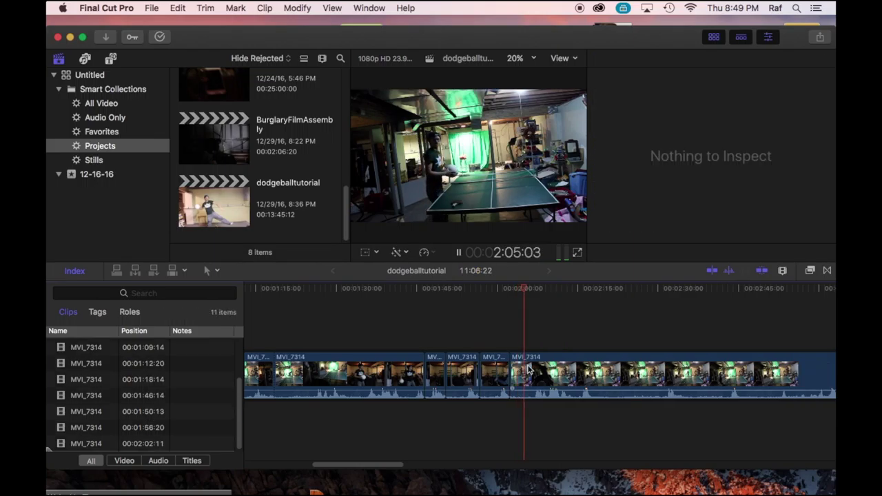
click(530, 370)
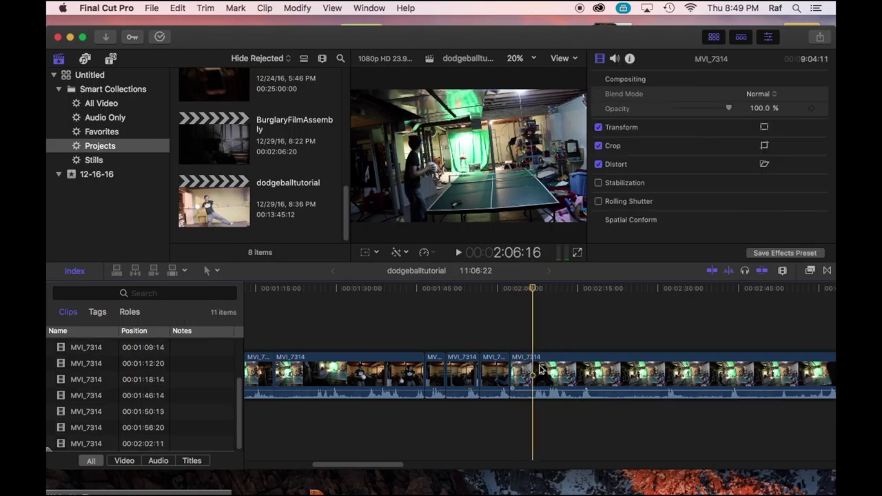
Step: Split MVI_7314 at 2:06:16 and delete the piece between 2:02:11 and that cut
right_click(529, 370)
key(Escape)
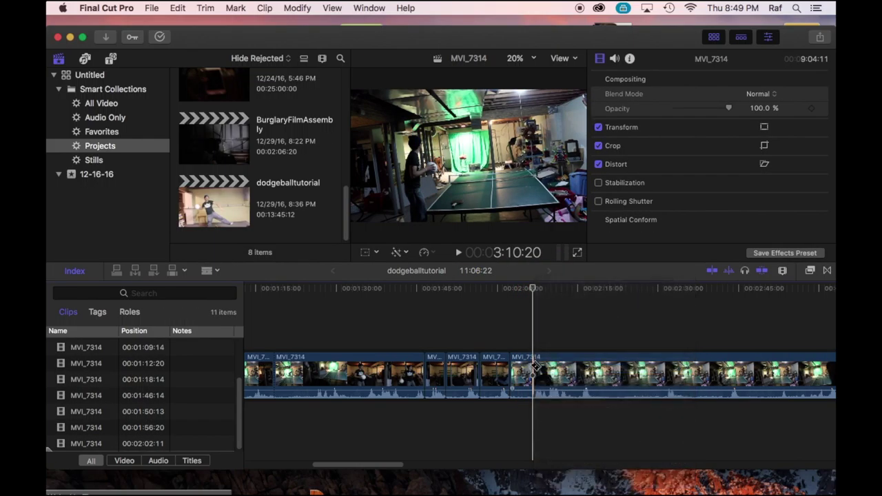
click(538, 370)
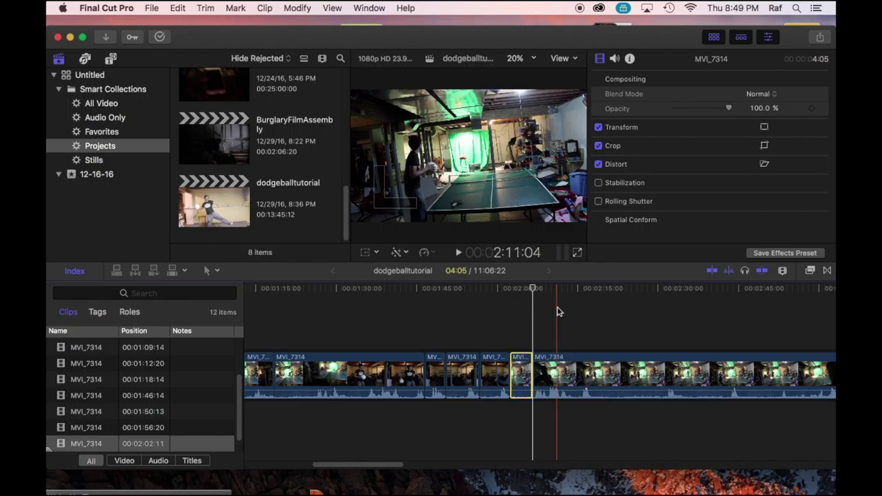
key(a)
key(Delete)
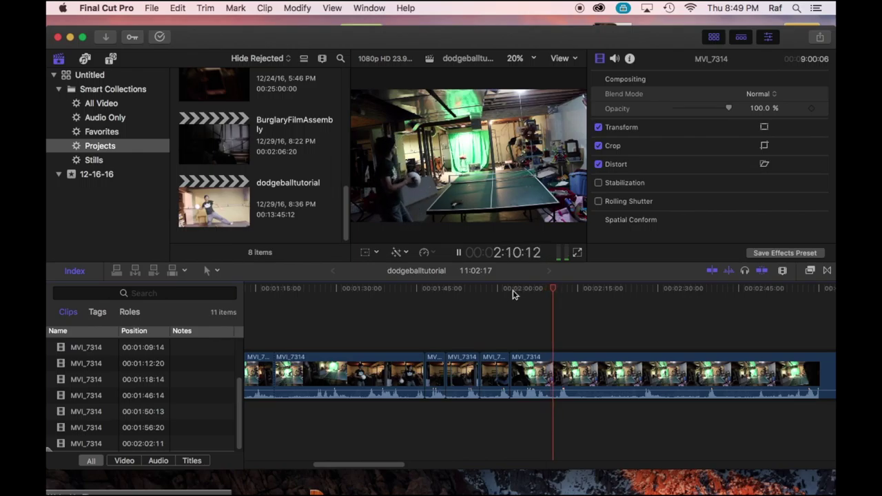
Step: Play MVI_7314 from about 2:02:11 and split it at 2:04:19
click(513, 294)
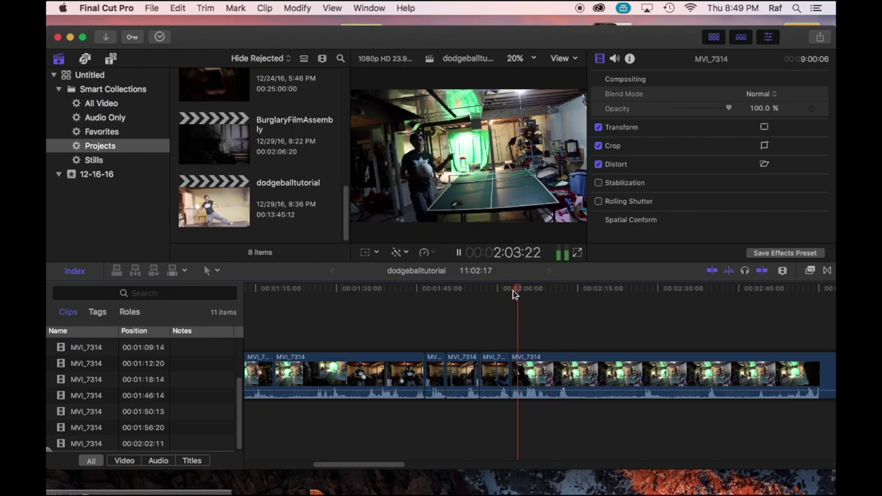
key(space)
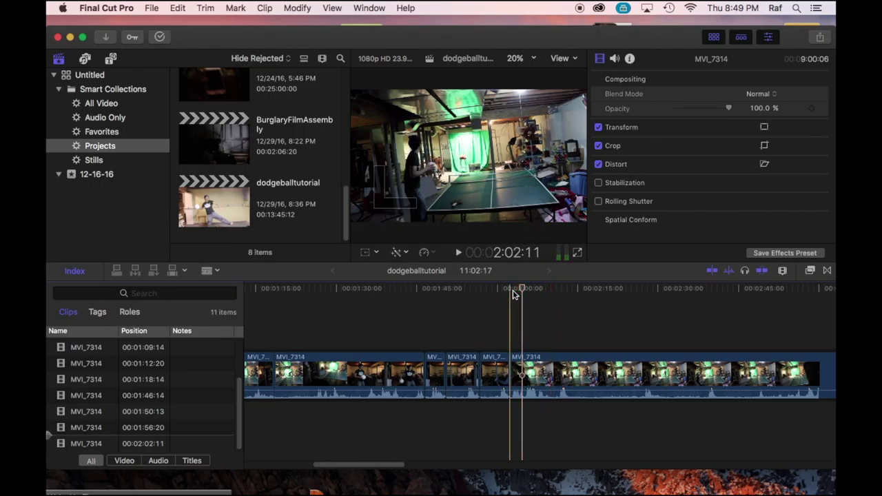
right_click(523, 369)
key(Escape)
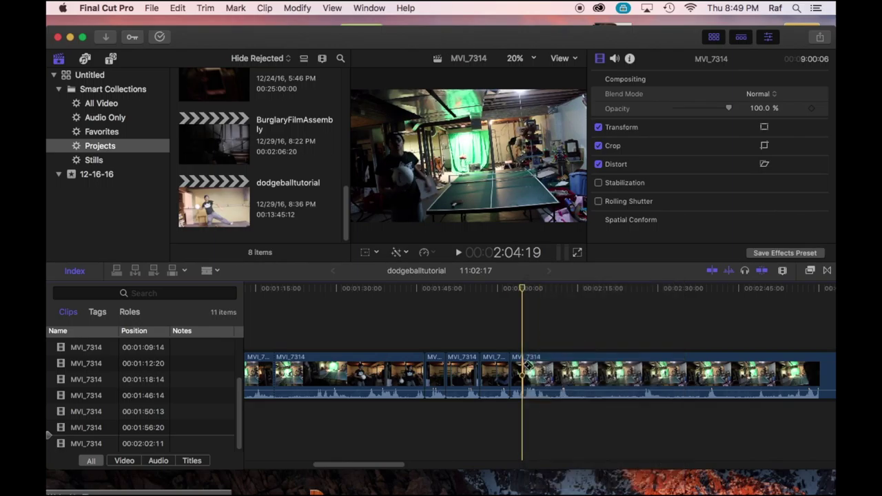
key(super+b)
Step: Play past 2:04:19, split MVI_7314 shortly after 2:09 and delete the 4:13 piece before that cut
key(space)
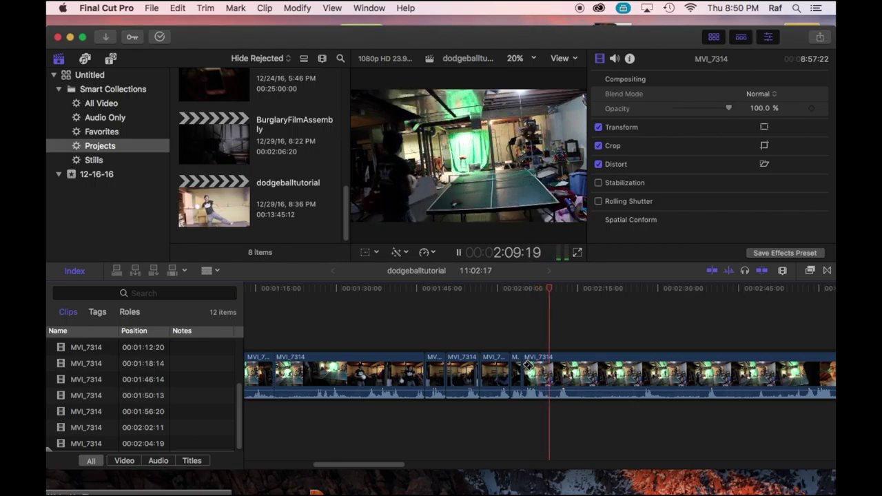
key(space)
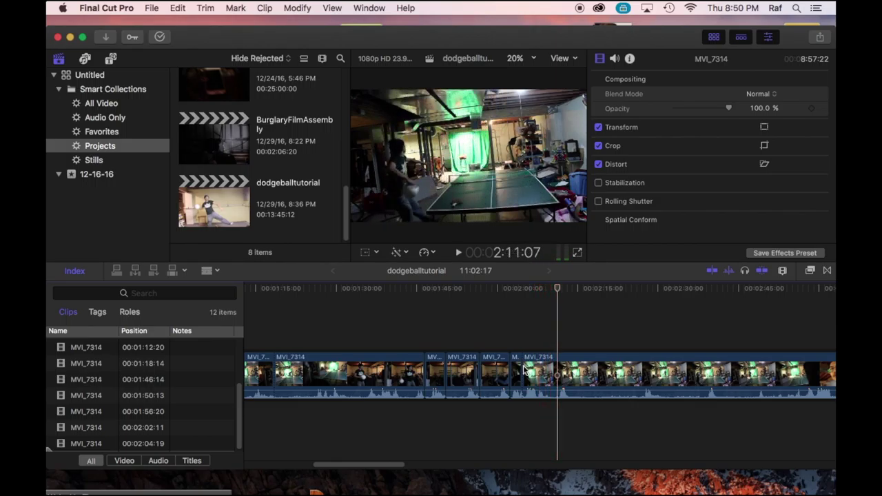
drag(557, 289, 547, 289)
click(535, 372)
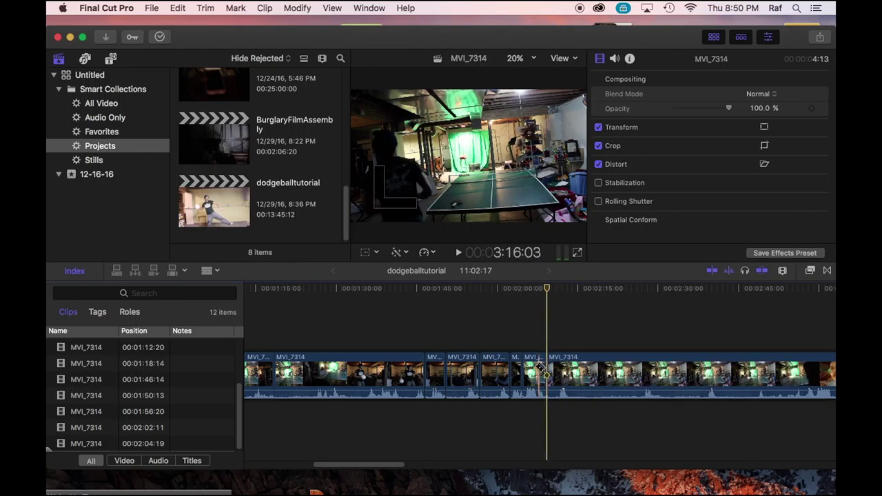
key(Delete)
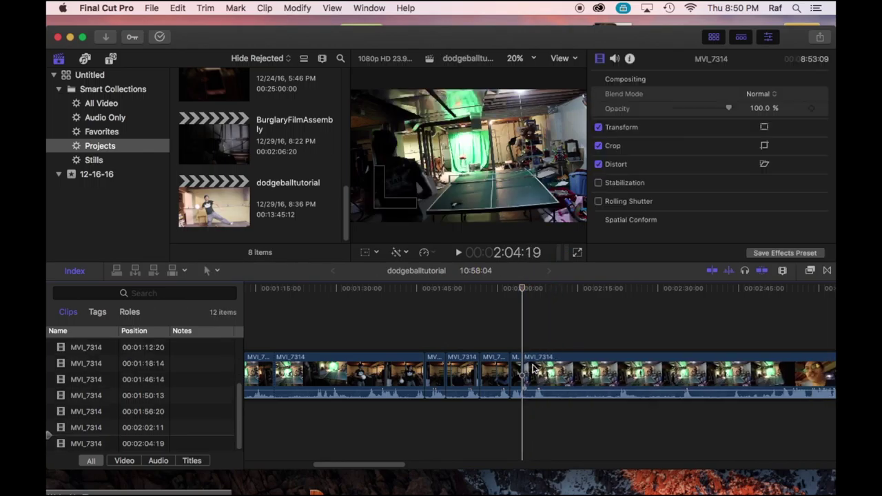
Step: Play the footage after 2:04:19 and split MVI_7314 at 2:09:17
key(space)
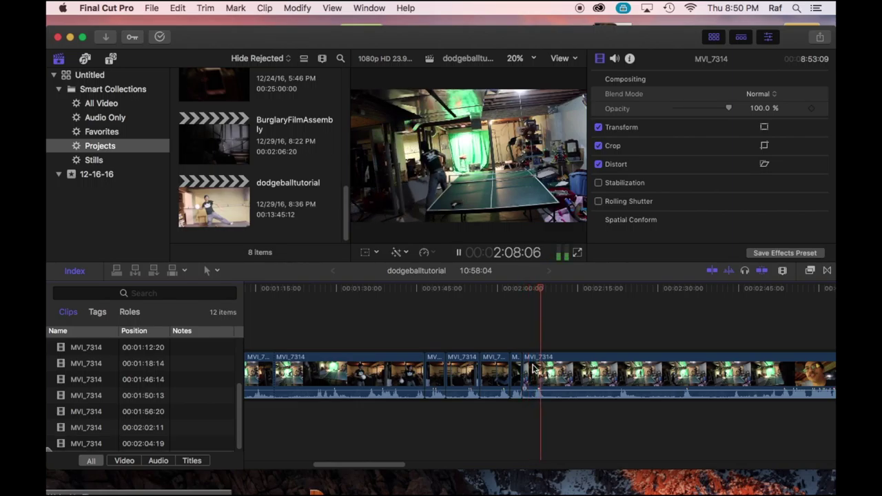
key(space)
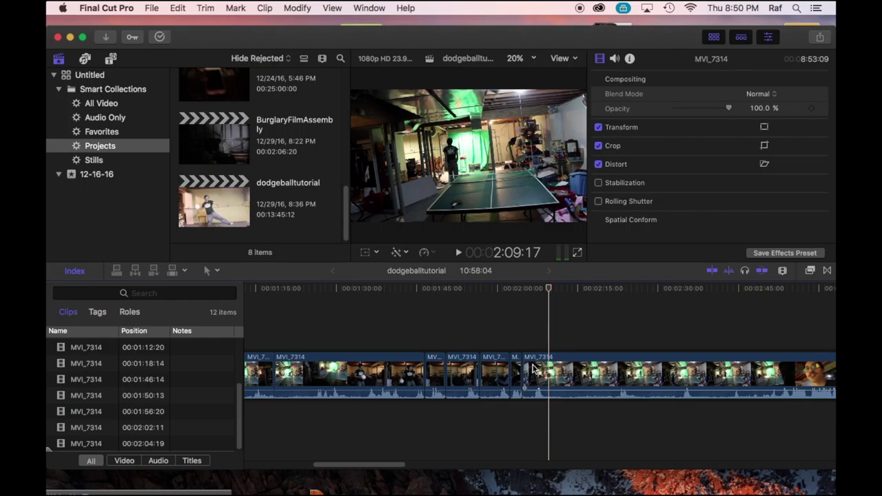
key(super+b)
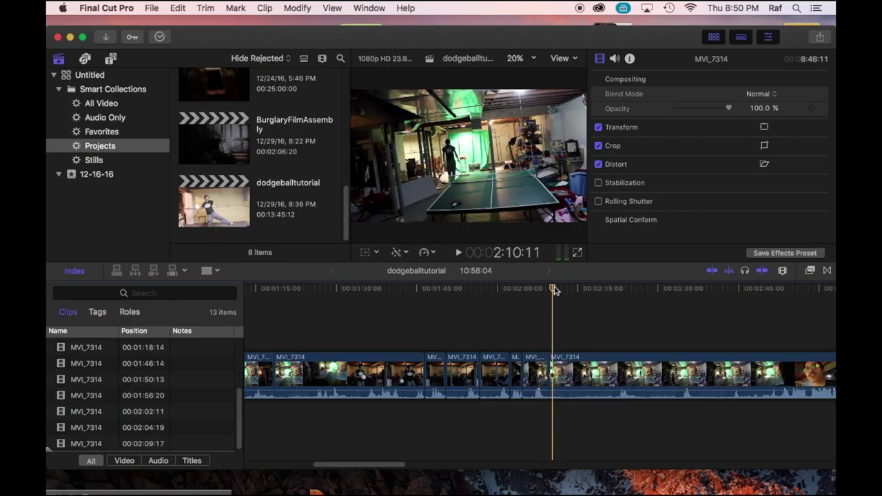
Step: Split MVI_7314 at 2:20:23 and delete the piece between 2:09:17 and that cut
drag(555, 290, 610, 298)
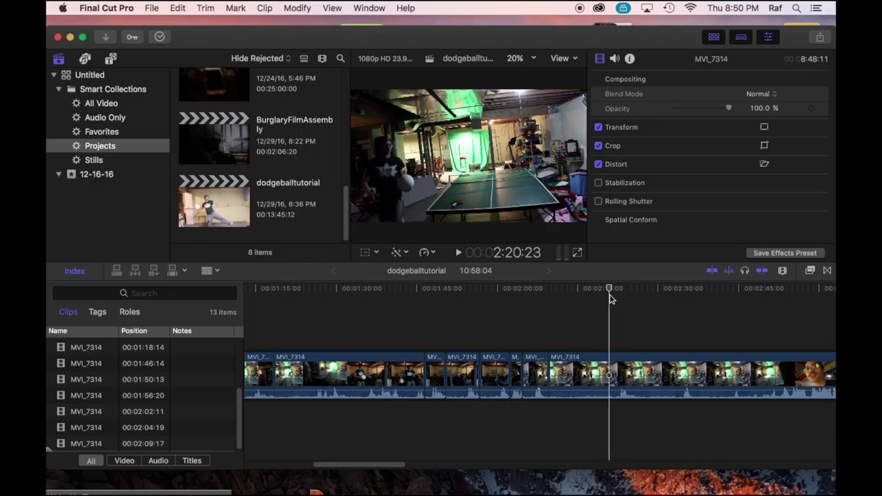
click(612, 357)
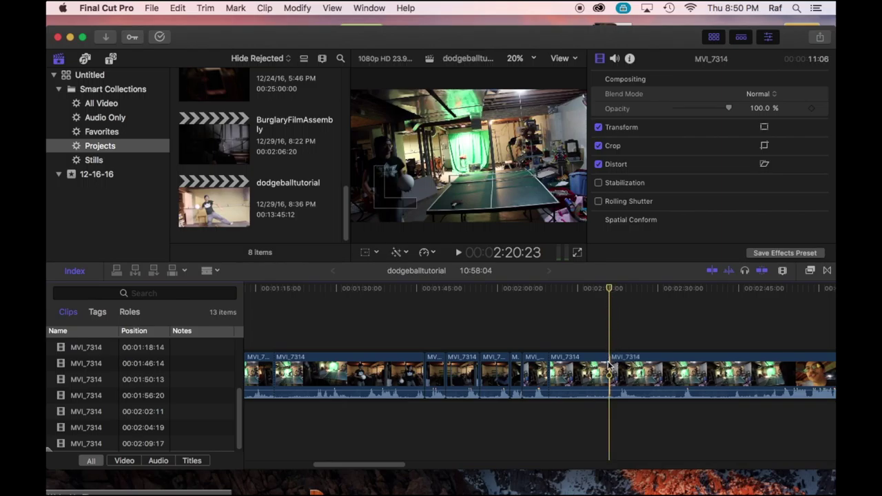
key(space)
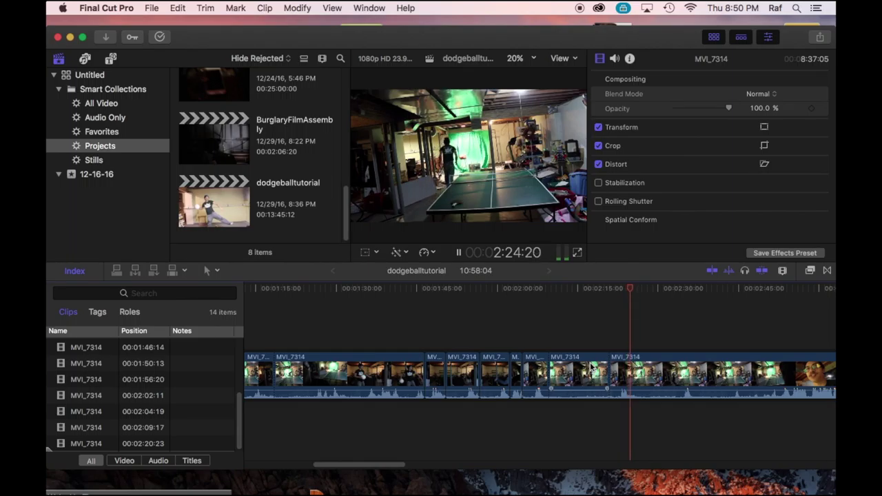
click(591, 371)
key(Delete)
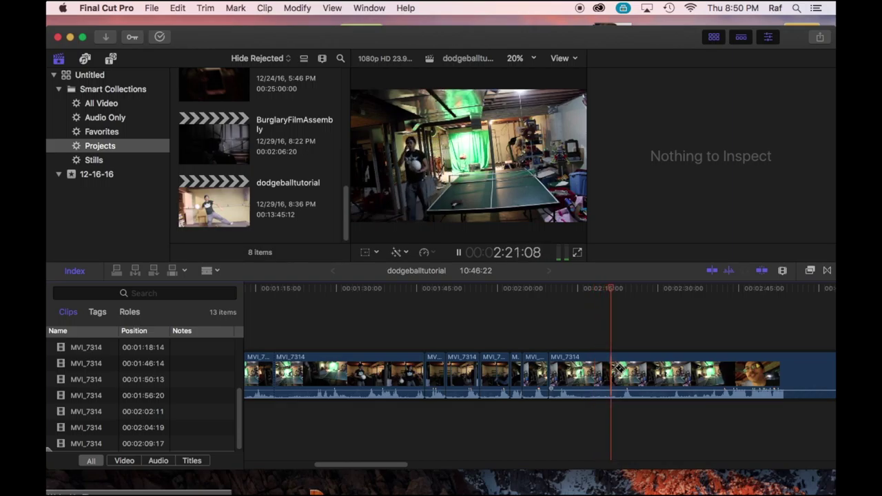
Step: Split MVI_7314 at 2:21:04 and 2:22:12 and delete the short piece between those cuts
click(617, 371)
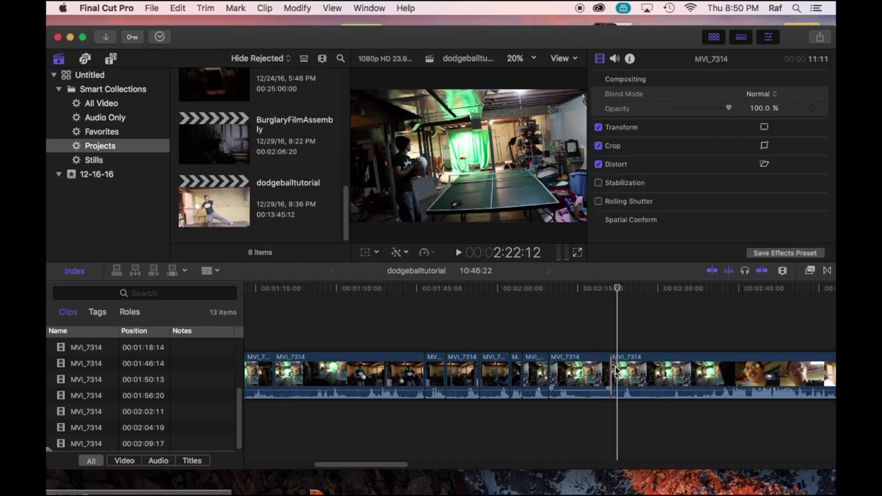
key(super+b)
key(Delete)
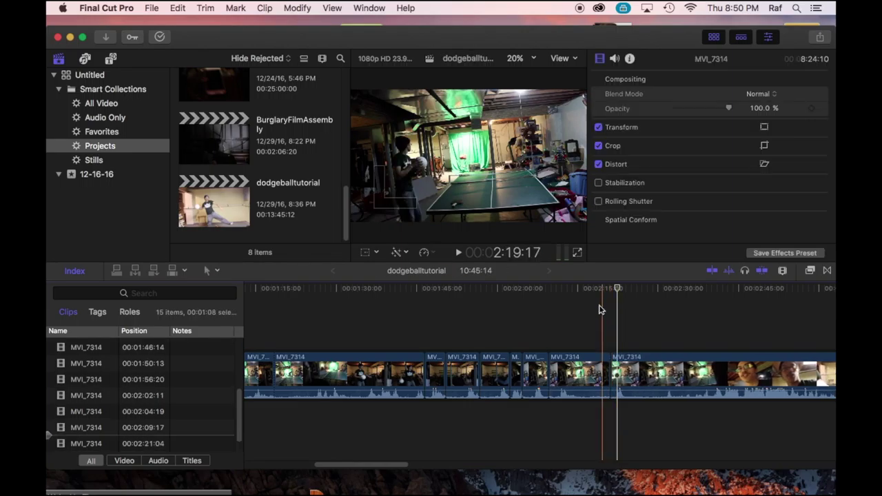
Step: Try deleting the MVI_7314 piece between 2:09:17 and 2:21:04, and undo the deletion
click(551, 297)
key(space)
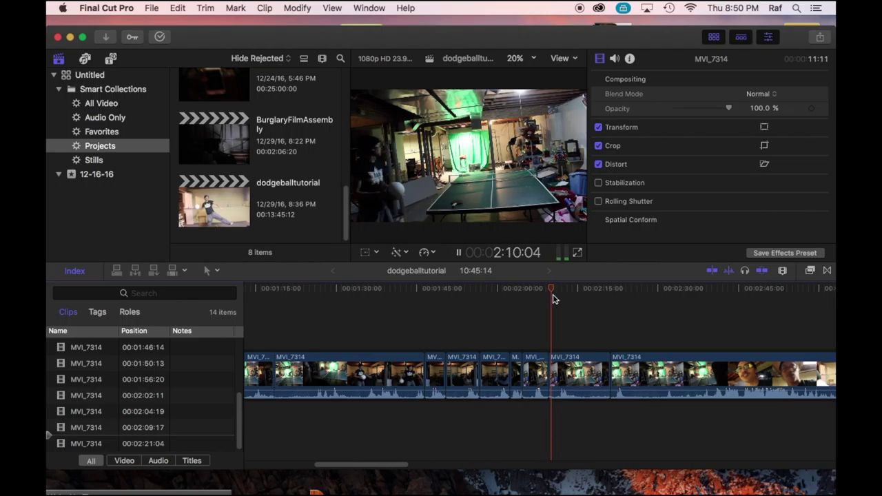
click(585, 357)
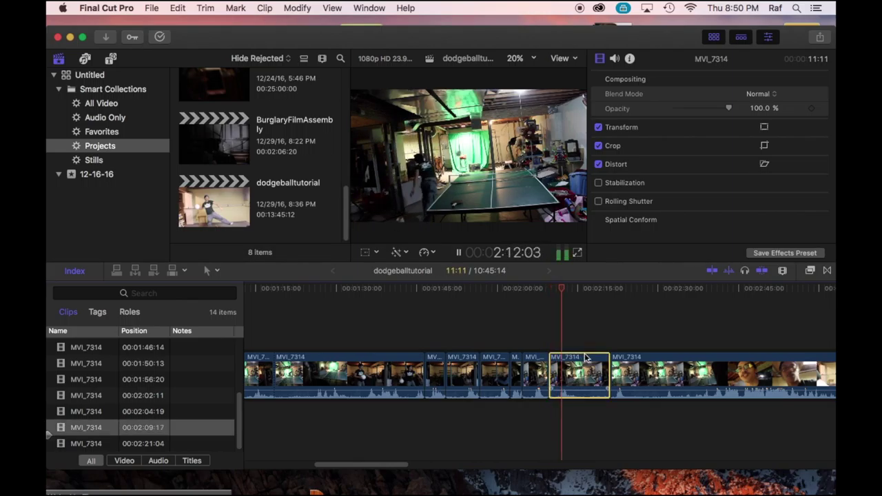
key(Delete)
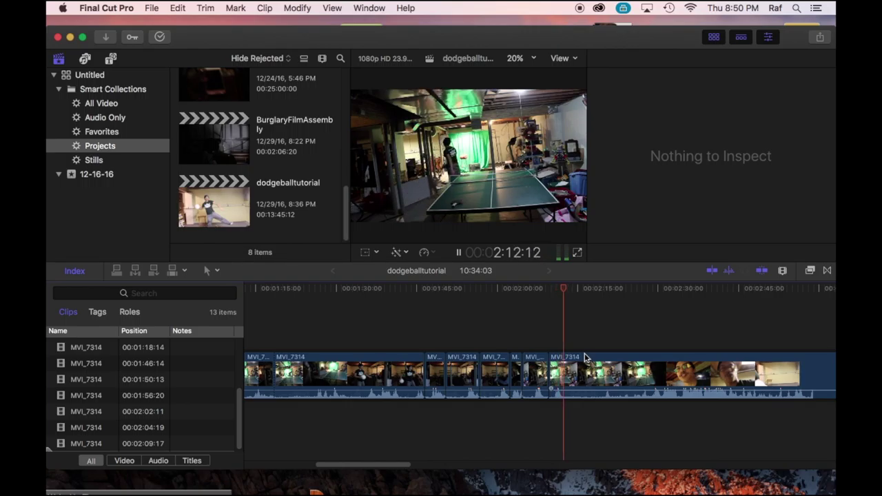
key(space)
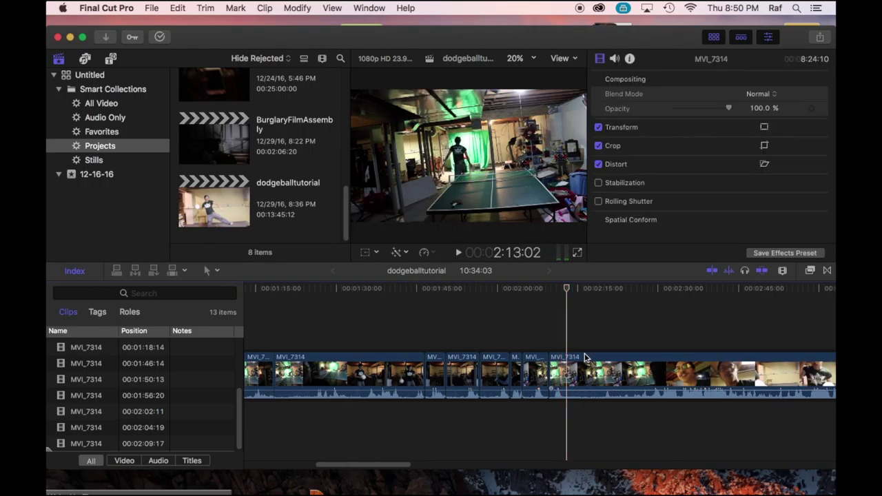
key(super+z)
key(space)
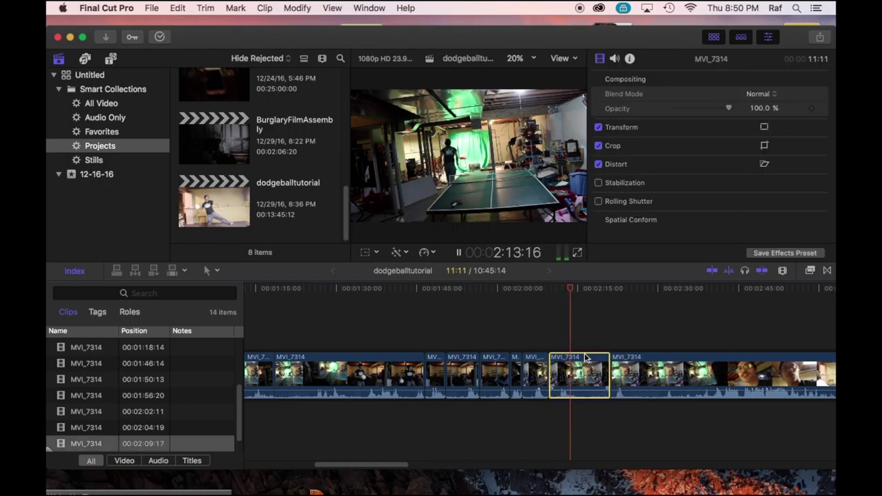
Step: Replay the footage after 2:09:17, and undo the deletion of the piece following 2:21:04 and the split at 2:22:12
click(548, 290)
key(space)
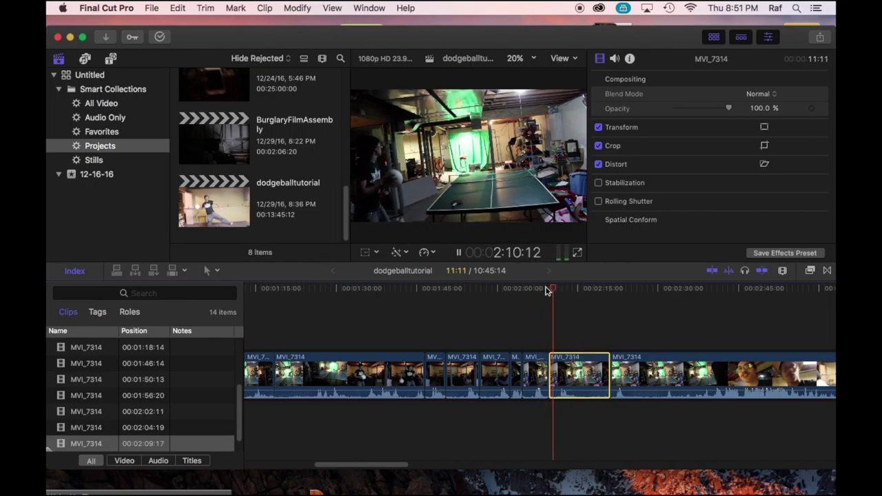
key(space)
key(super+v)
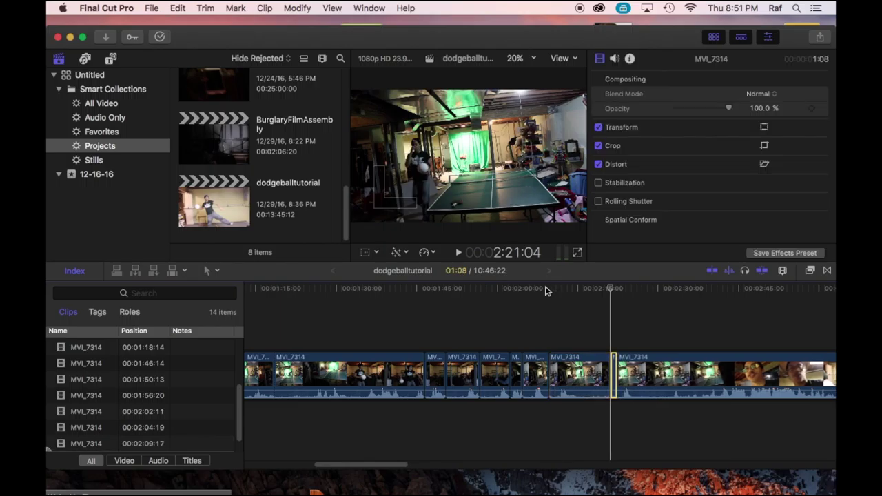
key(super+z)
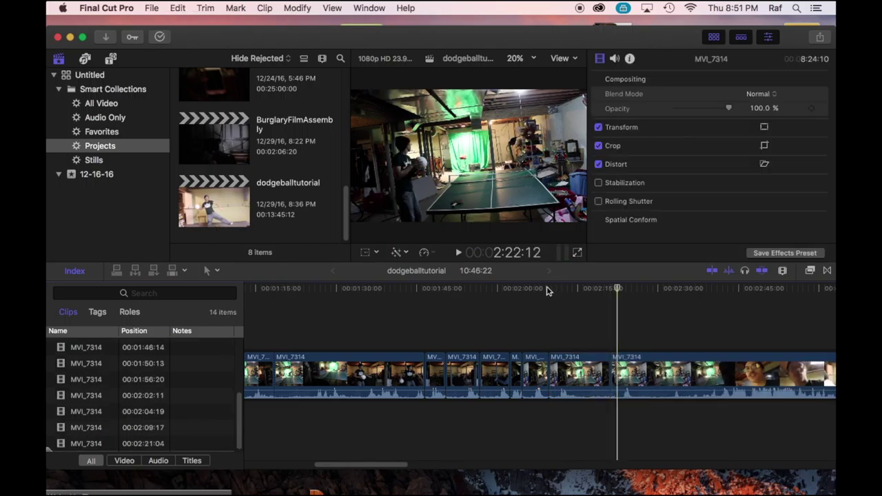
Step: Play the MVI_7314 piece that starts at 2:09:17 and split it at 2:13:04
key(space)
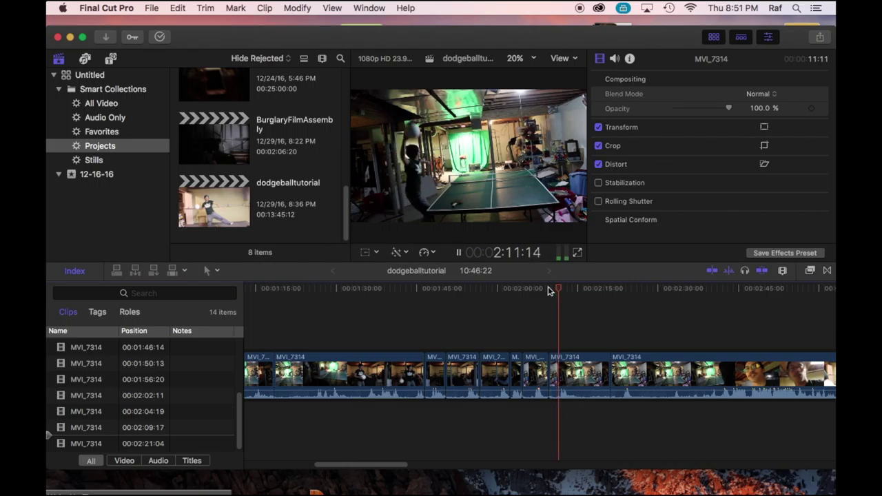
key(space)
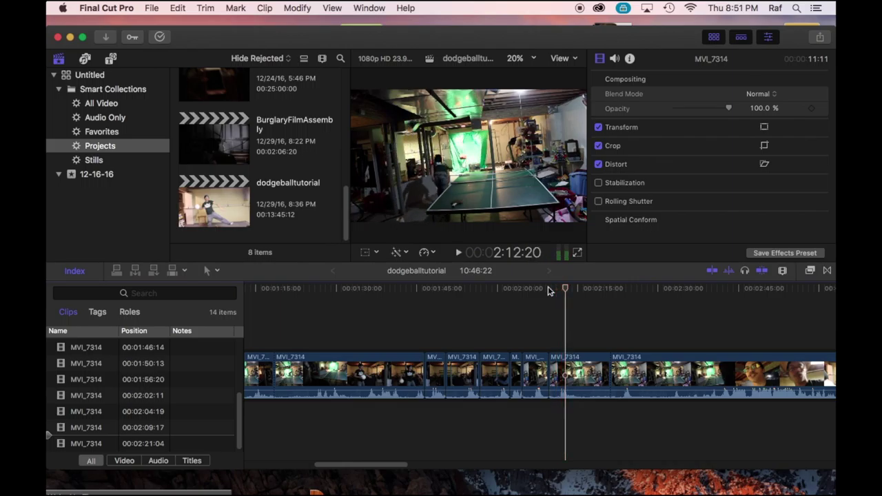
key(space)
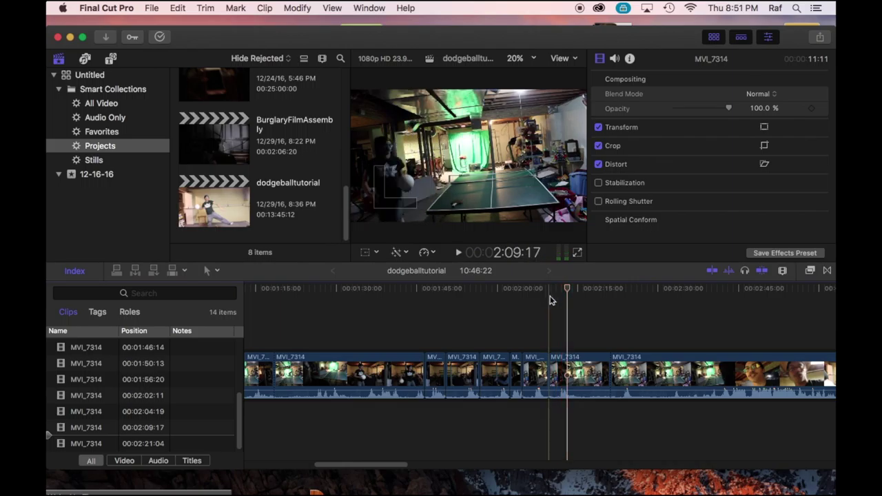
right_click(567, 364)
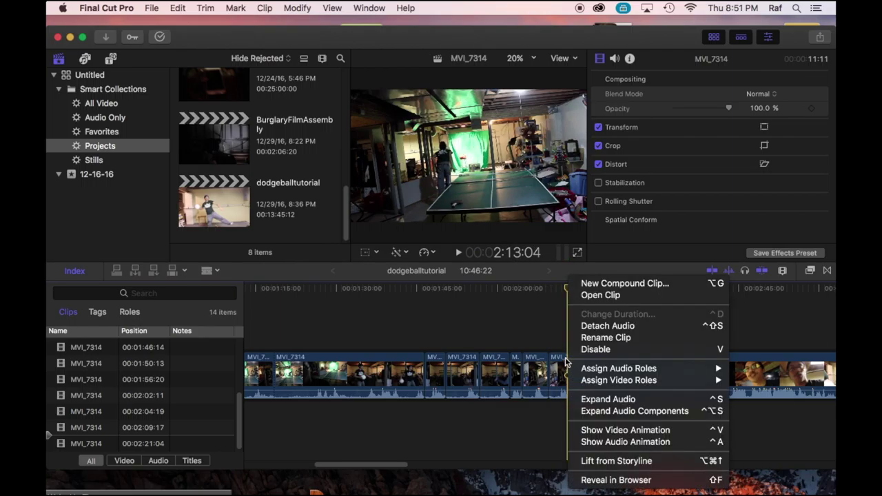
key(Escape)
key(super+b)
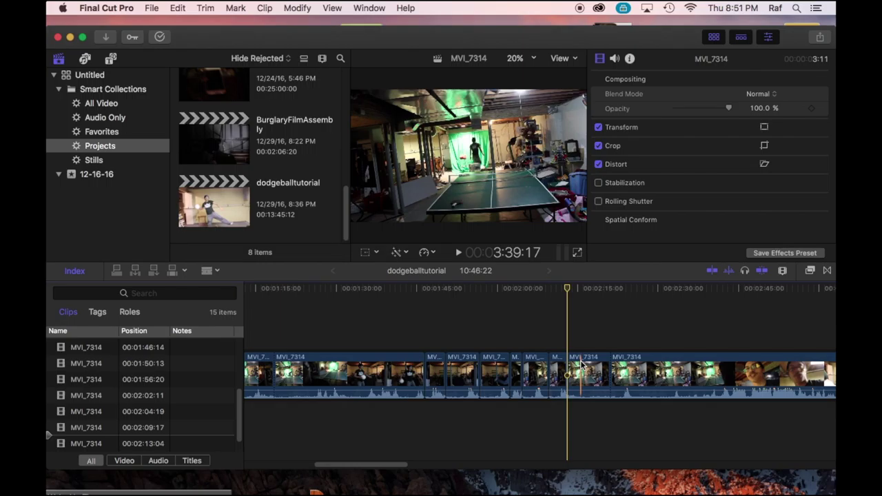
Step: Play the MVI_7314 piece that starts at 2:13:04 and delete it up to the cut at 2:21:04
key(space)
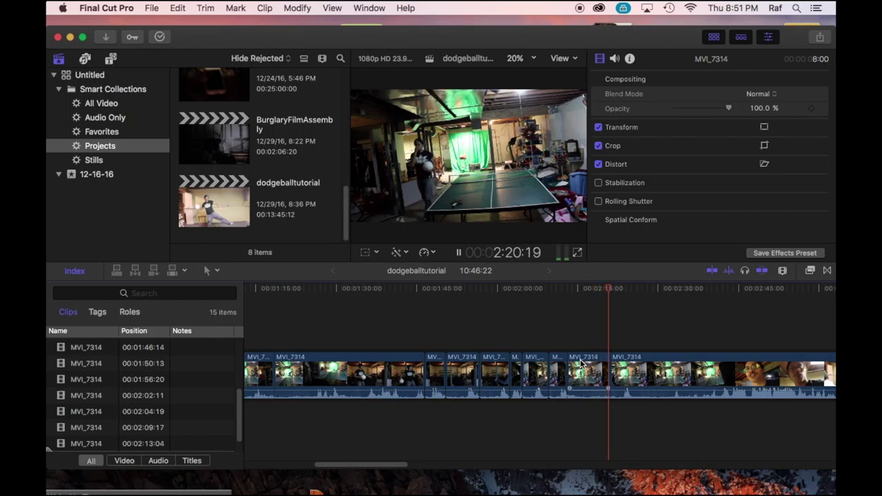
key(space)
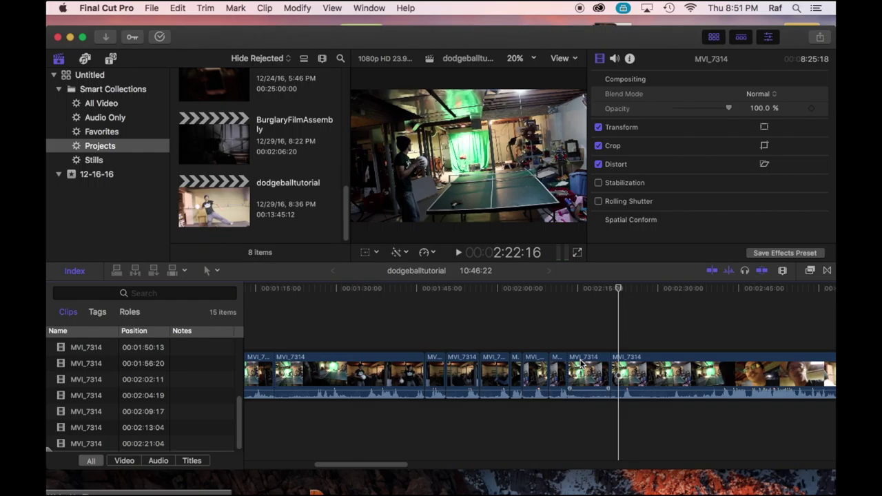
click(581, 364)
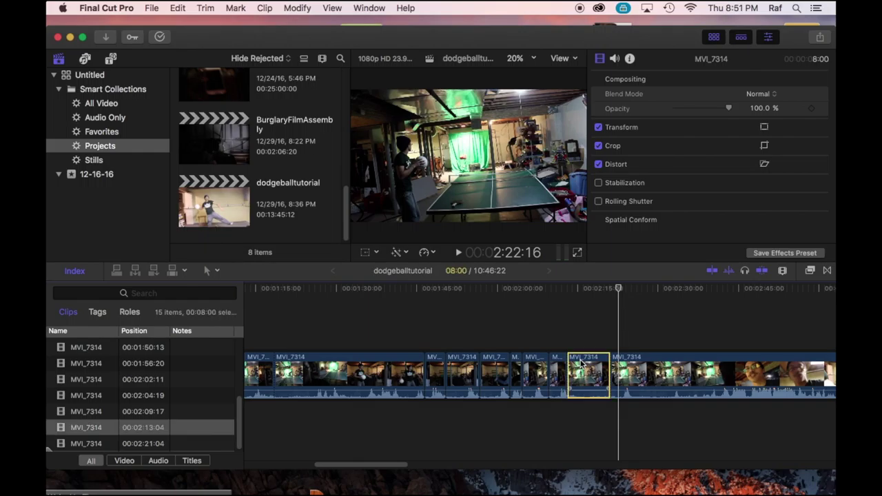
key(Delete)
Step: Play the MVI_7314 footage that follows 2:13:04 and split it at 2:17:12
key(space)
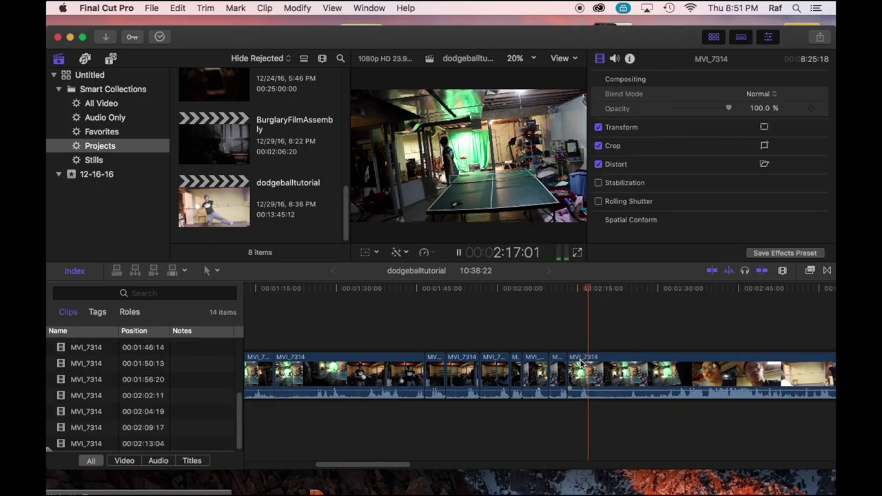
key(space)
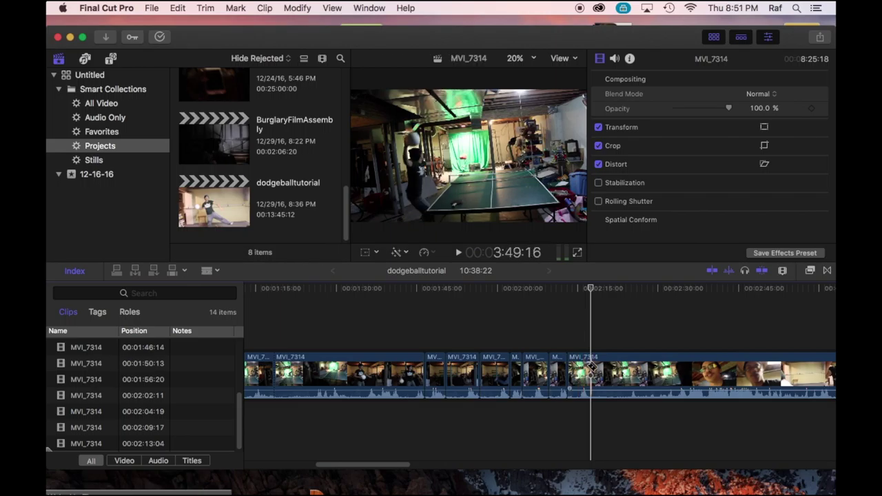
right_click(592, 370)
mouse_move(594, 370)
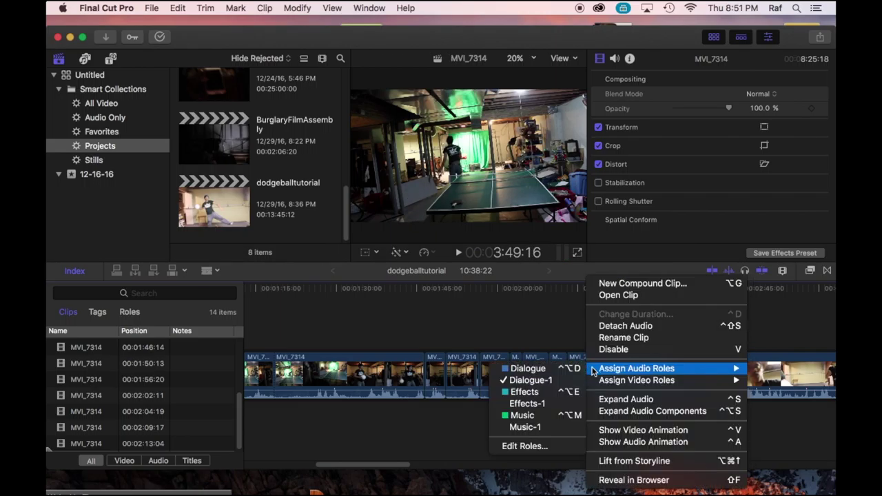
click(579, 324)
right_click(591, 367)
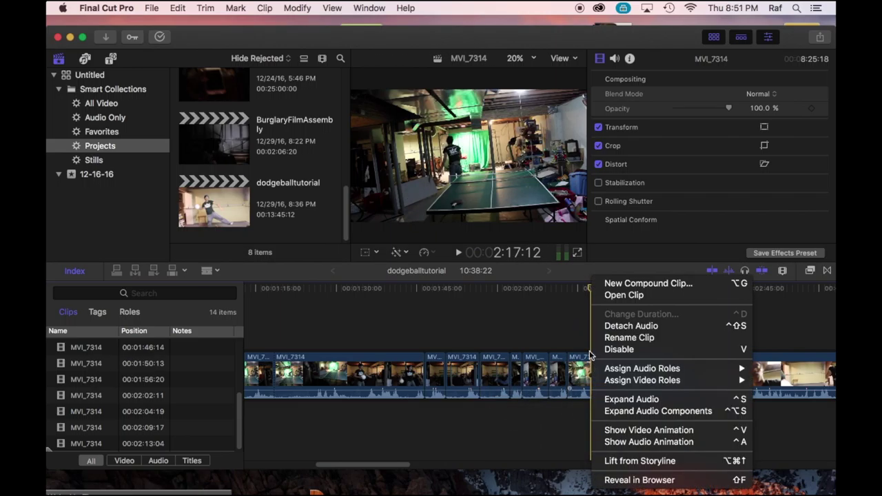
click(590, 356)
right_click(593, 366)
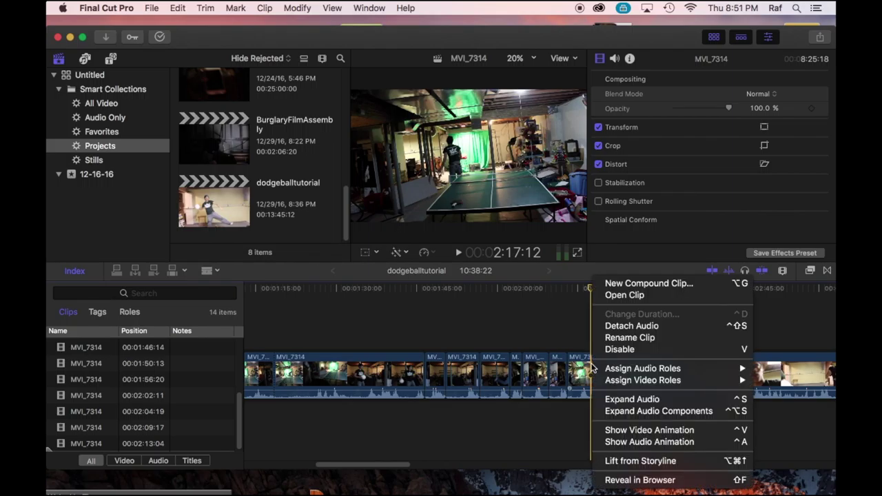
click(592, 367)
right_click(590, 366)
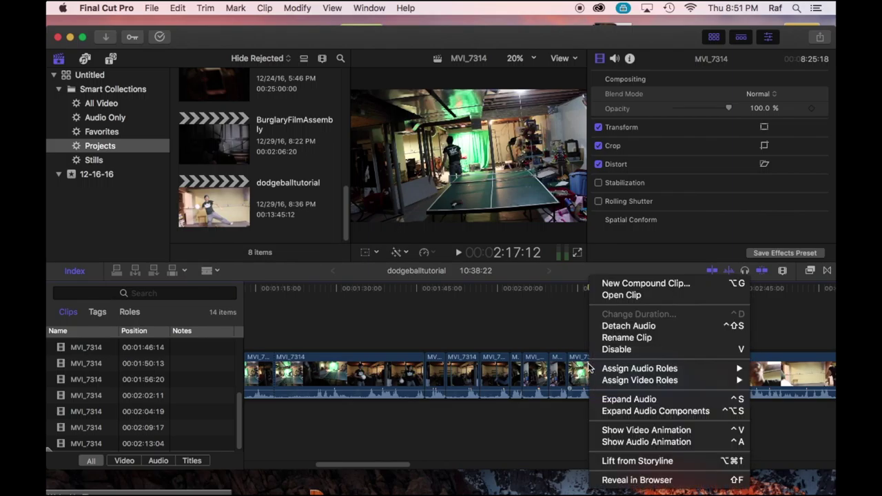
click(592, 366)
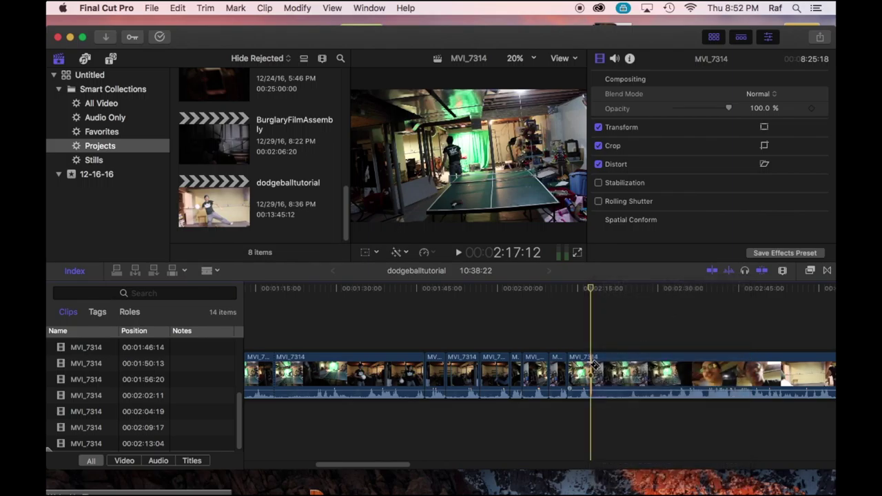
key(super+b)
Step: Play the MVI_7314 footage after 2:17:12, split it at 2:31:12, and delete the piece between those cuts
key(space)
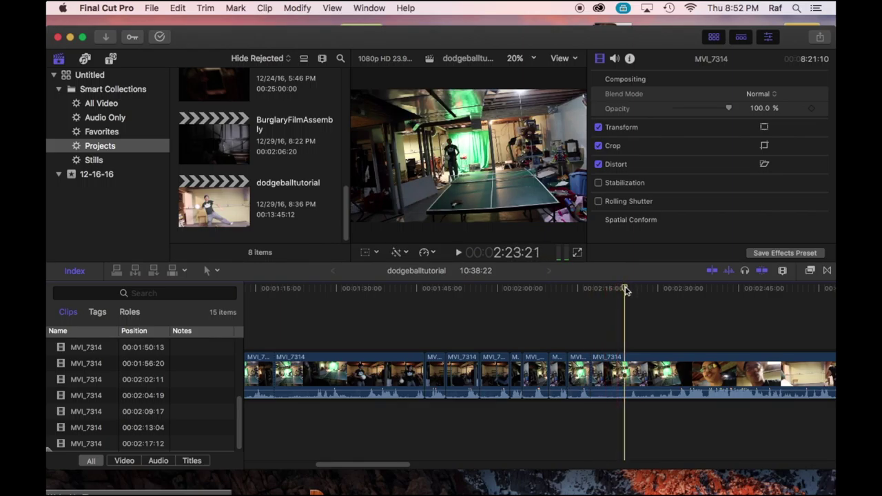
key(space)
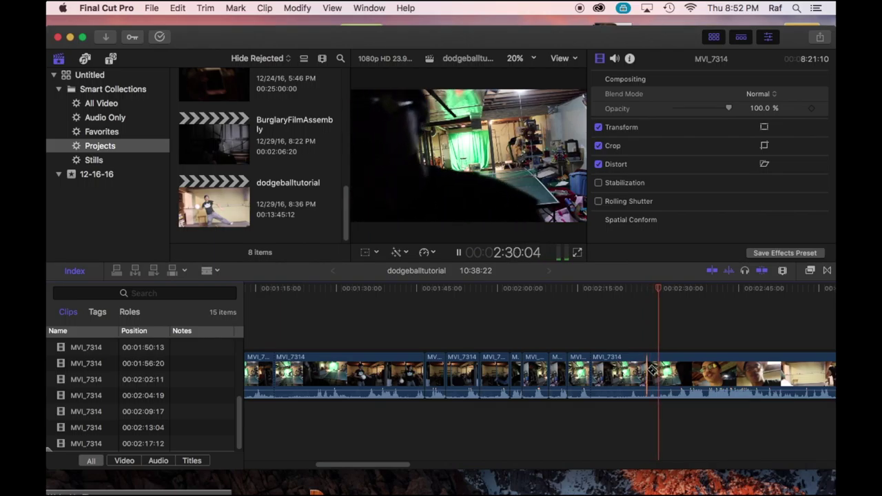
key(space)
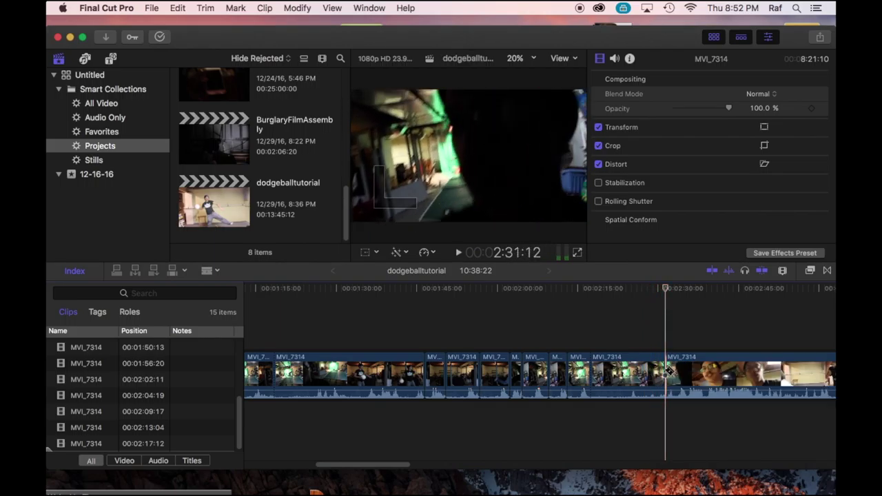
click(646, 375)
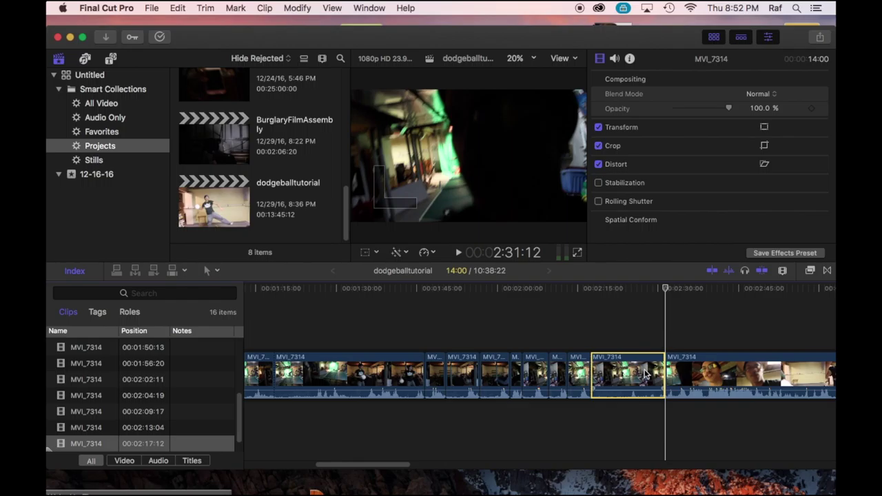
key(Delete)
Step: Review the footage after 2:17:12, split MVI_7314 at 2:20:04, and delete the short piece before that cut
key(space)
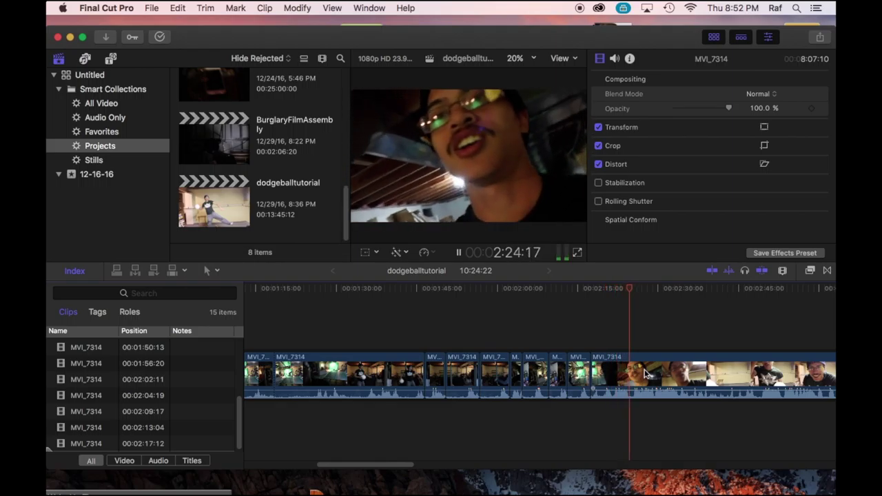
key(t)
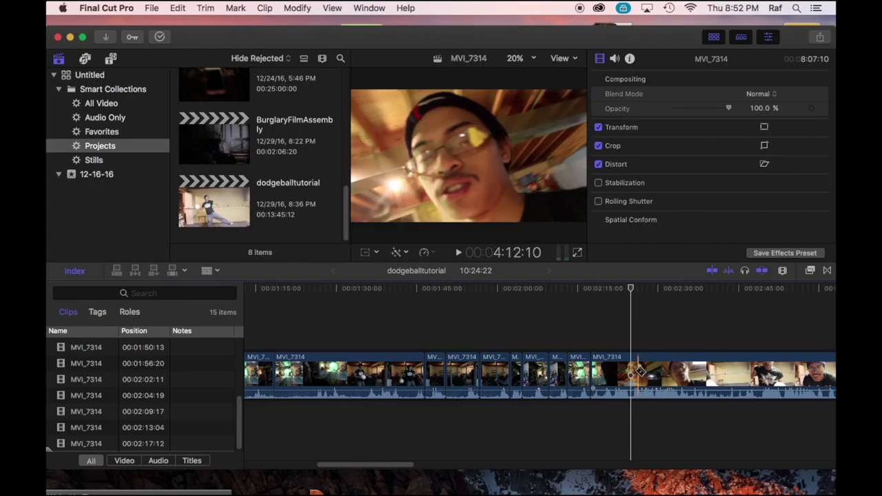
click(594, 294)
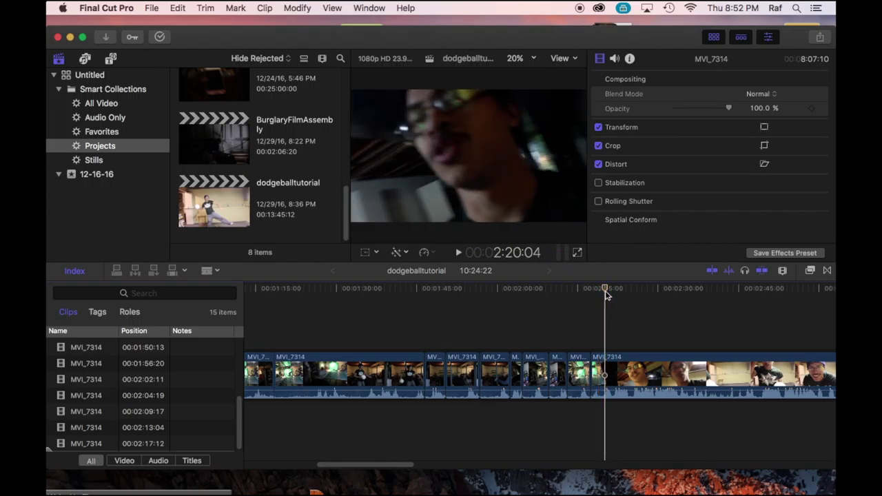
key(super+b)
key(space)
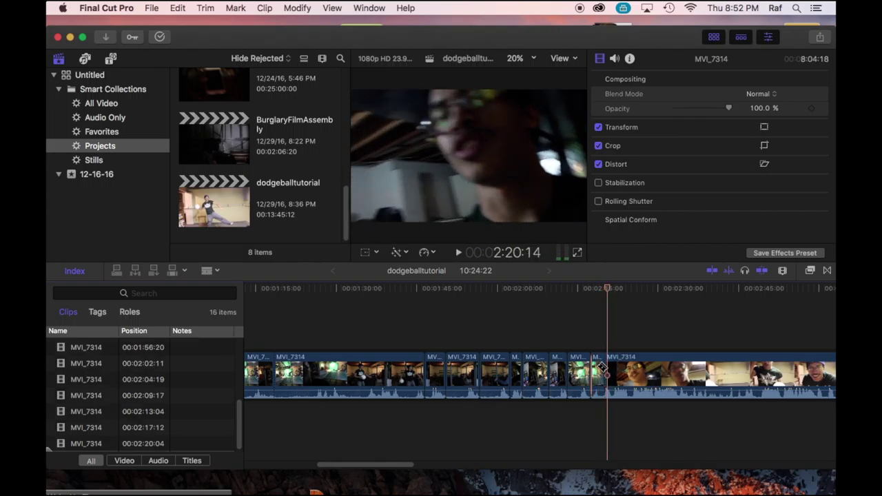
click(597, 365)
key(BackSpace)
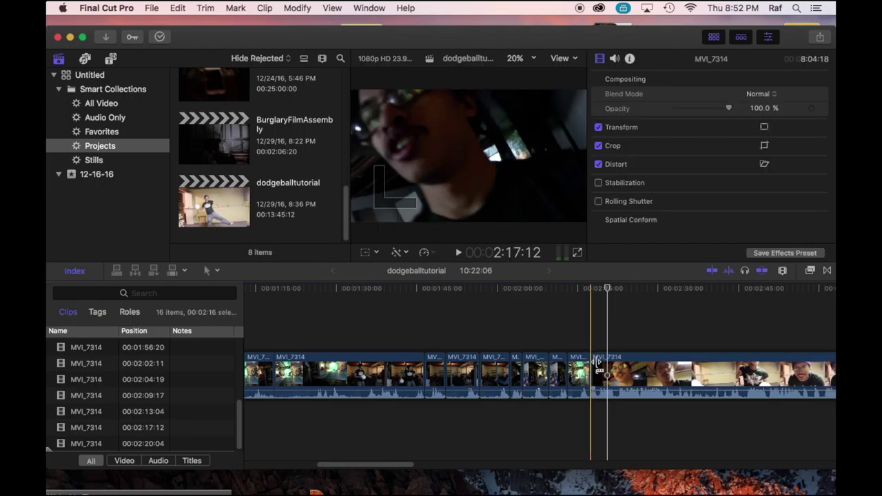
Step: Play the start of the MVI_7314 piece at 2:17:12 and split it at 2:19:02
key(space)
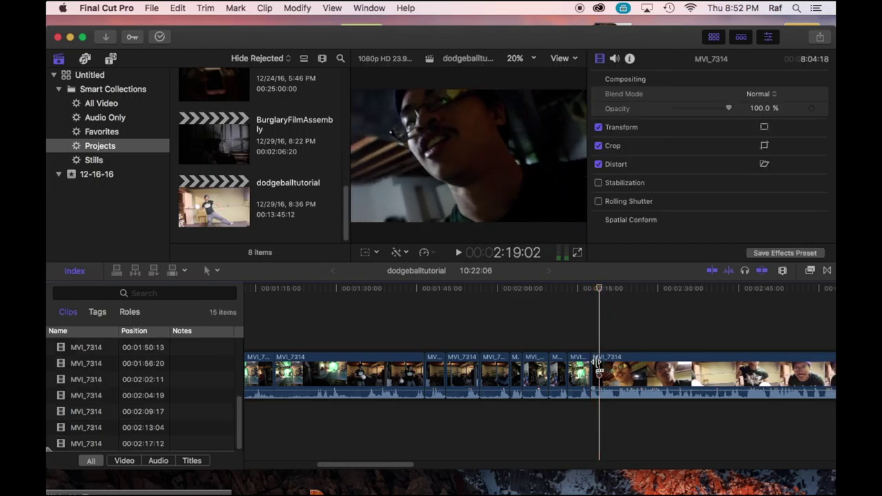
key(b)
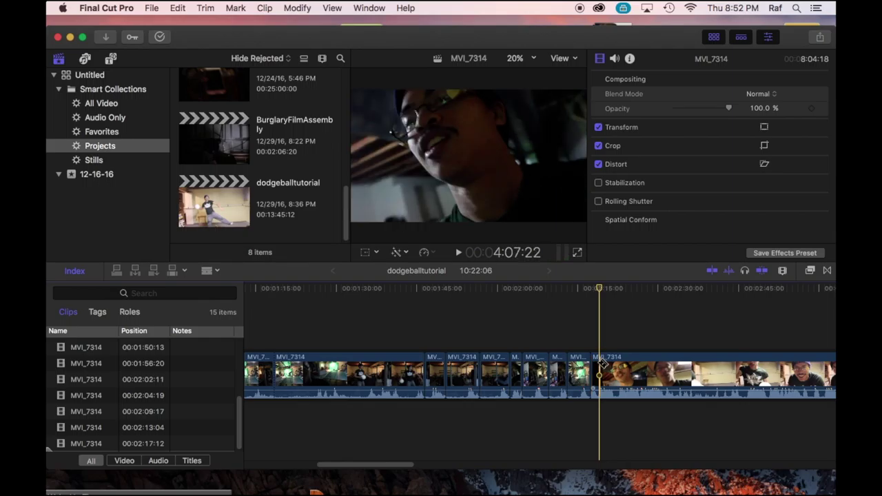
right_click(599, 365)
click(599, 366)
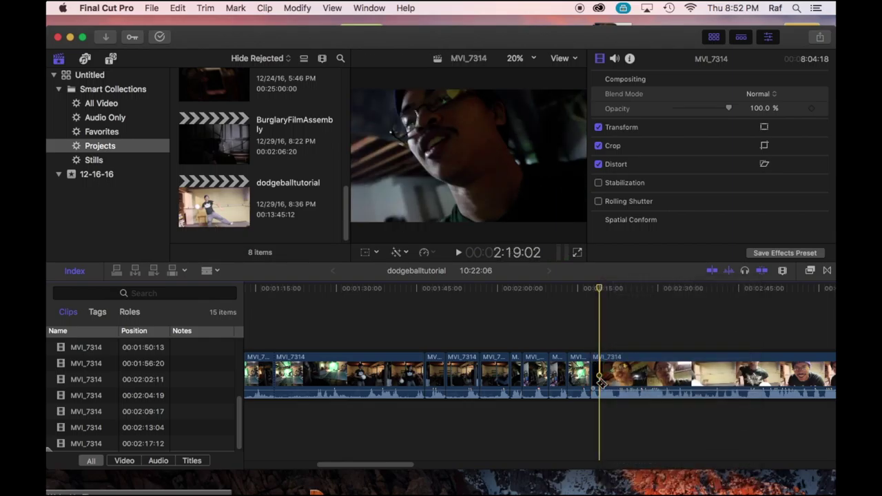
right_click(598, 368)
click(595, 349)
key(super+b)
Step: Play the footage past the 2:19:02 cut and delete the short piece between 2:17:12 and 2:19:02
key(space)
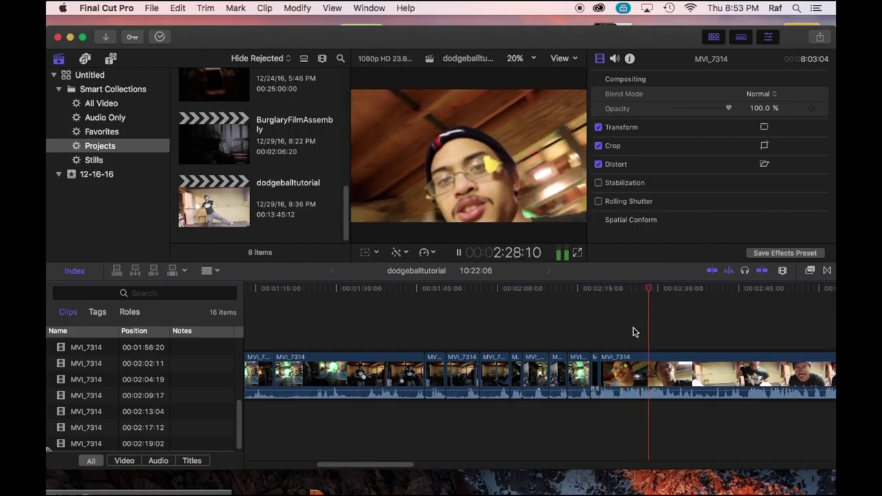
key(space)
click(597, 360)
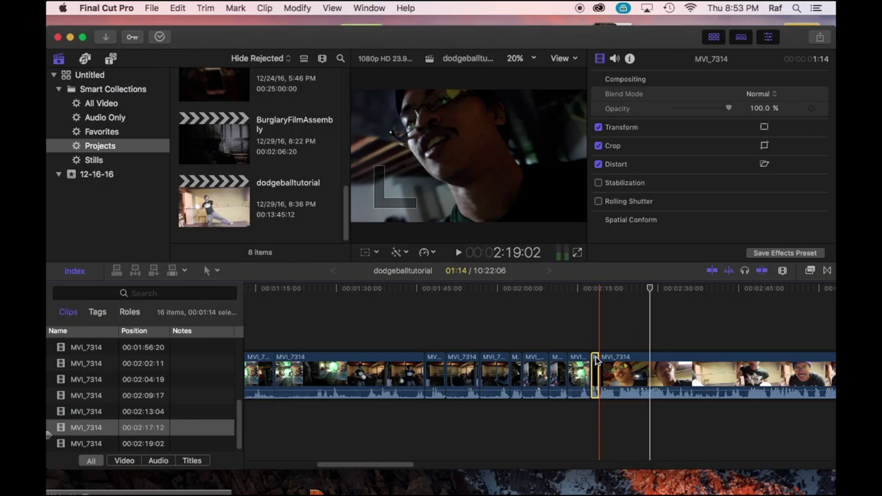
key(BackSpace)
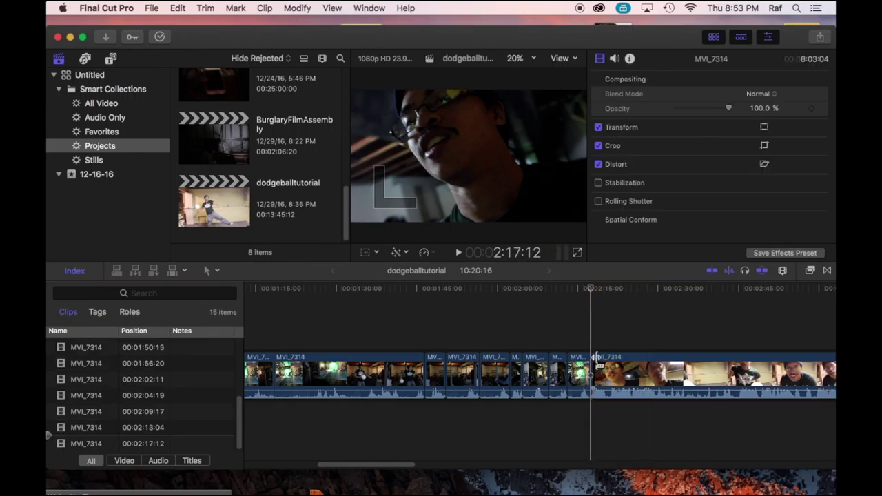
Step: Replay the MVI_7314 footage that starts at 2:17:12 and split it at 2:21:01
key(space)
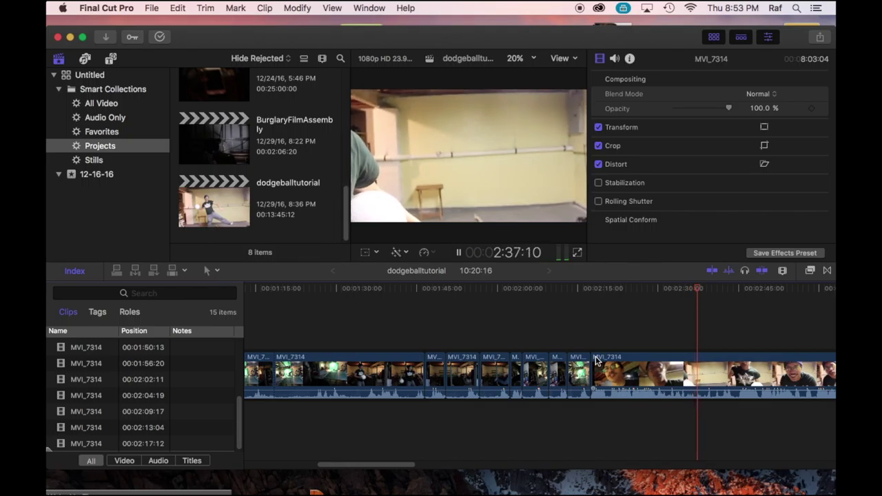
key(space)
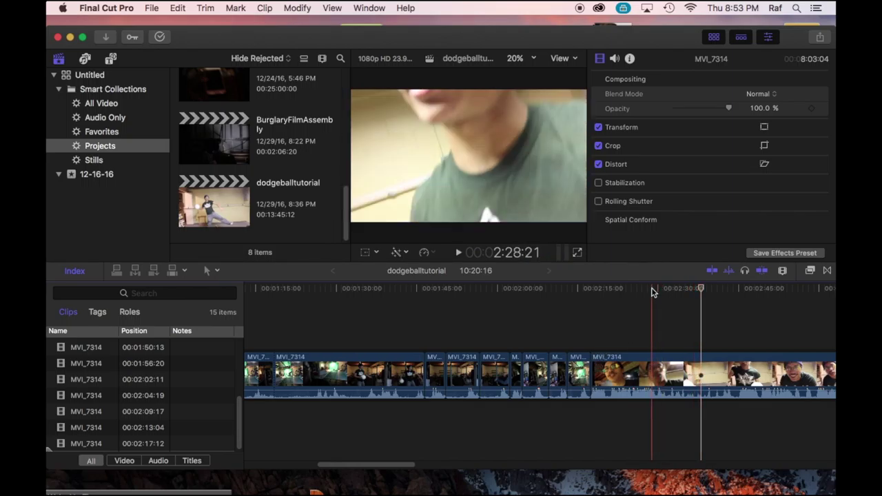
key(space)
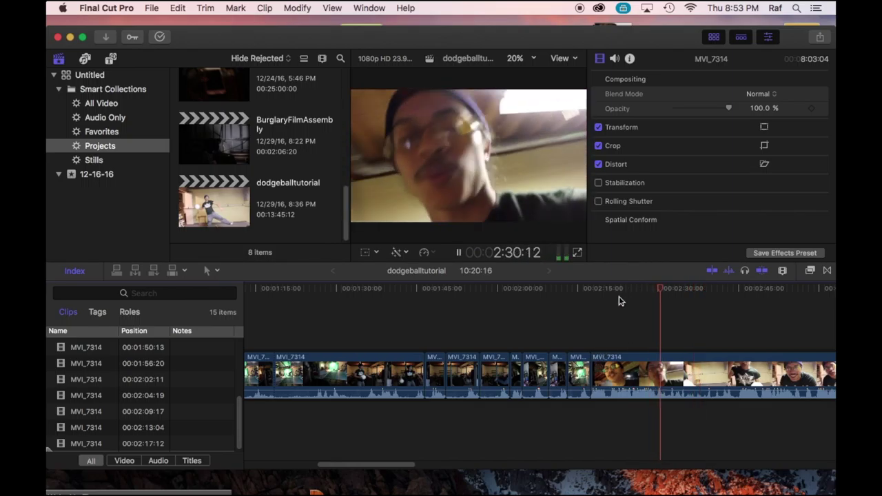
key(space)
key(space)
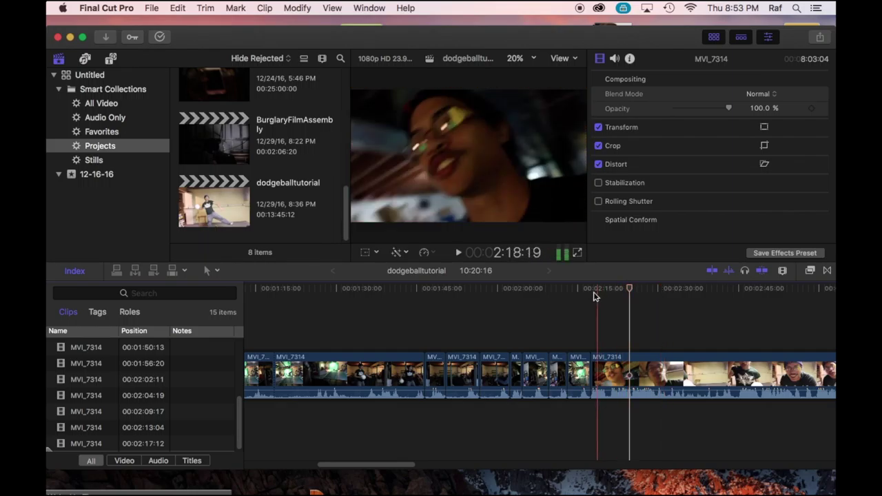
click(591, 294)
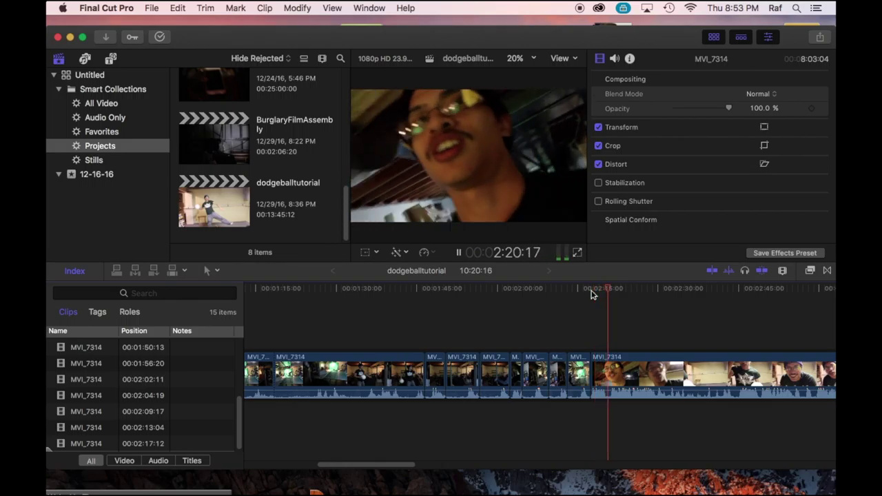
key(space)
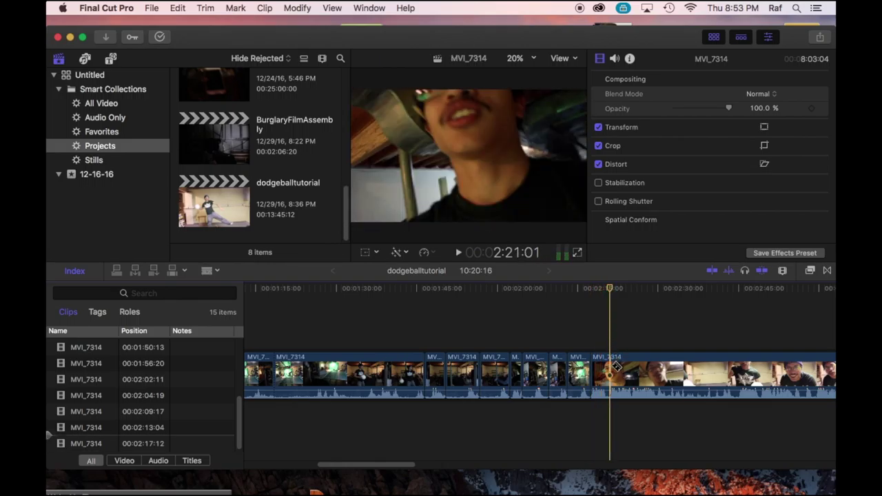
right_click(613, 369)
key(Escape)
key(super+b)
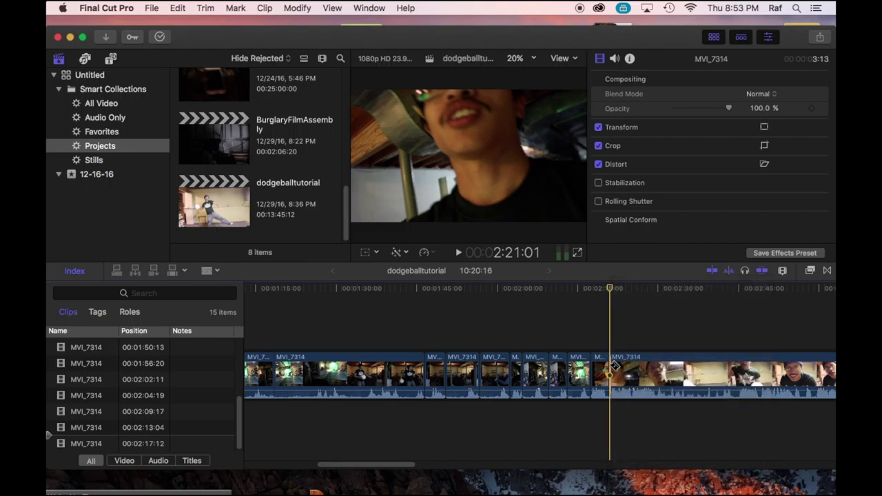
Step: Review the MVI_7314 footage after 2:21:01 and split the clip at 2:27:08
key(space)
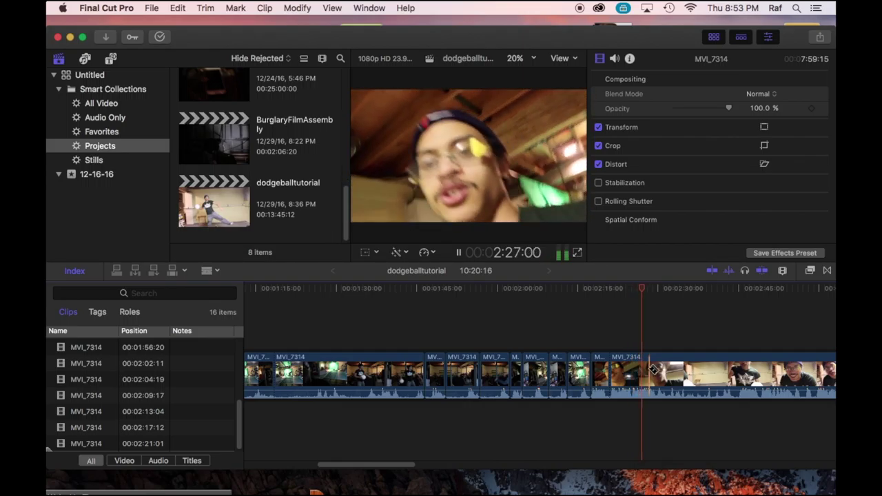
key(space)
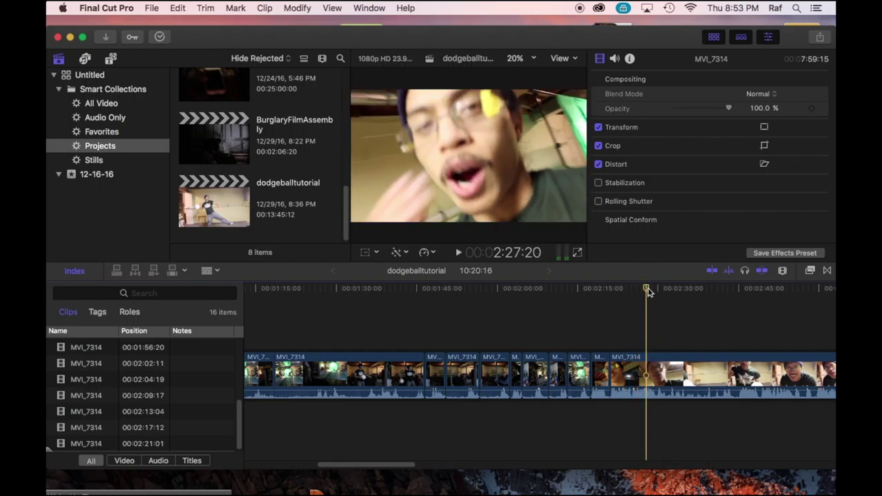
drag(646, 292, 640, 290)
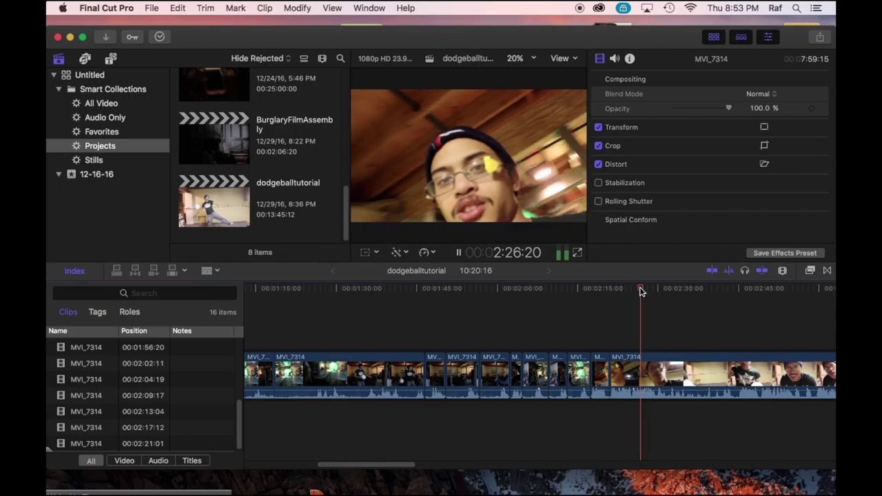
click(632, 293)
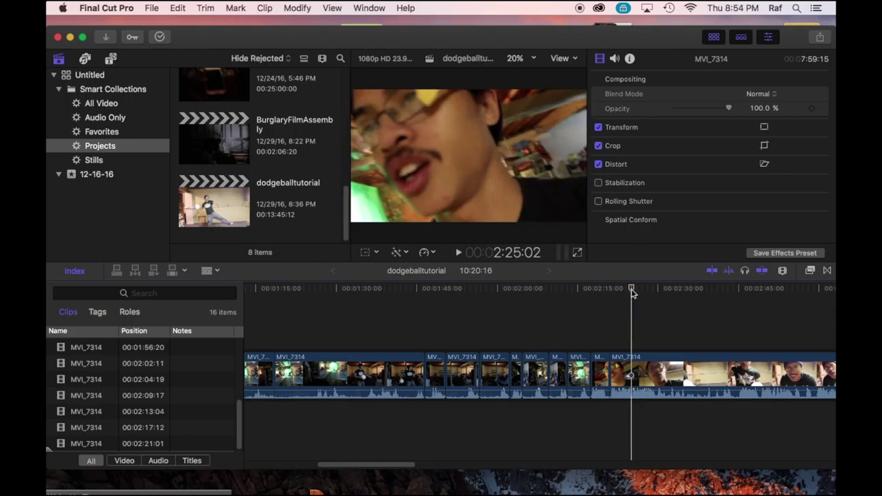
key(space)
key(space)
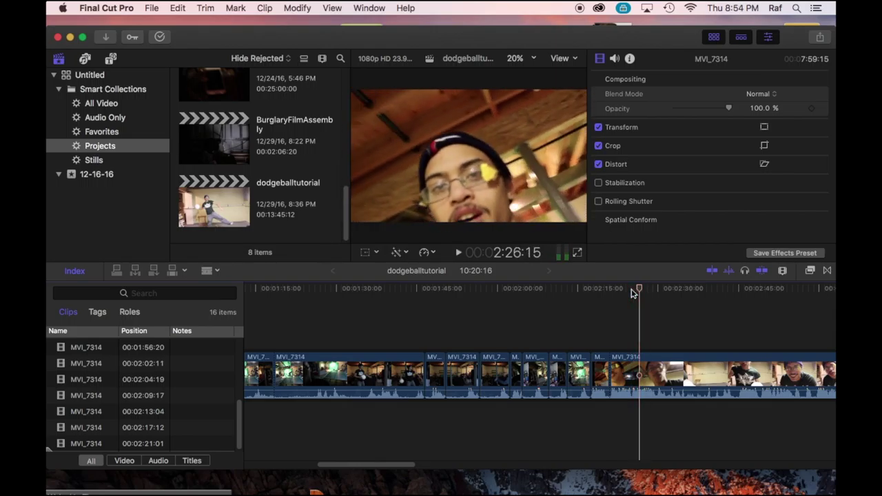
key(space)
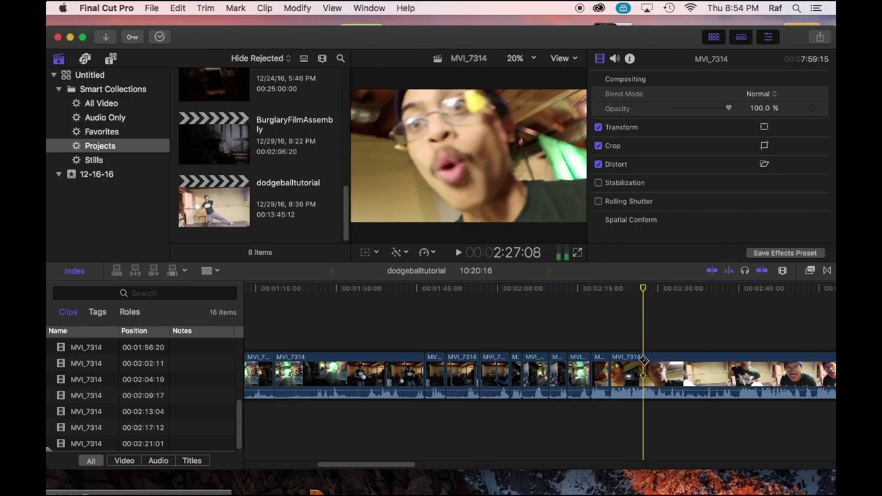
right_click(640, 364)
click(638, 360)
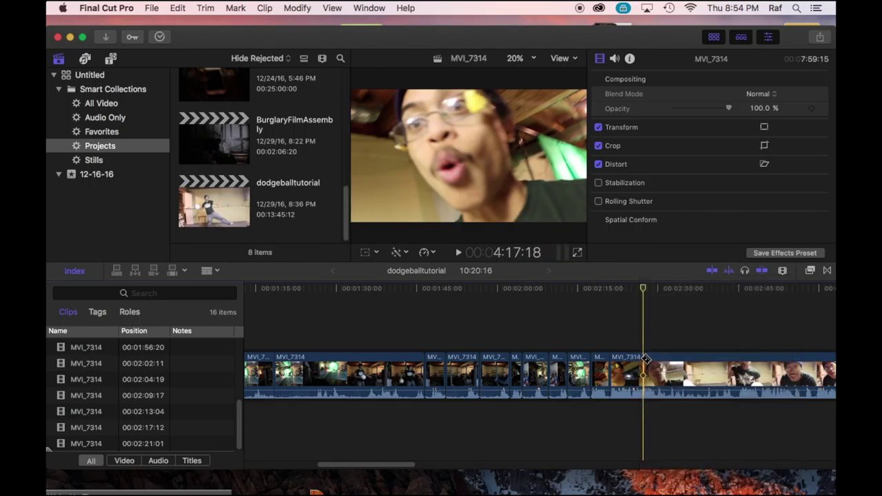
Step: Delete the MVI_7314 piece between the cuts at 2:21:01 and 2:27:08
key(space)
click(626, 364)
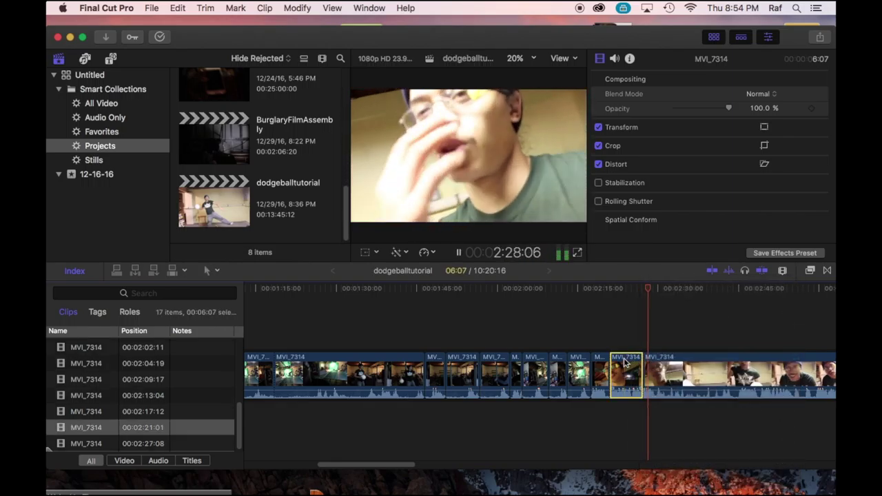
key(BackSpace)
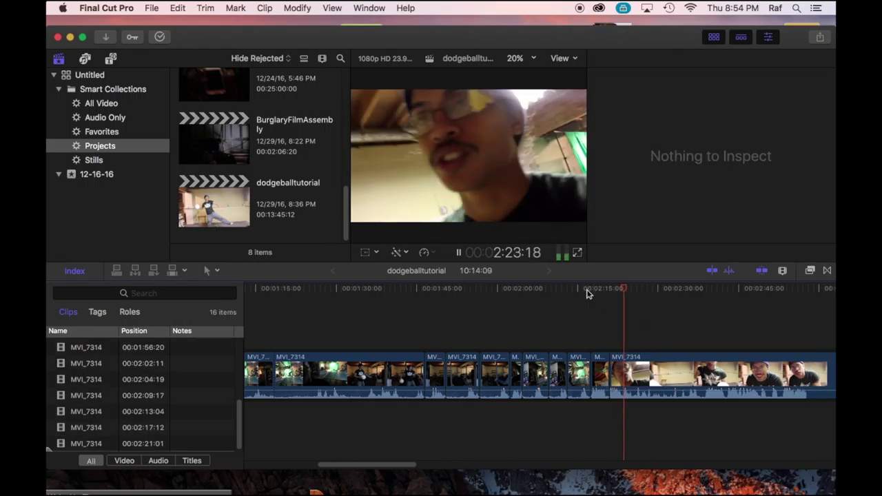
Step: Replay the short MVI_7314 piece that starts at 2:17:12 and delete it up to the 2:21:01 cut
click(592, 295)
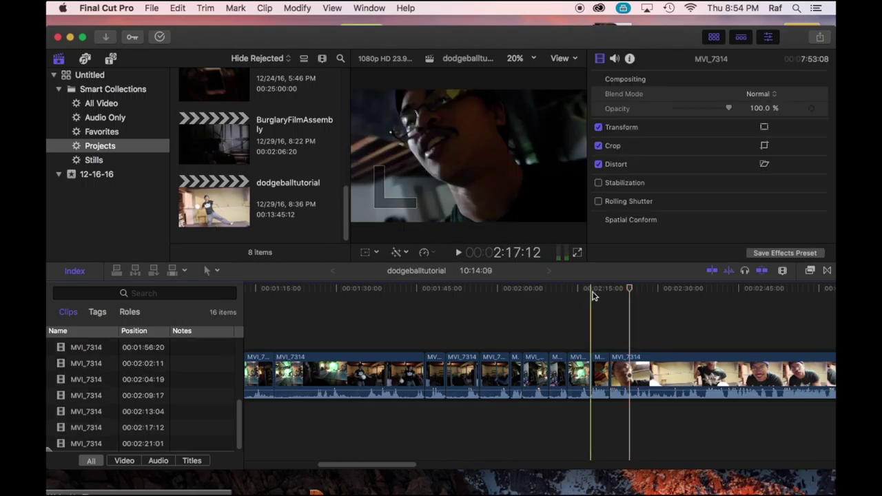
key(space)
key(space)
key(space)
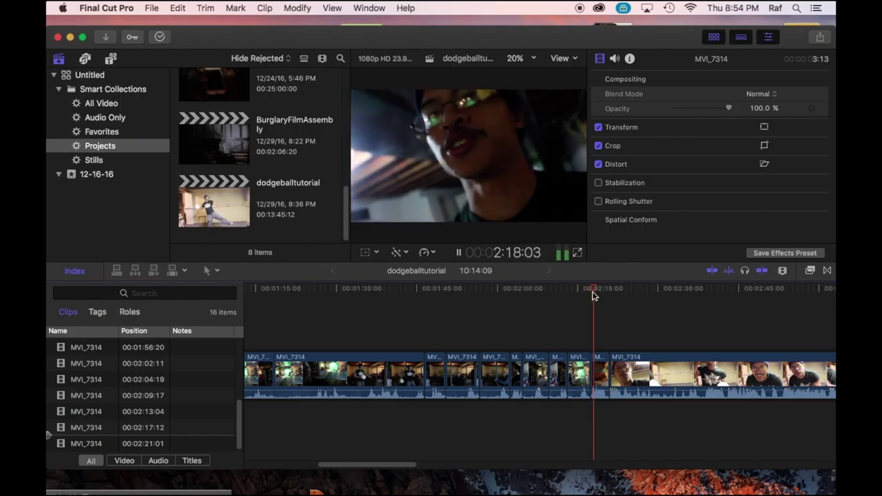
key(space)
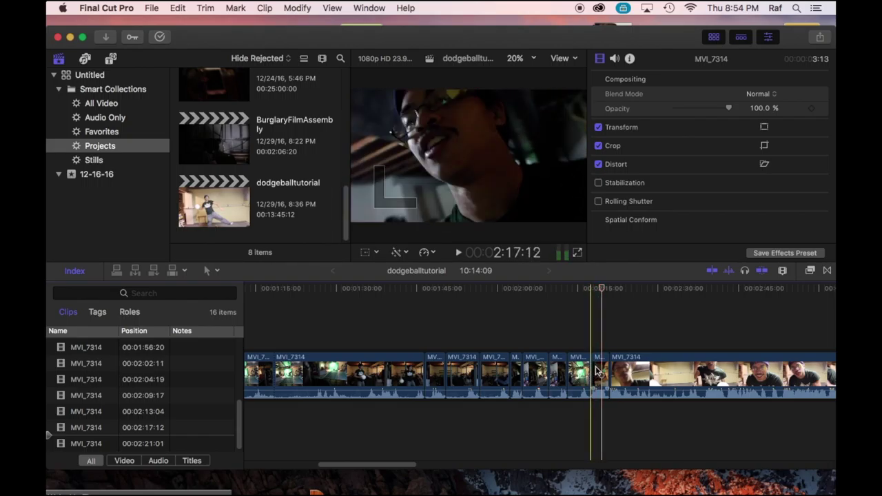
click(598, 371)
key(Delete)
Step: Play the joined MVI_7314 footage from 2:17:12 and split it at 2:19:09
key(space)
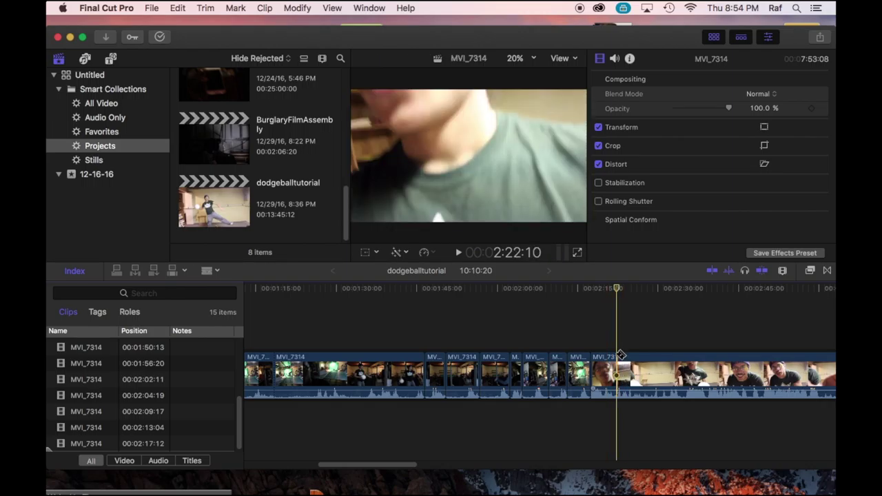
drag(602, 289, 594, 289)
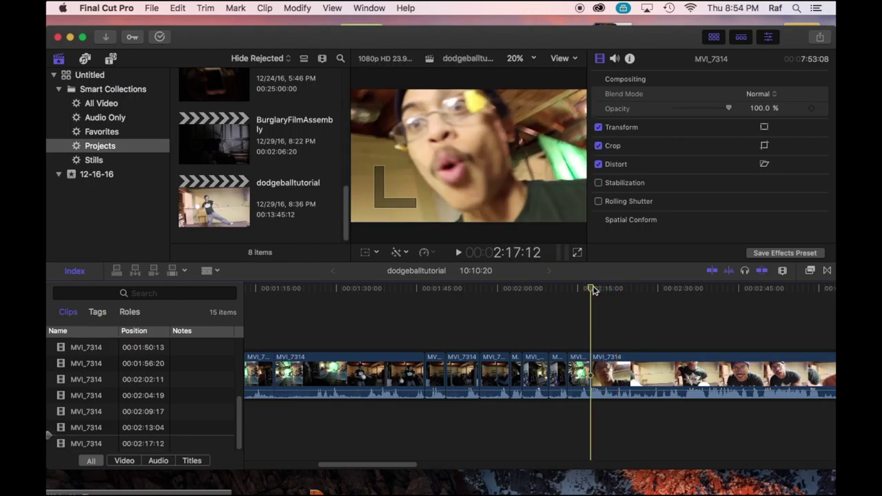
key(space)
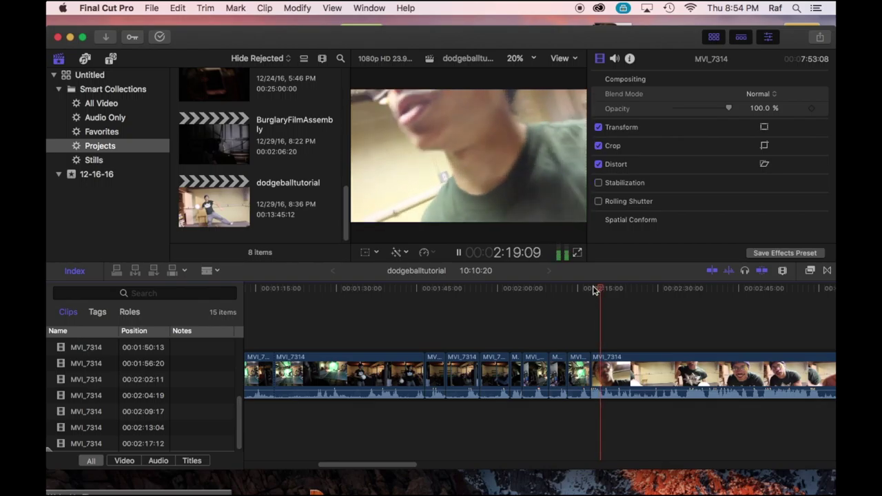
key(space)
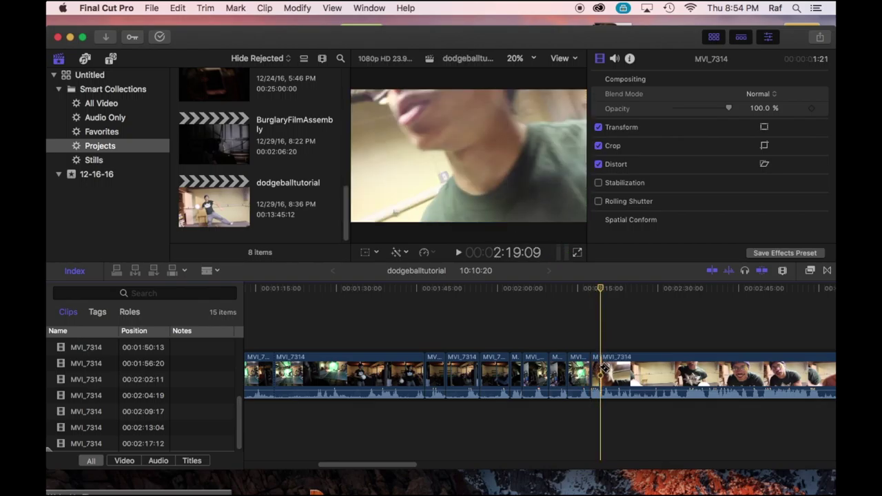
Step: Skim and play the MVI_7314 footage after the 2:19:09 cut to find where the ball demonstration begins
key(space)
drag(619, 290, 693, 297)
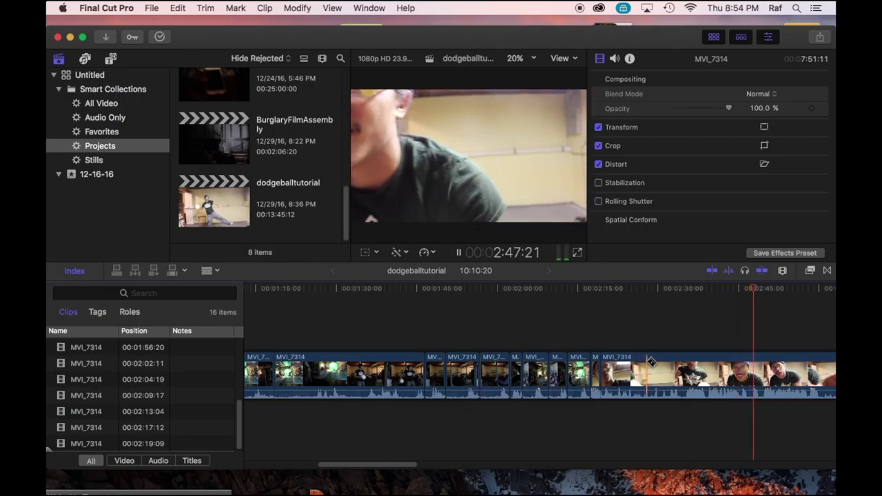
key(space)
key(space)
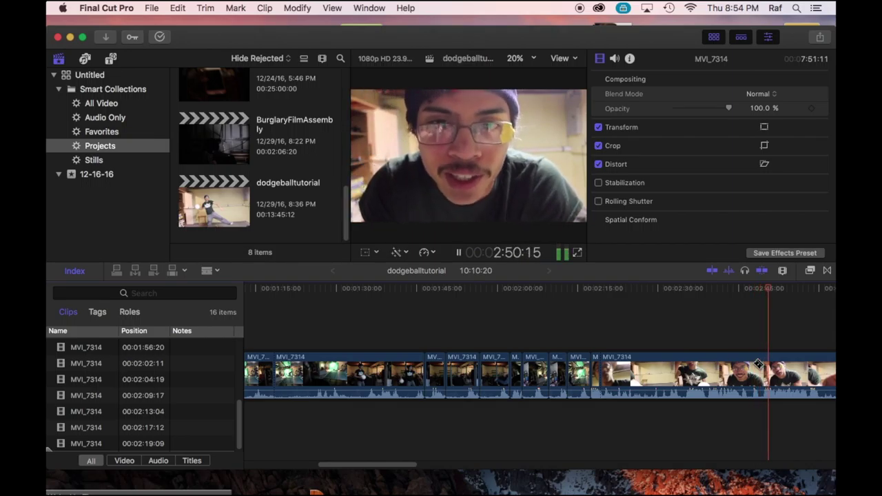
drag(394, 466, 446, 465)
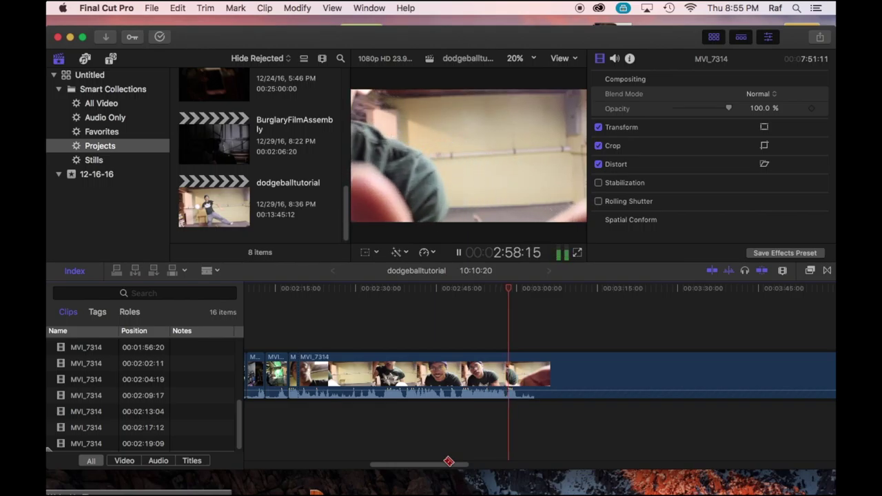
key(space)
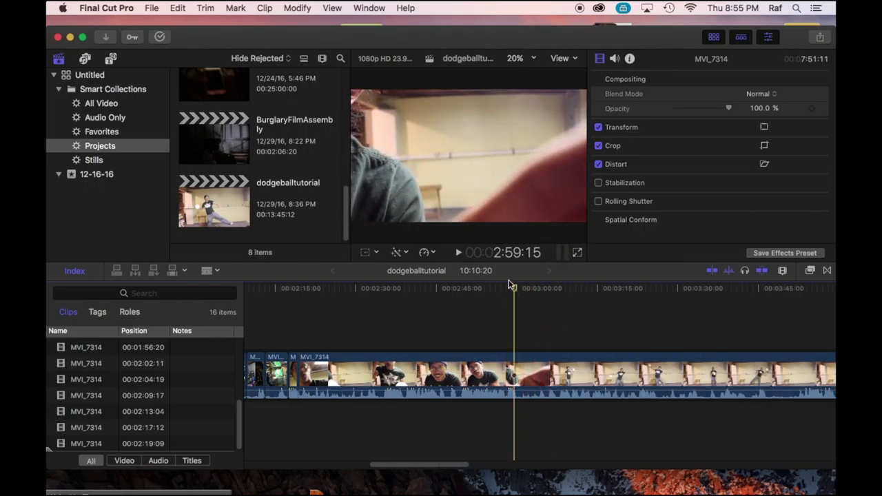
drag(513, 288, 561, 293)
key(space)
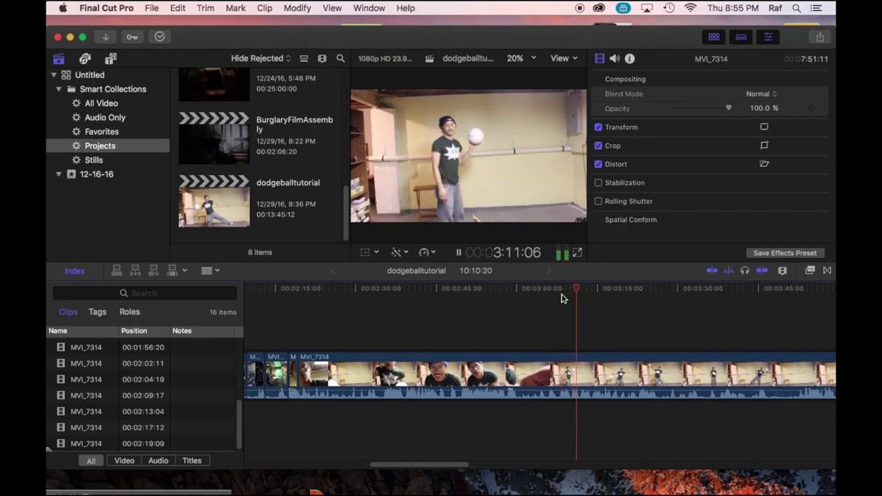
Step: Replay the start of the ball demonstration and split MVI_7314 at 3:10:10
drag(561, 296, 574, 295)
key(space)
click(574, 296)
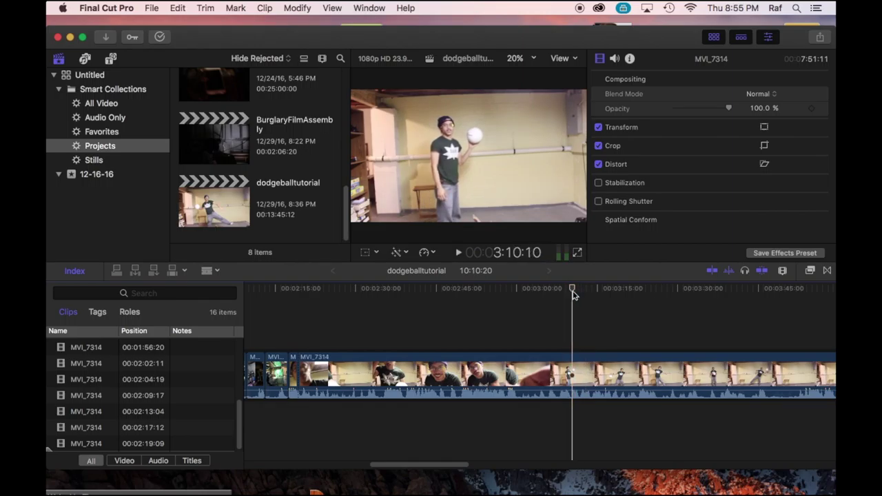
key(space)
click(573, 295)
key(space)
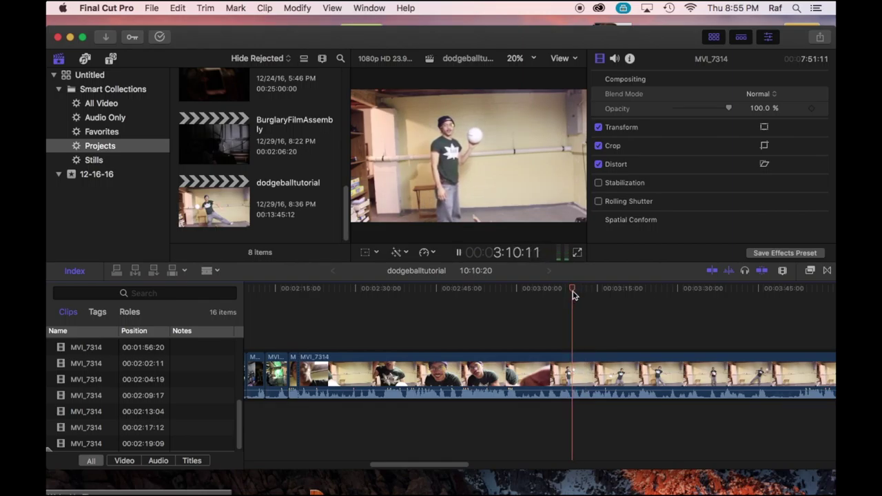
key(space)
key(s)
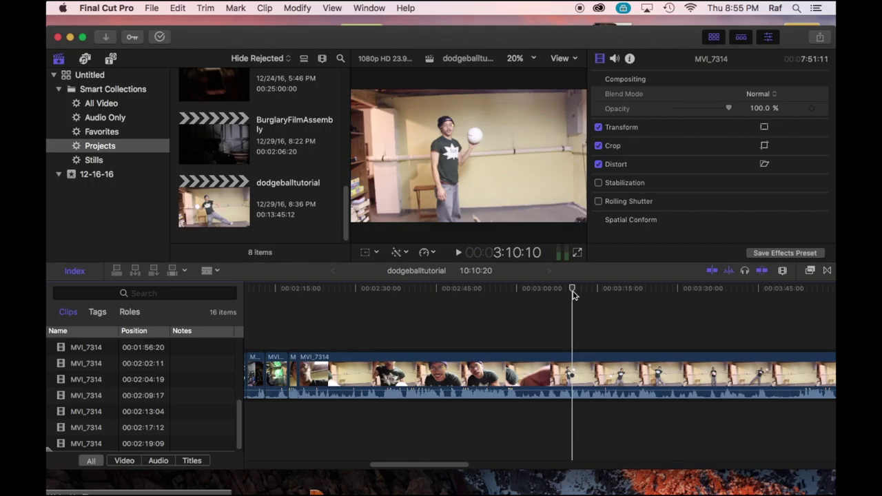
key(super+b)
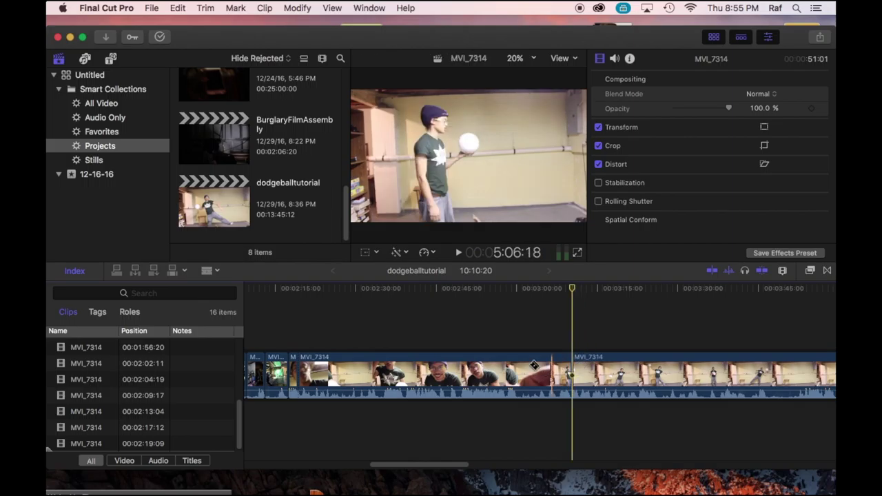
Step: Delete the long MVI_7314 piece between the cuts at 2:19:09 and 3:10:10
key(space)
click(529, 363)
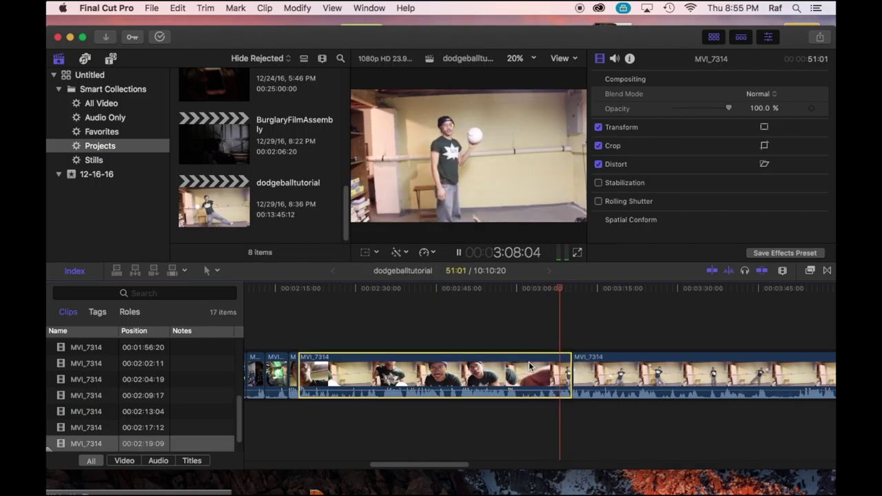
key(BackSpace)
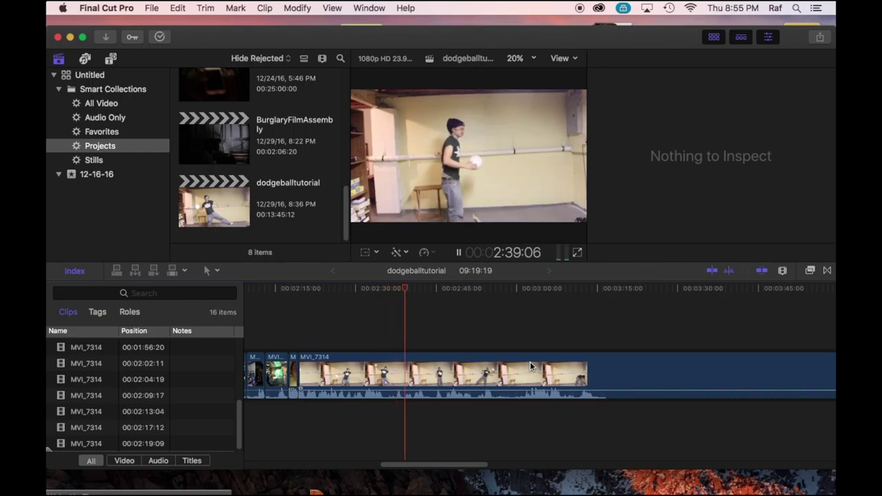
Step: Review the ball demonstration after the 2:19:09 cut and split MVI_7314 at 2:37:16
click(530, 362)
click(390, 289)
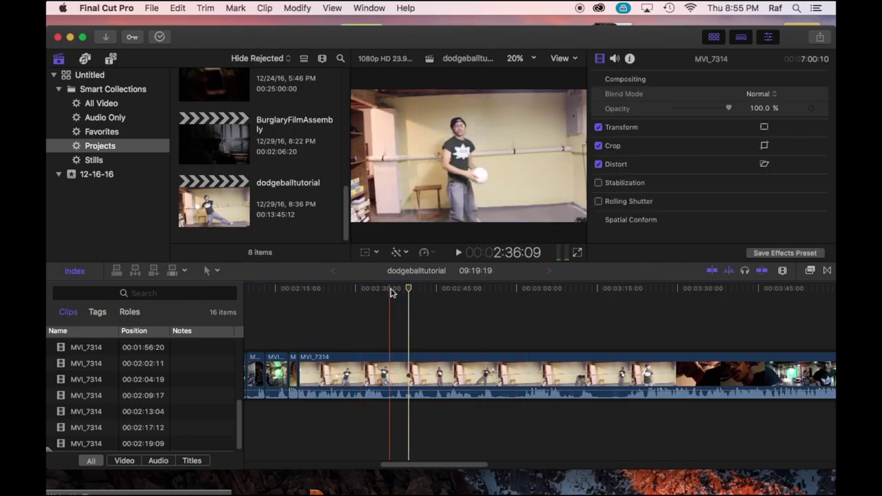
key(b)
click(396, 363)
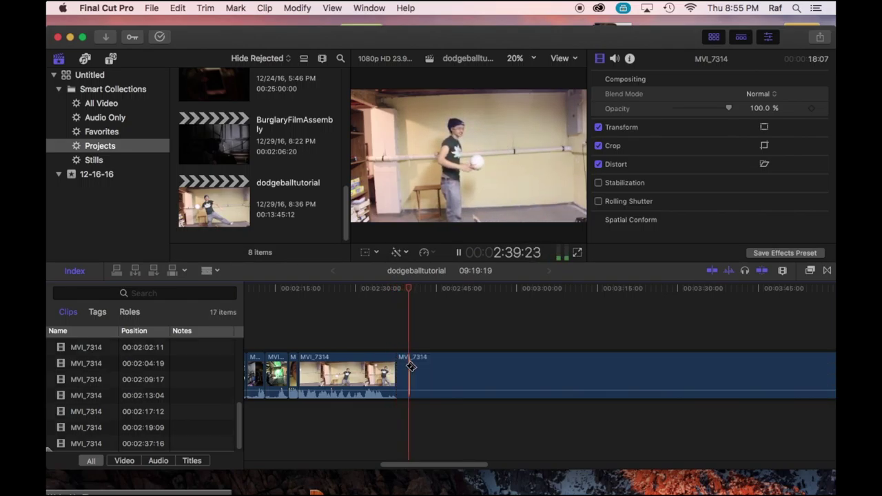
Step: Play past the 2:37:16 cut, split MVI_7314 at 2:42:22, and delete the short piece between those cuts
key(space)
key(space)
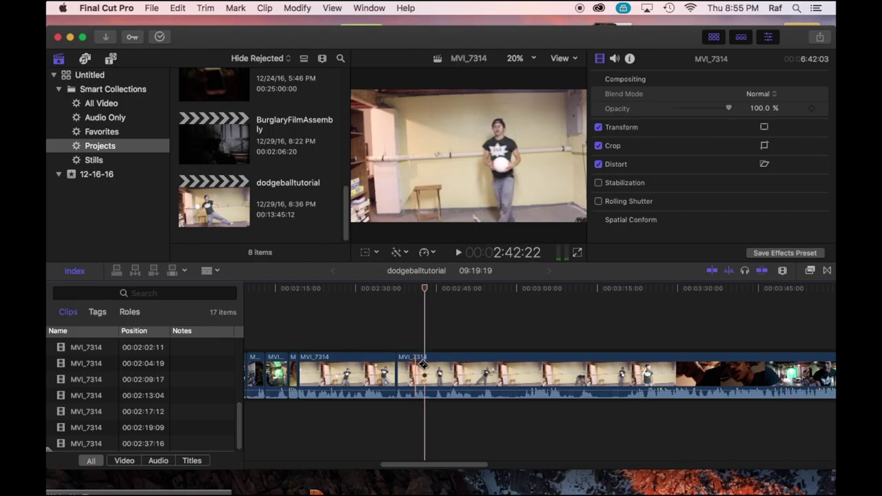
key(super+b)
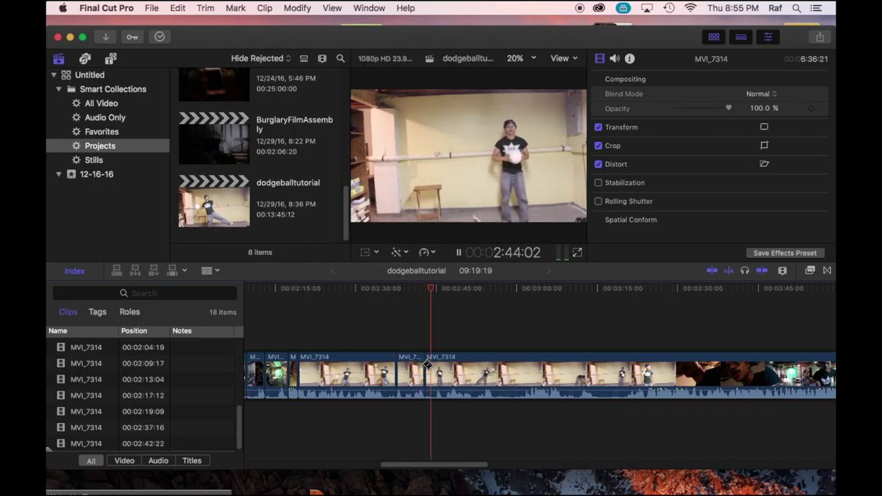
click(417, 365)
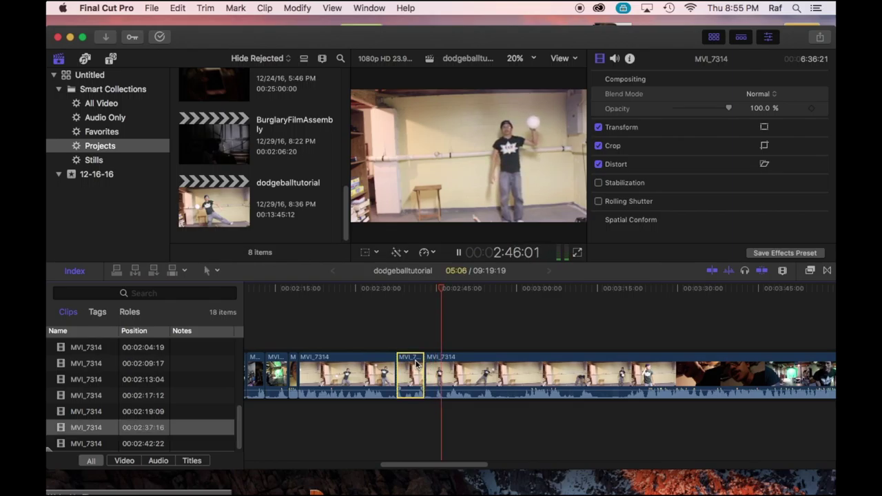
key(Delete)
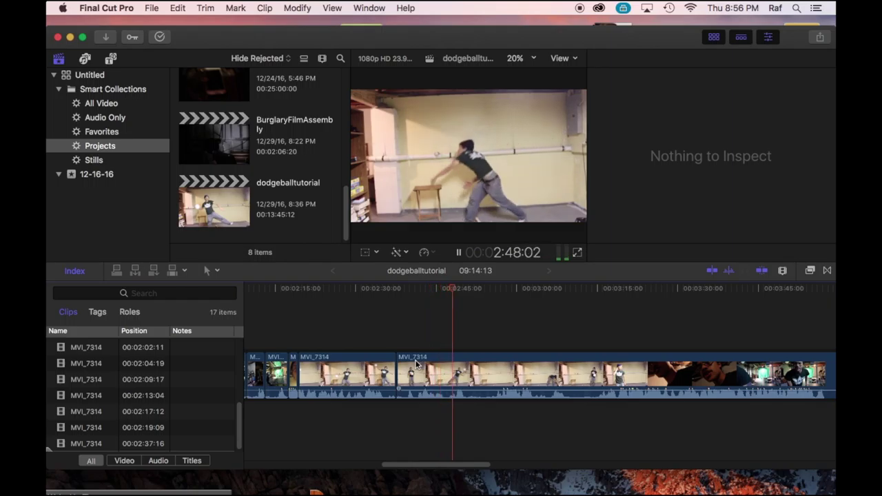
Step: Find the end of the throw in the dodgeballtutorial timeline and split the MVI_7314 clip at 2:48:19
key(space)
key(super+4)
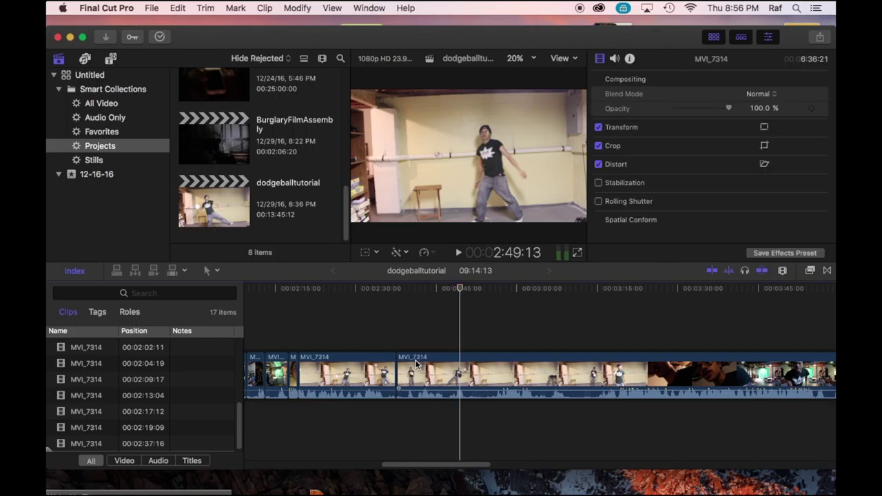
click(451, 289)
key(space)
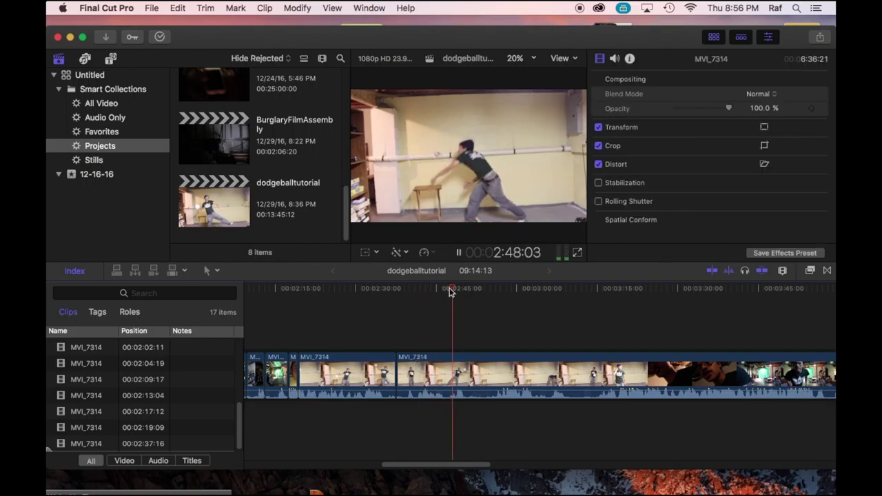
key(space)
key(space)
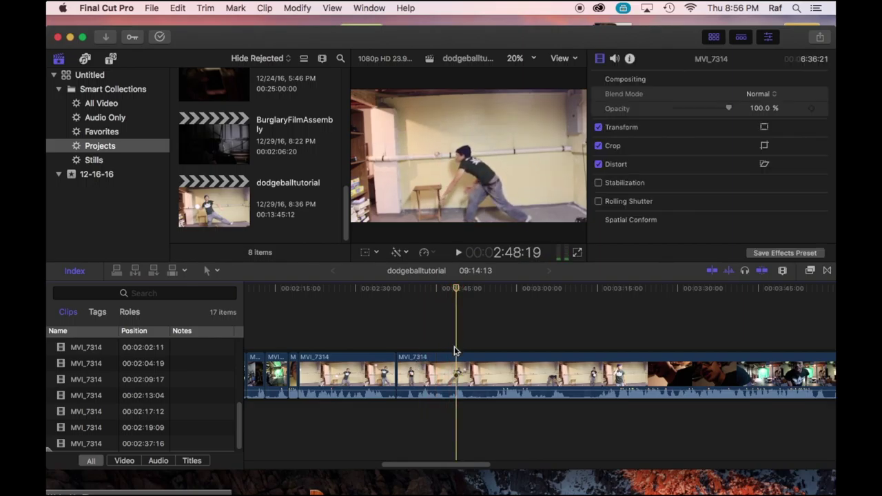
right_click(458, 371)
click(457, 370)
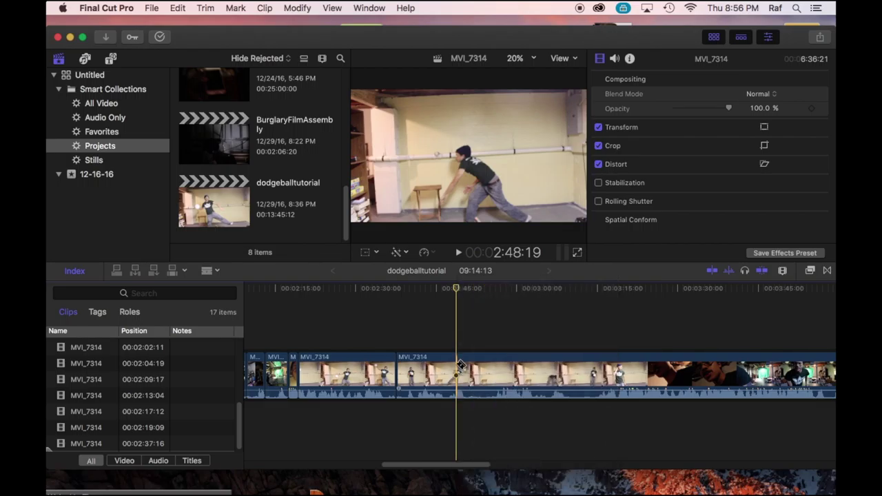
right_click(457, 369)
click(462, 364)
key(super+b)
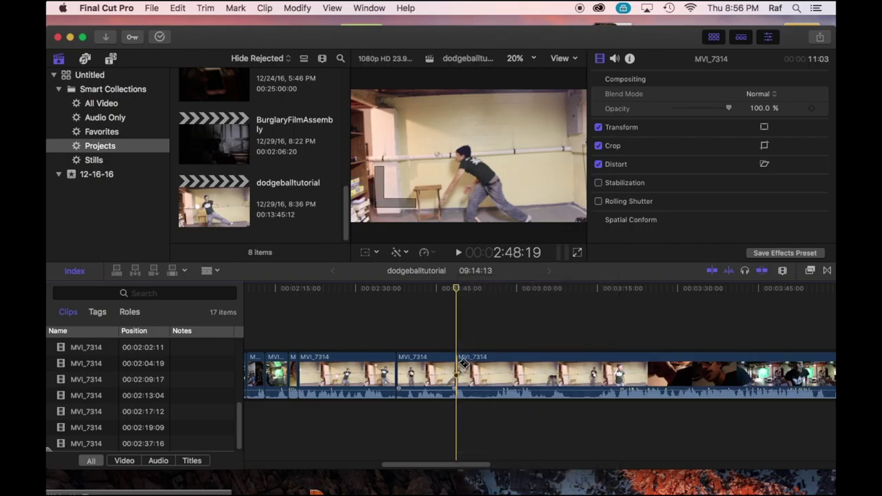
Step: Play on through the following footage and split the MVI_7314 clip at 3:02:22 and 3:06:19
key(space)
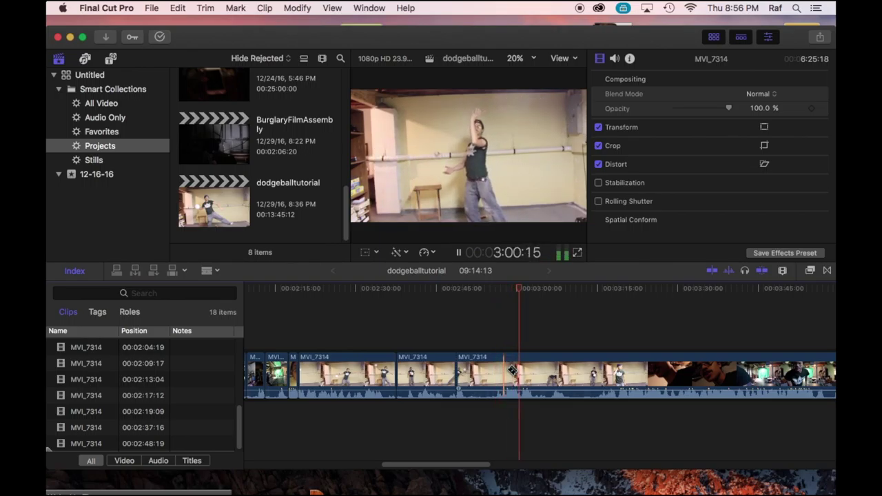
key(space)
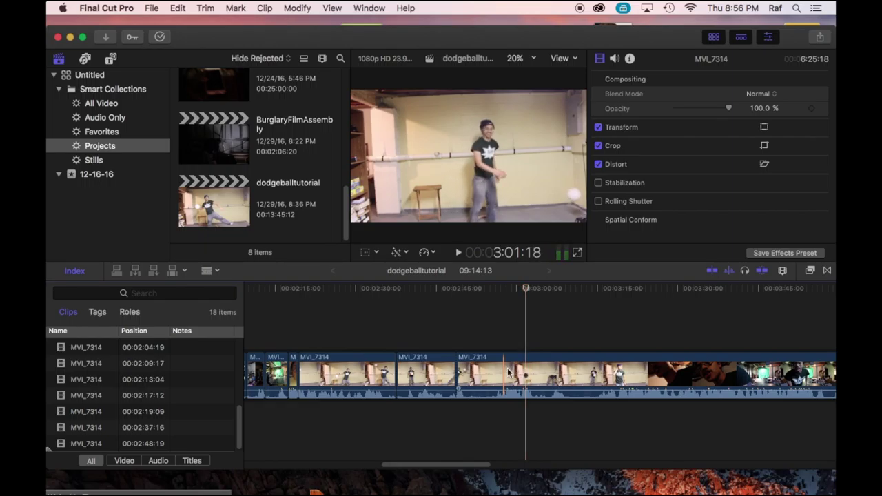
key(space)
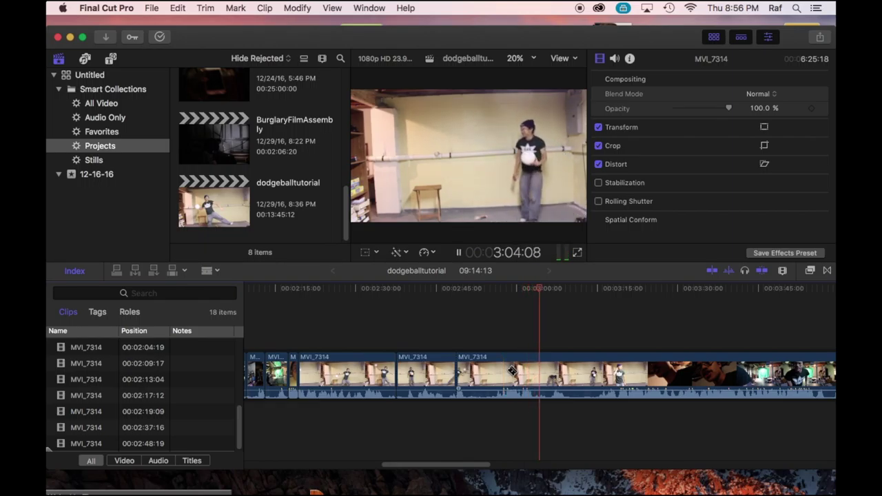
key(space)
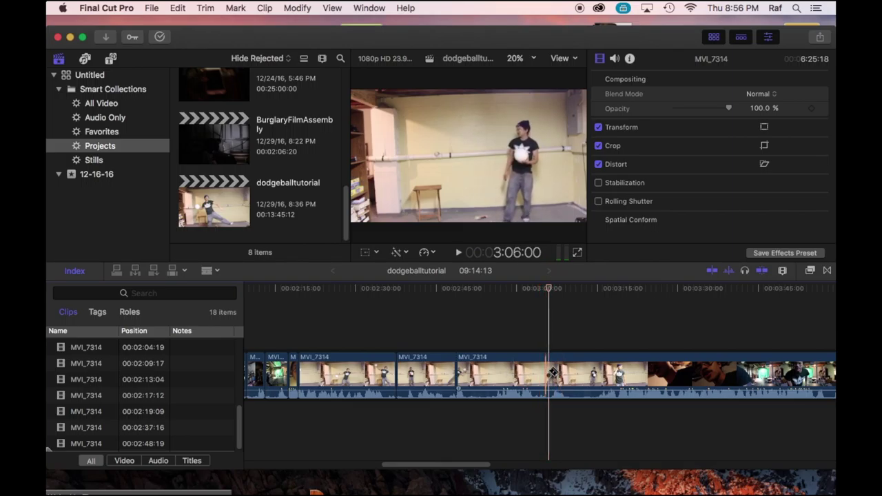
key(space)
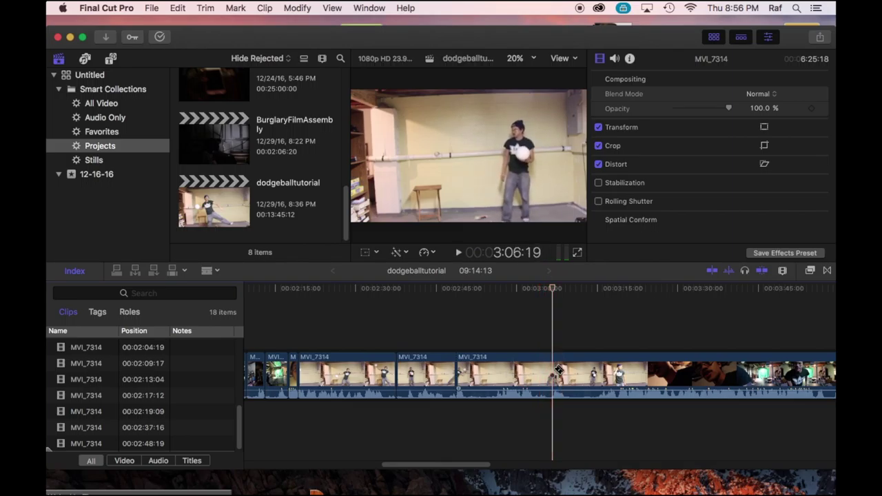
right_click(556, 373)
key(Escape)
key(super+b)
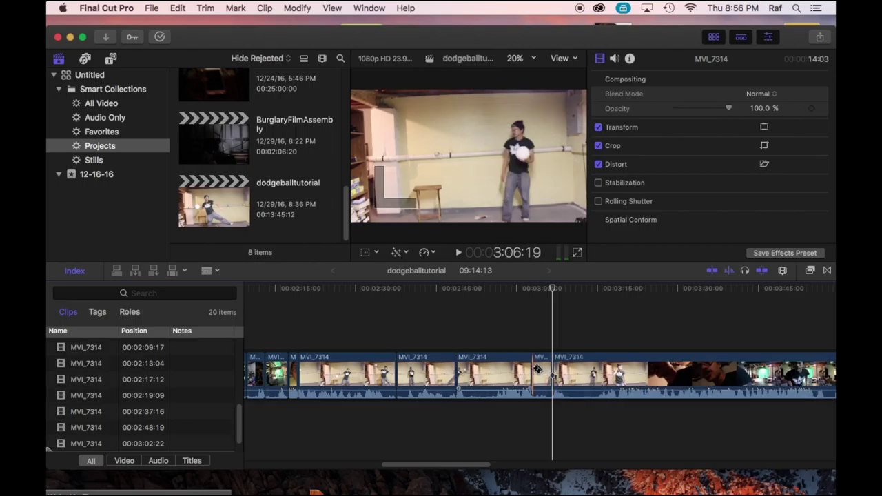
Step: Delete the two MVI_7314 segments lying between 2:48:19 and 3:06:19
right_click(543, 372)
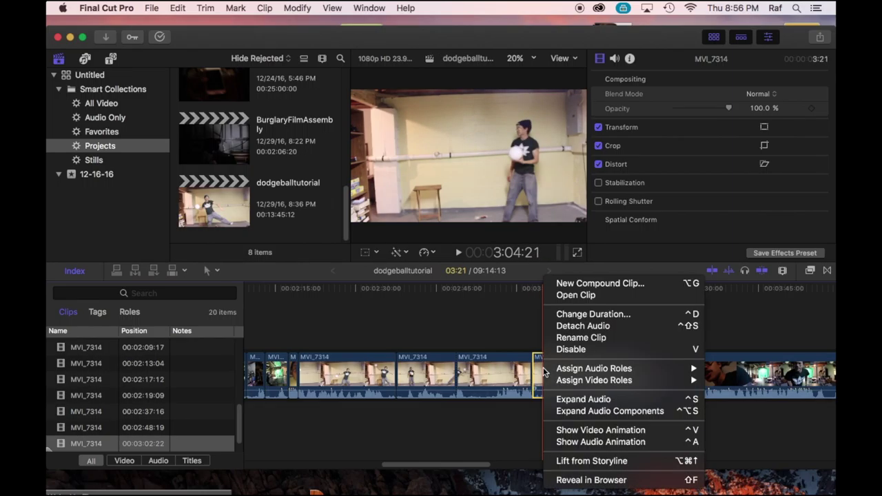
key(Escape)
key(Delete)
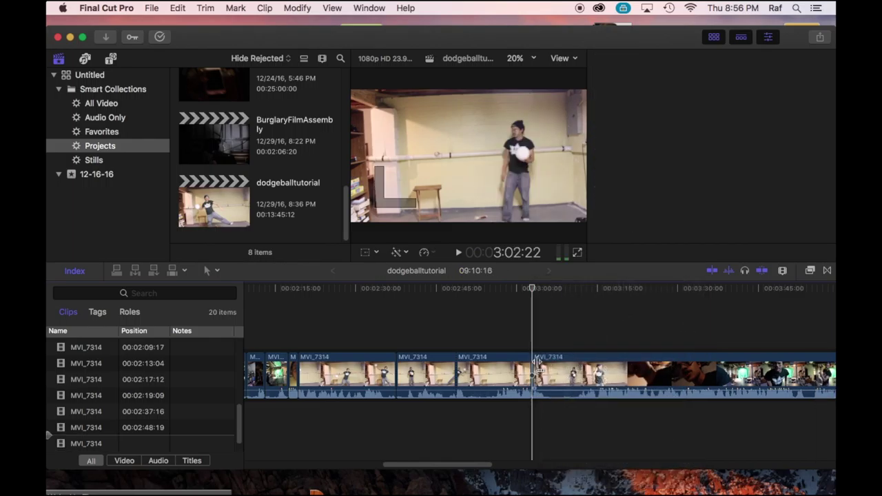
right_click(511, 372)
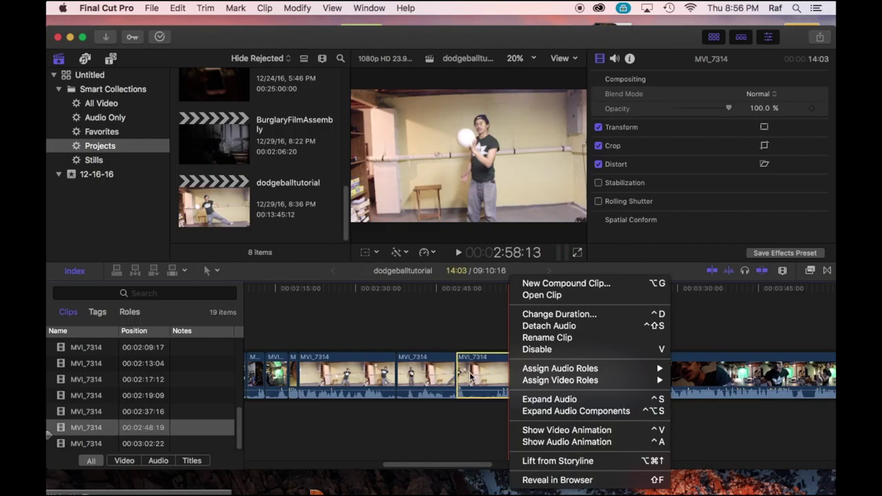
key(Escape)
key(Delete)
Step: Split the following clip at 2:51:17 and delete the short segment between 2:48:19 and that cut
key(space)
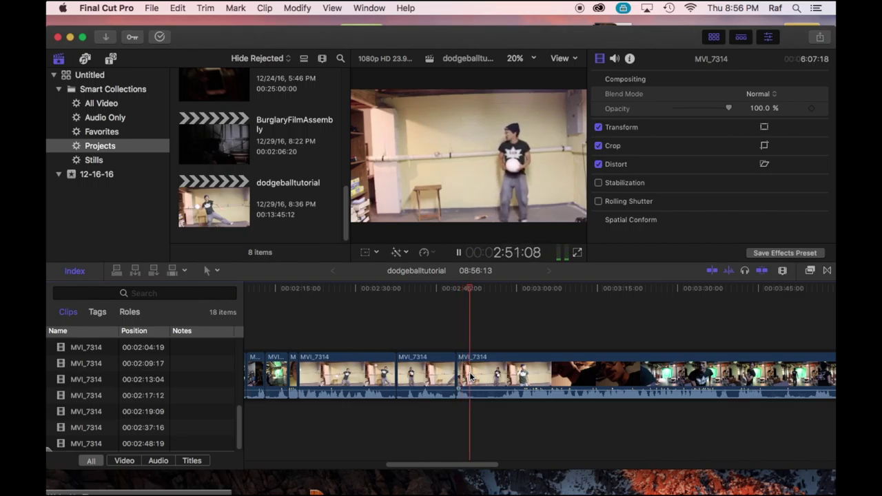
key(space)
key(b)
click(472, 375)
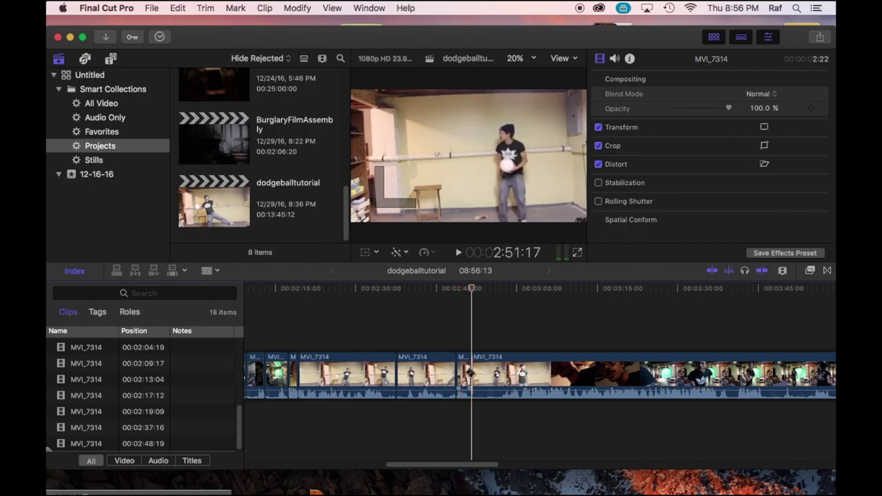
key(a)
click(466, 373)
key(Delete)
Step: Split the remaining clip at 2:51:04 and delete the short segment before that cut
key(space)
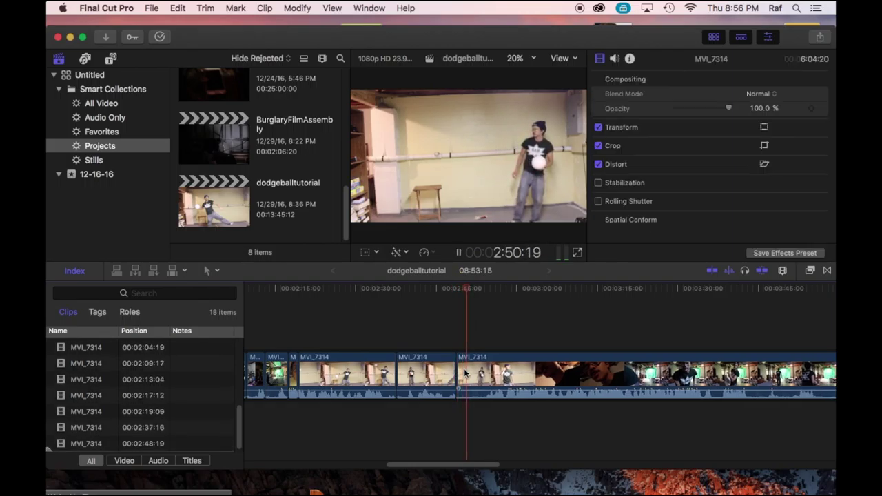
key(space)
key(p)
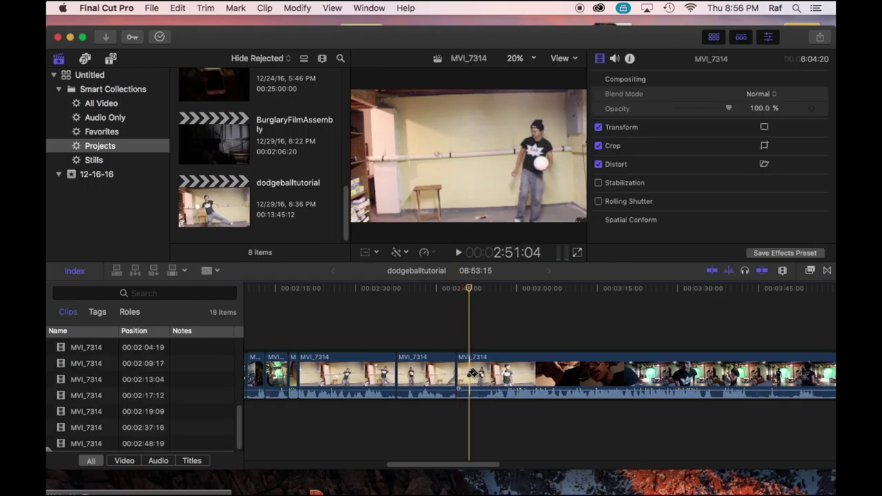
click(471, 373)
key(a)
click(465, 373)
key(Delete)
Step: Review the footage after 2:48:19 and split the clip at 2:57:08, before the close-up begins
key(space)
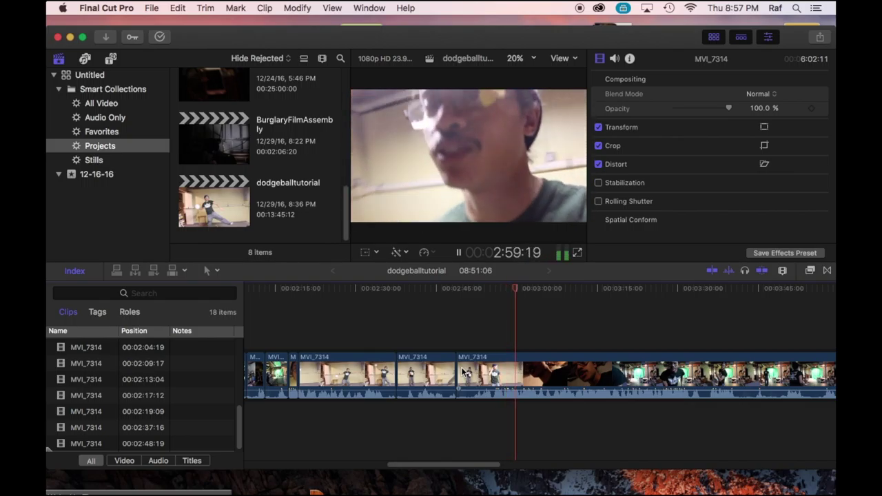
key(space)
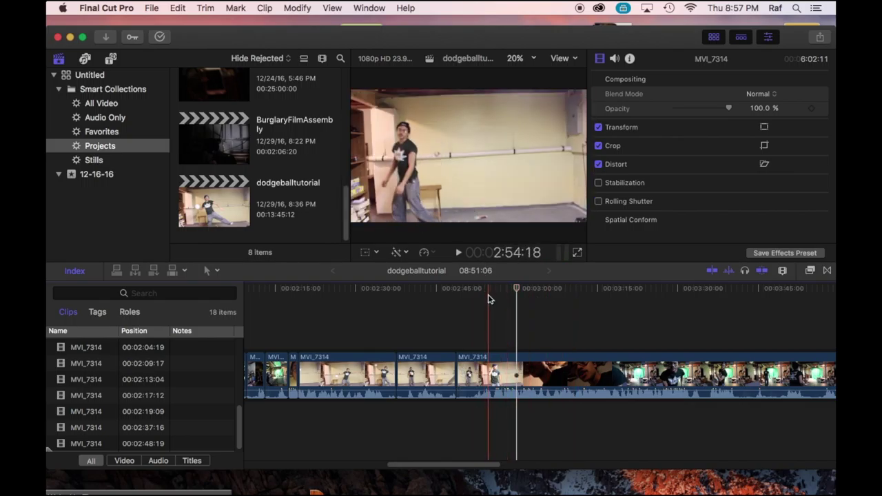
click(488, 297)
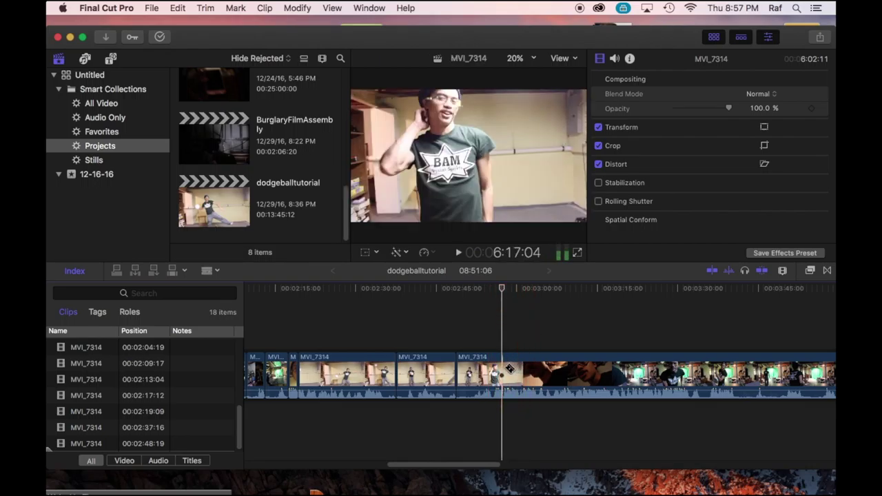
key(super+b)
Step: Split the clip at 3:00:23, where the close-up starts, and delete the segment between 2:57:08 and that cut
key(space)
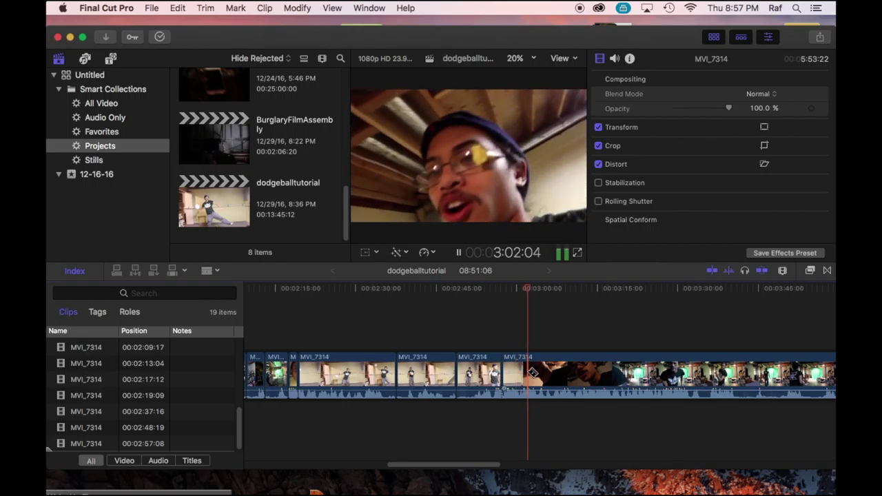
key(space)
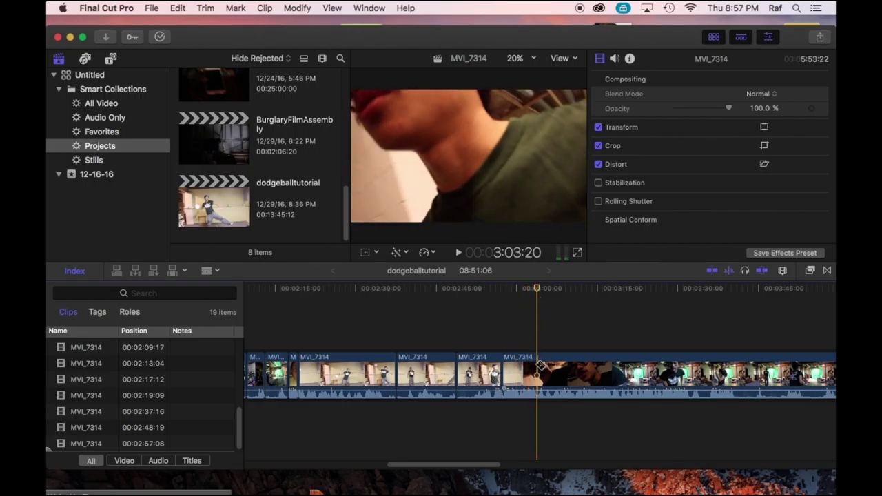
drag(535, 289, 523, 291)
key(space)
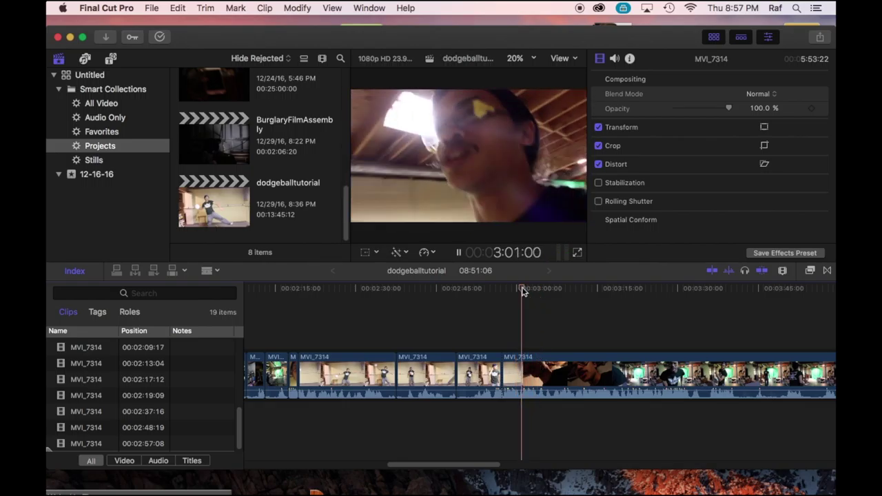
click(522, 289)
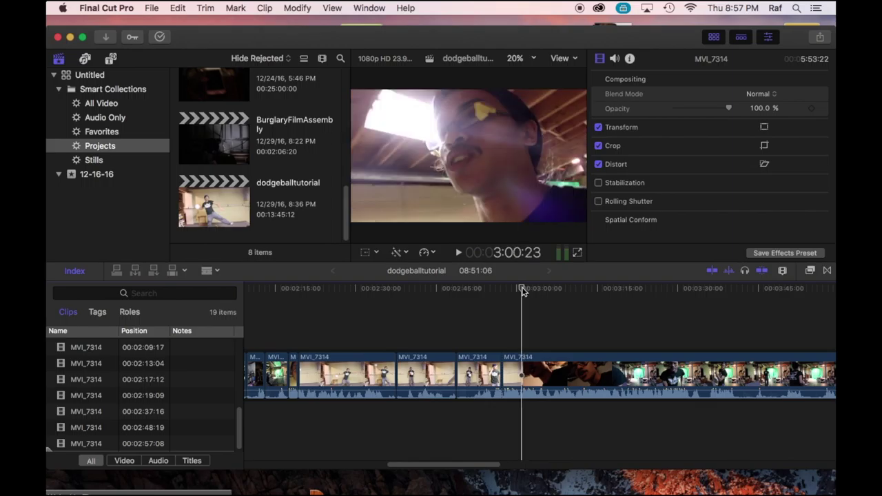
key(space)
key(space)
click(522, 289)
click(522, 365)
key(a)
click(516, 369)
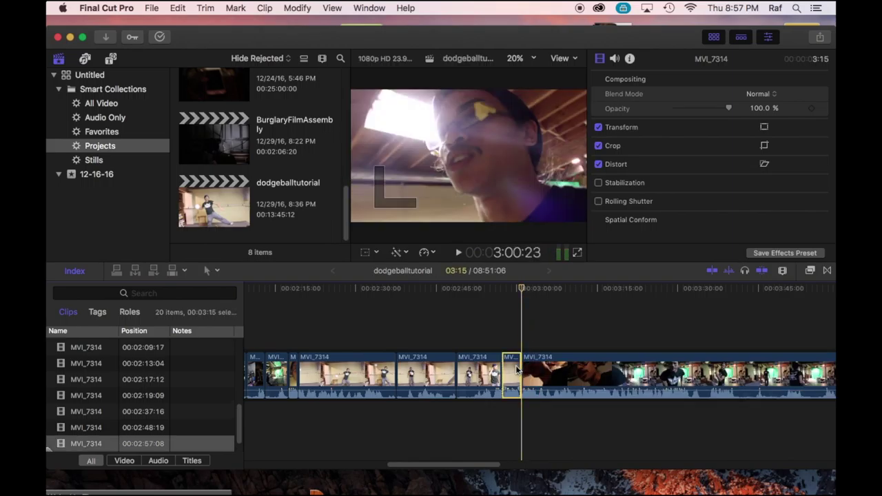
key(Delete)
Step: Play the start of the close-up and split the clip at 3:00:01
key(space)
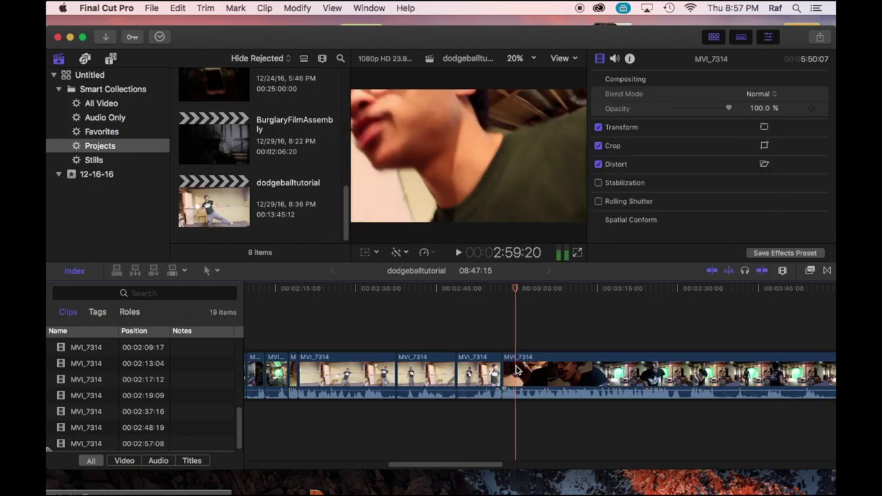
key(space)
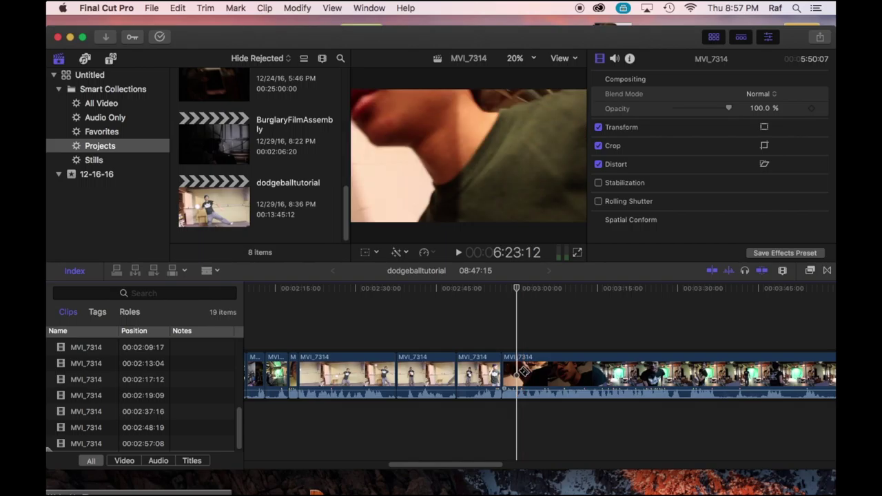
click(518, 373)
key(a)
Step: Review the footage after 3:00:01 and split the clip at 3:29:09, in the green-screen room shot
key(space)
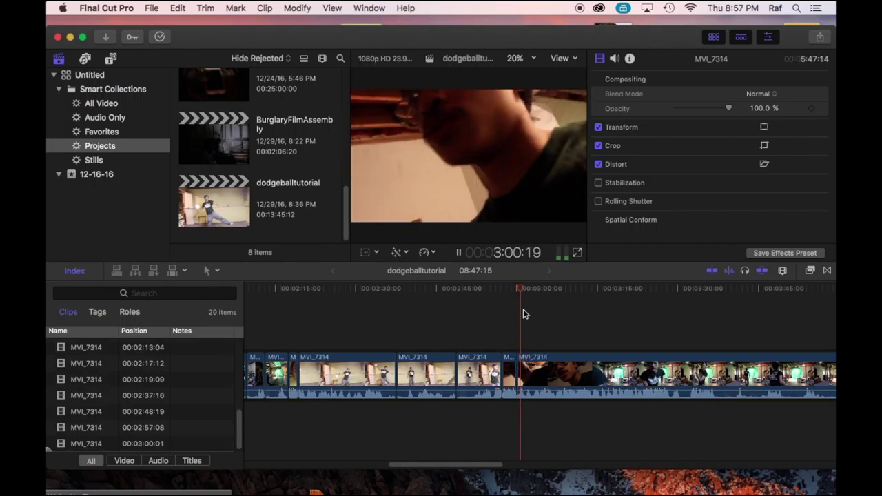
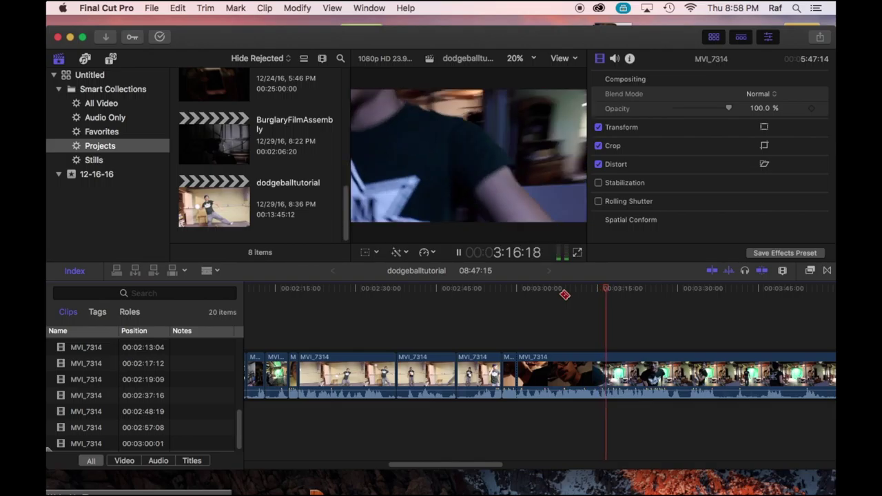
click(587, 286)
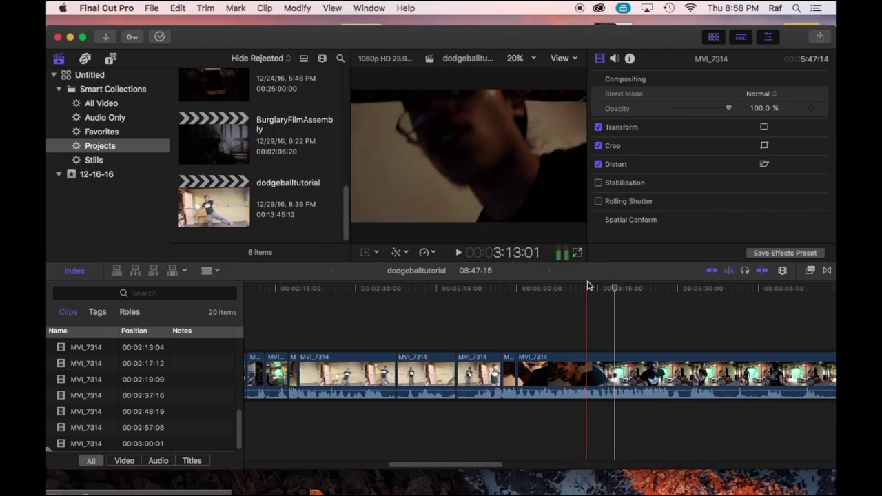
click(596, 309)
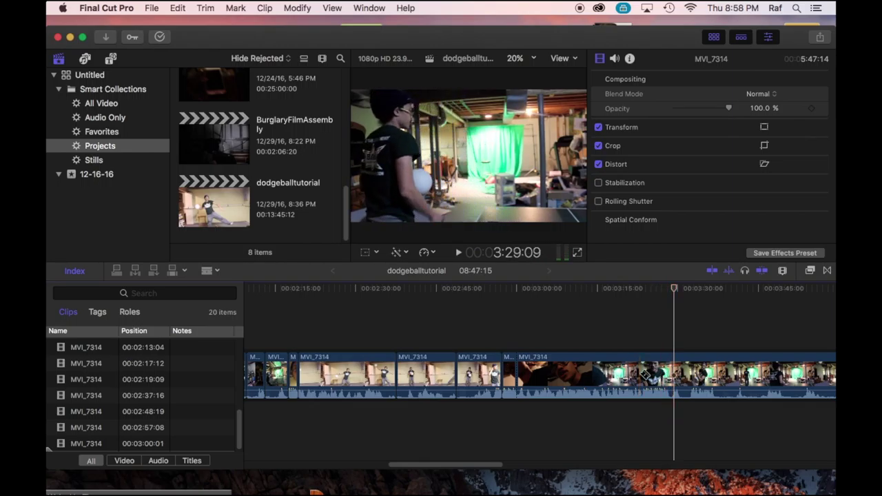
click(676, 375)
Step: Split the clip again at 3:31:03 and play the footage after the cut
key(space)
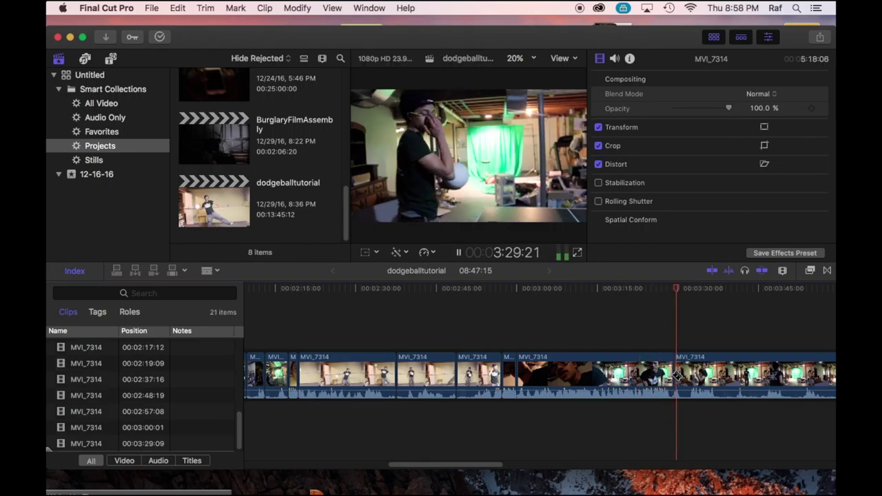
click(686, 373)
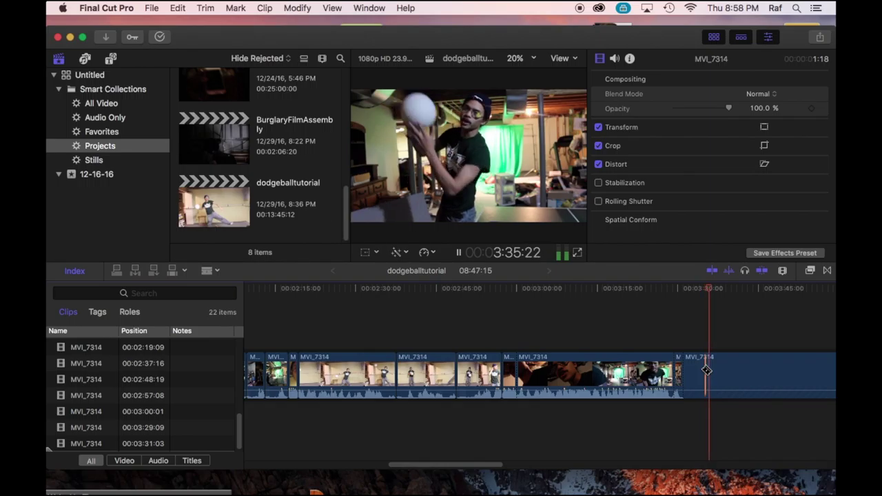
key(space)
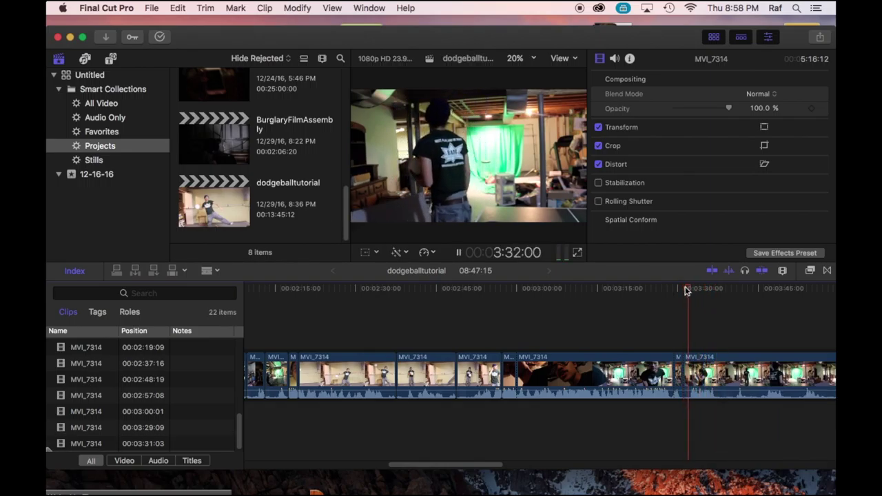
Step: Split the clip at 3:32:09 and delete the segment between 3:31:03 and that cut
click(693, 375)
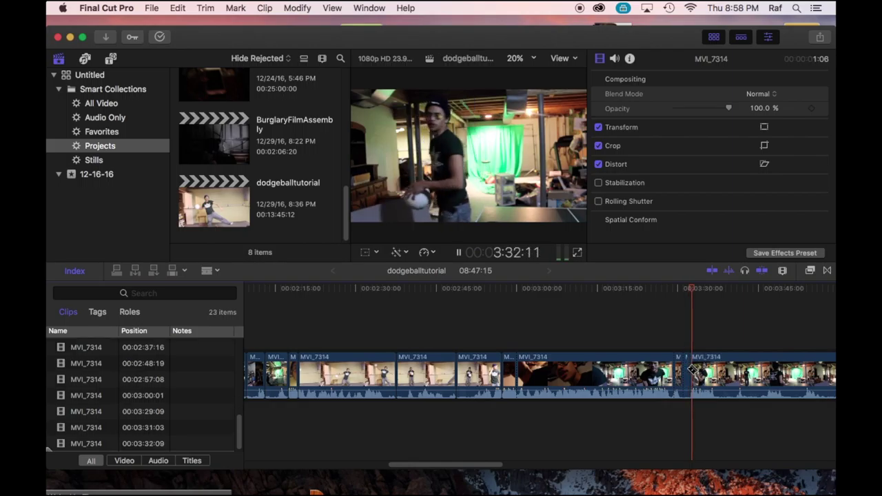
key(space)
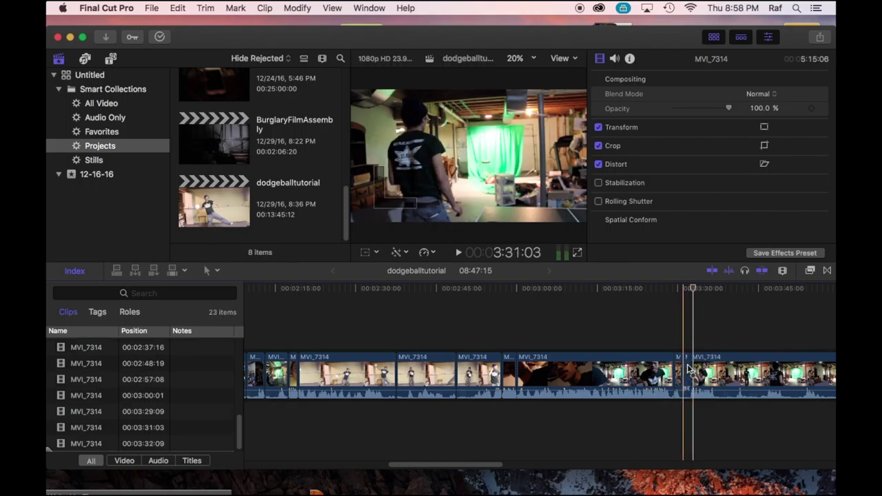
click(688, 372)
key(Delete)
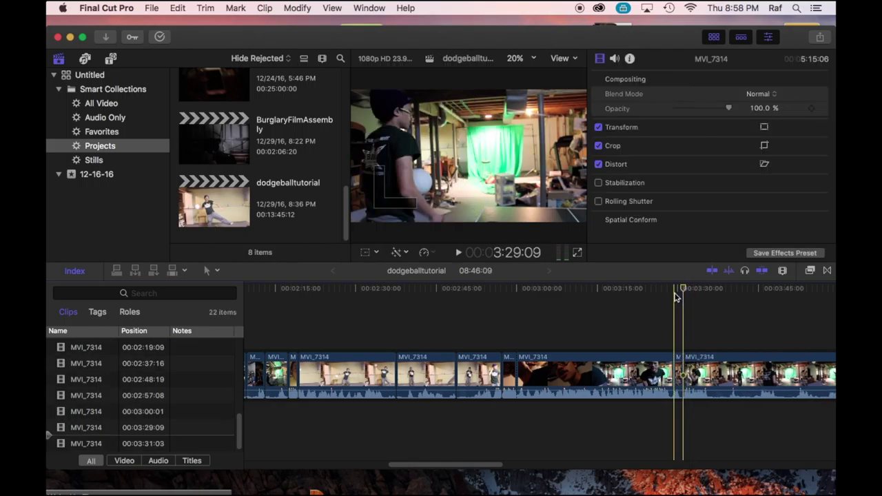
Step: Play the short segment starting at 3:29:09 and delete it up to the cut at 3:31:03
key(space)
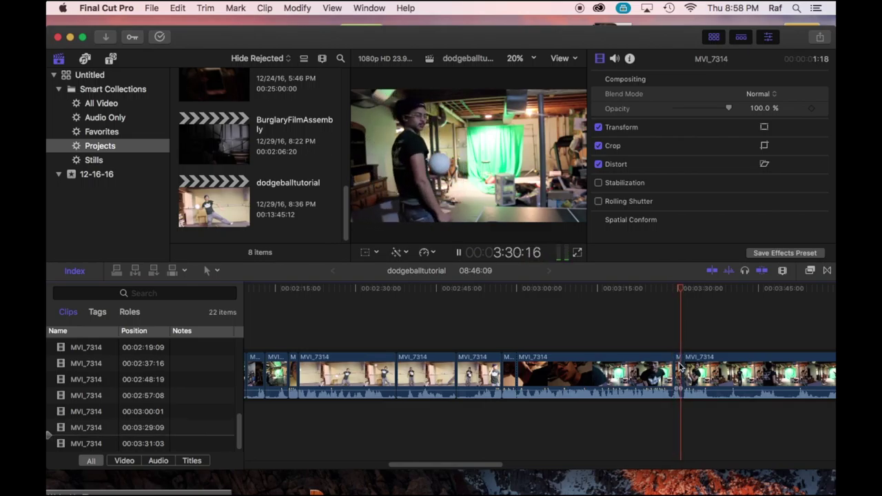
right_click(679, 368)
click(715, 335)
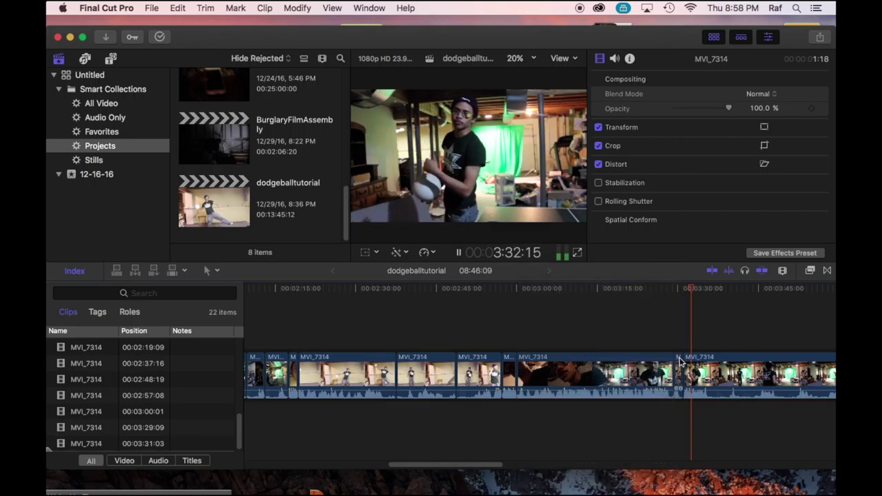
click(680, 361)
key(Delete)
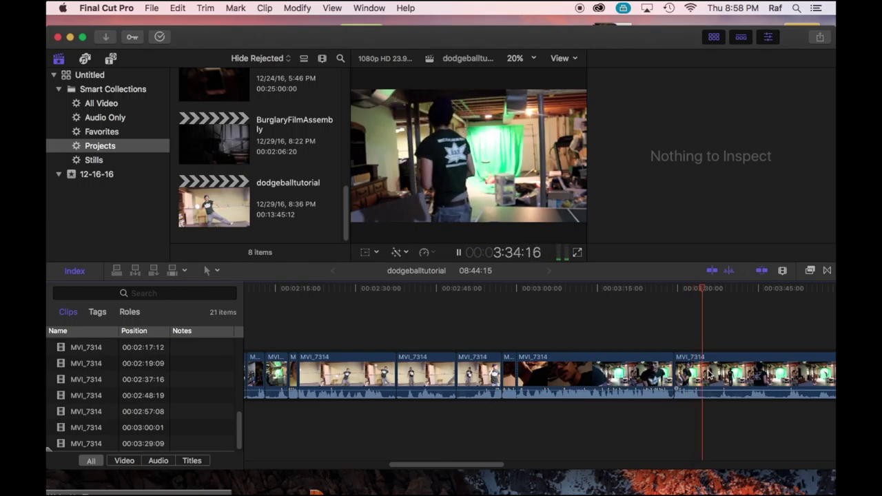
Step: Stop playback and split the clip at 3:34:19 in the green-screen room shot
key(space)
key(b)
click(705, 374)
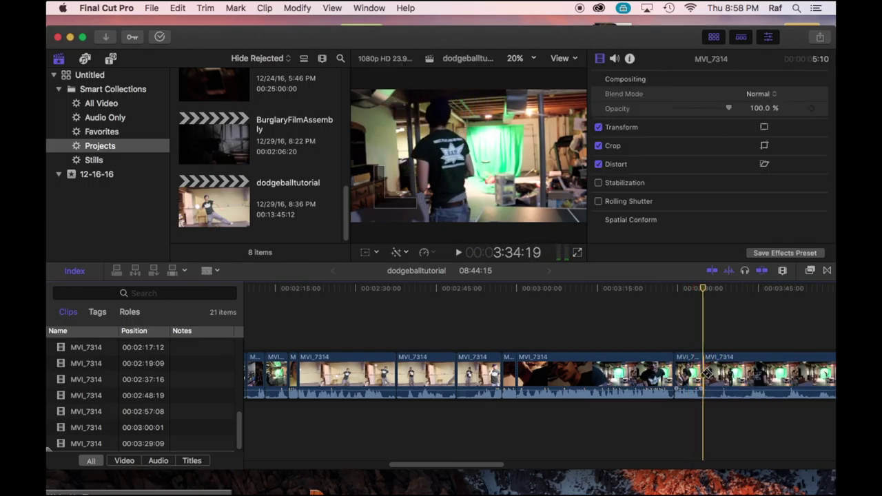
Step: Review the footage after 3:34:19, split the clip at 4:03:10 and delete the segment between these two cuts
key(space)
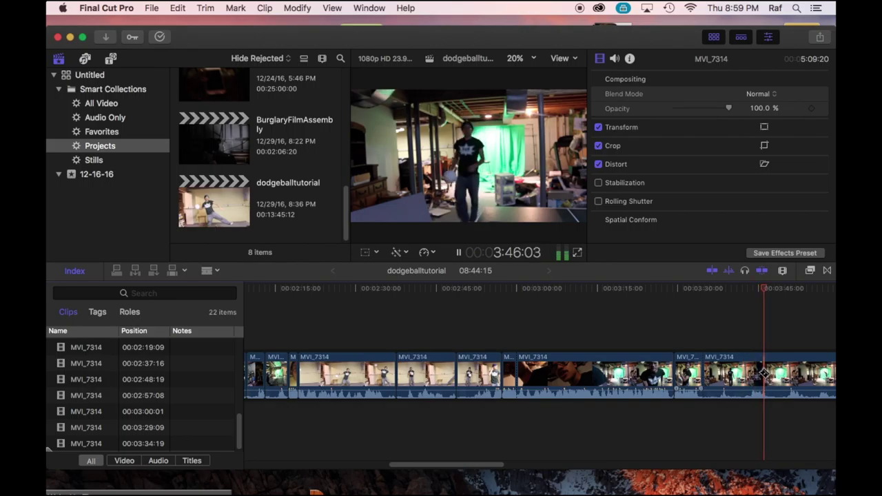
drag(473, 465, 555, 457)
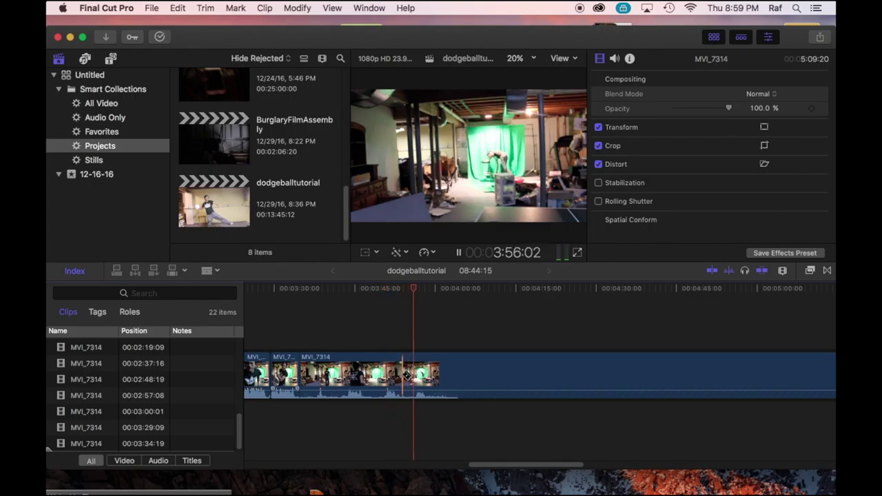
key(space)
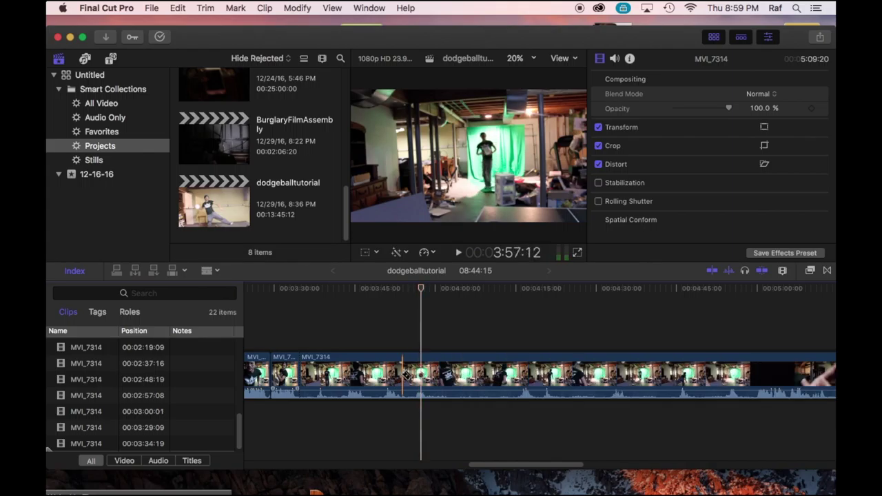
key(space)
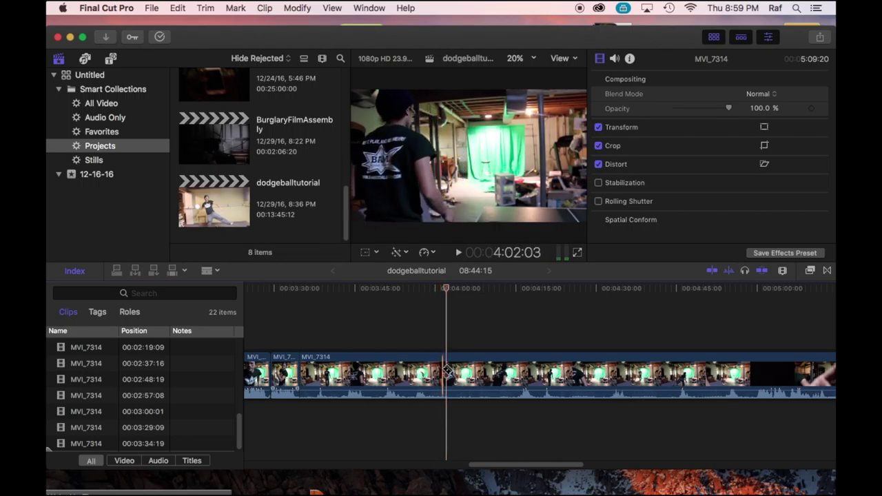
key(space)
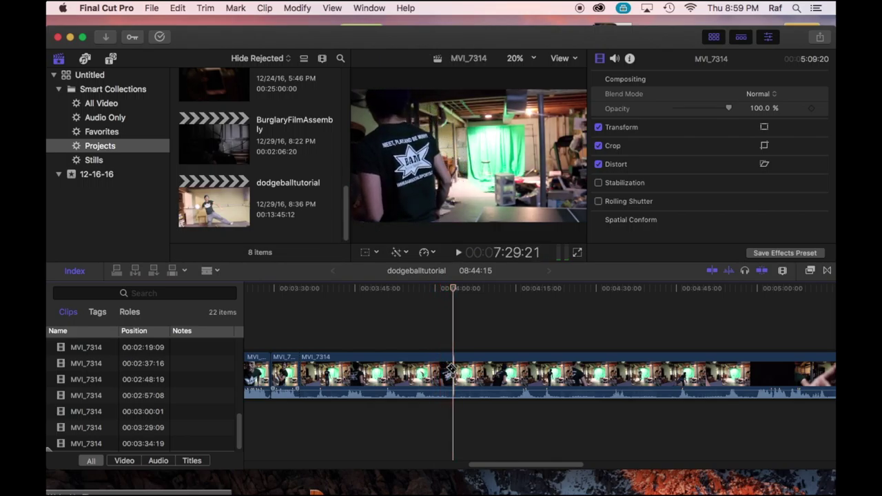
key(super+b)
click(438, 370)
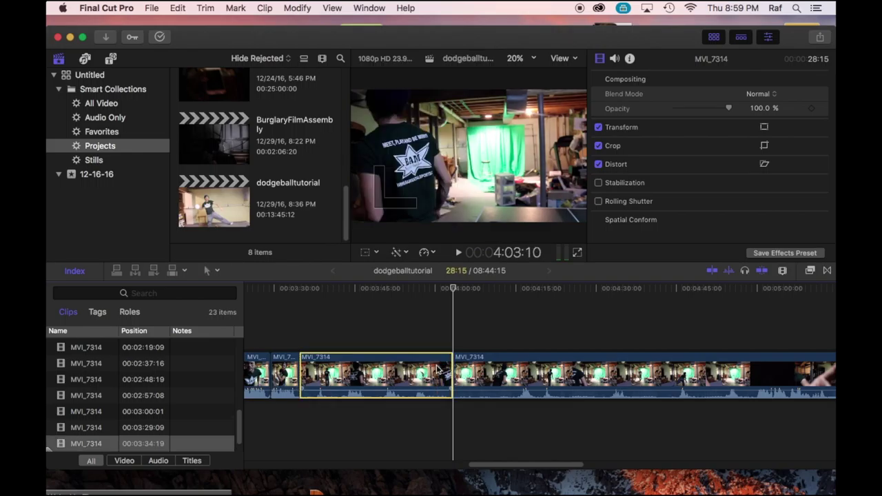
key(Delete)
Step: Play on from 3:34:19, then split off and delete the first 4:09 of the clip that starts there
key(super+4)
key(space)
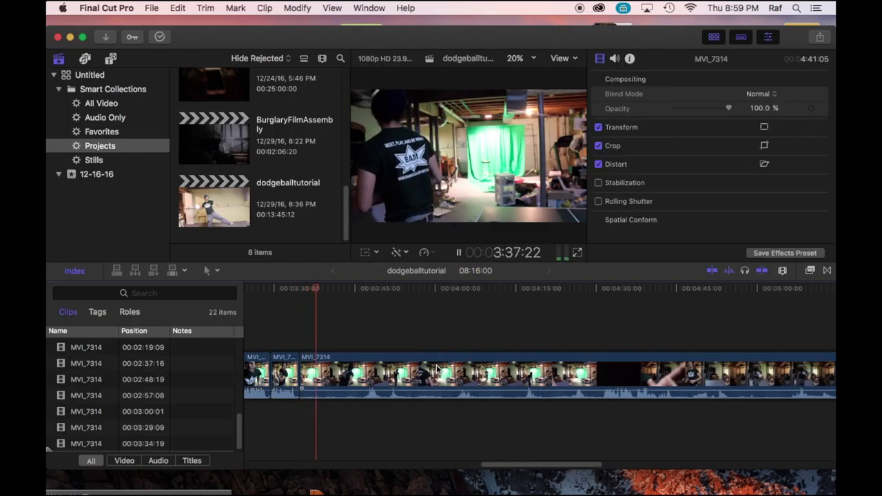
key(space)
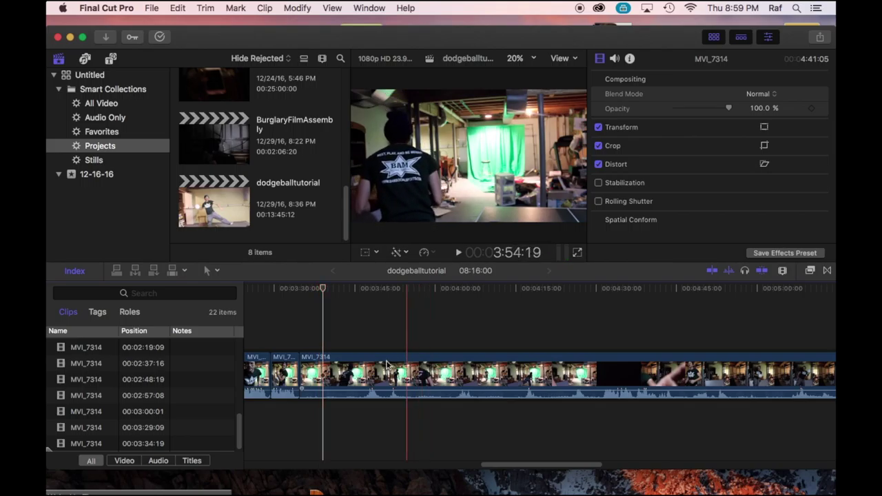
key(super+b)
click(314, 362)
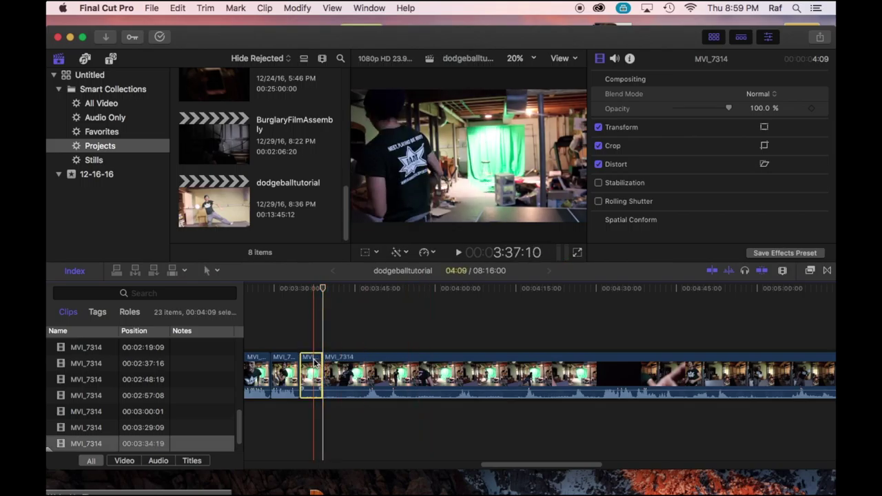
key(Delete)
Step: Review the clip starting at 3:34:19, split it at 3:42:11 and delete the segment before that cut
key(space)
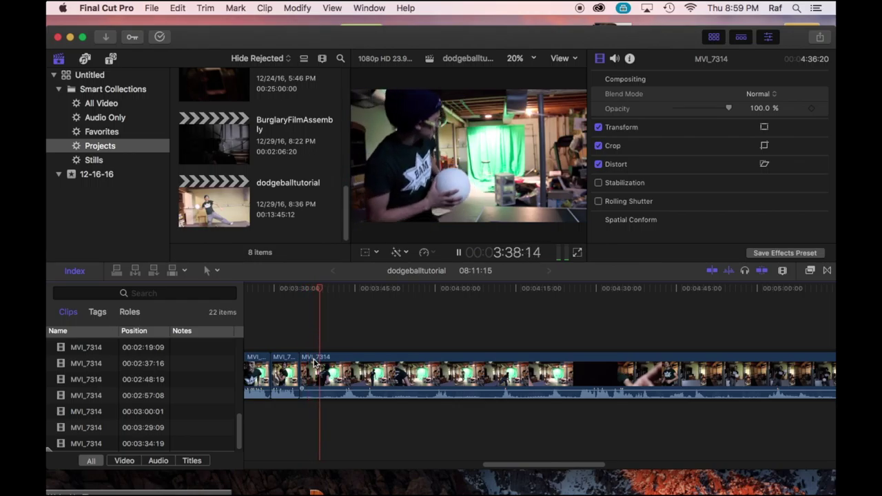
key(space)
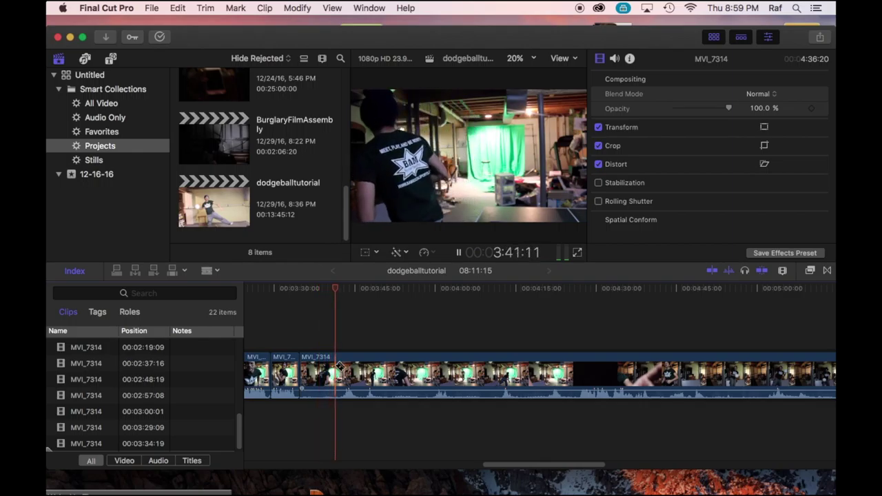
key(ctrl+b)
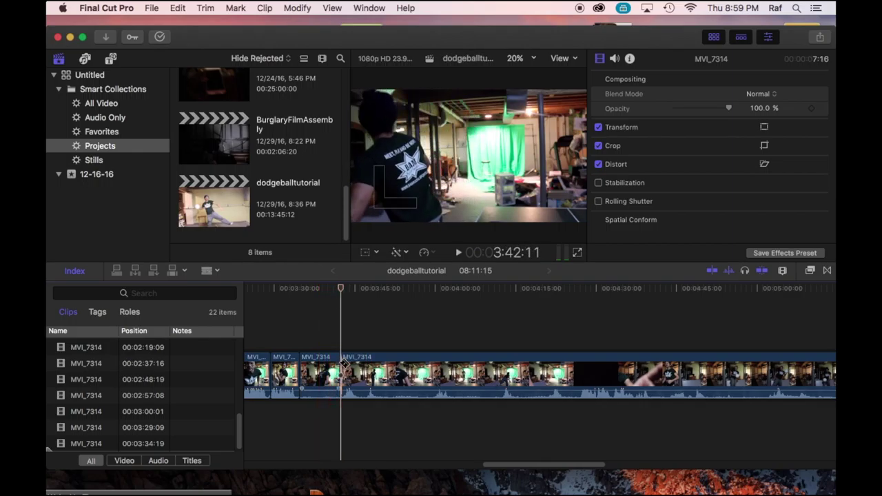
key(Right)
key(Right)
key(Right)
key(Right)
key(Right)
key(Right)
key(Right)
key(Right)
key(Right)
key(Right)
key(Right)
click(326, 370)
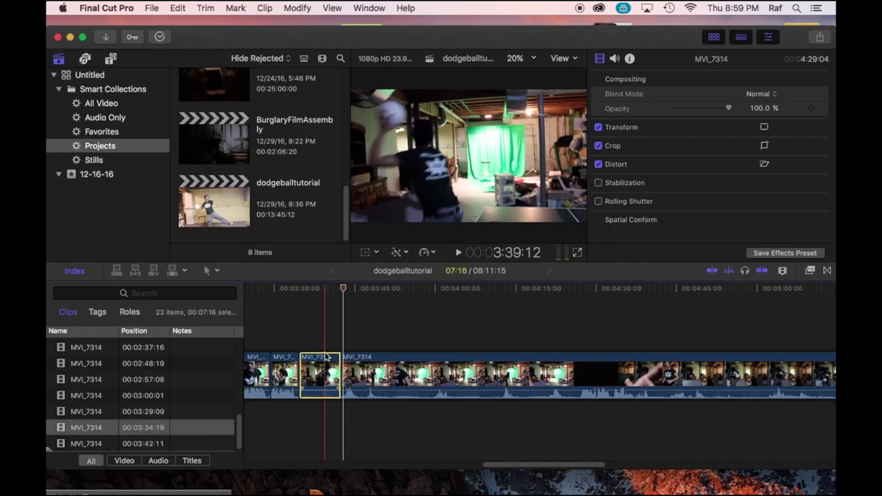
key(Delete)
Step: Play the footage after 3:34:19 and split the clip at 3:38:07 and again at 3:41:05
key(space)
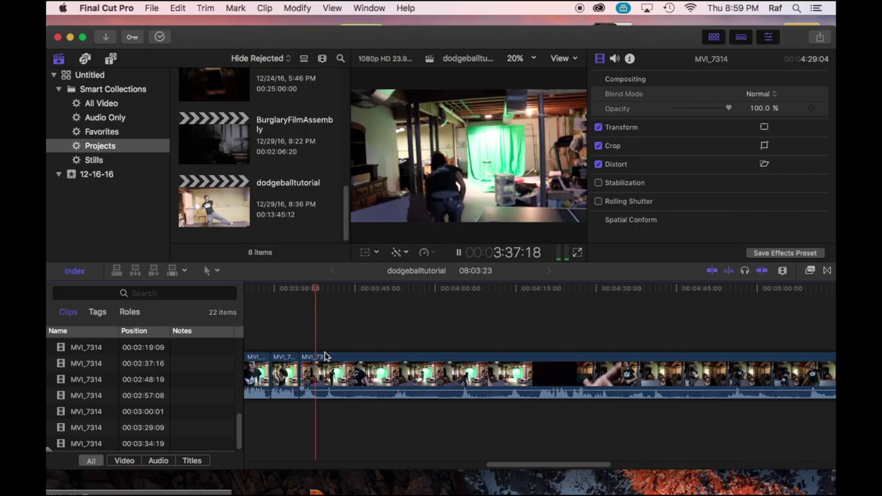
key(ctrl+b)
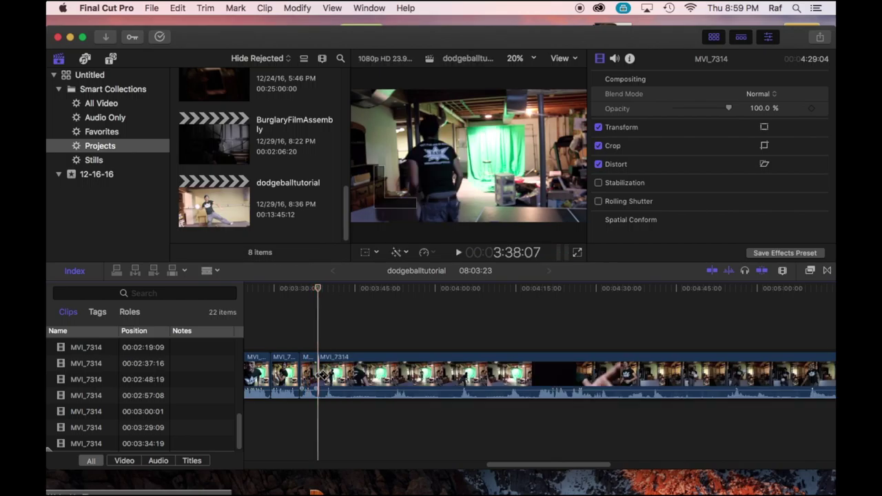
key(space)
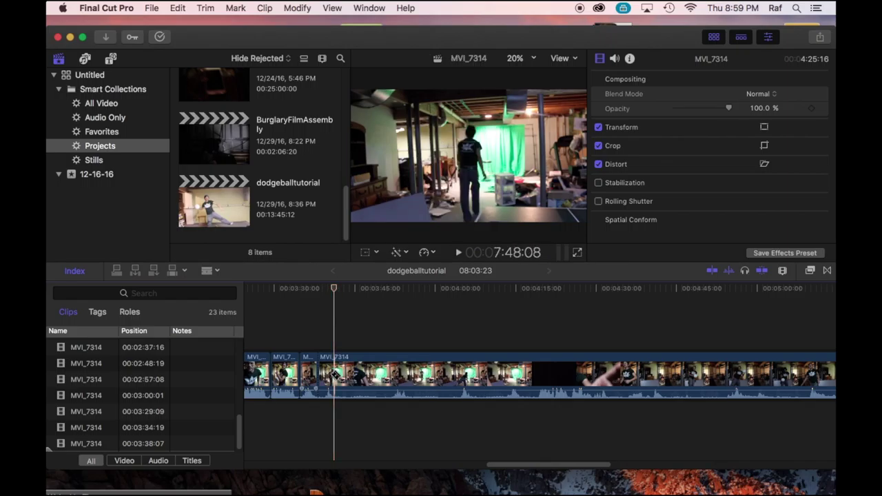
key(ctrl+b)
Step: Skim the footage after 3:41:05, split the clip near 3:51 and delete the segment between these cuts
key(space)
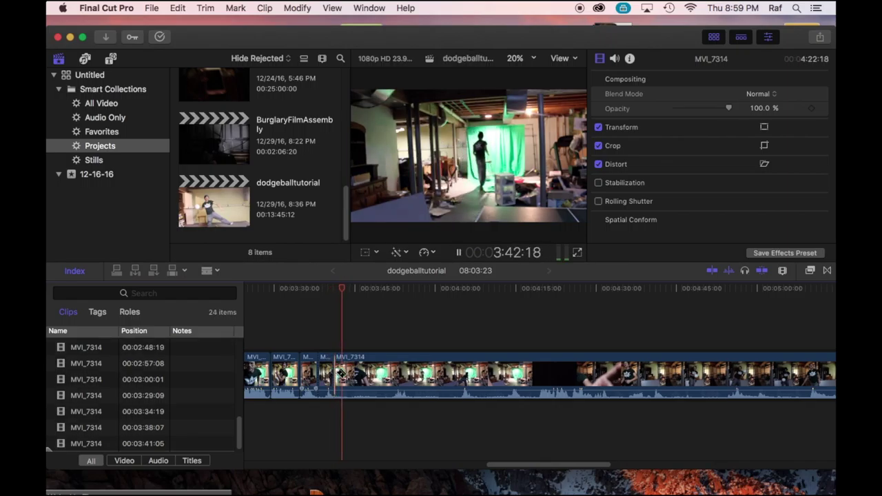
drag(347, 287, 384, 295)
key(ctrl+b)
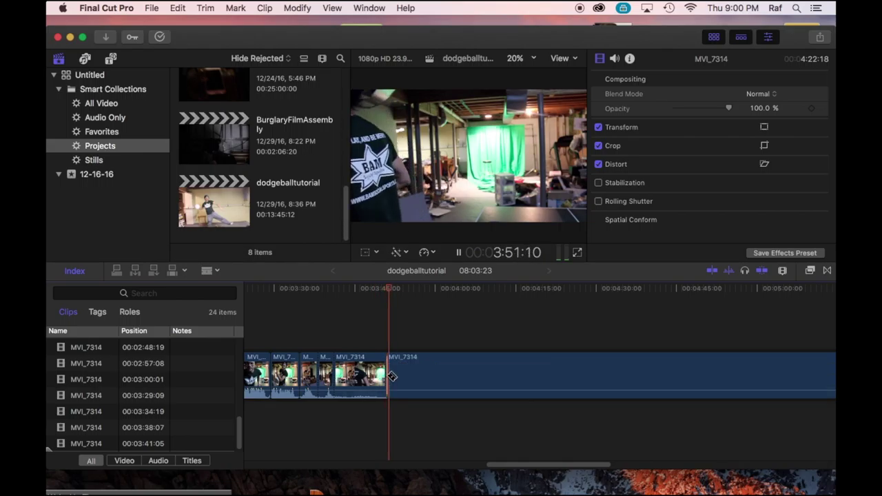
key(Delete)
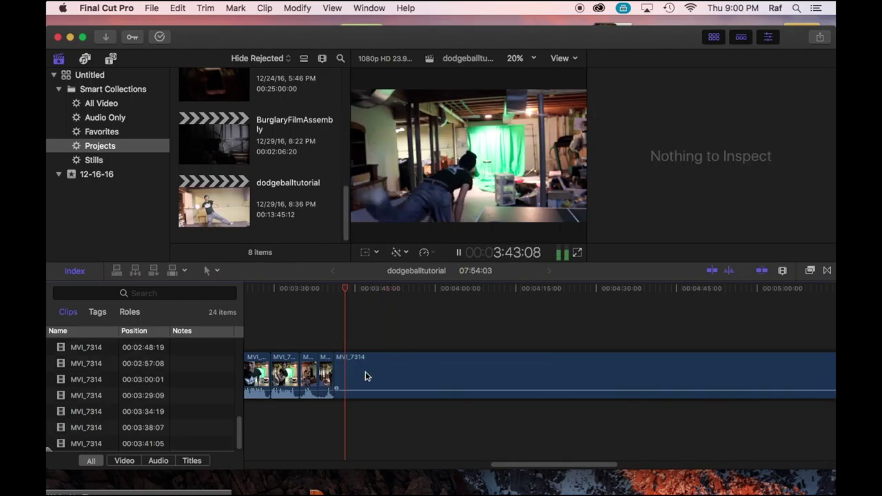
Step: Split the clip at 3:45:02 and delete the segment between 3:41:05 and that cut
key(ctrl+b)
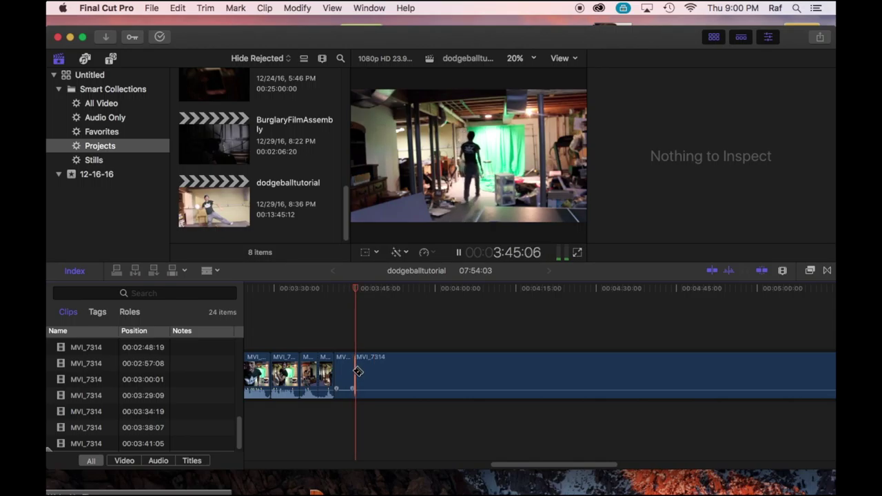
click(348, 369)
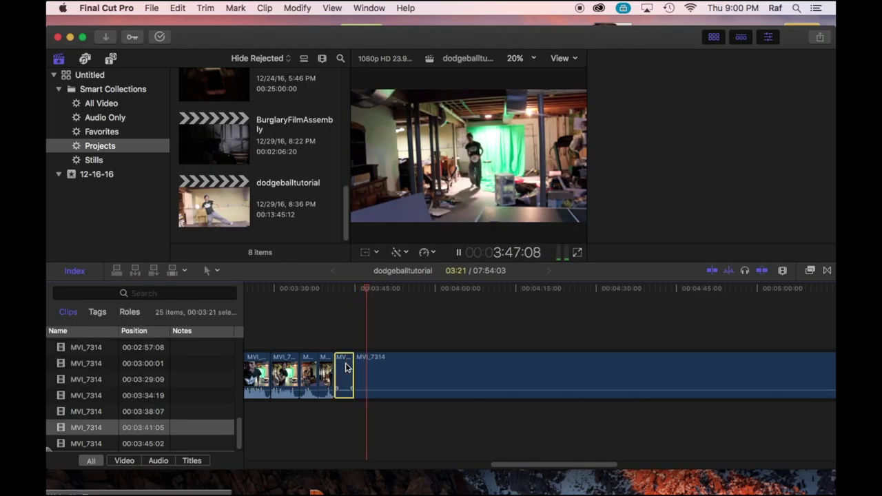
key(Delete)
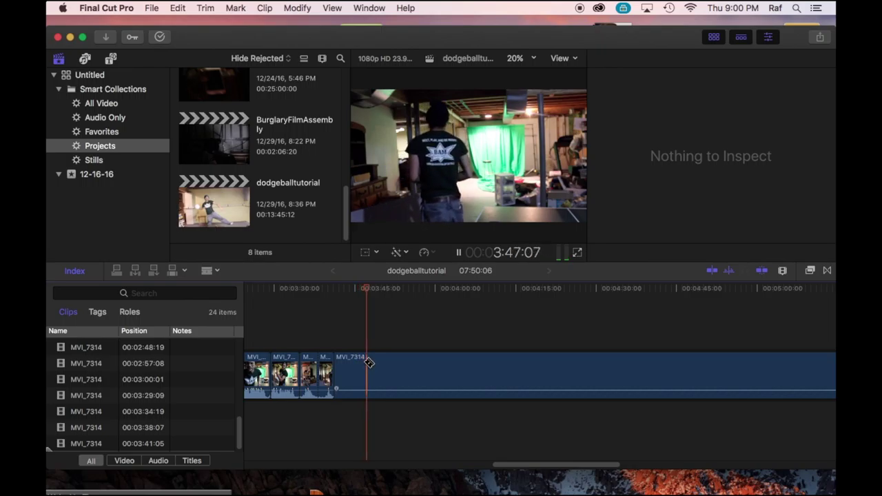
Step: Split the clip at 3:48:11 and delete the segment from 3:41:05 up to that cut
click(368, 365)
right_click(368, 364)
click(365, 364)
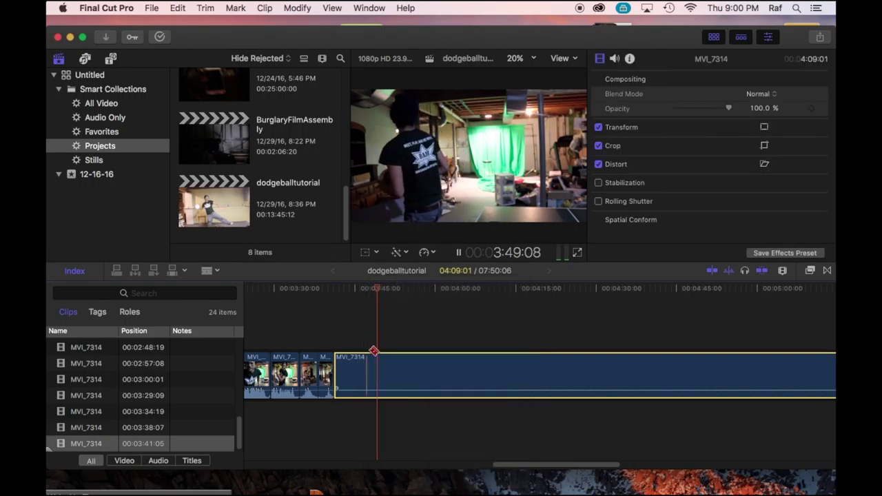
click(374, 363)
key(a)
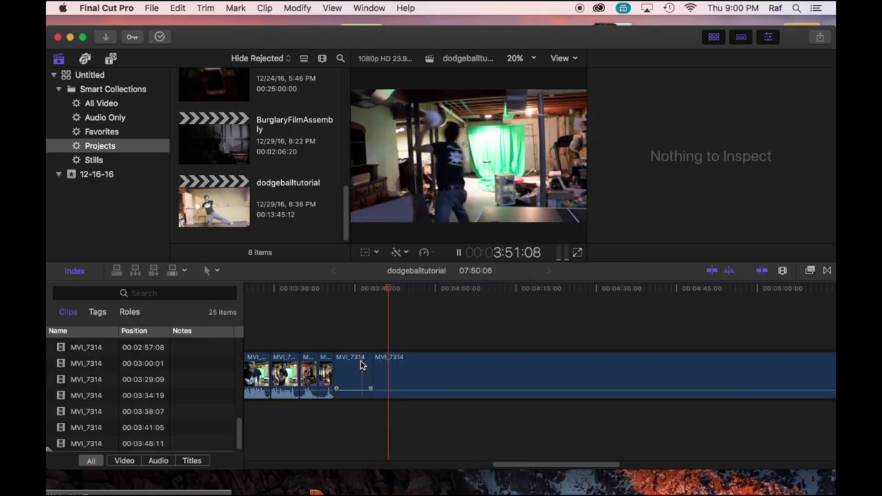
click(362, 363)
key(Delete)
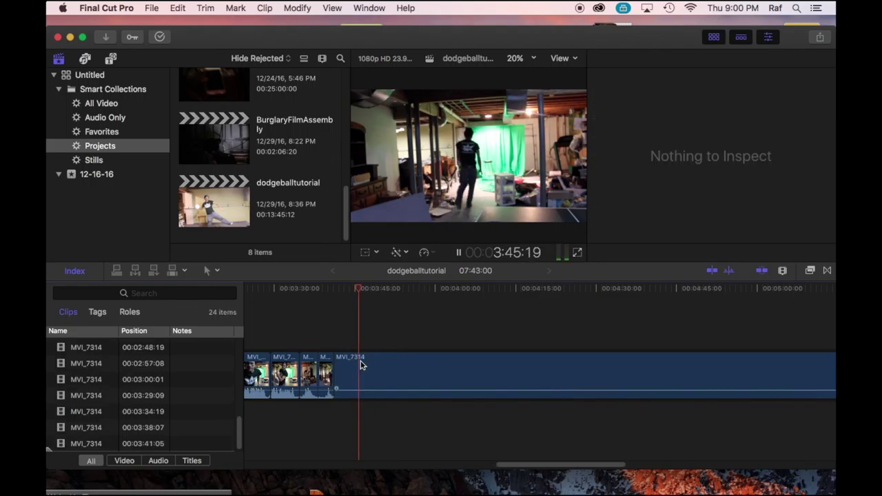
Step: Replay the footage from about 3:41, split the clip at 3:46:22 and play on past the cut
click(338, 293)
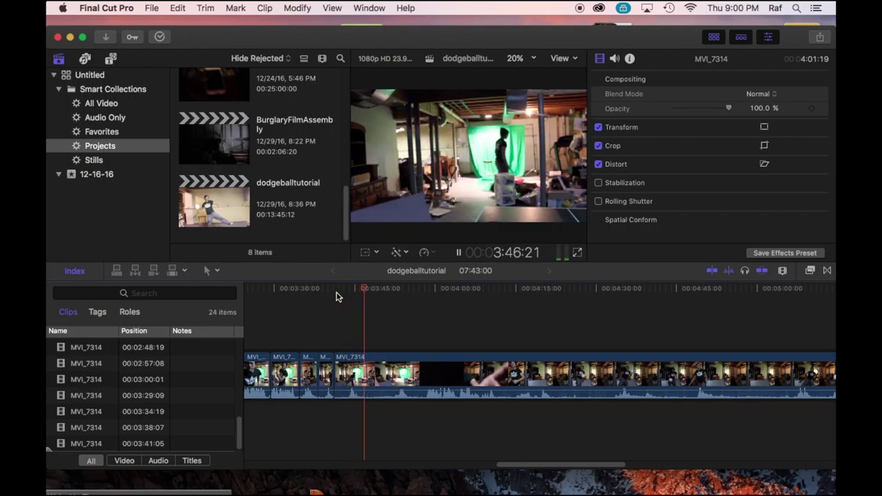
right_click(369, 365)
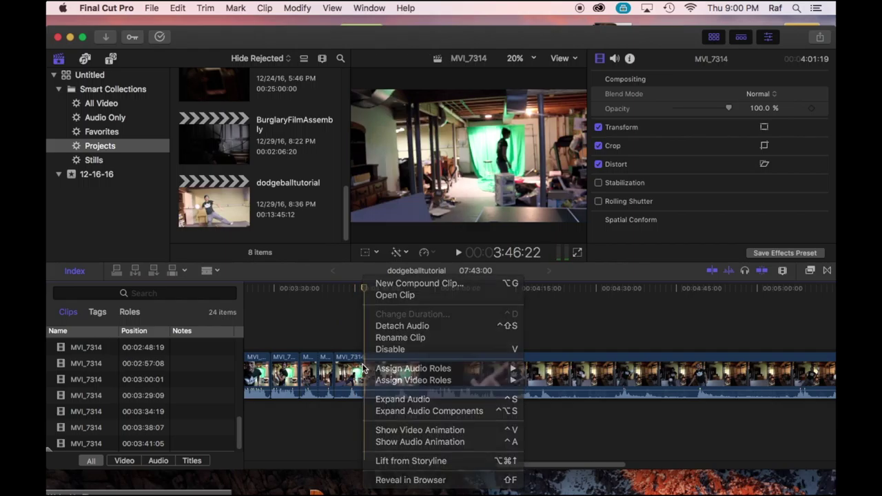
click(370, 365)
key(super+b)
key(space)
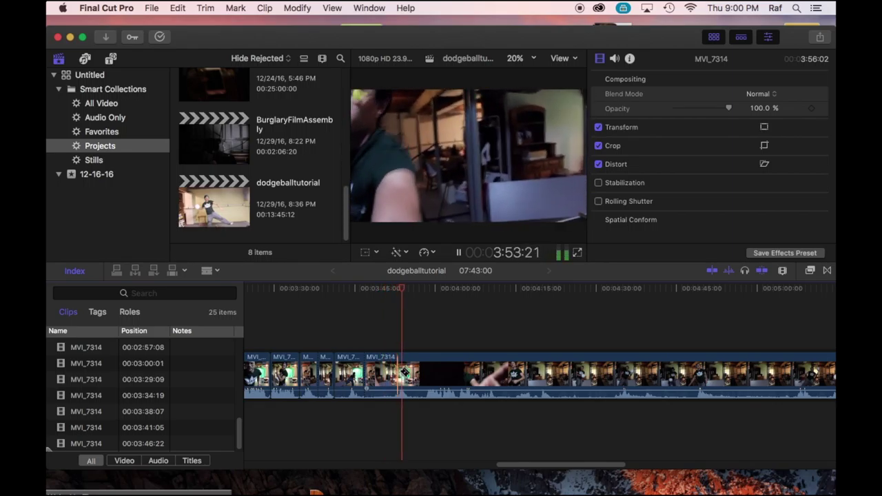
Step: Split the clip at 3:52:17 and delete the segment between 3:46:22 and that cut
click(395, 371)
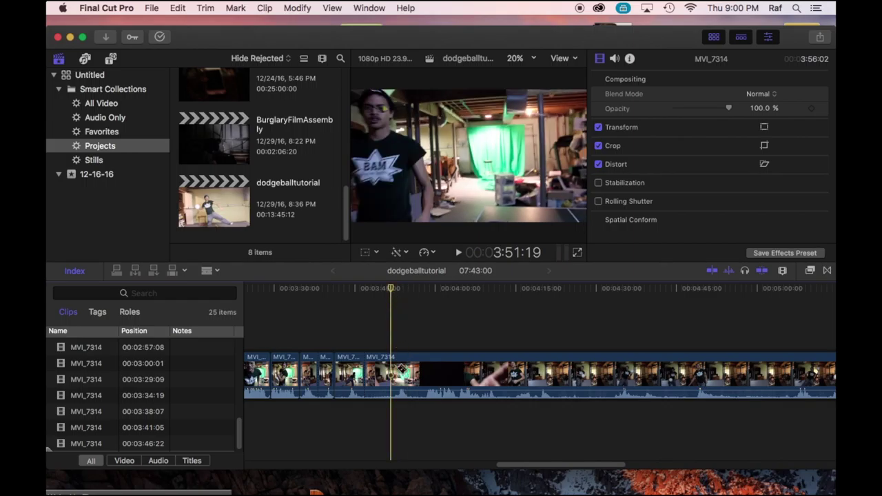
key(space)
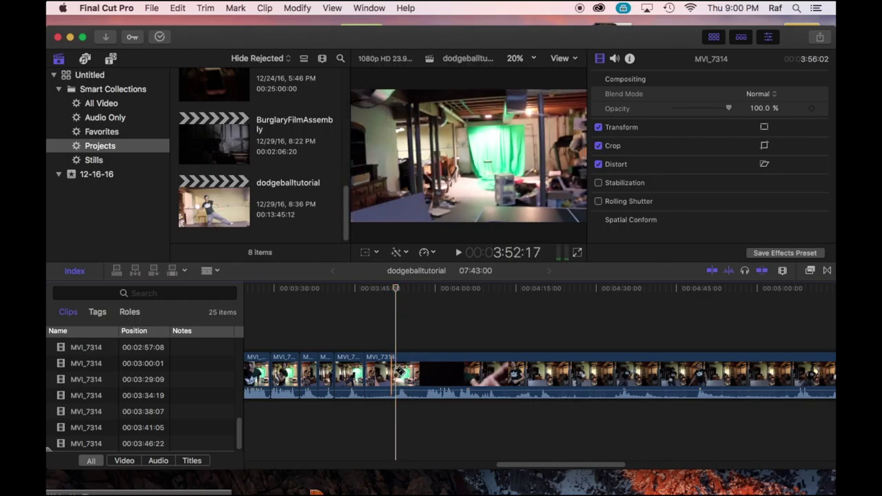
key(super+b)
key(space)
key(space)
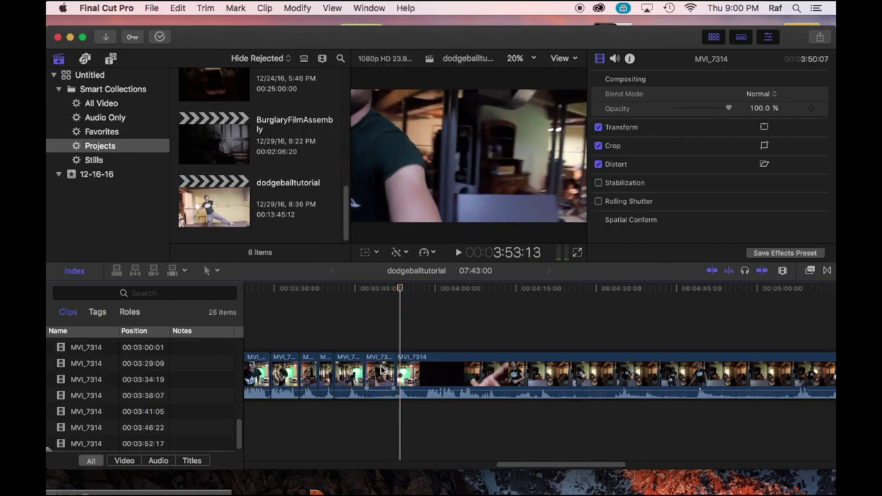
click(383, 371)
key(Delete)
Step: Play the footage from 3:46:22, split the clip at 3:49:19 and again near 3:52, and delete the segment between these two cuts
key(space)
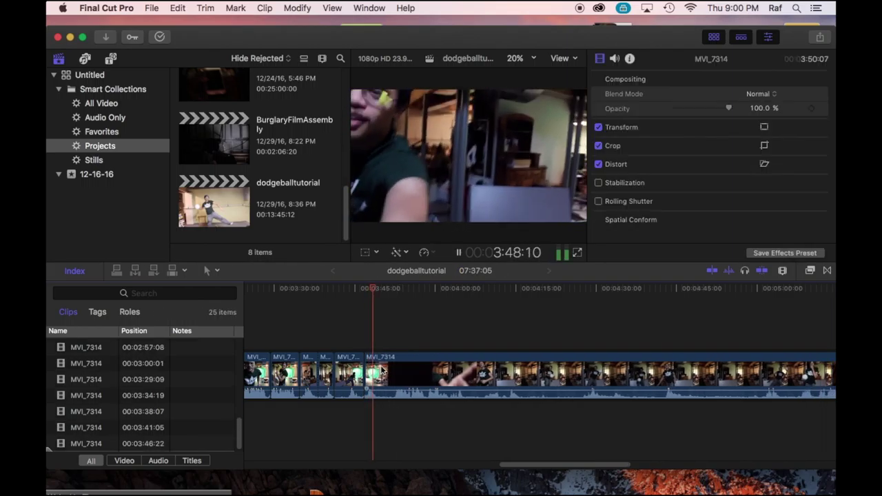
key(super+b)
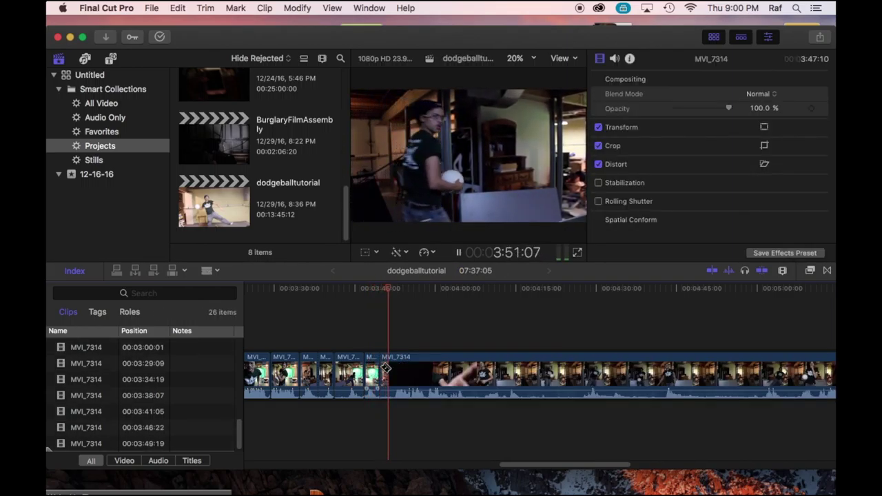
key(super+b)
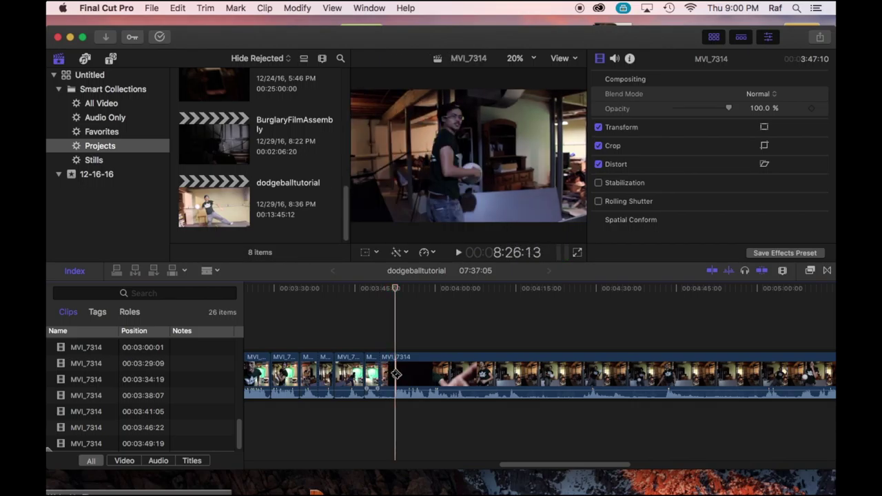
click(390, 372)
key(Delete)
Step: Play on from 3:49:19, split the clip at 3:55:07 and delete the segment between 3:49:19 and that cut
key(space)
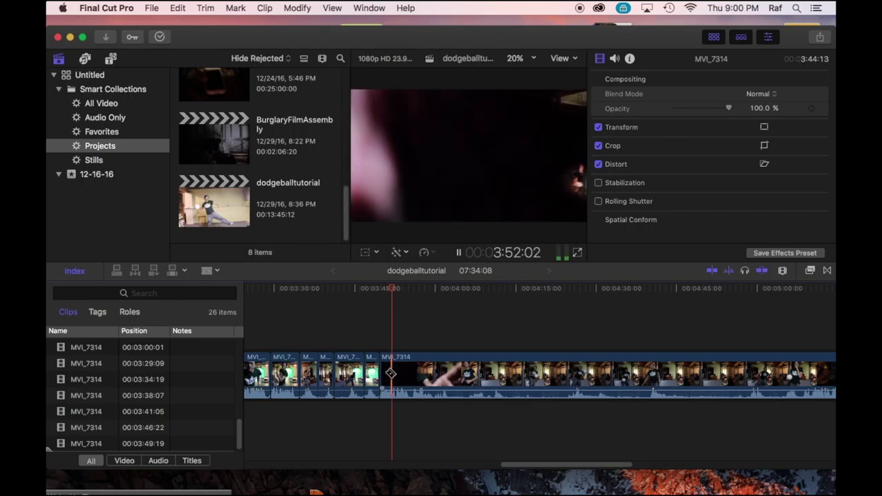
key(space)
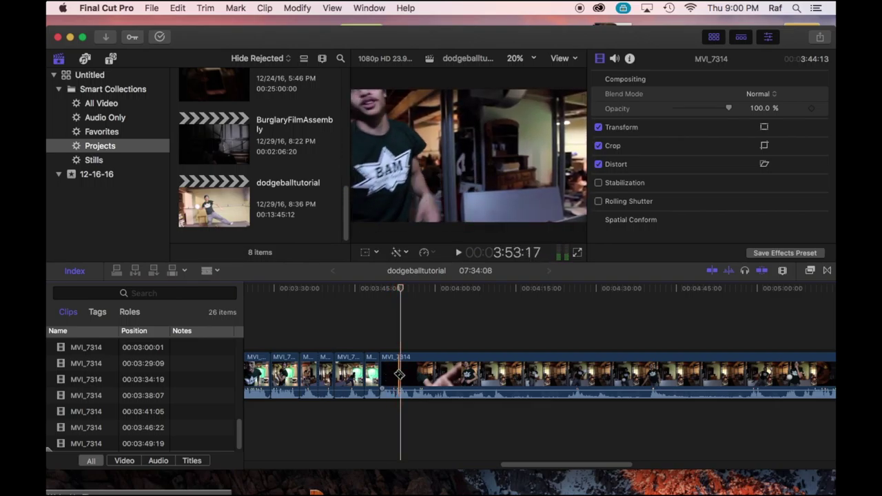
key(space)
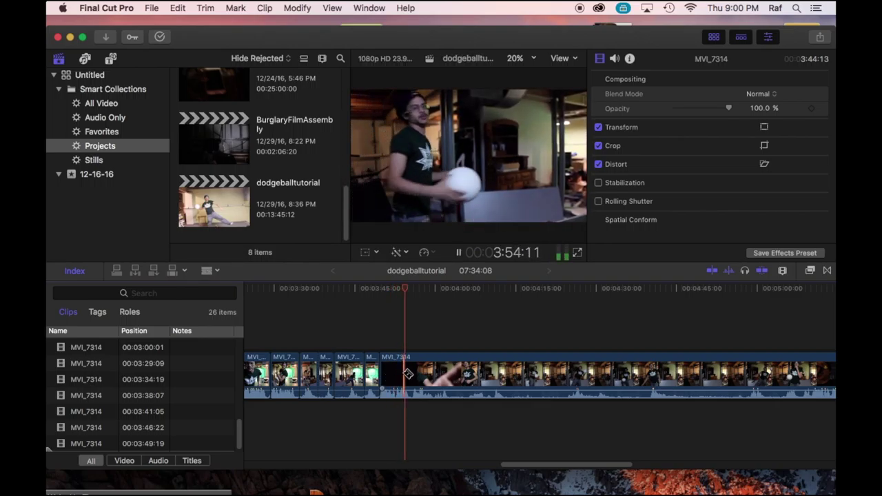
click(408, 373)
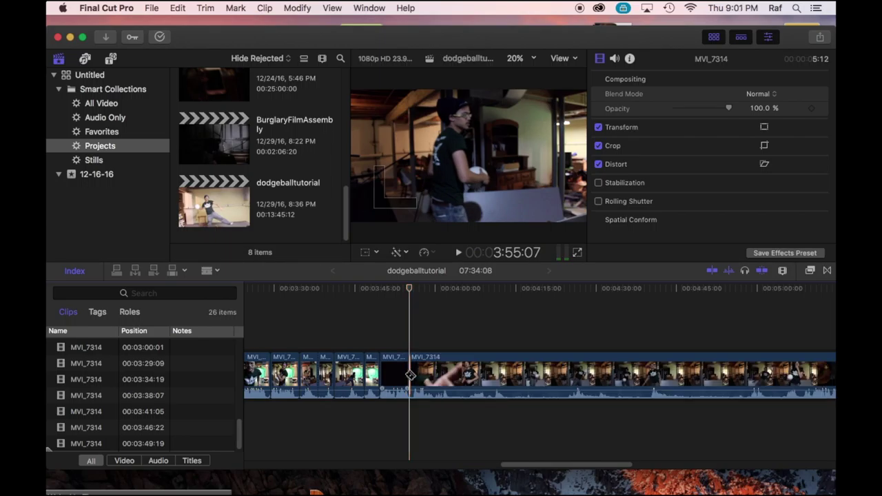
key(space)
key(a)
click(398, 371)
key(Delete)
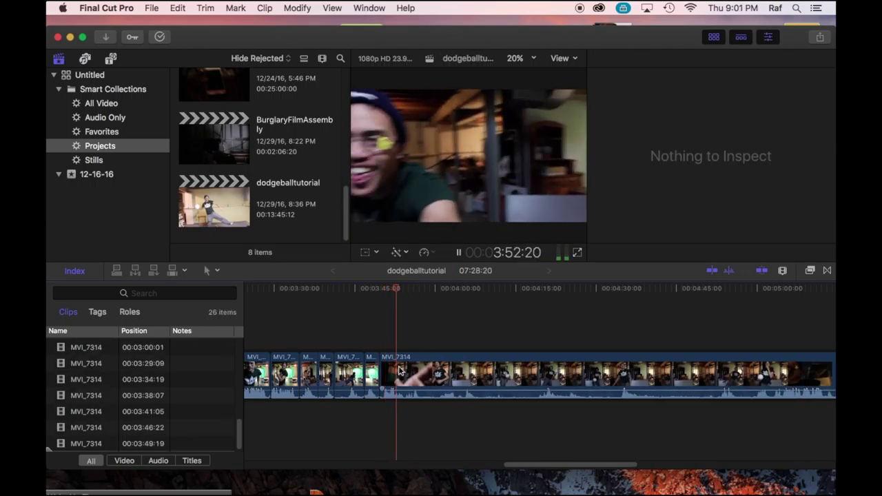
Step: Split the clip at 3:53:13 and delete the segment from 3:49:19 up to that cut
key(space)
click(404, 371)
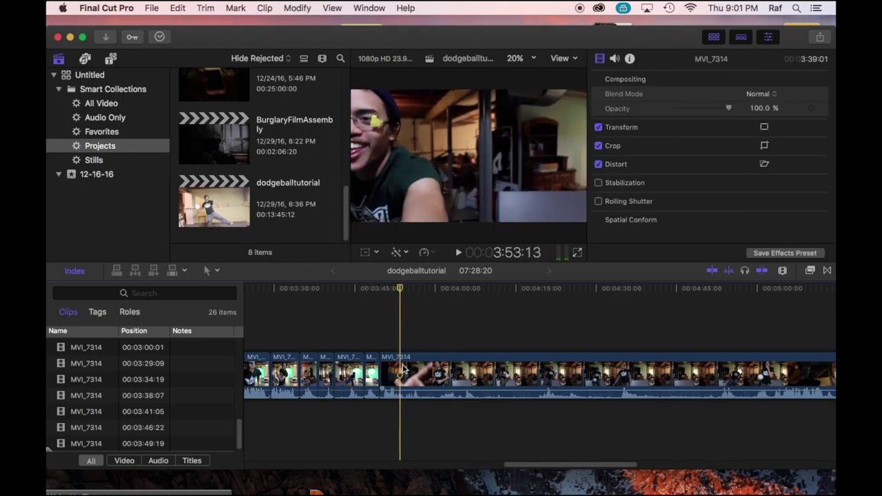
key(super+b)
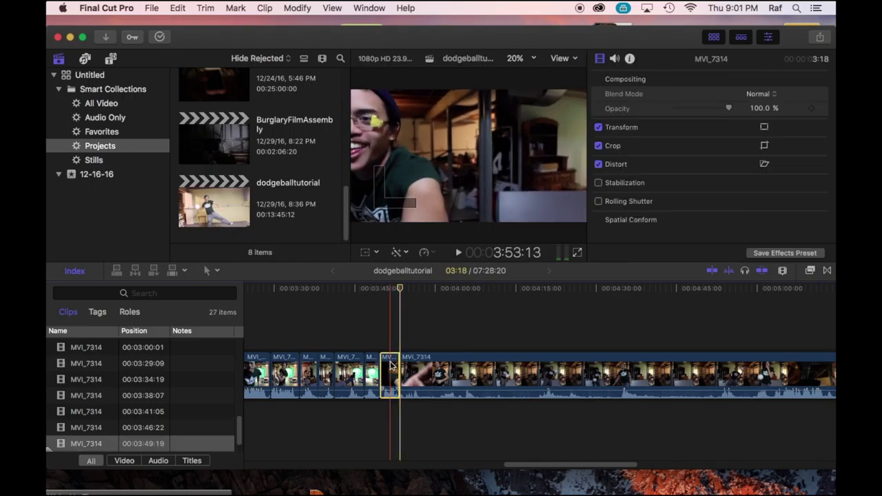
key(Delete)
Step: Play the footage after 3:49:19, split the clip at 3:53:18 and delete the segment before that cut
key(space)
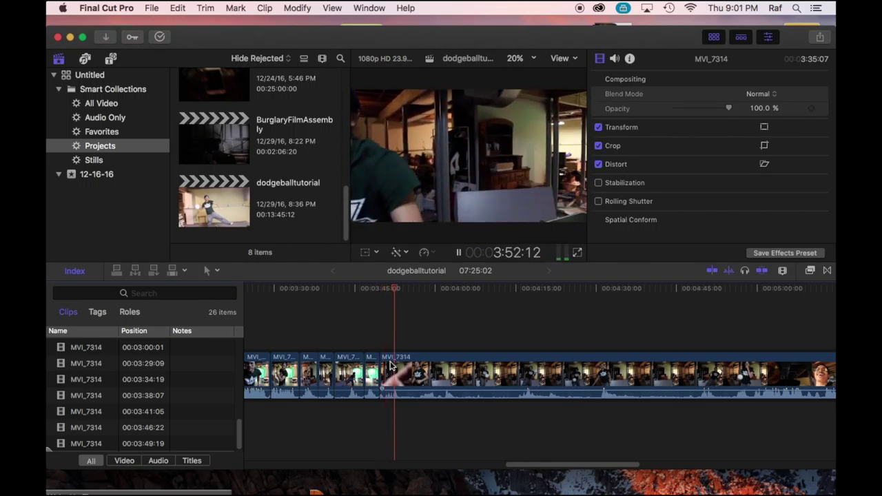
key(space)
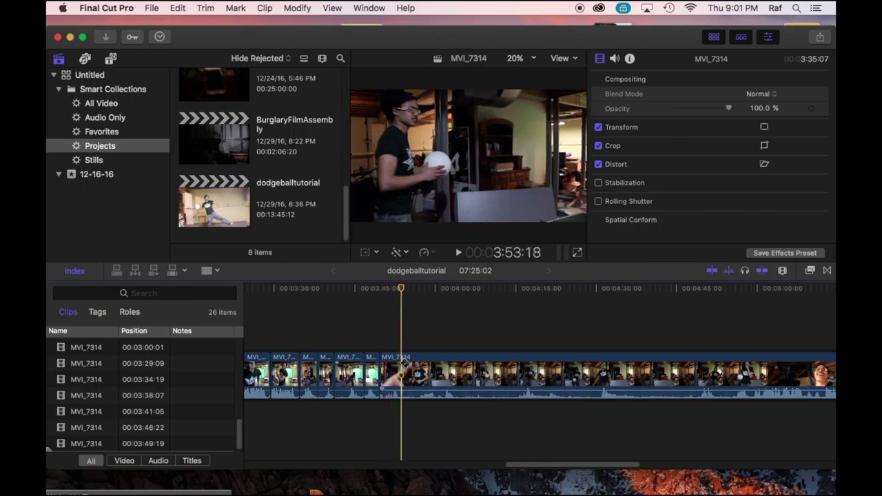
key(super+b)
click(394, 375)
key(Up)
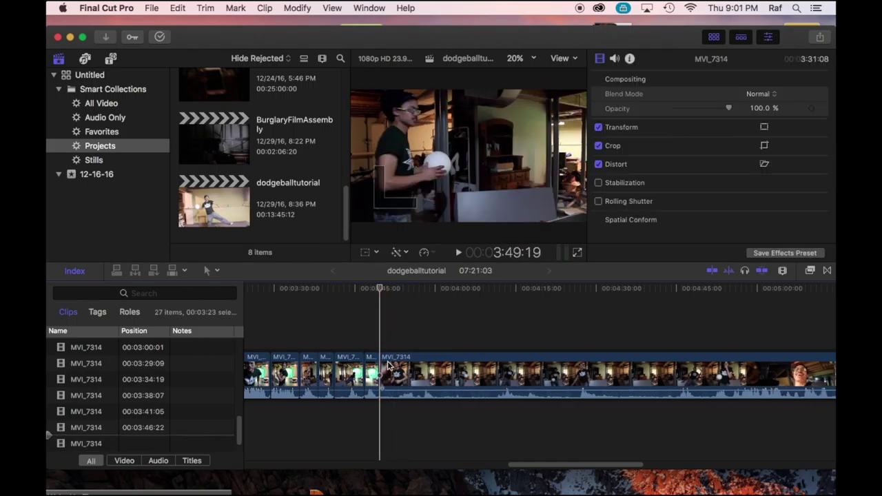
key(Delete)
Step: Skim the footage past 3:53, split the clip near 3:59 and delete the segment between 3:49:19 and that cut
key(space)
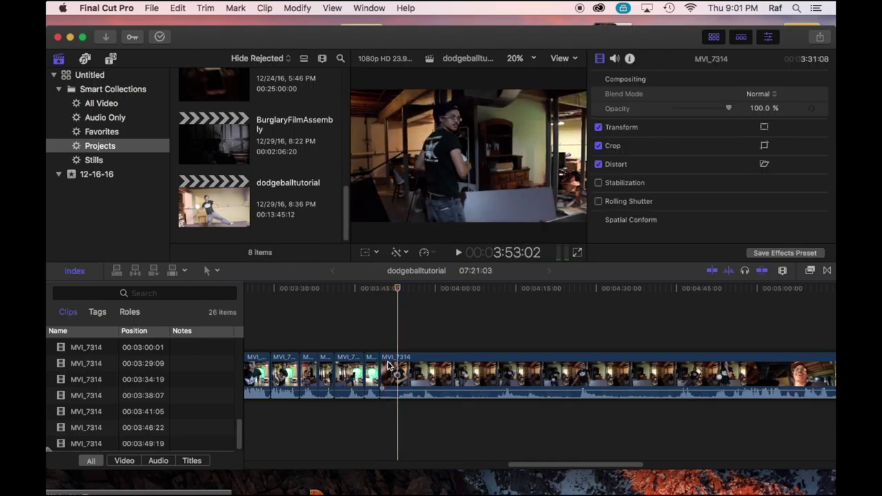
key(space)
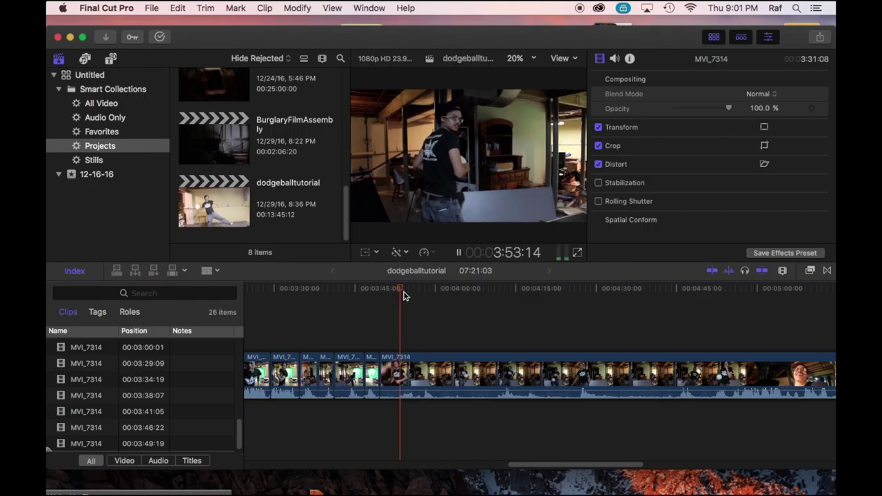
drag(405, 295, 433, 292)
key(super+b)
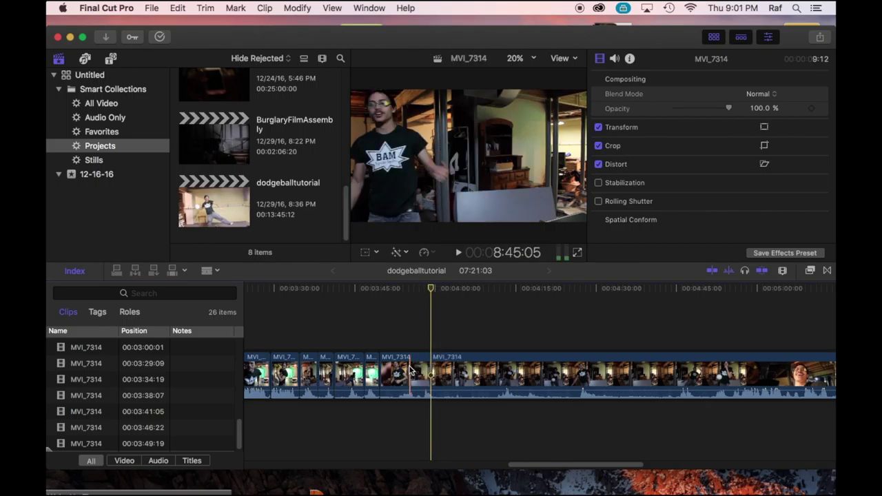
click(411, 372)
key(space)
key(Delete)
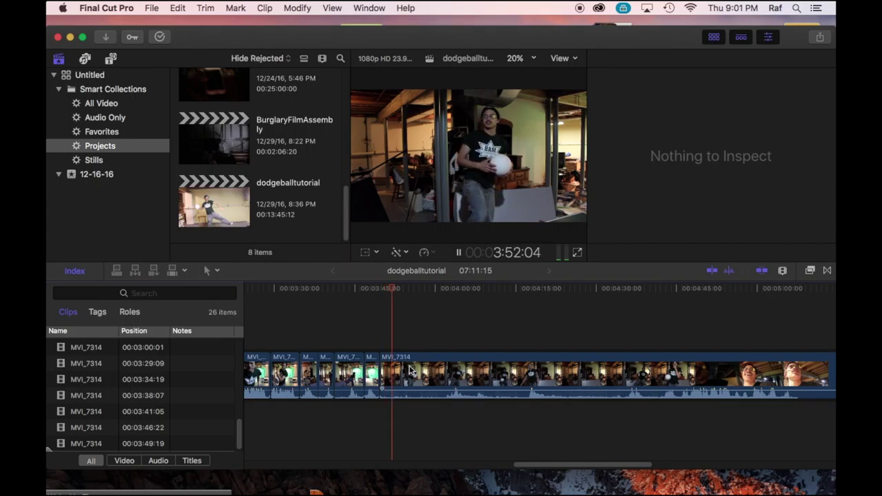
Step: Split the clip at 3:53:14, review the footage up to about 4:00 and delete the segment from 3:49:19 to the cut
key(space)
click(412, 371)
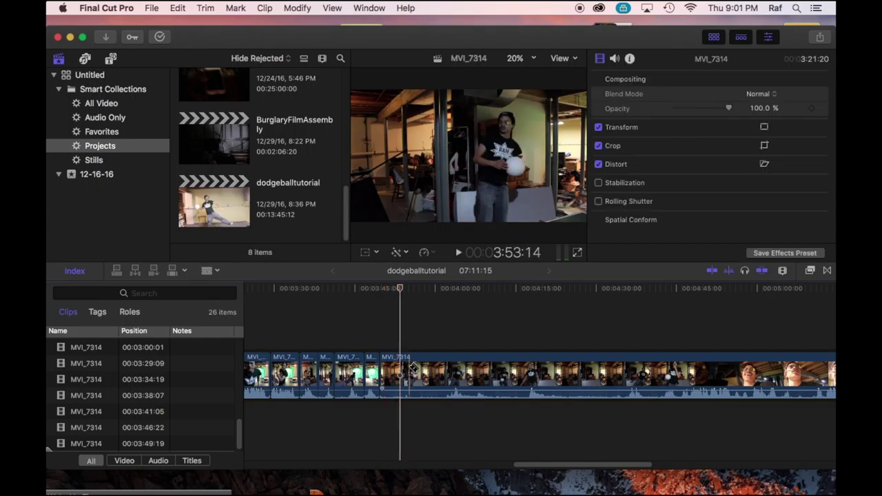
key(super+b)
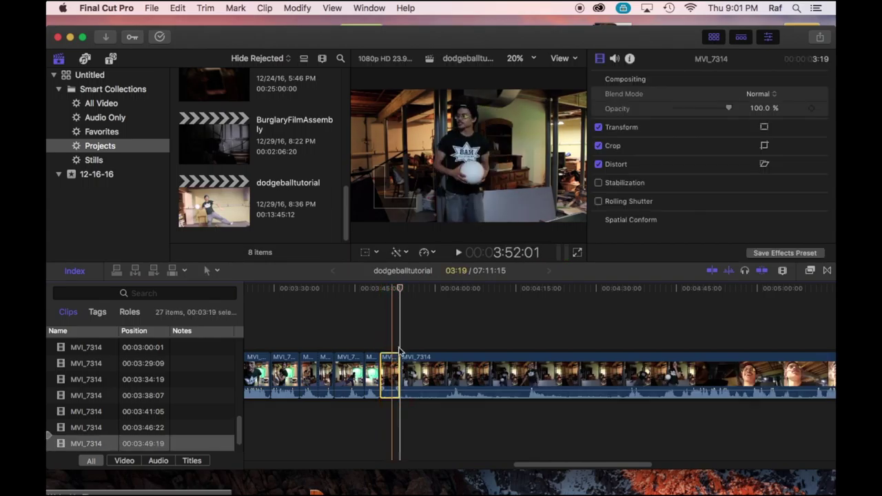
key(space)
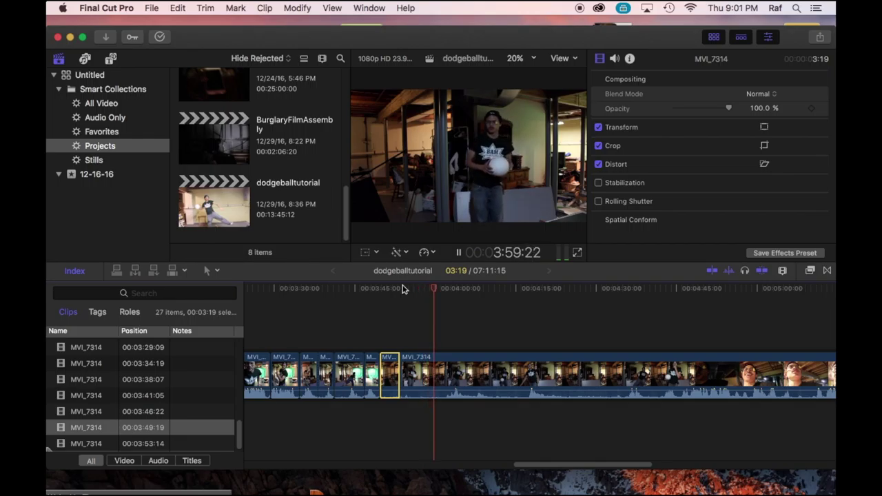
key(space)
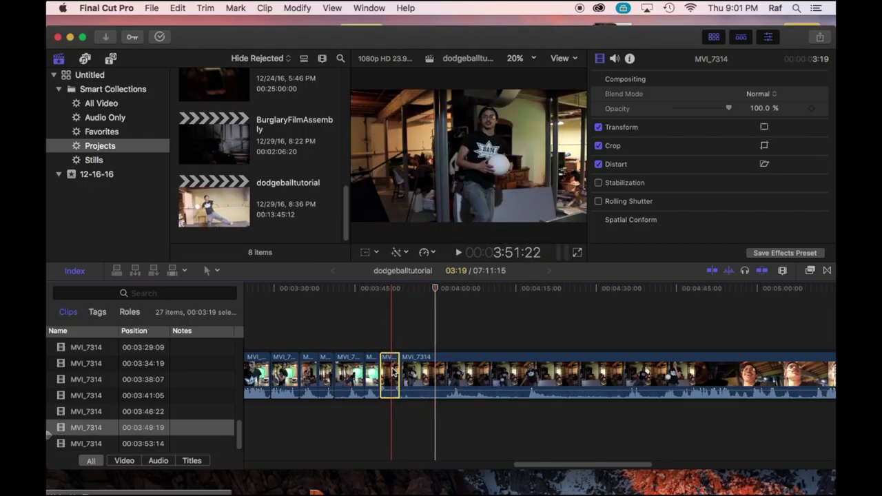
key(BackSpace)
Step: Split the clip at 3:52:15 and delete the segment between 3:49:19 and that cut
key(space)
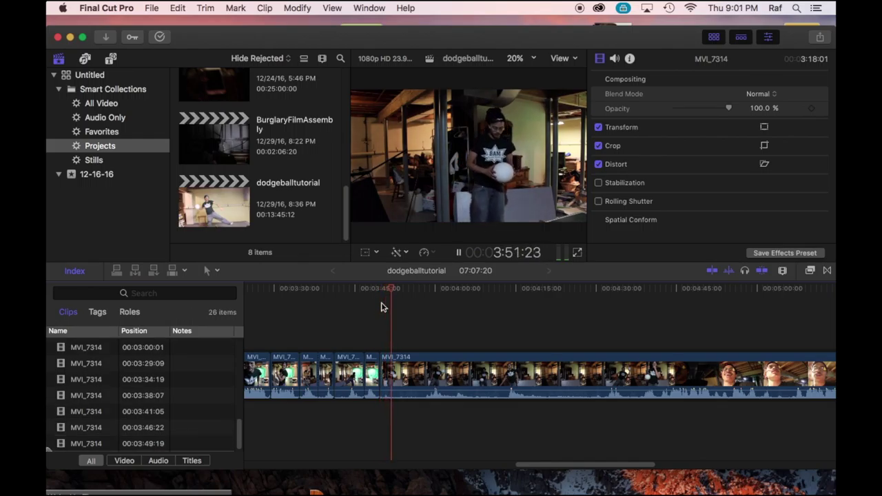
key(space)
click(394, 341)
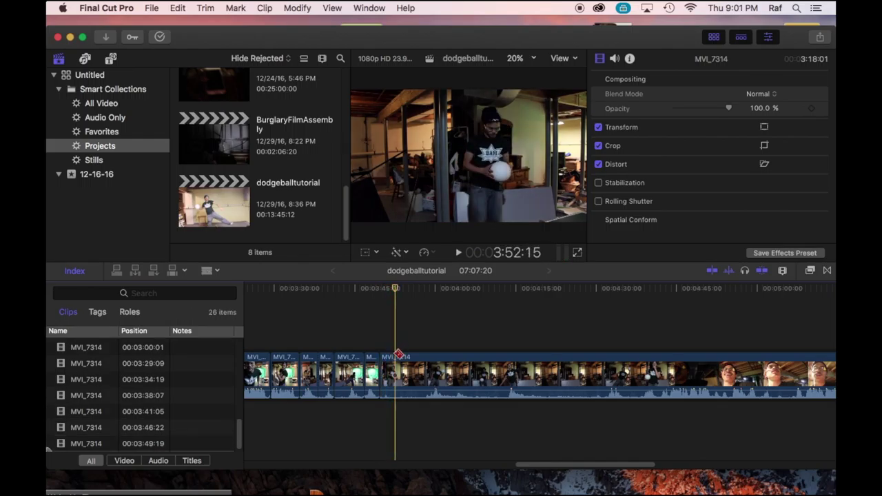
click(390, 365)
key(BackSpace)
Step: Play on from 3:49:19, split the clip at 3:58:20 and 4:02:03, and delete the segment between these two cuts
key(space)
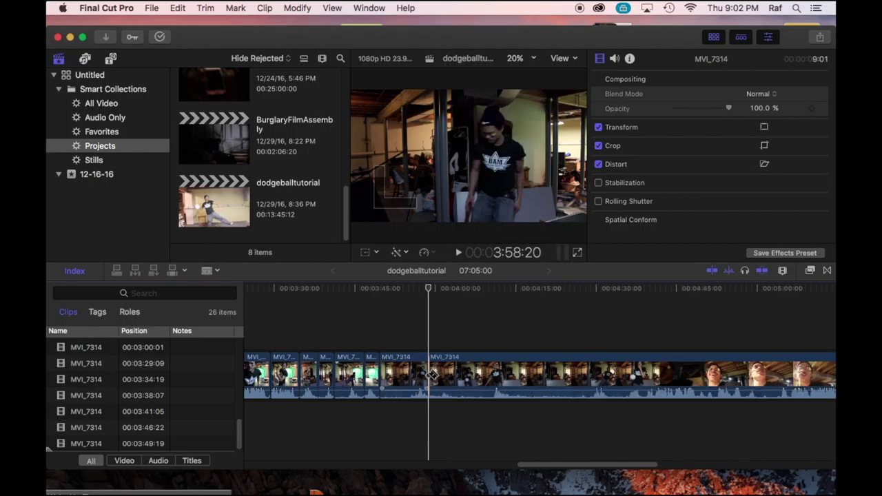
key(super+b)
key(space)
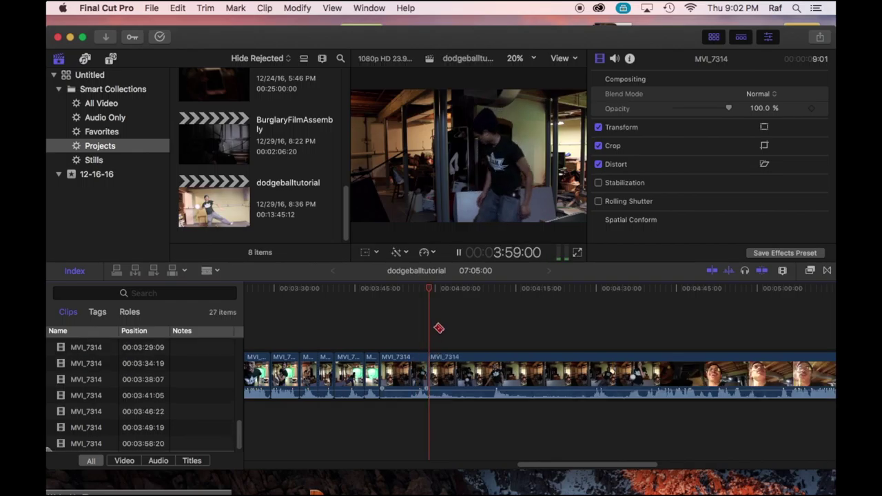
click(433, 296)
key(space)
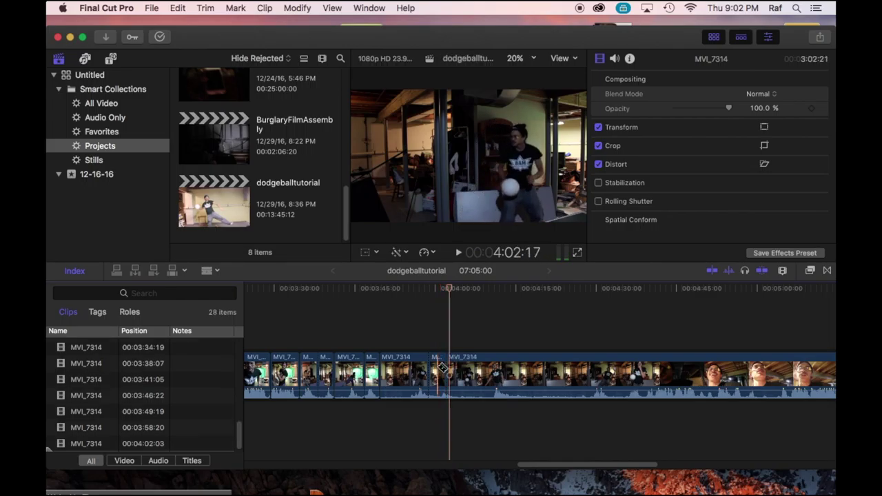
key(a)
click(441, 372)
key(BackSpace)
Step: Split the clip at 4:02:18 and delete the segment between 3:58:20 and that cut
key(space)
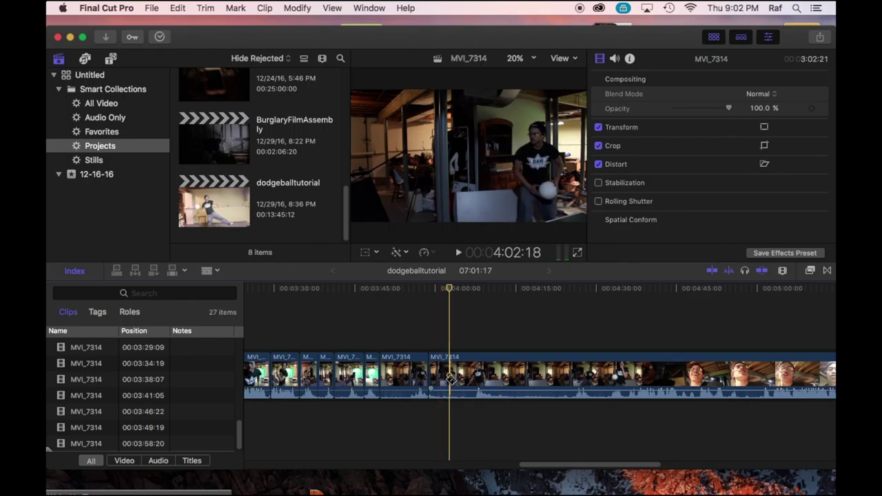
key(super+z)
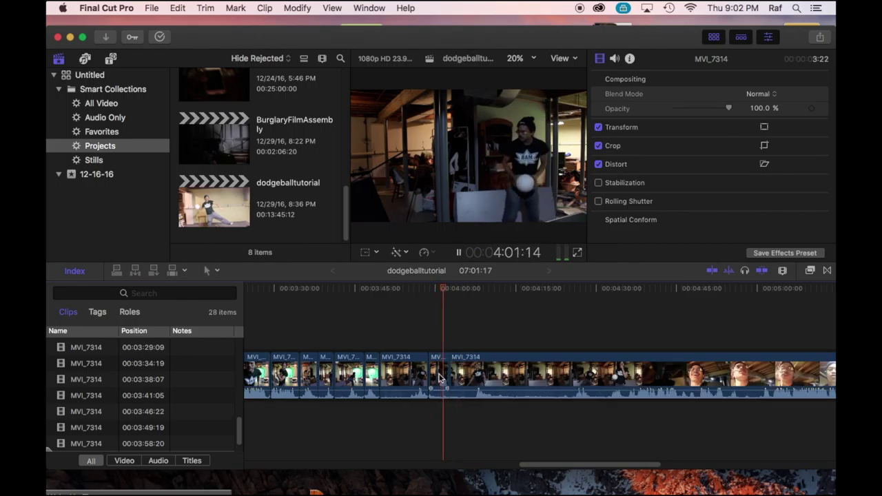
click(442, 376)
key(BackSpace)
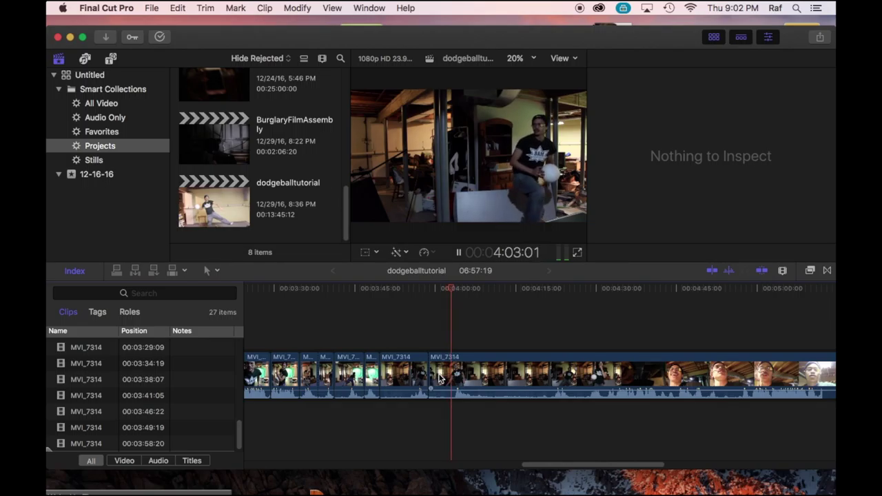
Step: Play the footage following 3:58:20, split the clip at 4:06:22 and play on past the cut
click(440, 378)
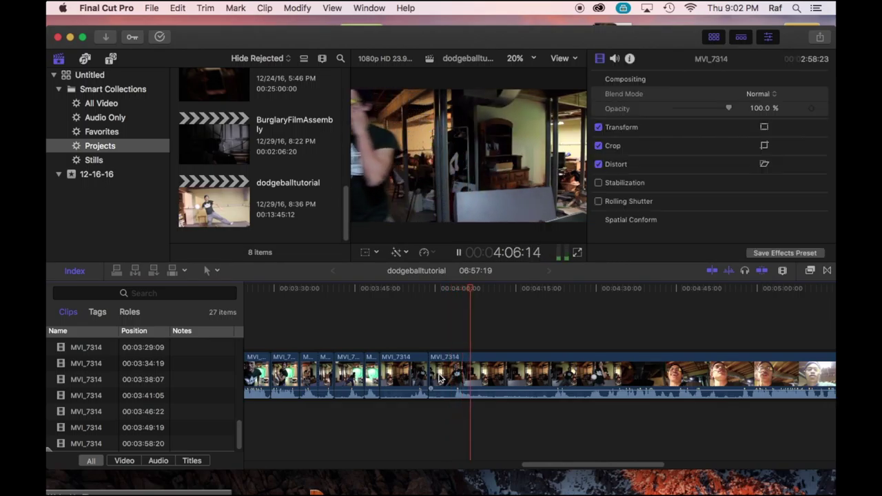
key(space)
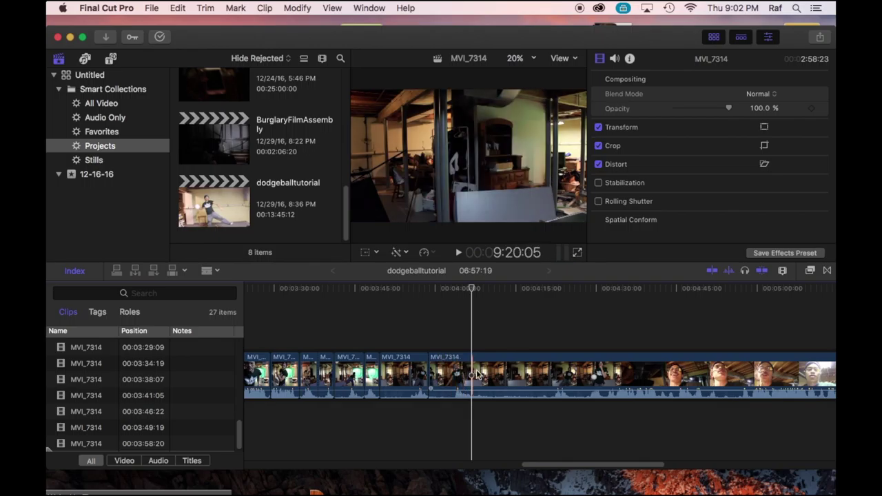
key(super+b)
key(space)
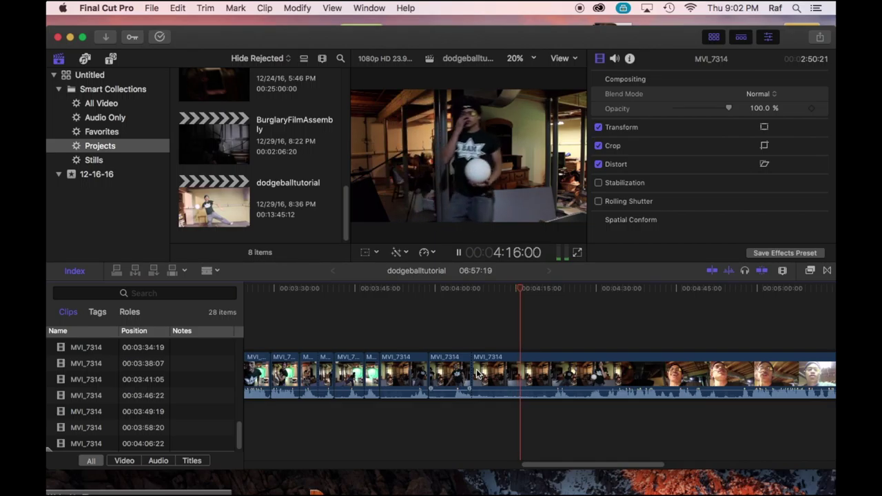
Step: Split the clip at 4:18:00 and delete the segment between 4:06:22 and that cut
click(529, 372)
key(a)
key(space)
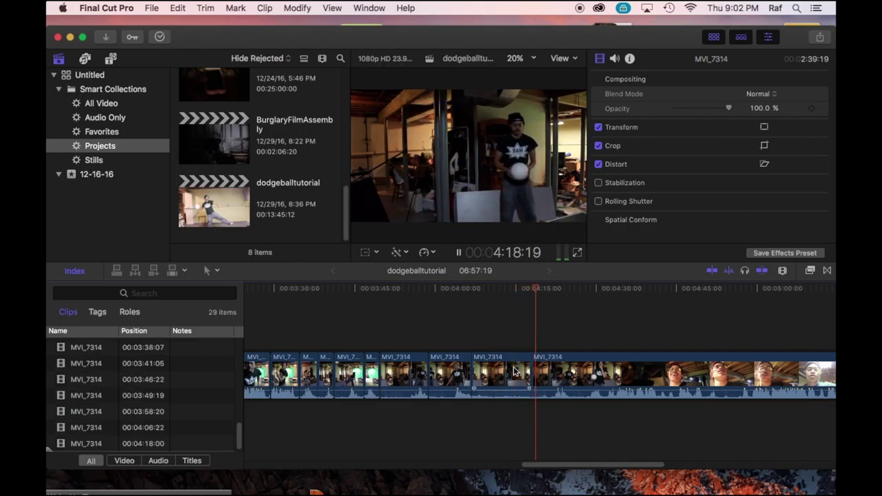
click(513, 372)
key(Delete)
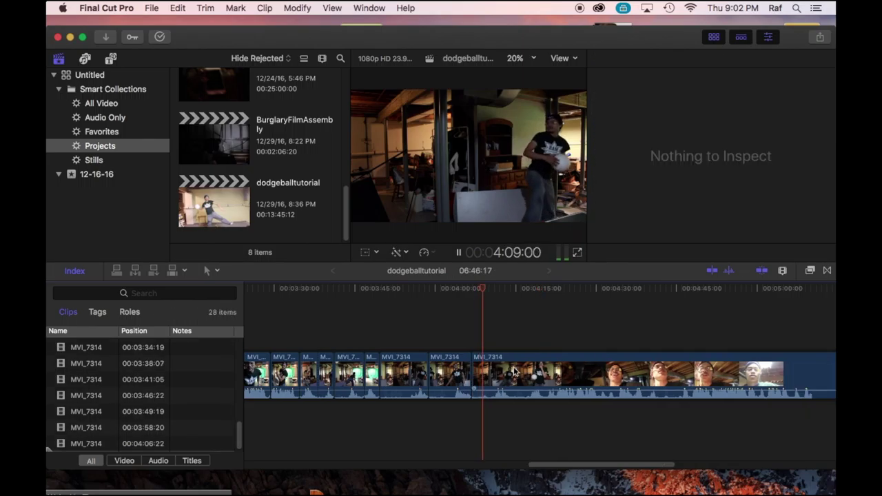
Step: Play on from 4:06:22 and split the clip at 4:14:17
click(513, 372)
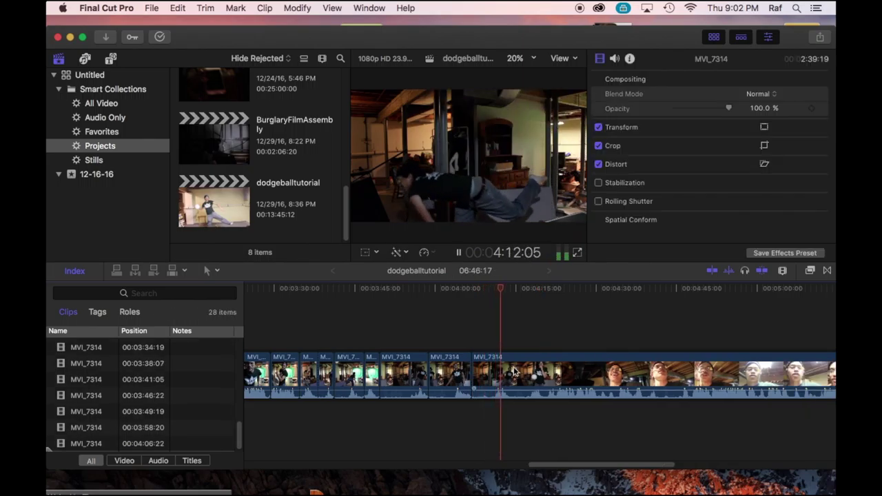
key(space)
key(space)
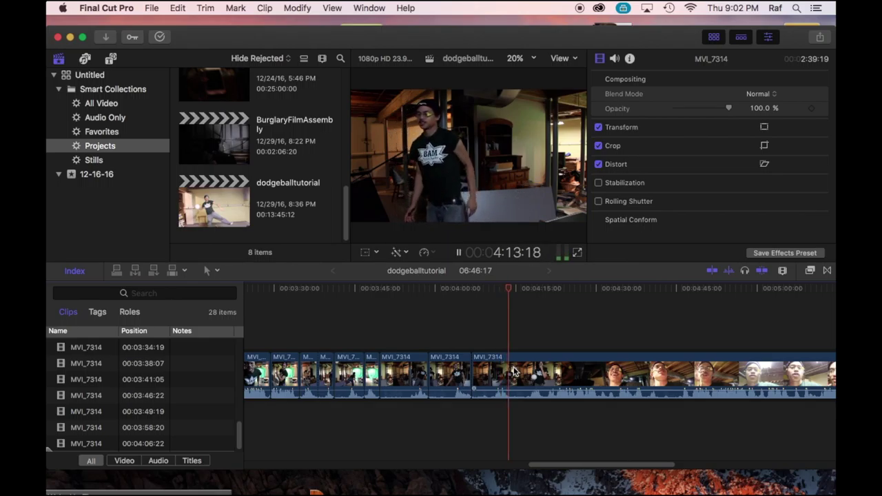
key(b)
click(514, 372)
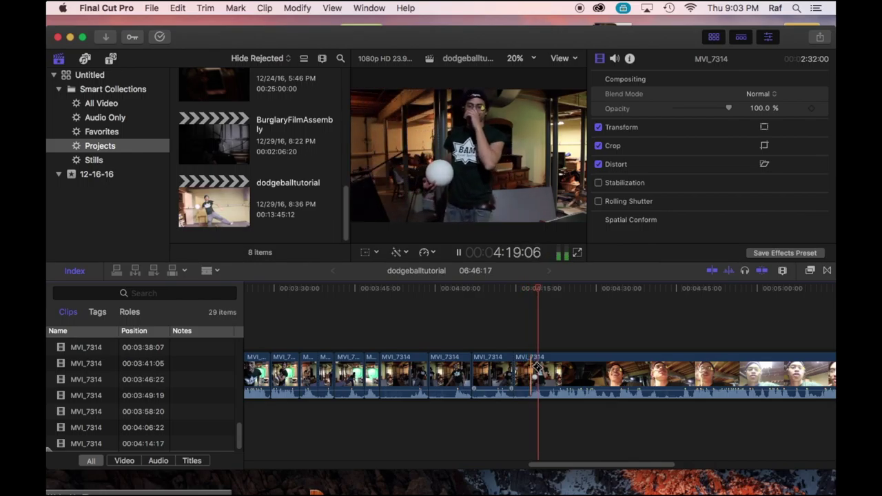
Step: Play the footage following 4:14:17, split the clip at 4:20:12 and play on past the cut
key(space)
click(541, 370)
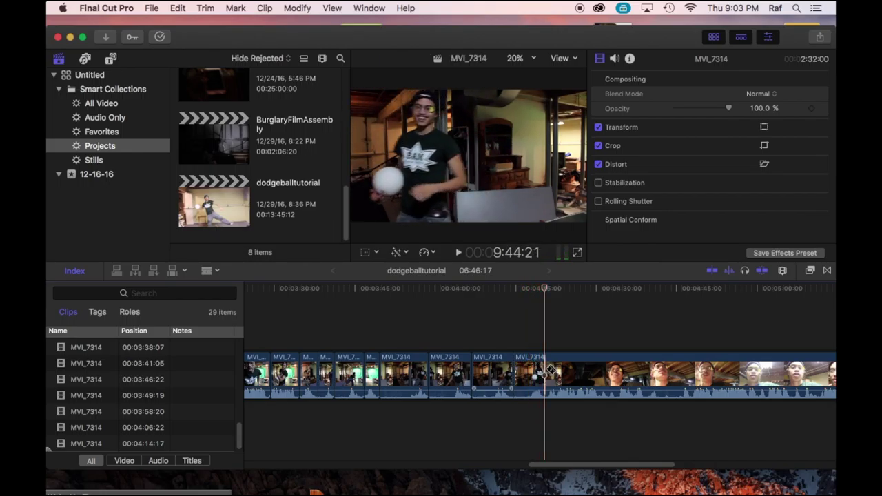
key(super+b)
key(space)
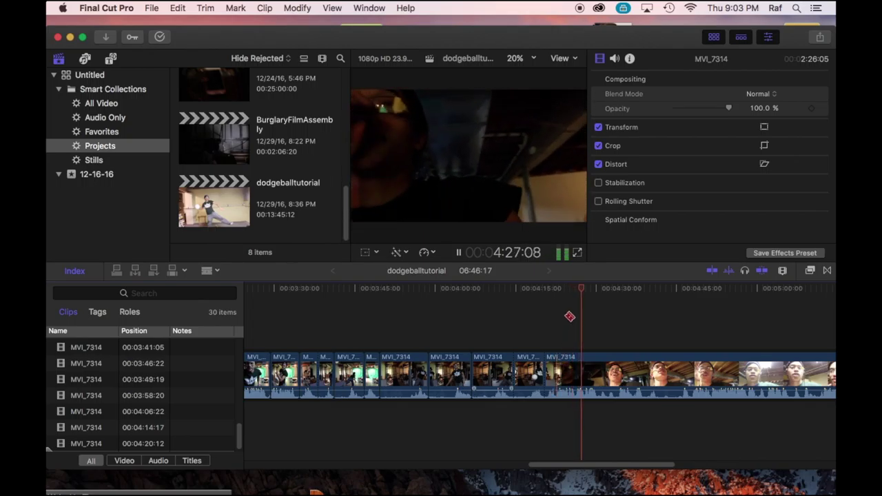
Step: Replay the footage around 4:24:00 and split the clip at 4:24:21
key(space)
click(562, 290)
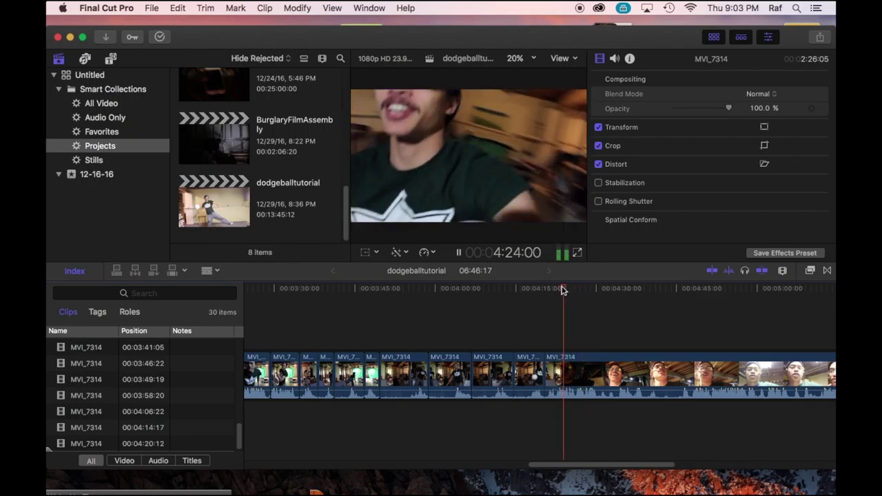
key(space)
click(569, 371)
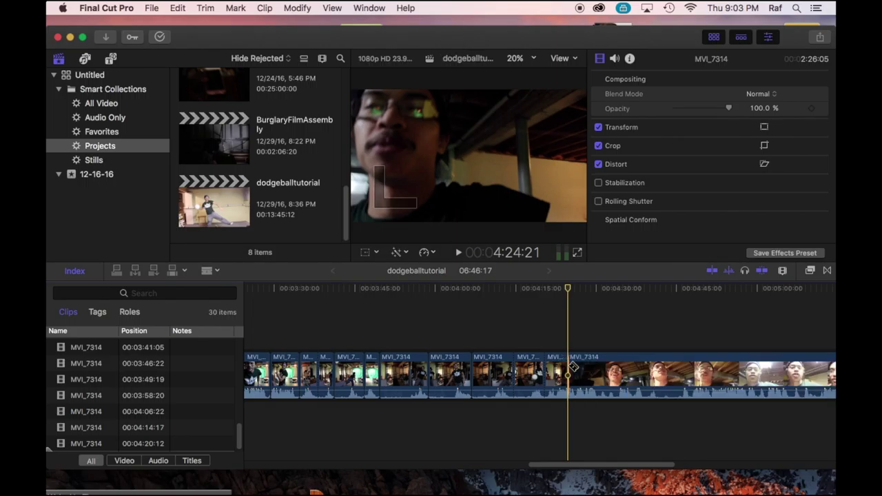
Step: Play the footage following 4:24:21 in short stretches to check whether it is usable
key(space)
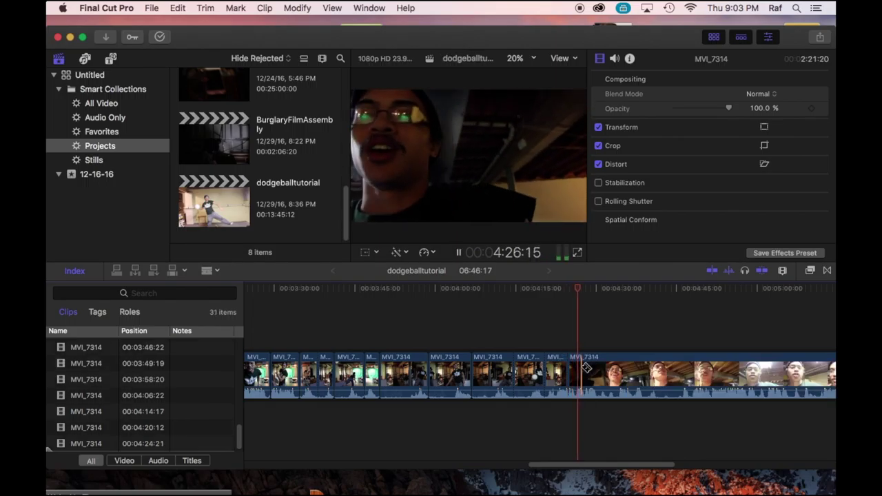
key(space)
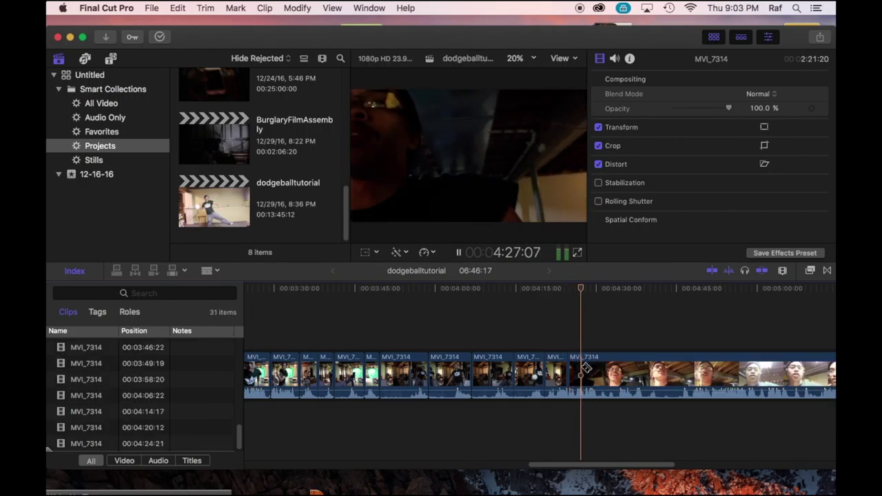
key(space)
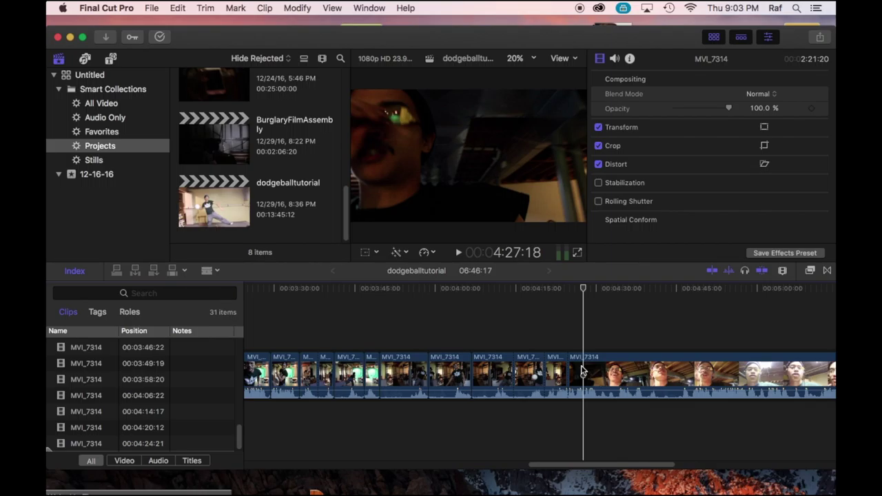
key(space)
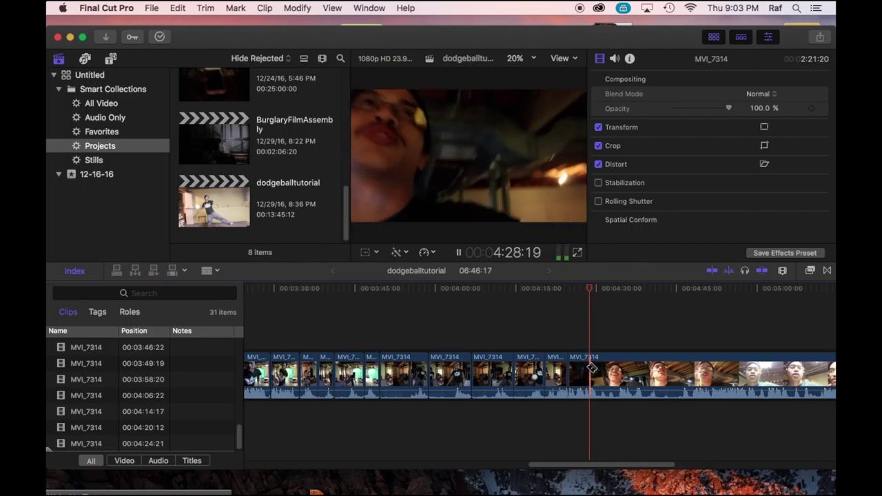
key(space)
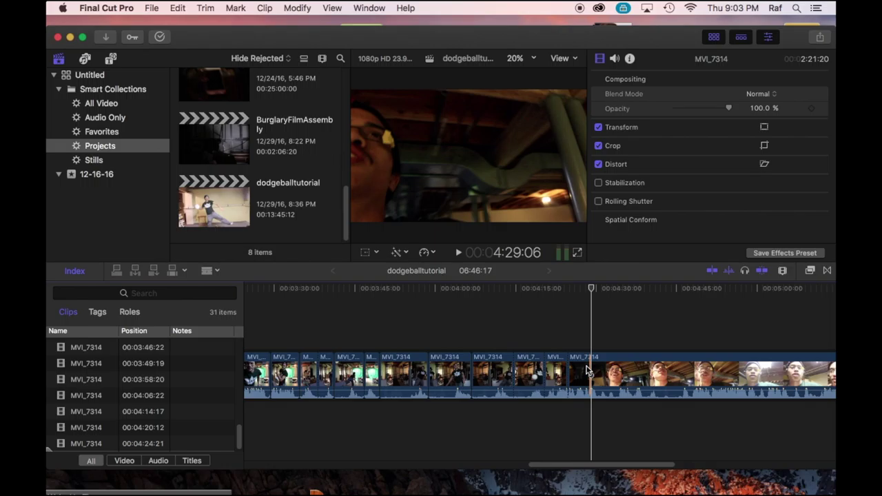
key(space)
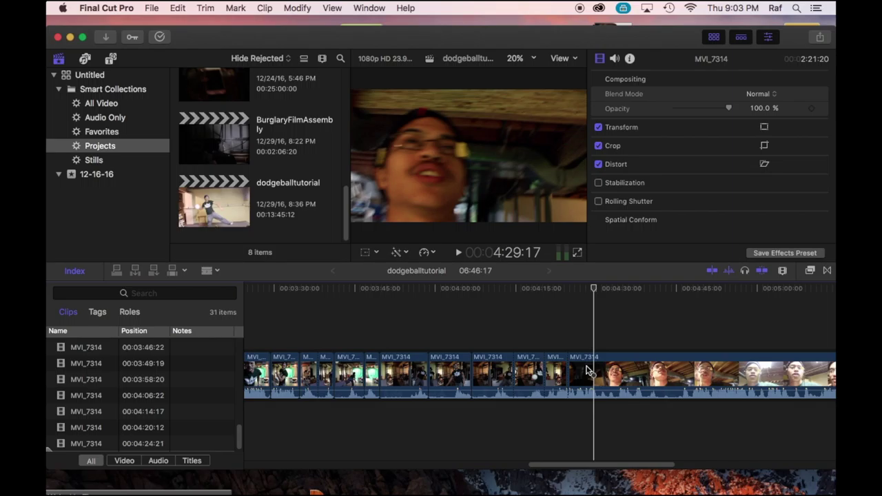
key(space)
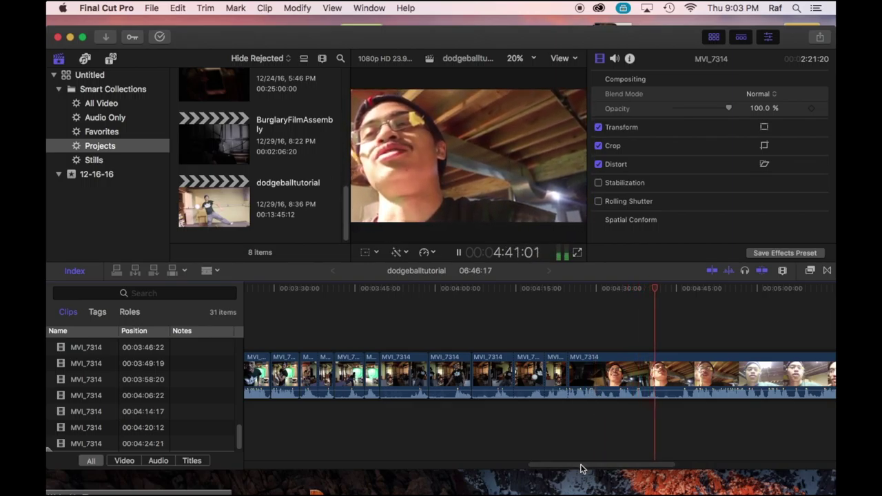
Step: Sample the rest of the last MVI_7314 clip at several points from about 4:45 to 6:36 to judge its content
drag(581, 465, 655, 460)
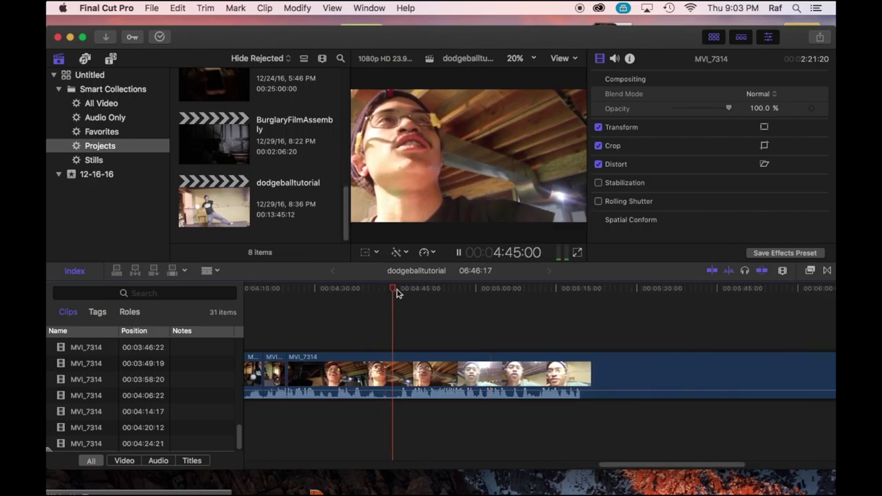
drag(397, 293, 441, 293)
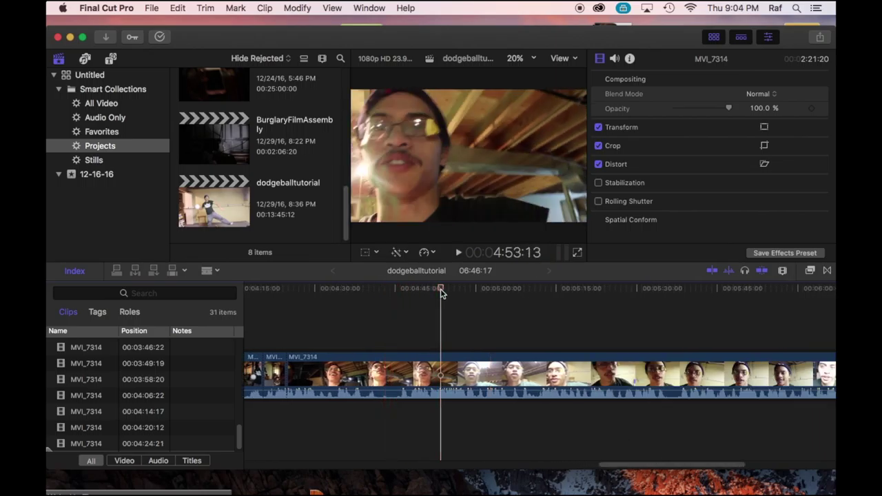
key(space)
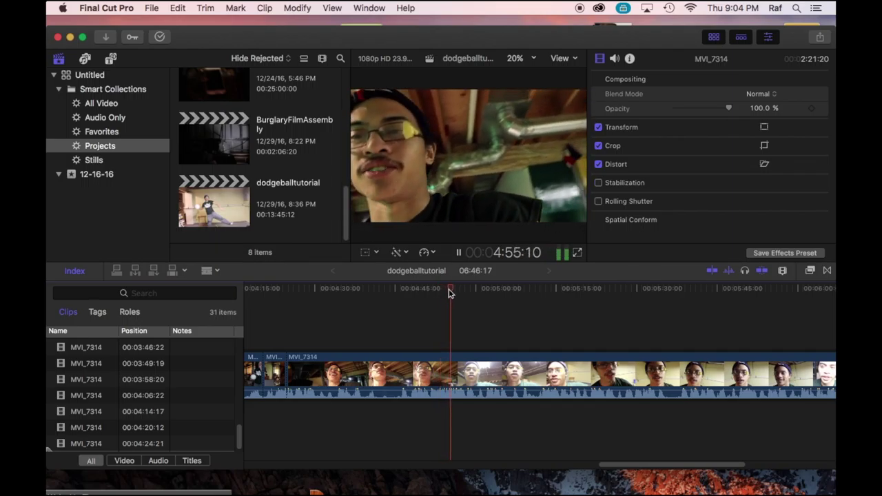
drag(532, 293, 554, 298)
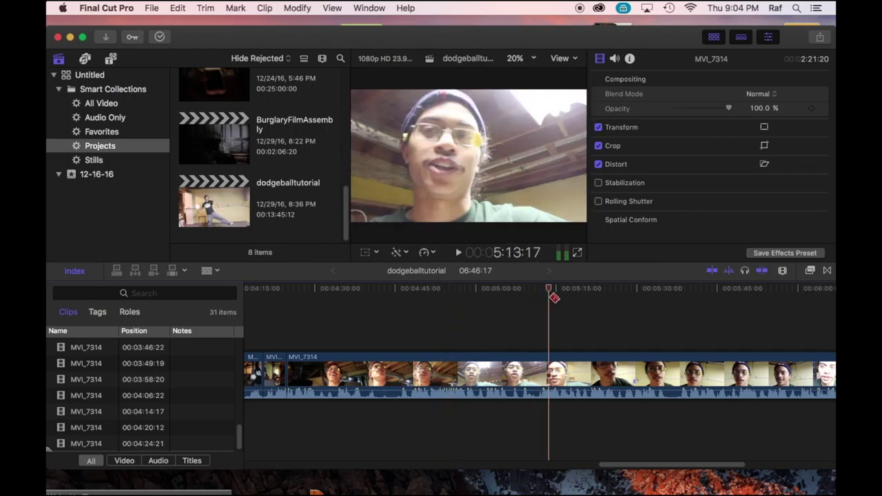
key(space)
drag(623, 465, 670, 463)
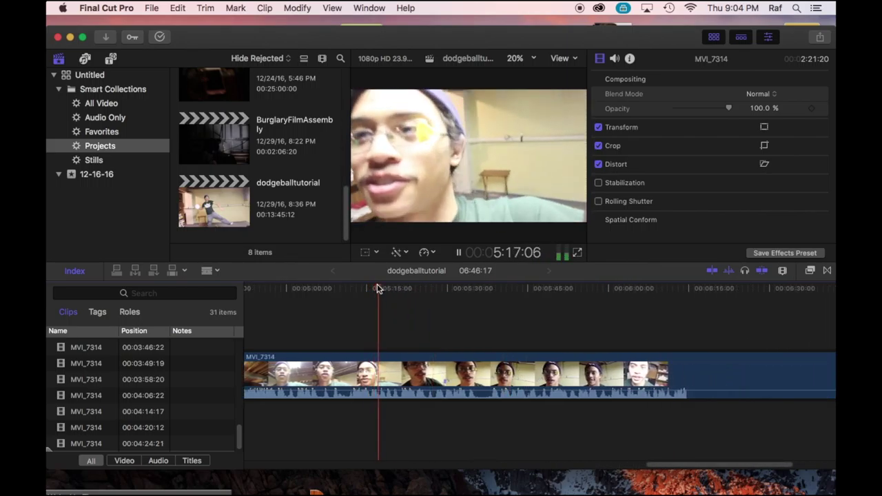
click(446, 288)
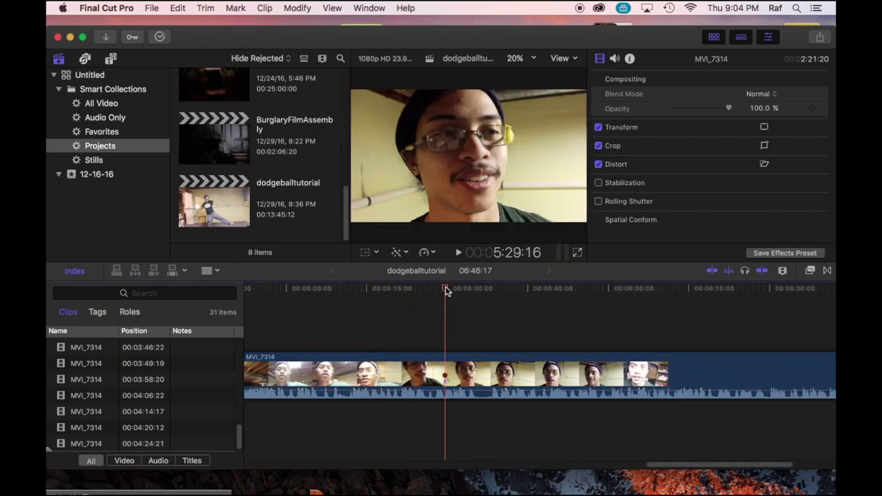
key(space)
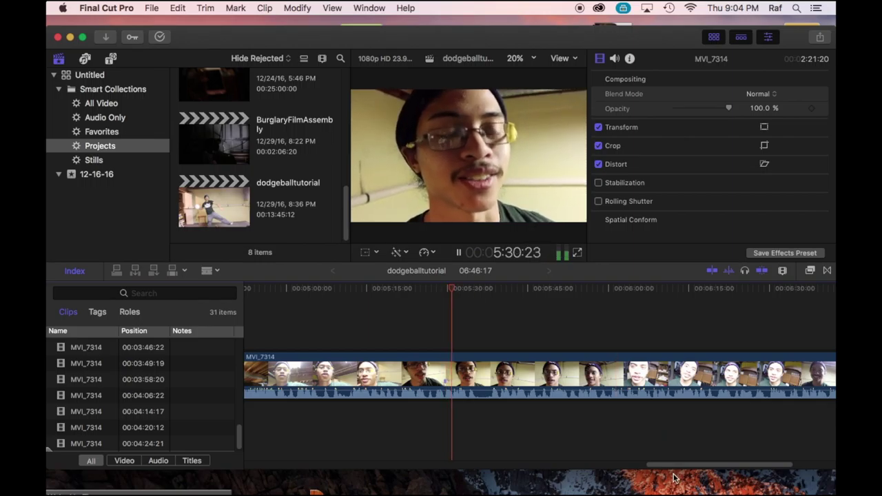
drag(670, 466, 729, 467)
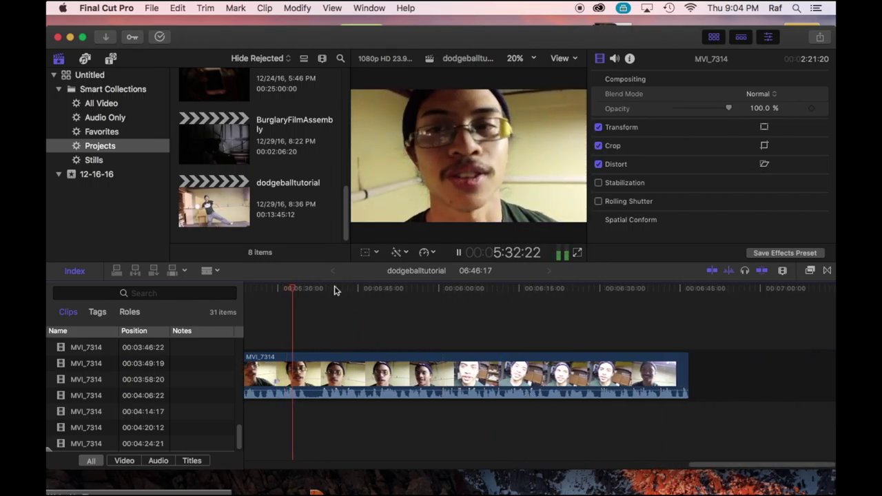
key(space)
click(405, 288)
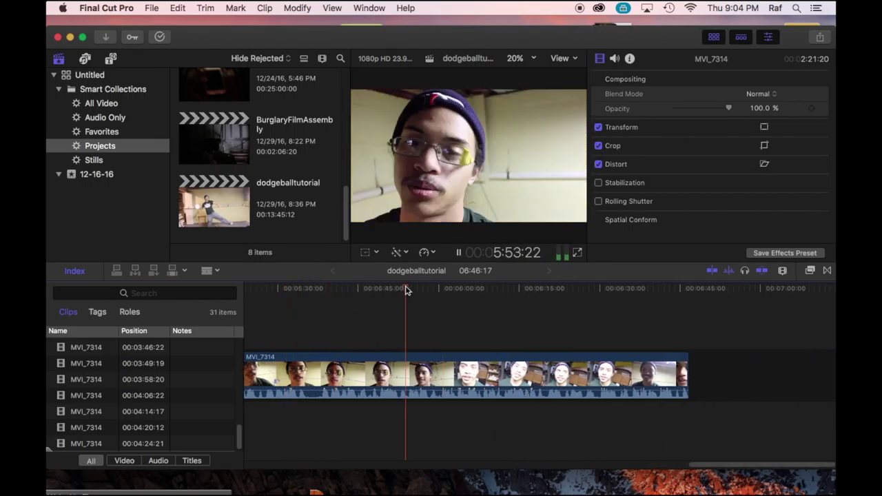
drag(408, 289, 510, 292)
key(space)
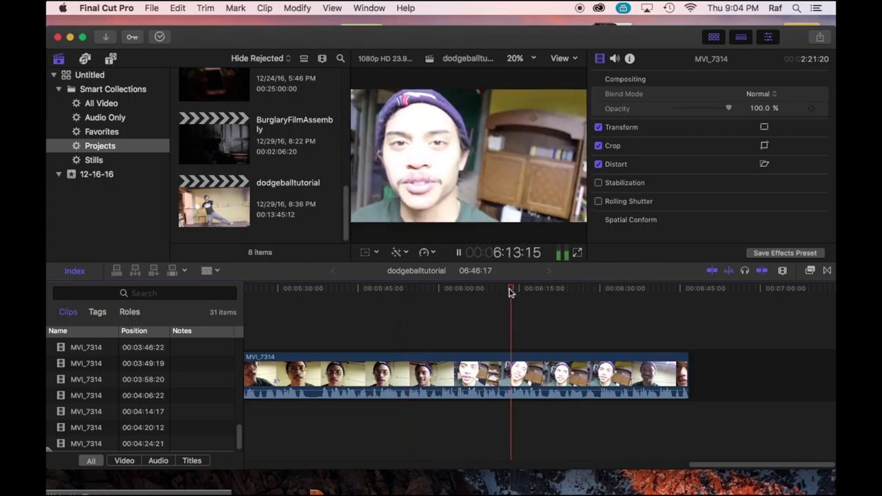
click(631, 290)
key(space)
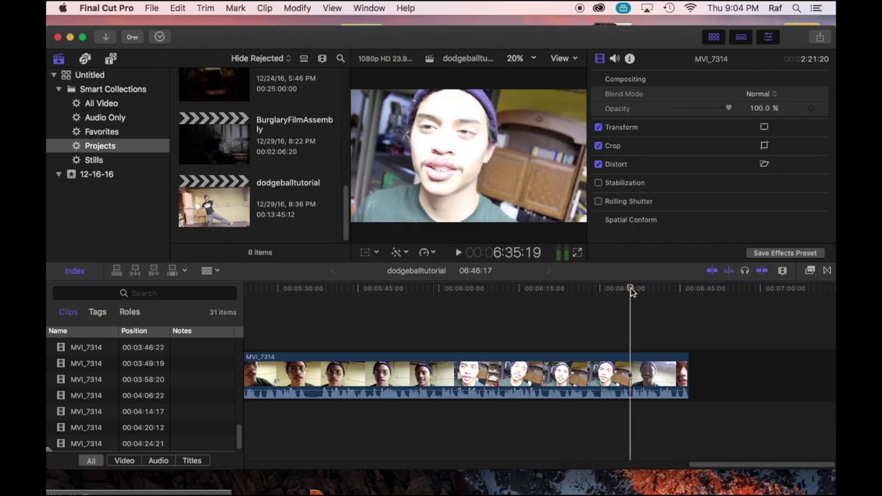
key(space)
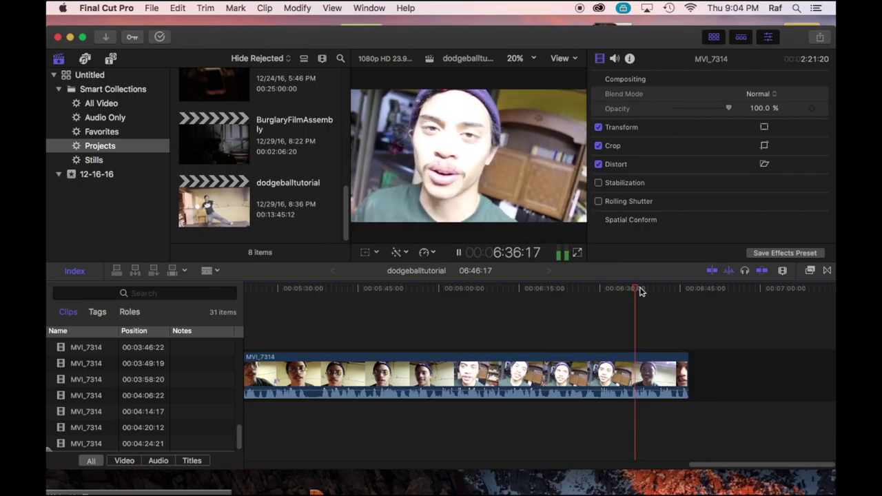
Step: Check the end of the last MVI_7314 clip and delete the whole clip following the 4:24:21 cut
click(686, 292)
key(space)
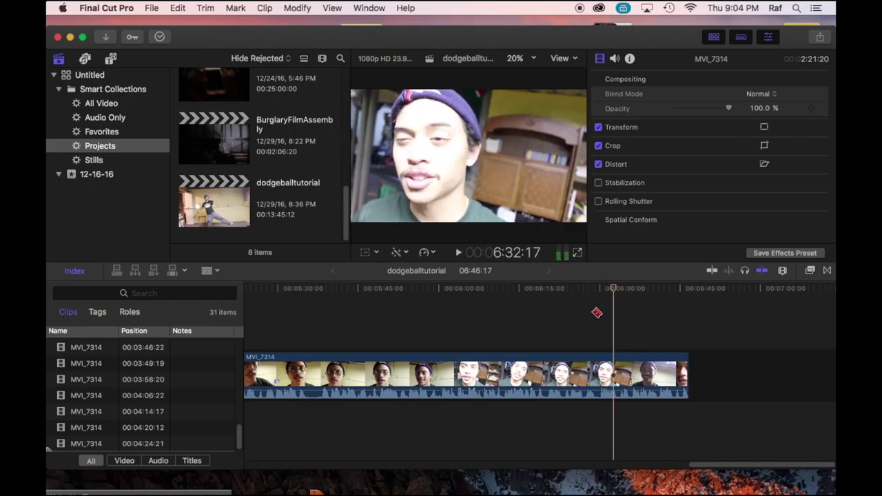
click(566, 376)
key(BackSpace)
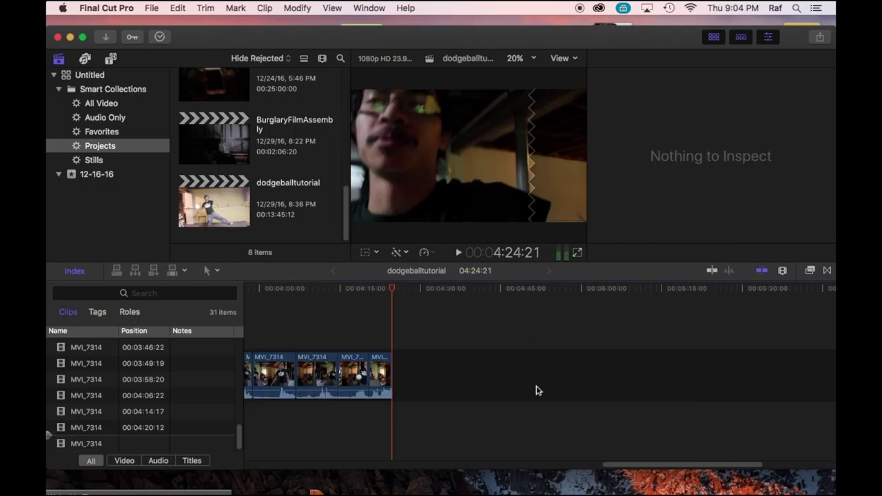
Step: Play the opening of the timeline, split the third MVI_7313 clip at 0:10:11 and skip ahead to about 0:19
drag(635, 464, 250, 442)
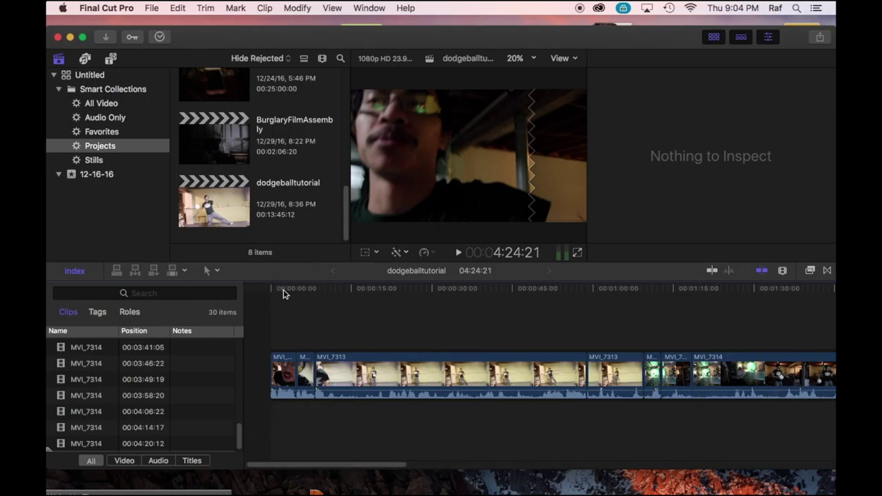
key(space)
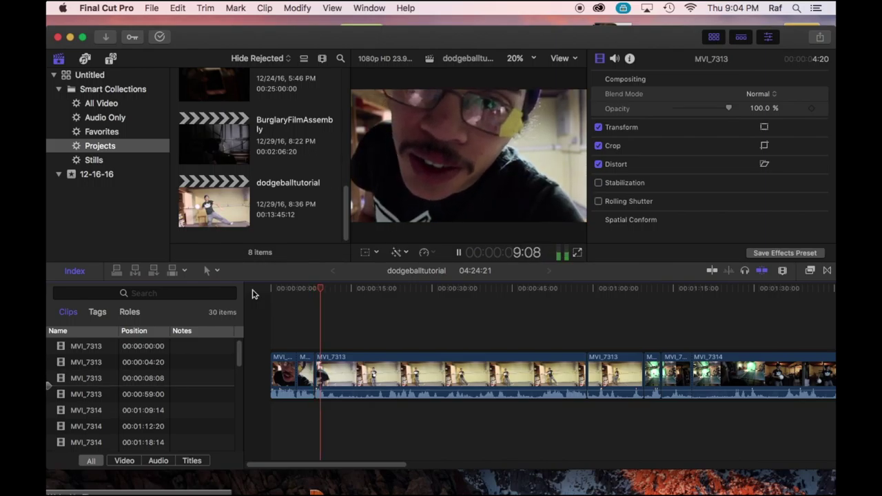
key(space)
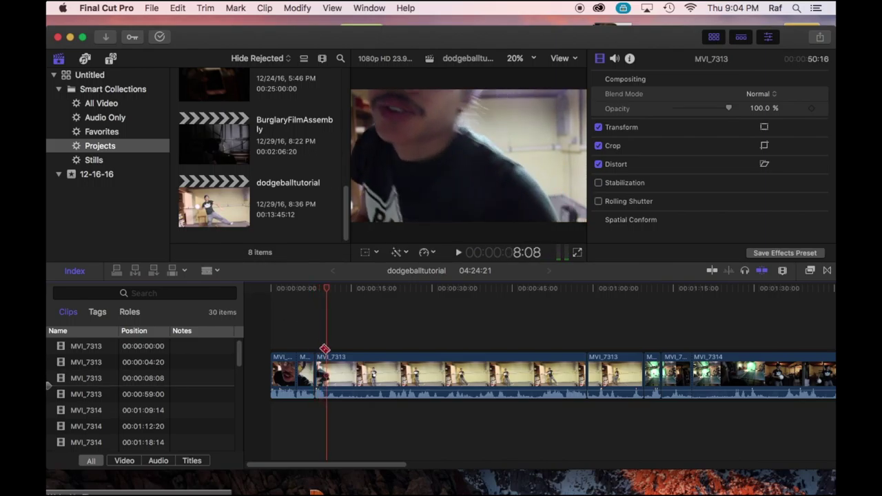
key(super+b)
key(space)
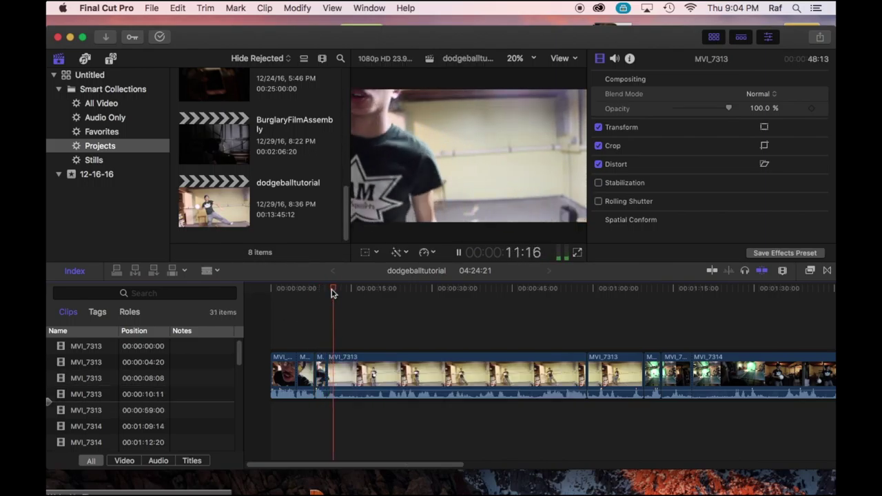
drag(338, 293, 373, 290)
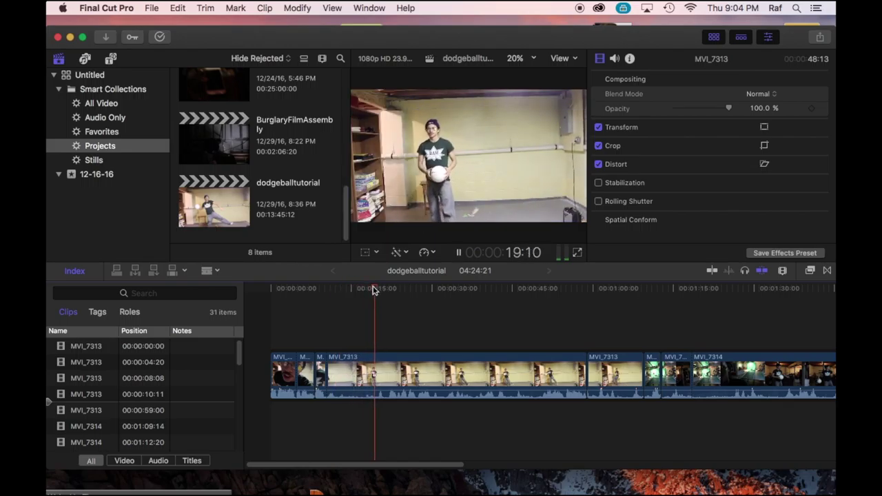
Step: Split the long MVI_7313 clip at 0:21:01 and delete the section from 0:10:11 up to that cut
click(372, 288)
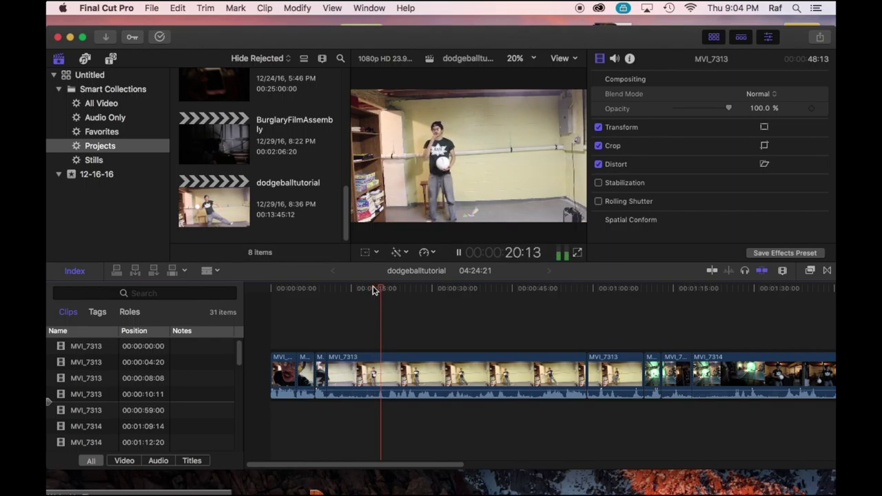
click(384, 372)
key(a)
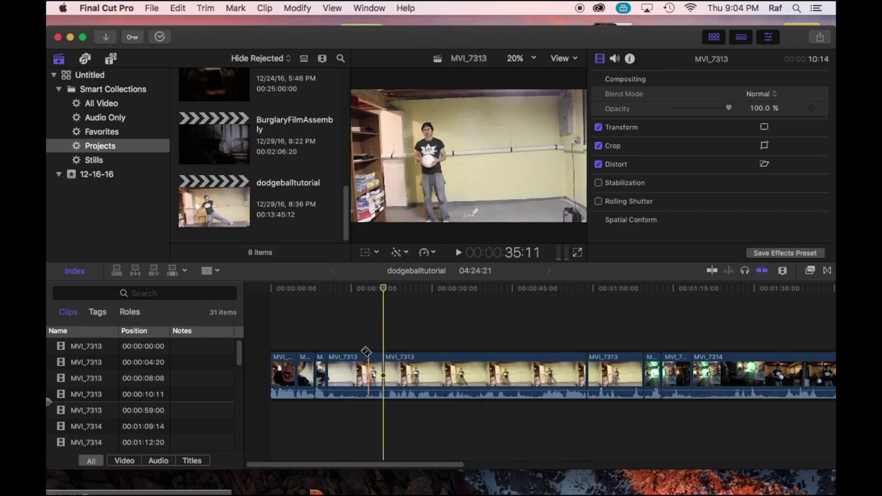
click(355, 376)
key(Delete)
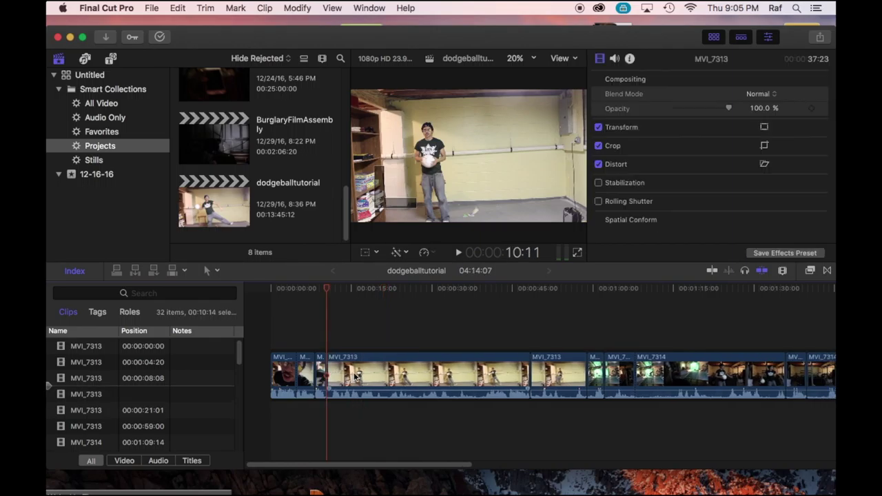
Step: Review the start of the MVI_7313 clip at 0:10:11, split it at 0:11:09 and delete the short opening piece
key(space)
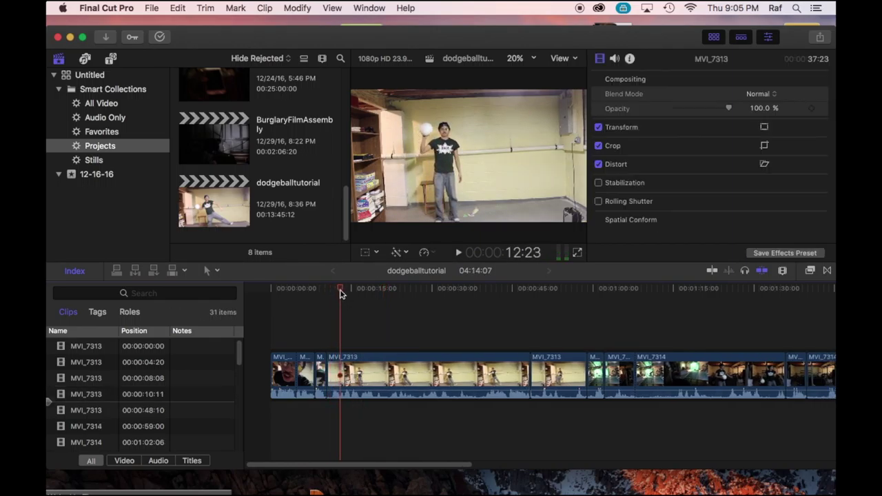
key(space)
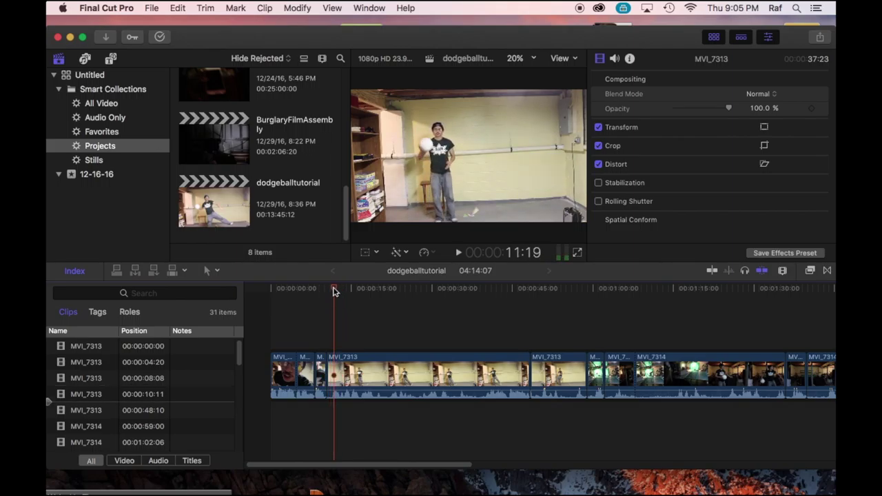
key(space)
key(space)
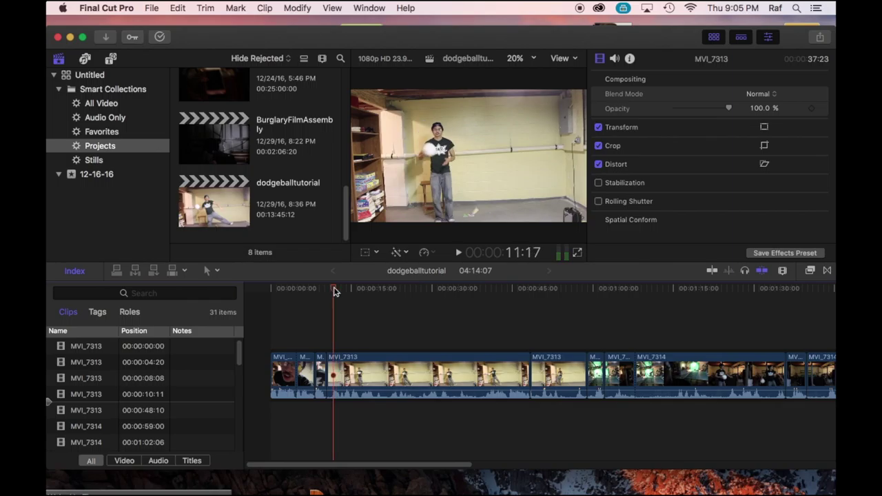
key(Up)
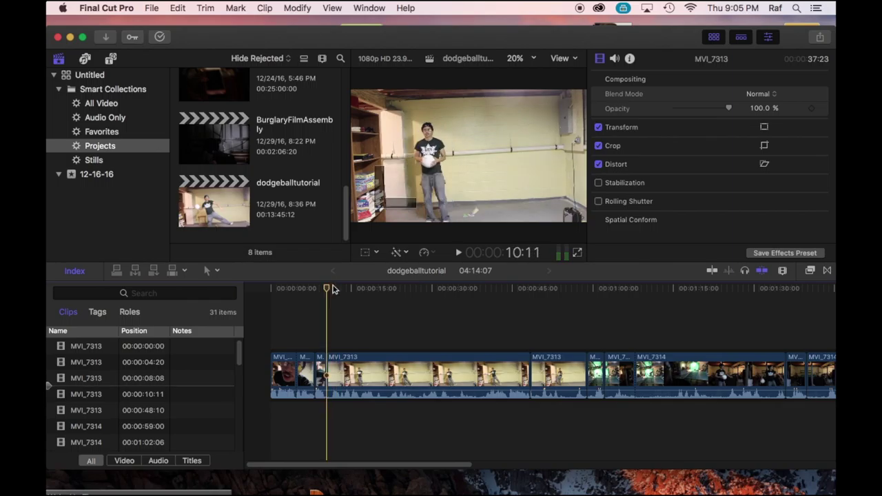
key(space)
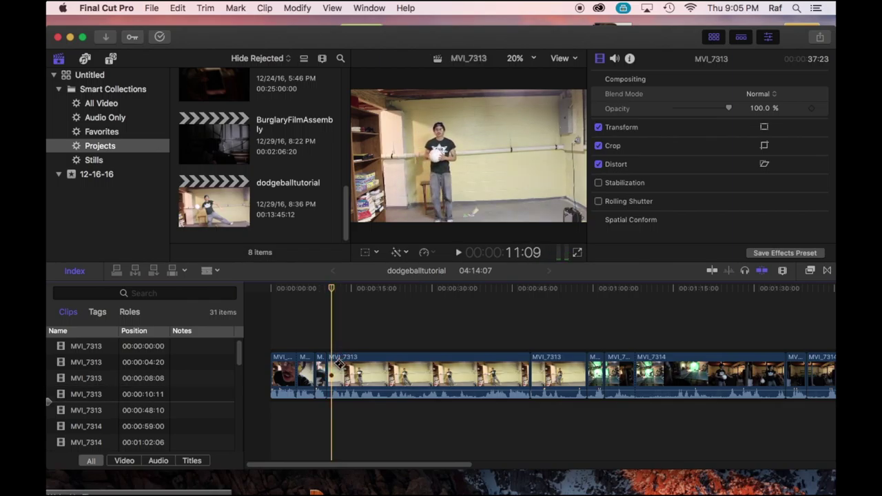
key(super+b)
click(330, 366)
key(BackSpace)
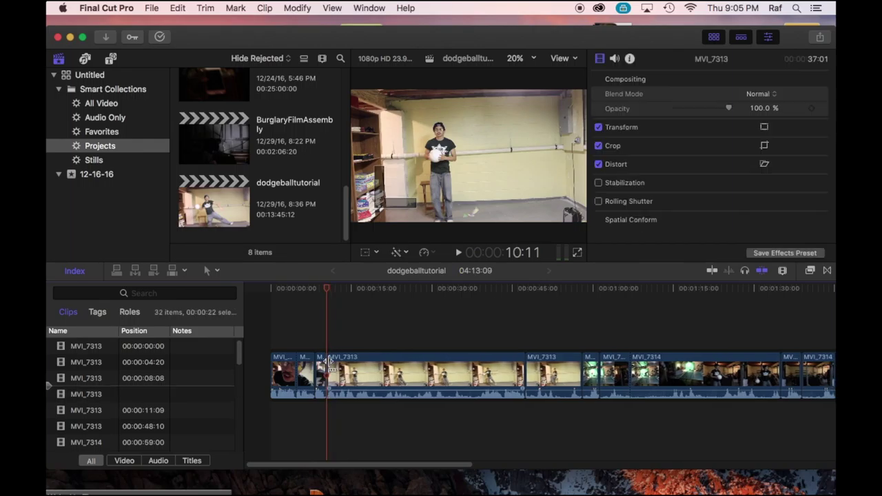
Step: Play through the cut at 0:10:11 and detach the audio of the short MVI_7313 clip starting at 0:08:08
key(space)
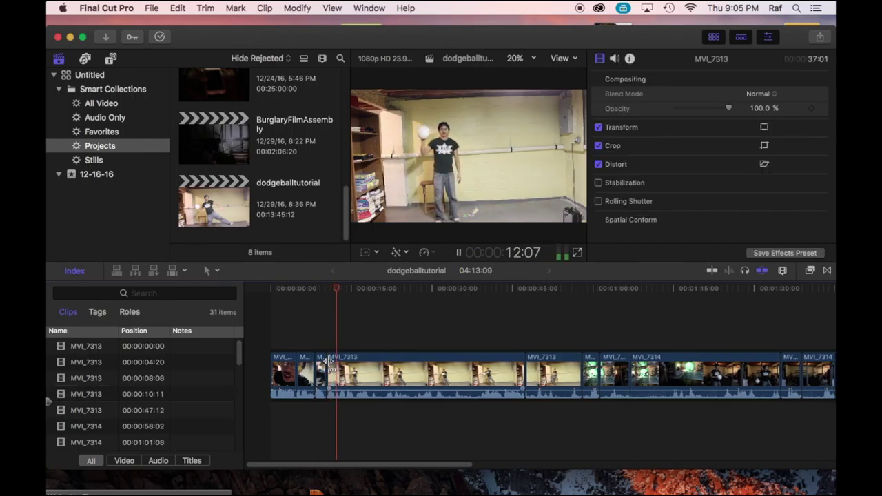
key(space)
click(308, 292)
key(space)
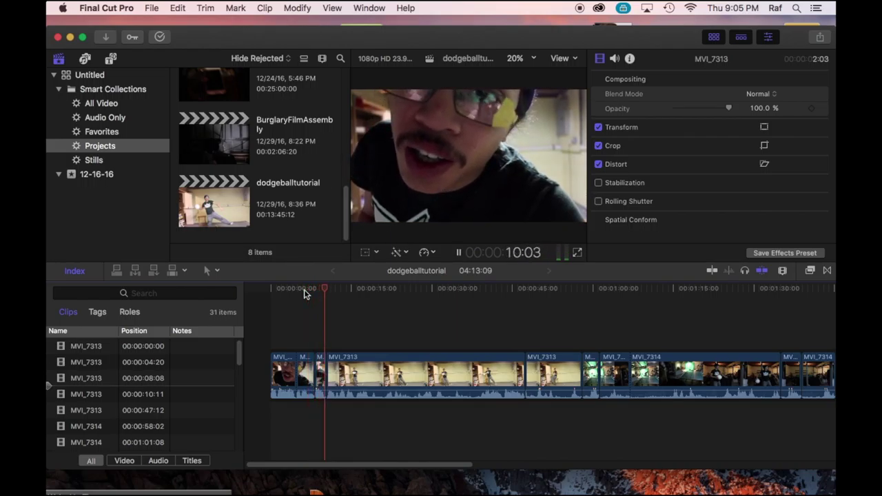
key(space)
click(321, 363)
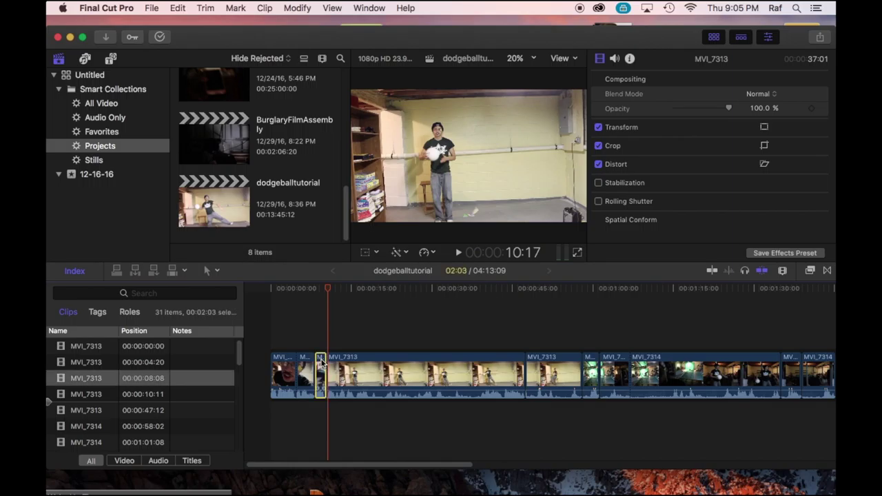
right_click(322, 363)
click(361, 326)
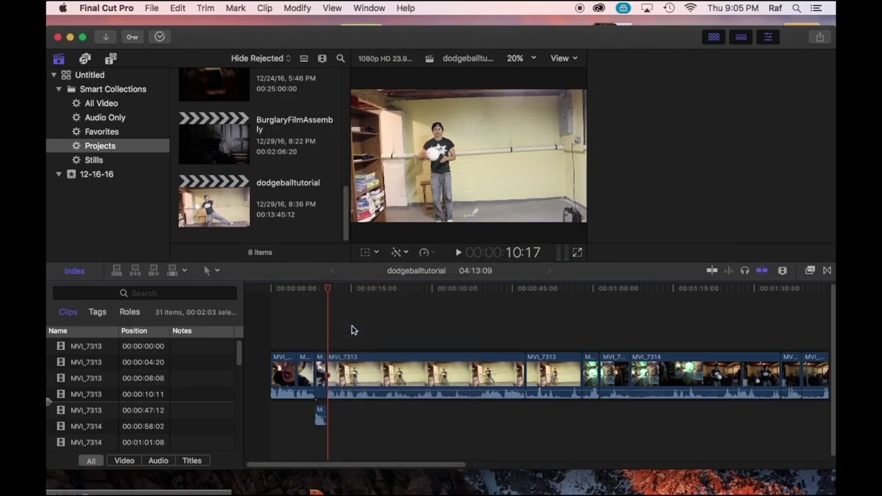
Step: Shorten the video of the clip at 0:08:08 from its end to 1:08, keeping its detached audio full length, and play the overlap
click(323, 363)
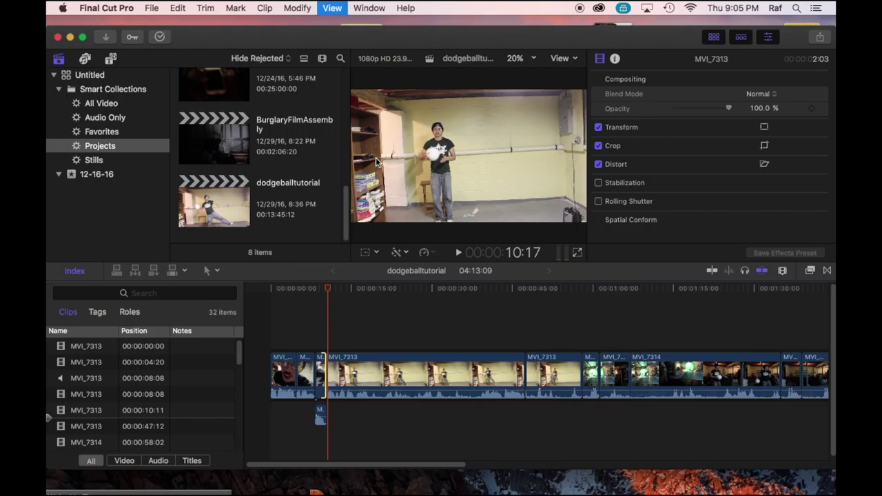
key(super+equal)
key(super+equal)
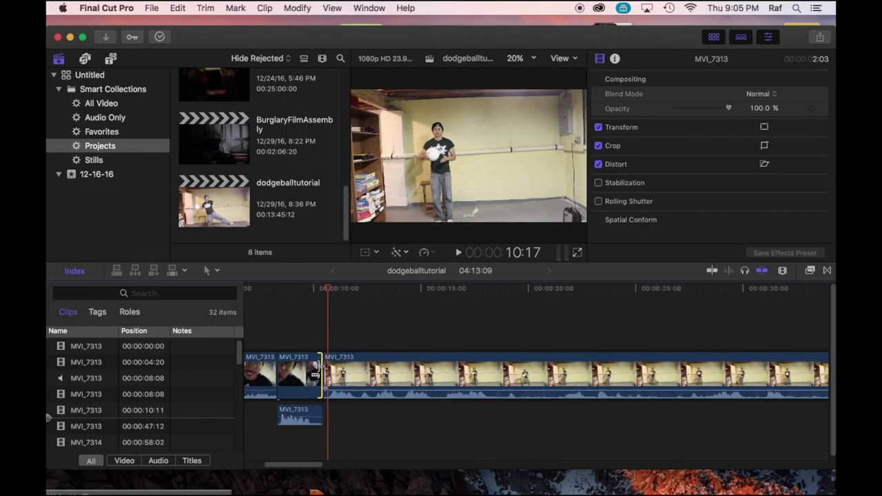
drag(315, 365, 304, 365)
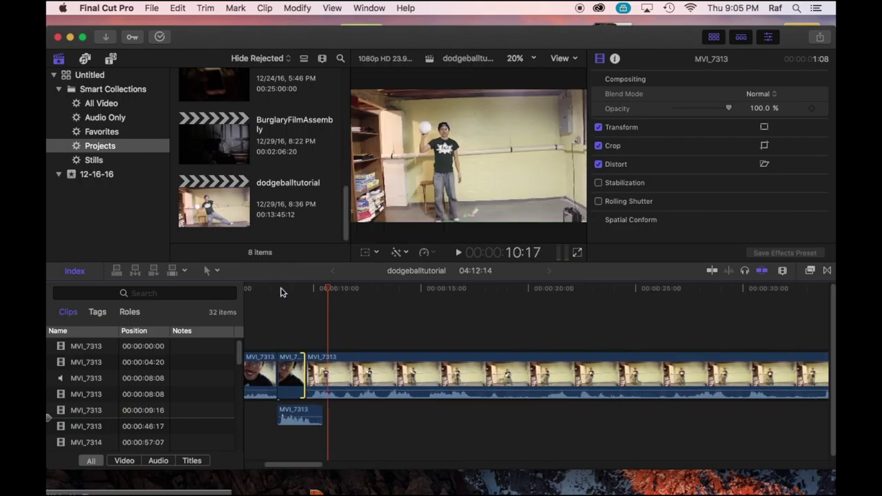
click(277, 290)
key(space)
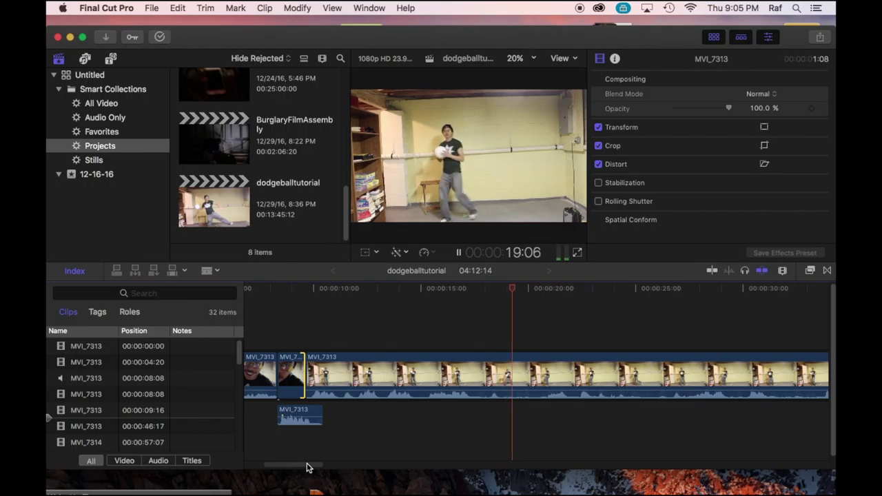
Step: Split the long MVI_7313 clip at 0:23:06 and 0:21:22 and delete the section between the cuts
drag(307, 468, 331, 467)
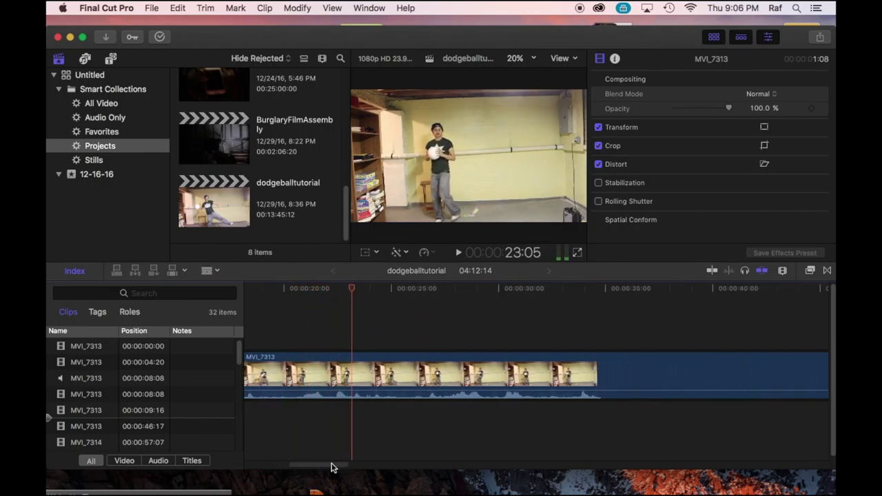
key(space)
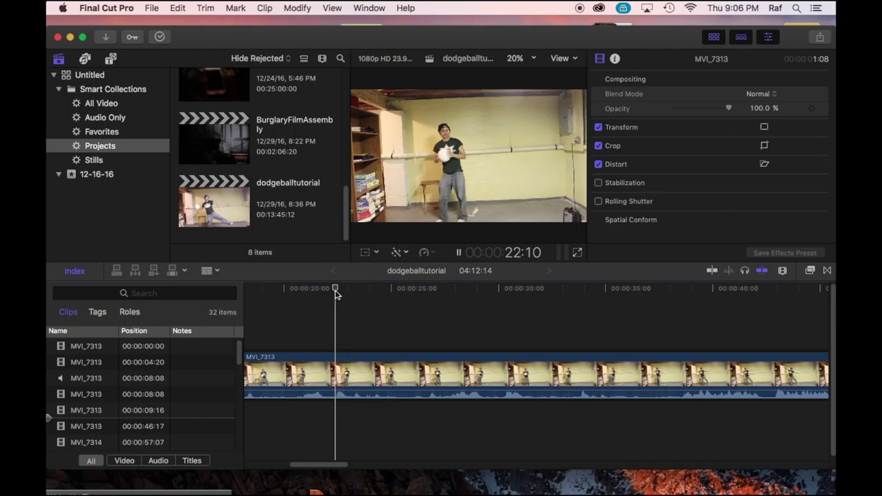
key(super+b)
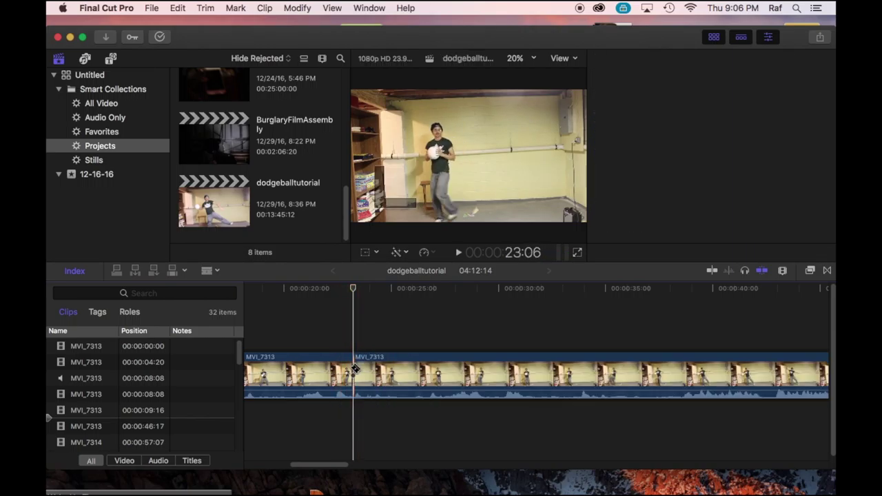
click(325, 289)
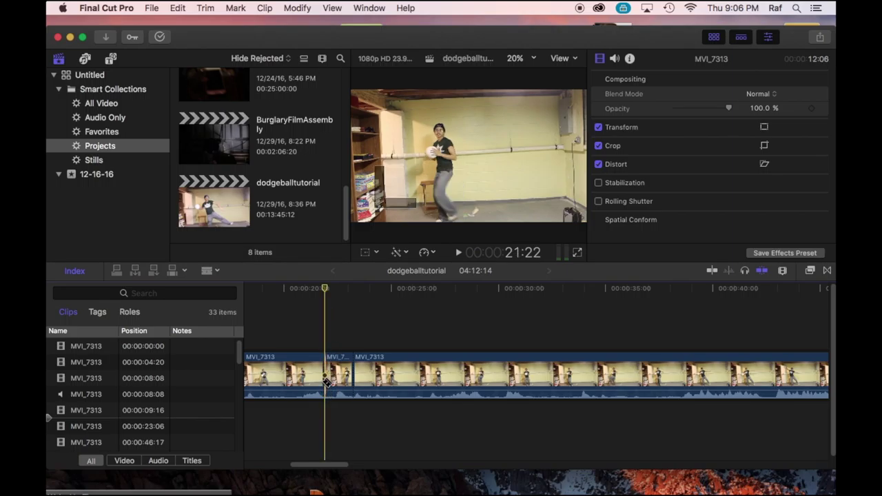
key(super+b)
key(space)
click(333, 378)
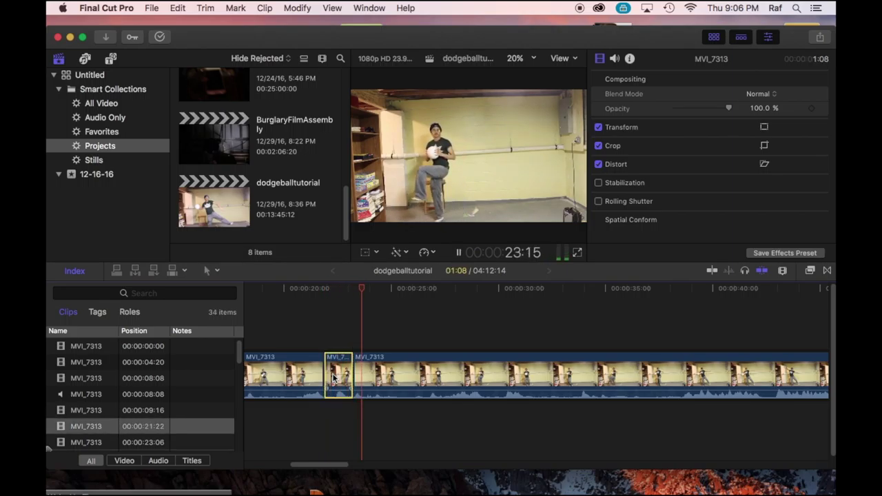
key(Delete)
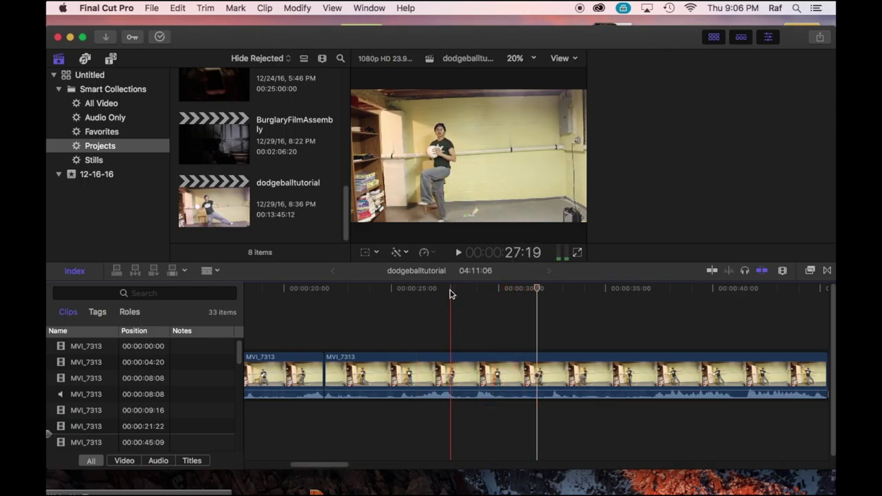
Step: Split the MVI_7313 clip at 0:27:20 and 0:30:01 and delete the section between the cuts
click(449, 290)
key(space)
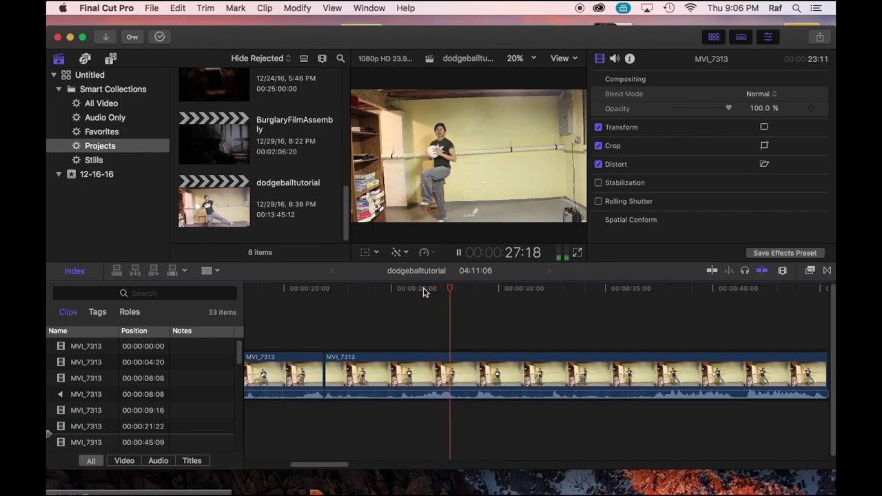
key(space)
click(458, 370)
key(space)
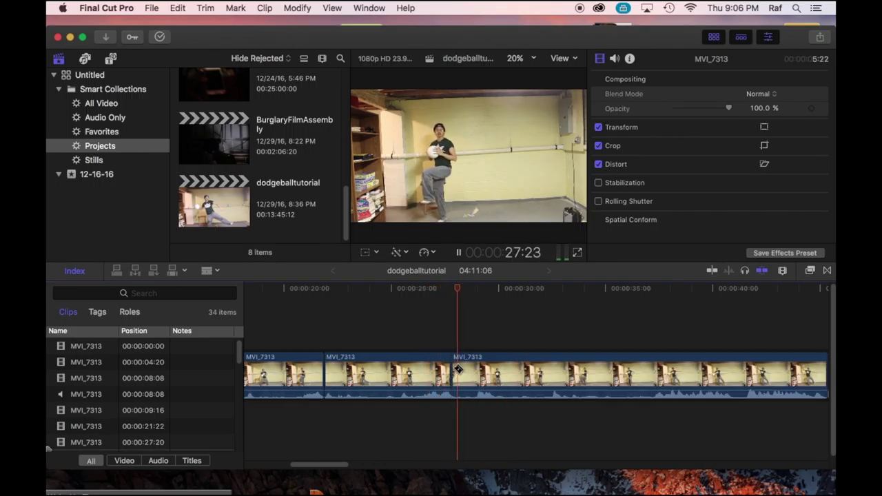
click(498, 372)
key(a)
click(476, 365)
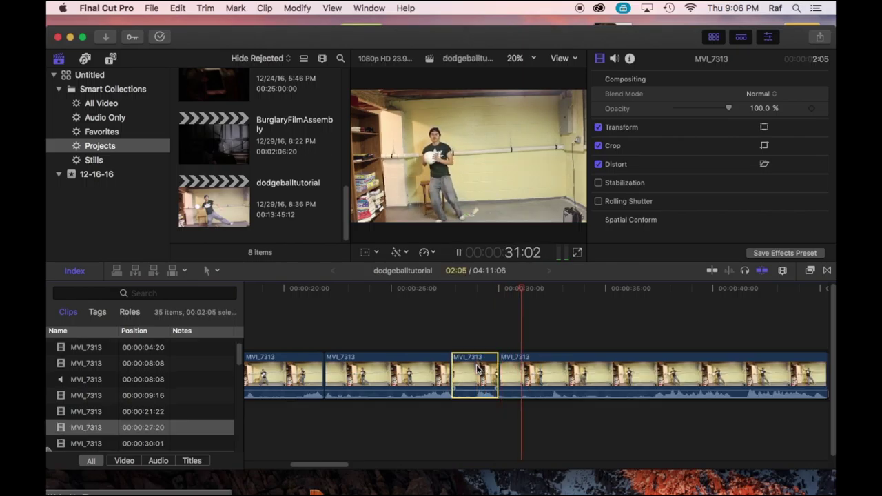
key(Delete)
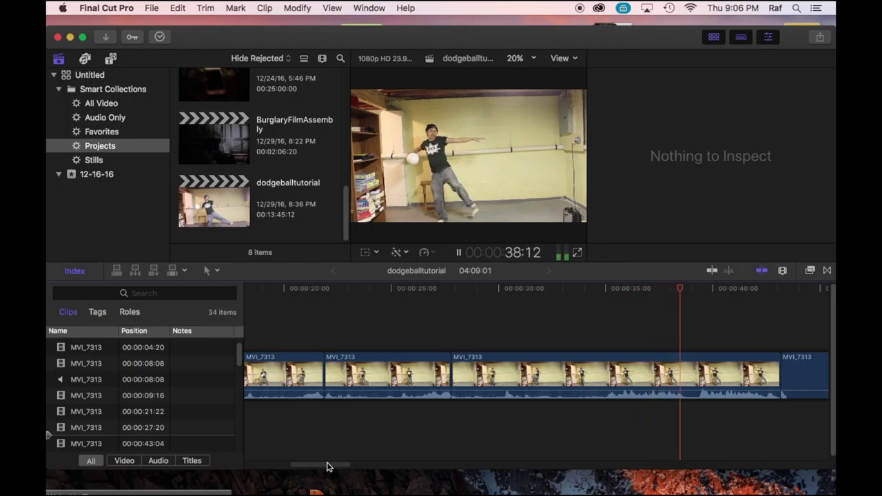
Step: Play the last MVI_7313 clip from its start at 0:43:04 and split it at 0:47:08
drag(327, 468, 374, 467)
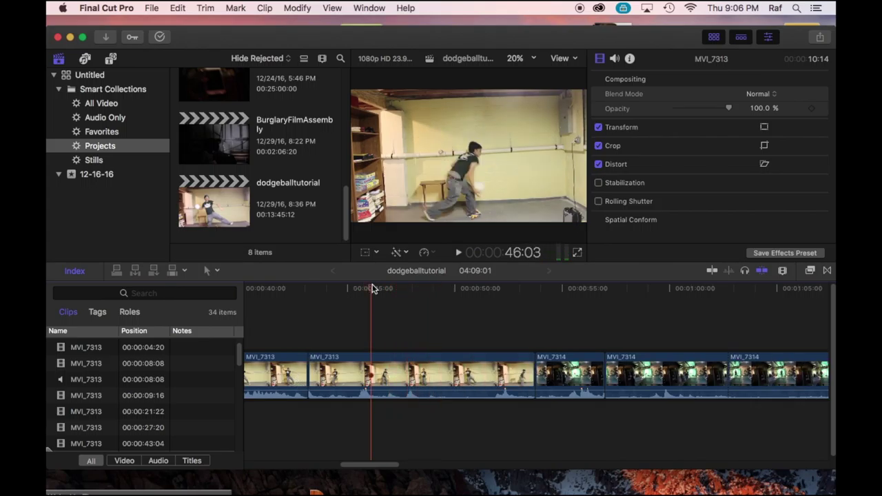
click(309, 291)
key(space)
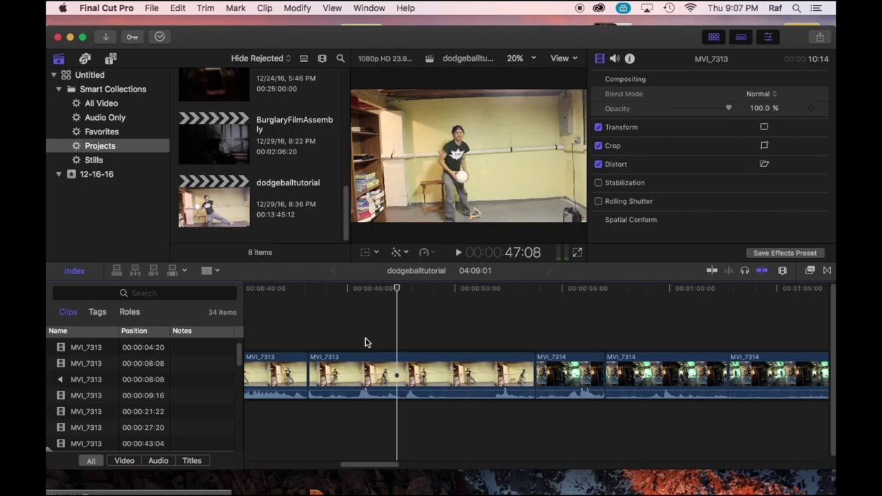
key(space)
key(super+b)
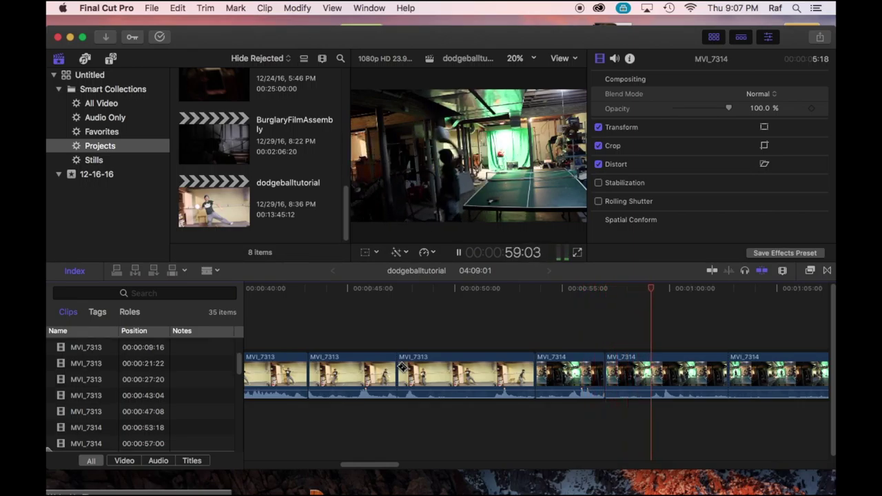
Step: Split the second MVI_7314 clip at 0:57:20 and delete its opening piece starting at 0:57:00
key(space)
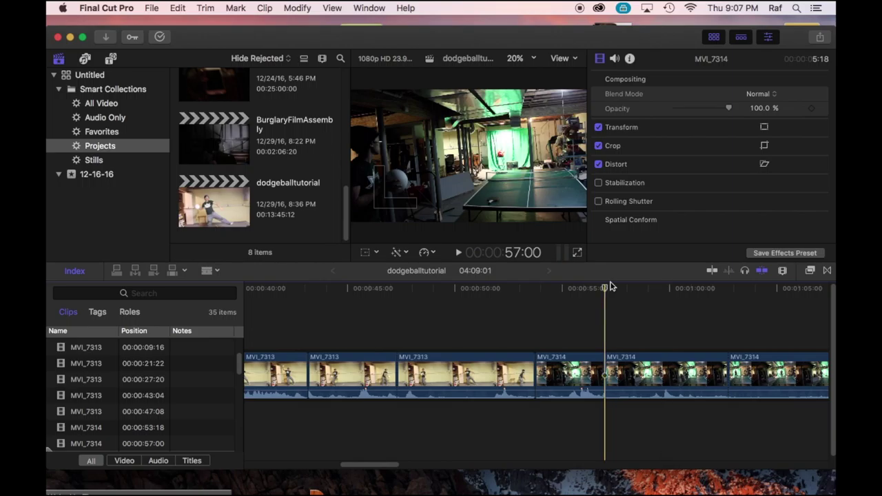
click(624, 370)
key(a)
click(613, 372)
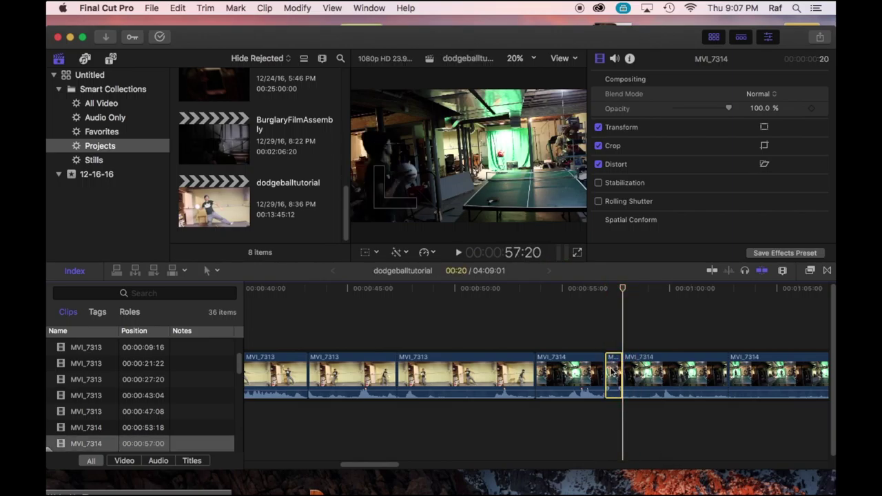
key(BackSpace)
Step: Split the second MVI_7314 clip at 1:00:12 and delete the short piece after the cut
key(space)
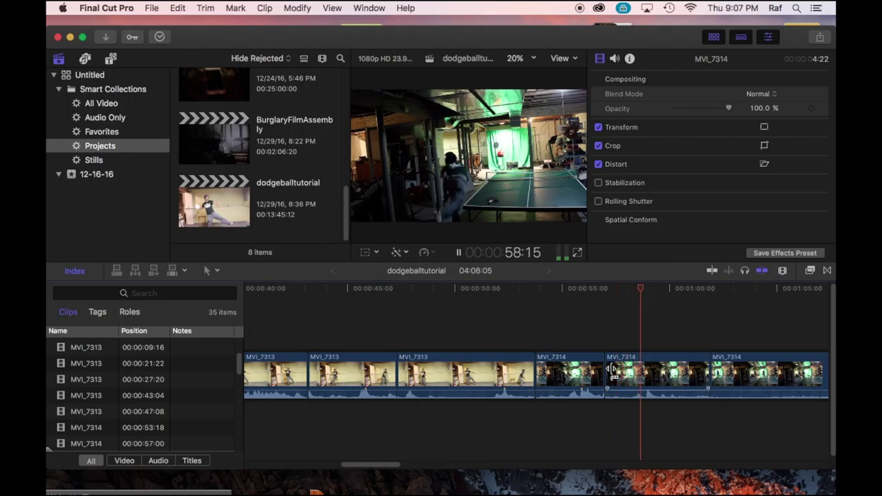
key(space)
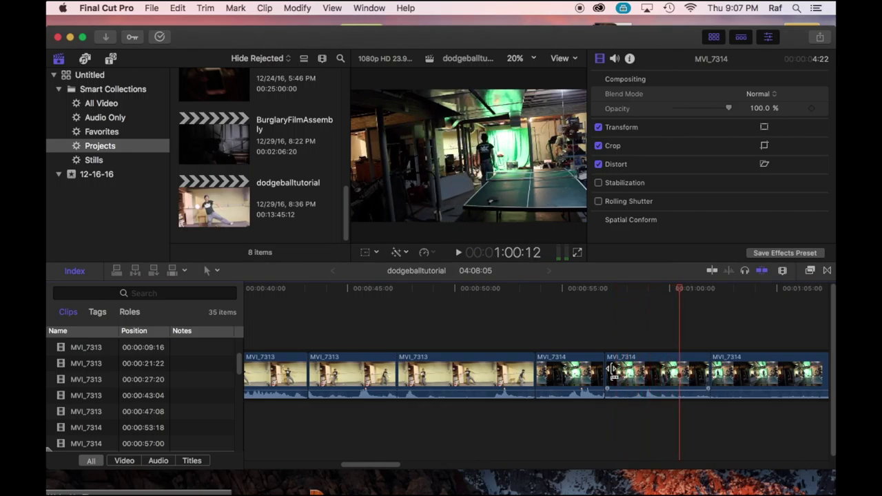
key(cmd+b)
click(687, 372)
key(space)
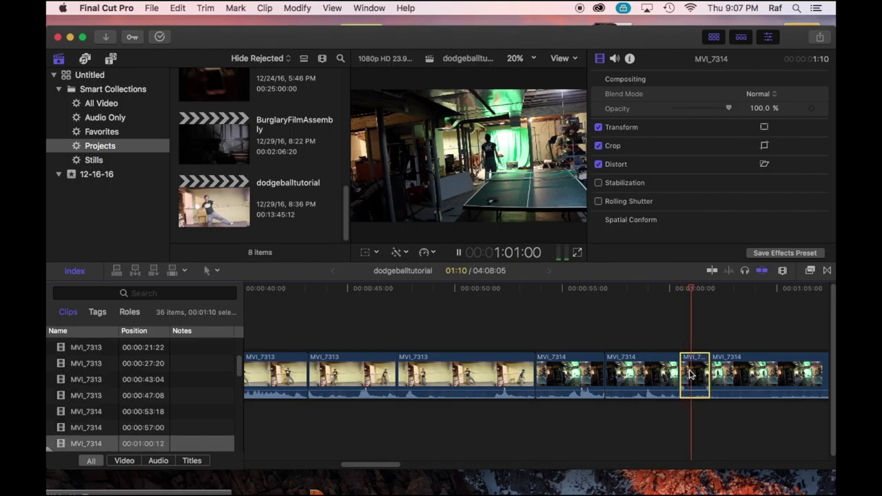
key(BackSpace)
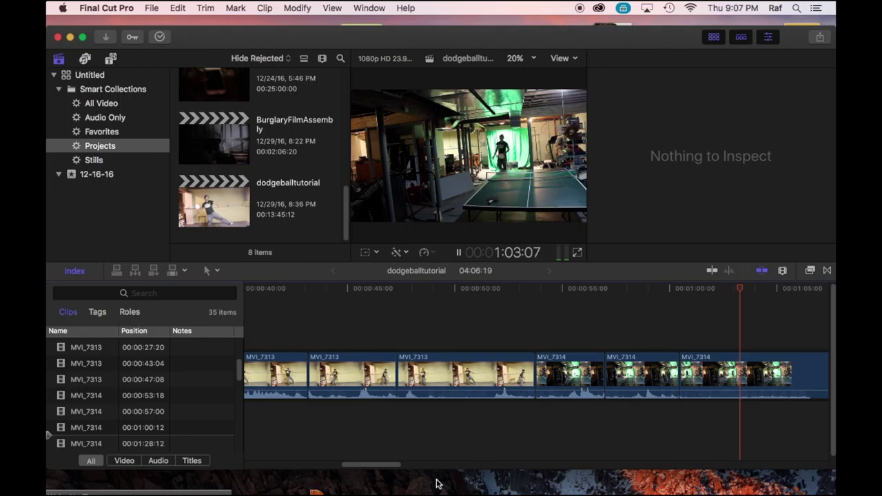
Step: Split the long MVI_7314 clip starting at 1:00:12 at 1:21:22 and delete the piece before the cut
drag(394, 467, 433, 468)
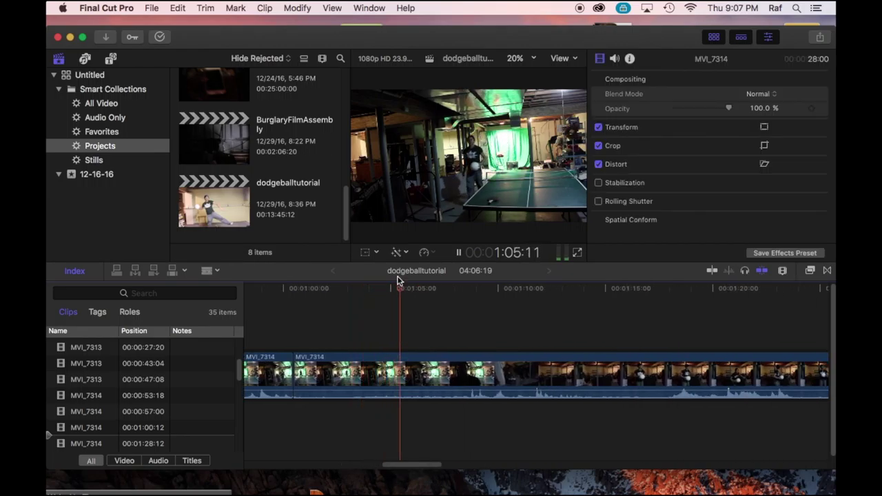
drag(413, 288, 466, 291)
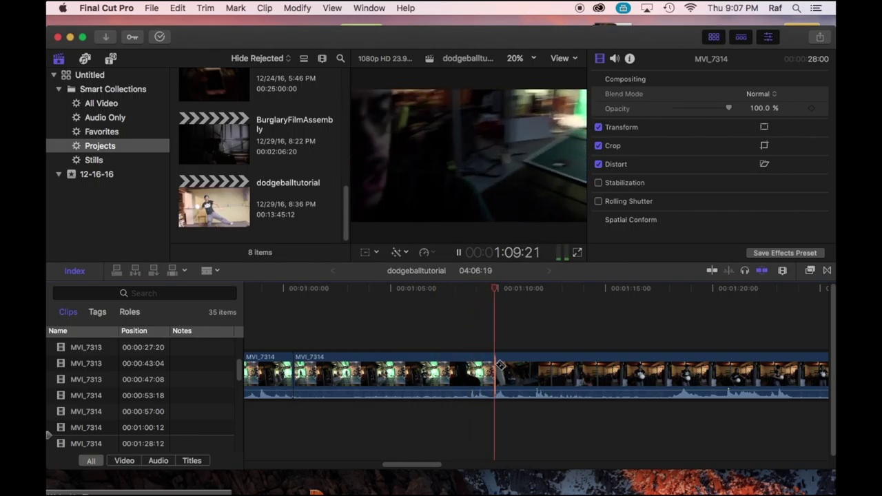
key(space)
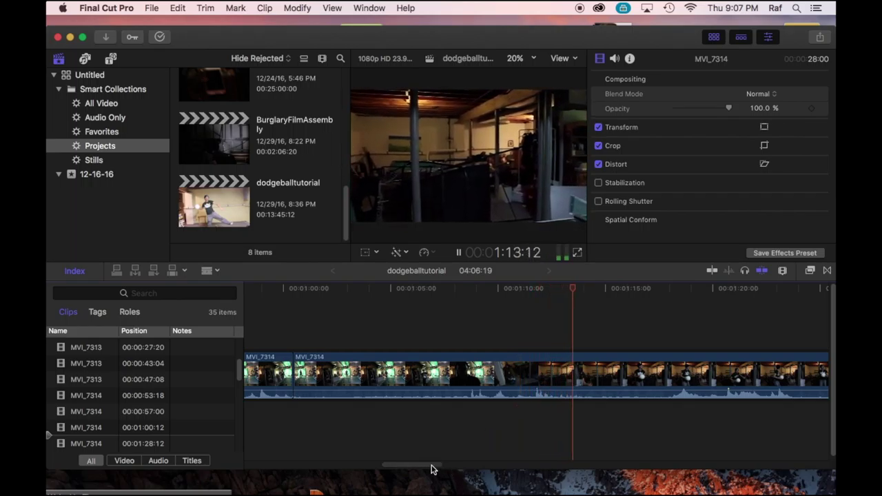
drag(429, 464, 463, 462)
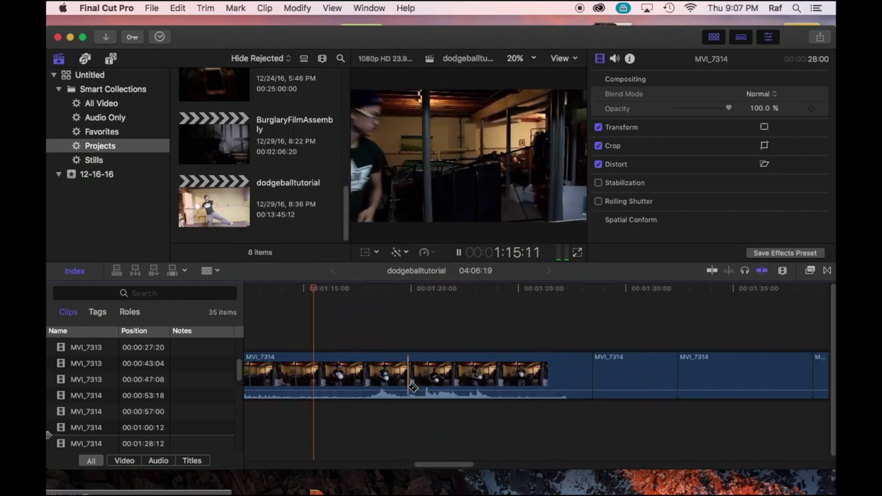
mouse_move(335, 293)
mouse_down()
mouse_move(390, 292)
mouse_move(506, 317)
mouse_move(390, 324)
mouse_up()
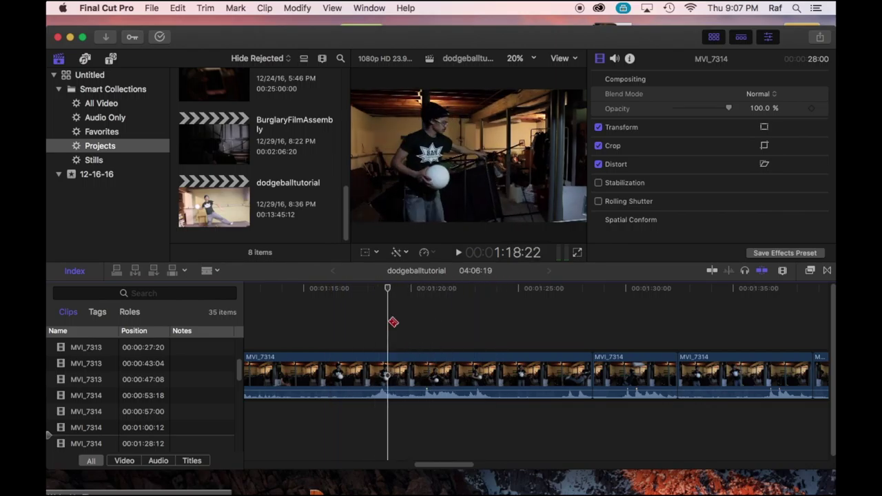
key(space)
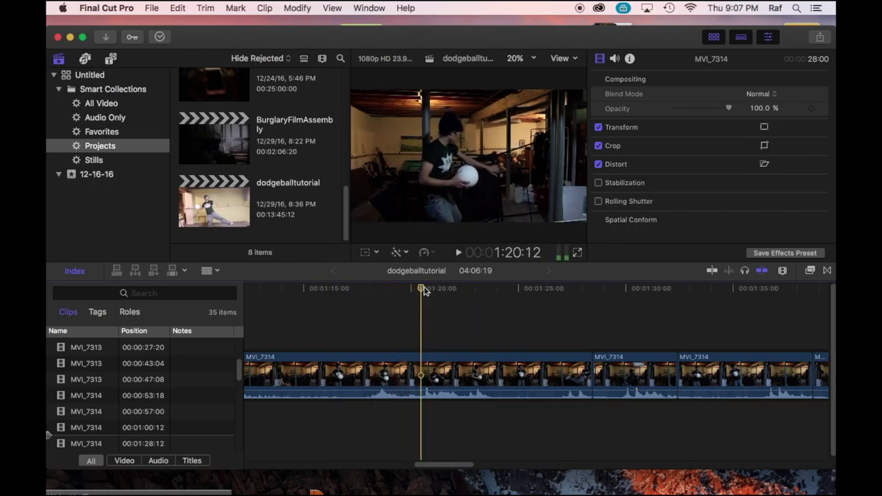
key(space)
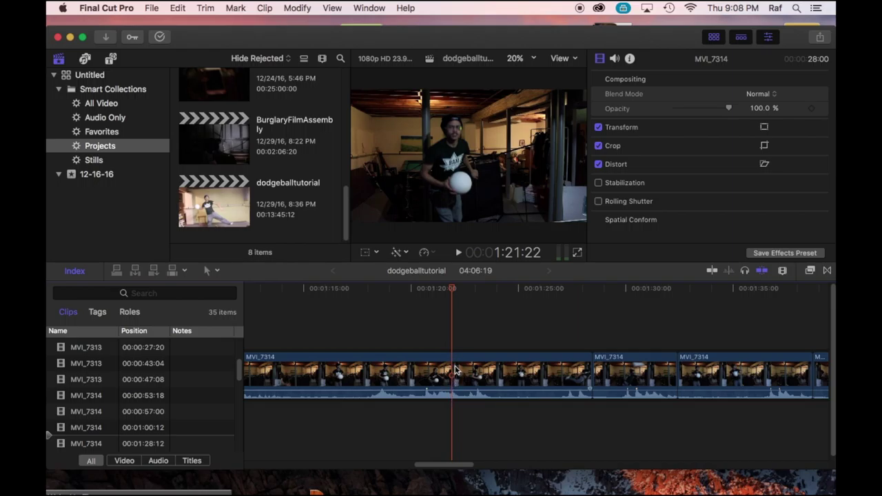
key(super+b)
click(431, 365)
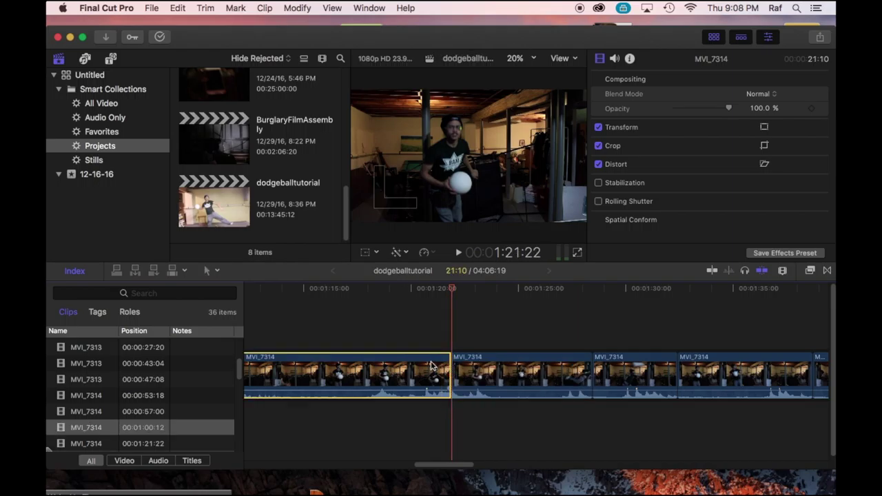
key(BackSpace)
Step: Try trimming the end of the MVI_7314 clip starting at 1:11:01 back to 1:16:21, play across the cut, and undo the trim
key(space)
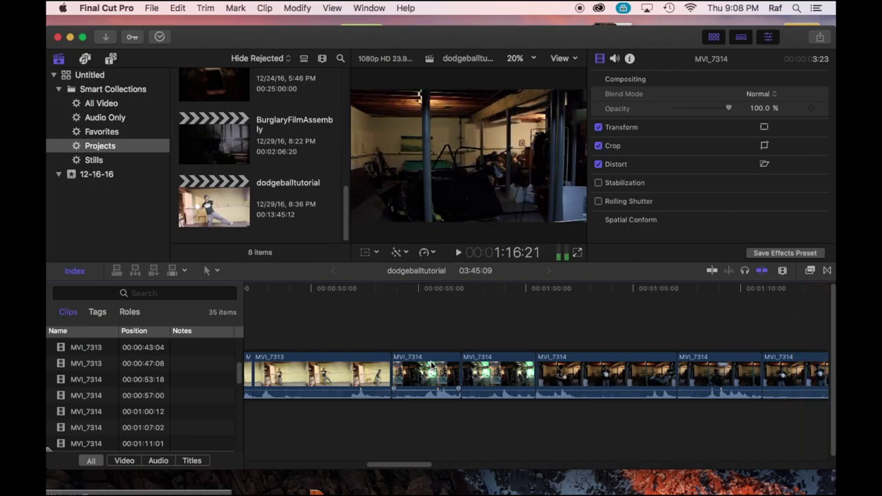
scroll(431, 365, right, 10)
drag(453, 467, 475, 468)
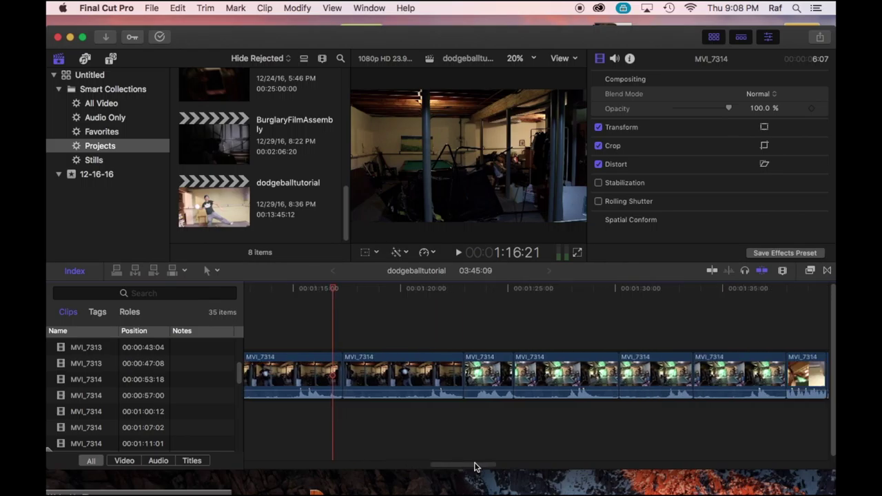
drag(339, 361, 331, 361)
key(space)
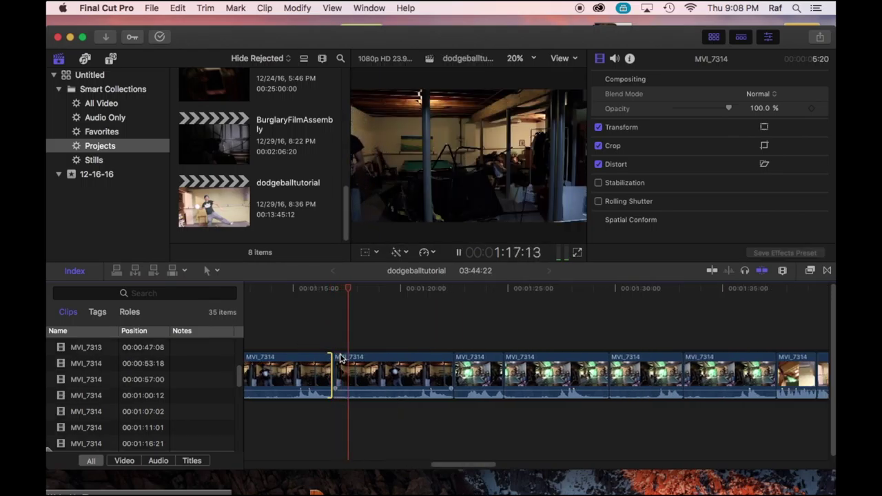
key(space)
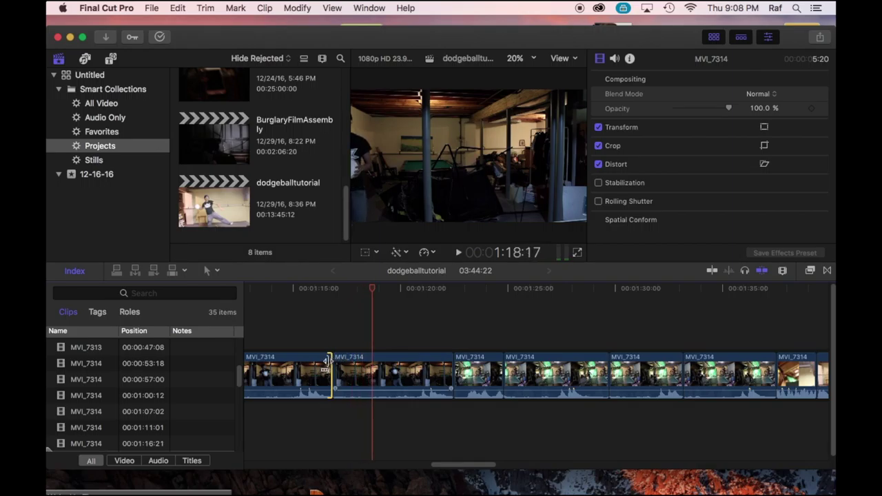
key(super+z)
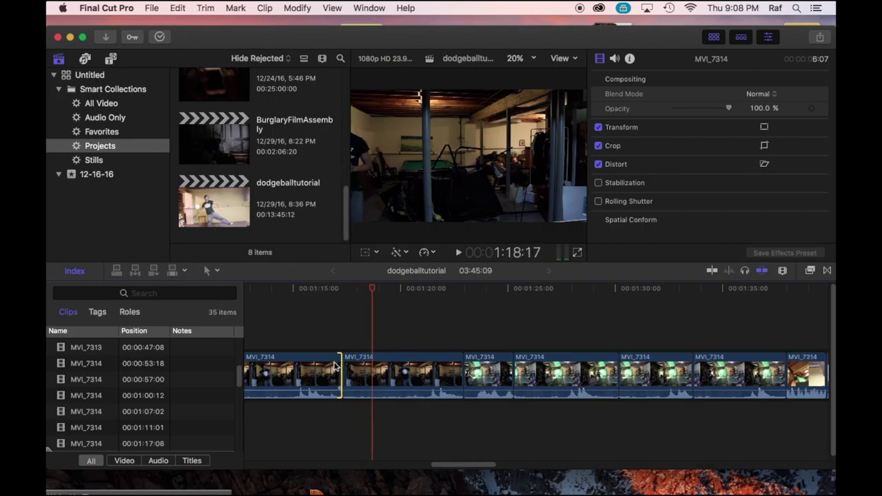
Step: Detach the audio from the MVI_7314 clip that starts at 1:11:01
click(334, 365)
right_click(334, 365)
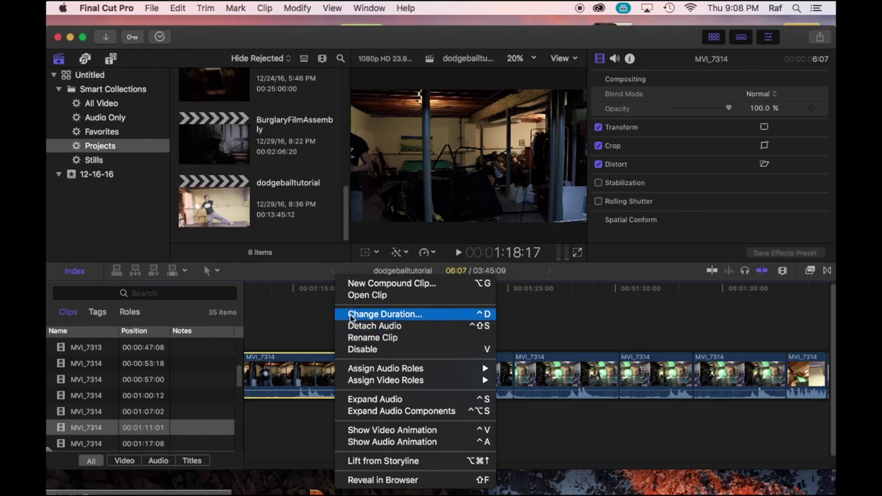
click(353, 326)
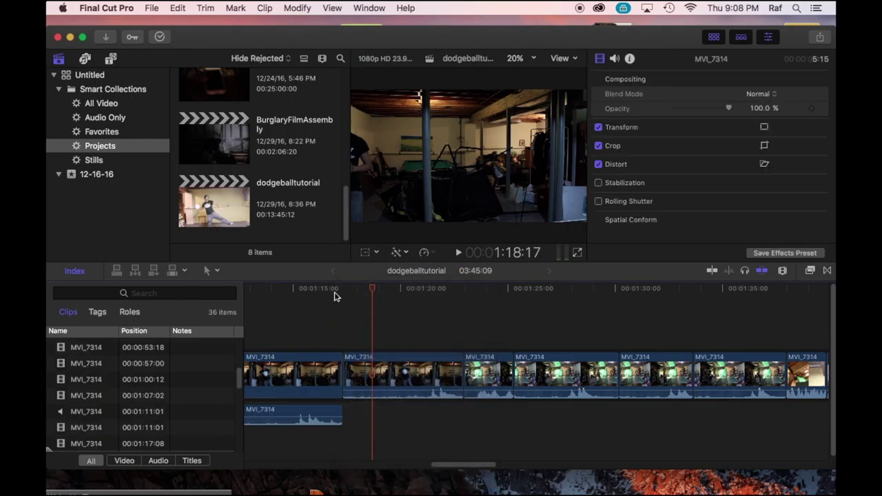
Step: Trim only the video end of the clip with detached audio back to 1:16:16 and play across the new cut
drag(328, 294, 301, 295)
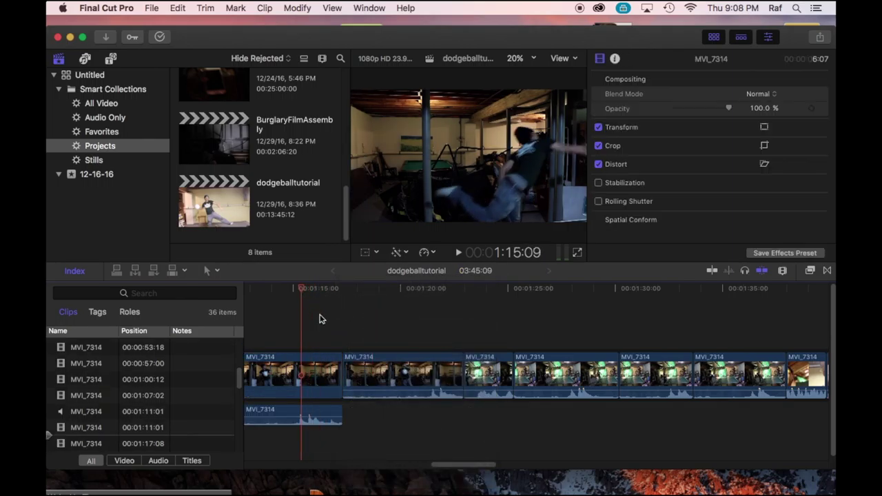
key(space)
key(space)
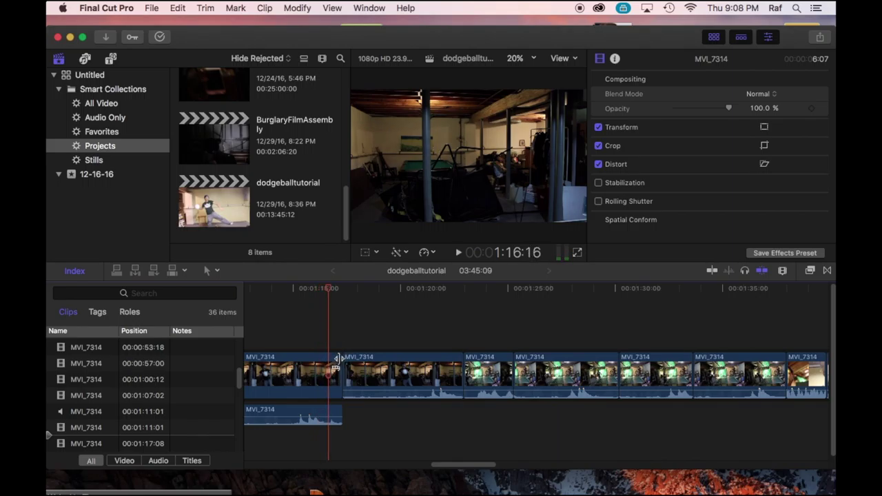
drag(337, 359, 324, 358)
key(space)
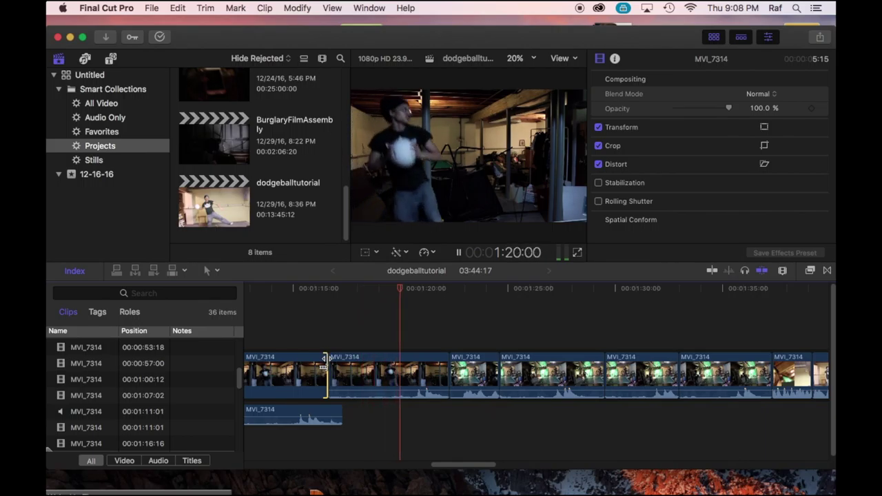
key(space)
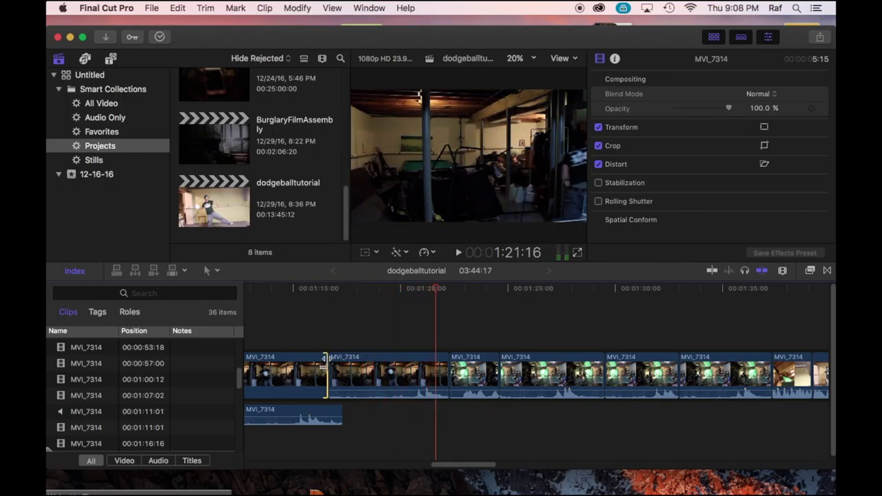
Step: Split the MVI_7314 clip starting at 1:24:15 at 1:28:16 and delete the short piece after the cut
key(space)
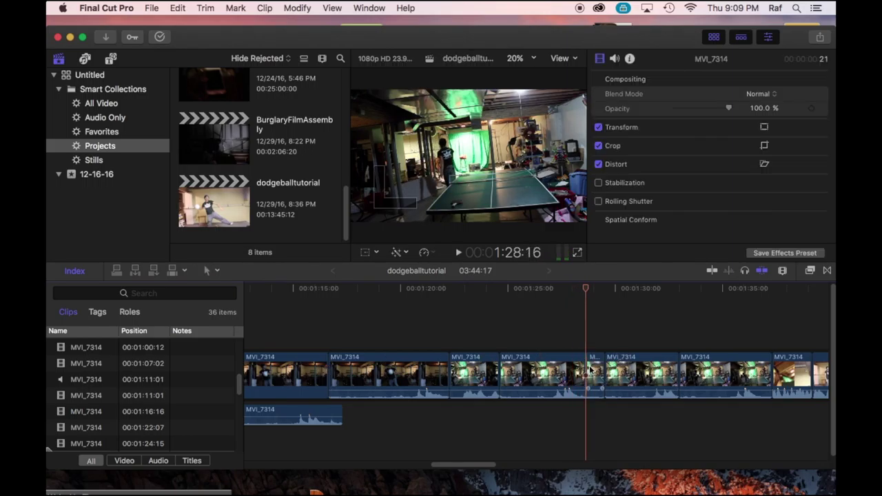
key(super+b)
click(593, 376)
key(Delete)
key(space)
key(super+4)
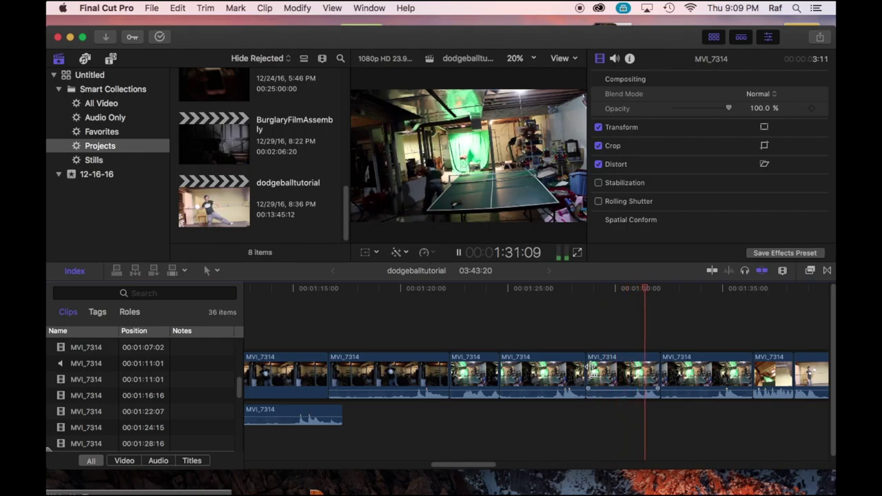
Step: Play on through the timeline and split the MVI_7314 clip starting at 2:07:18 at 2:09:10
key(space)
key(space)
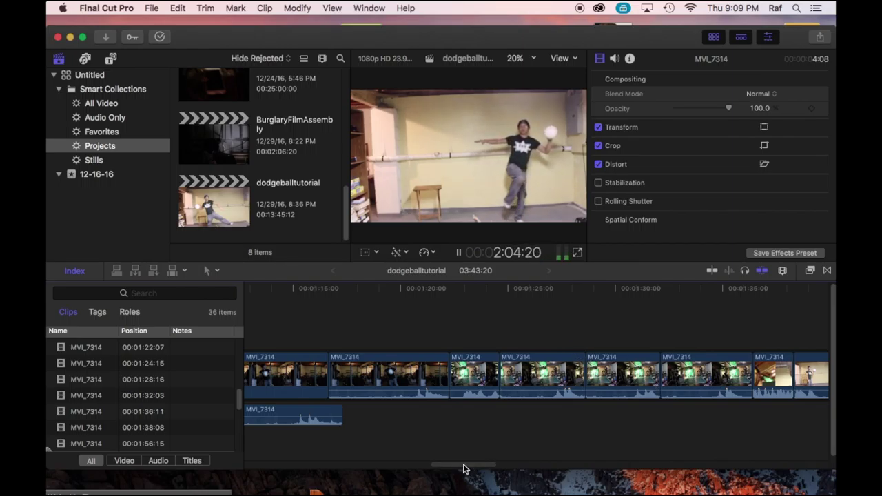
drag(464, 465, 586, 459)
key(space)
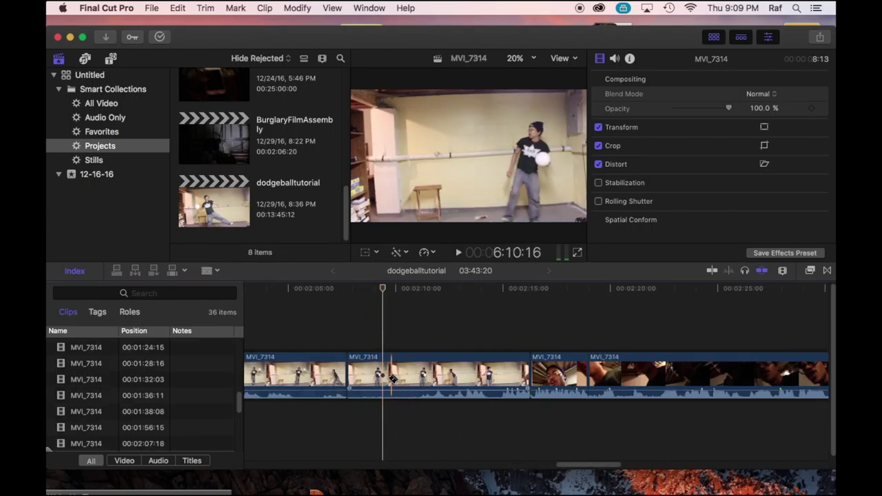
key(super+b)
Step: Review the MVI_7314 piece from 2:09:10 to 2:16:07, delete it, and resume playback
key(space)
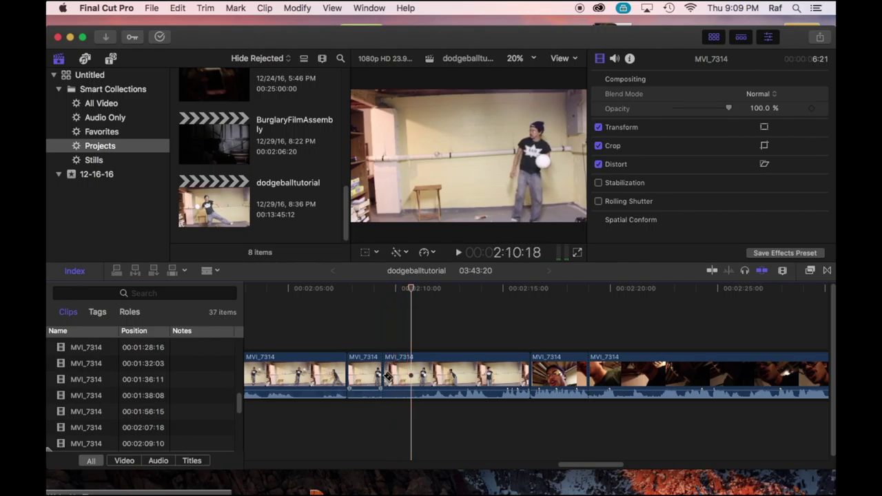
key(space)
key(space)
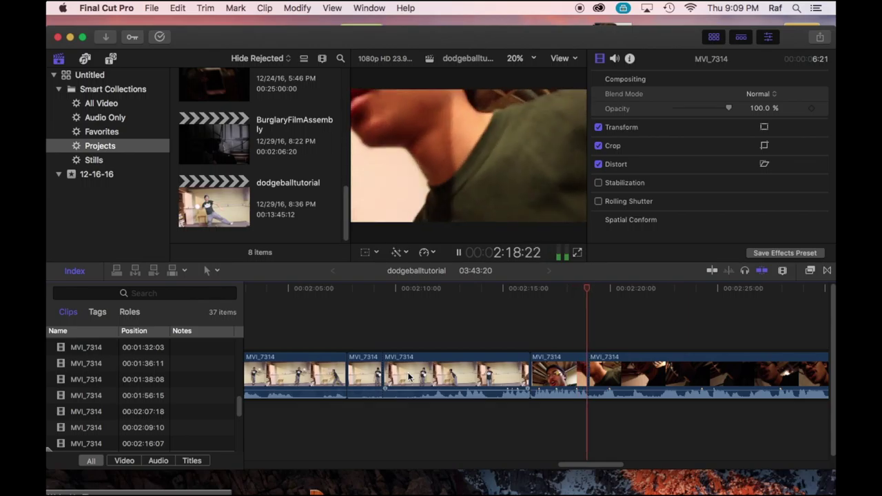
key(space)
click(388, 294)
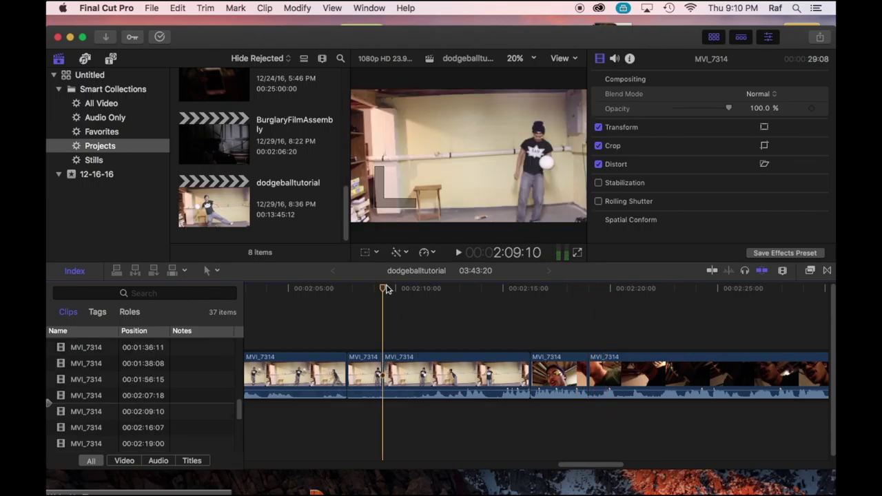
key(space)
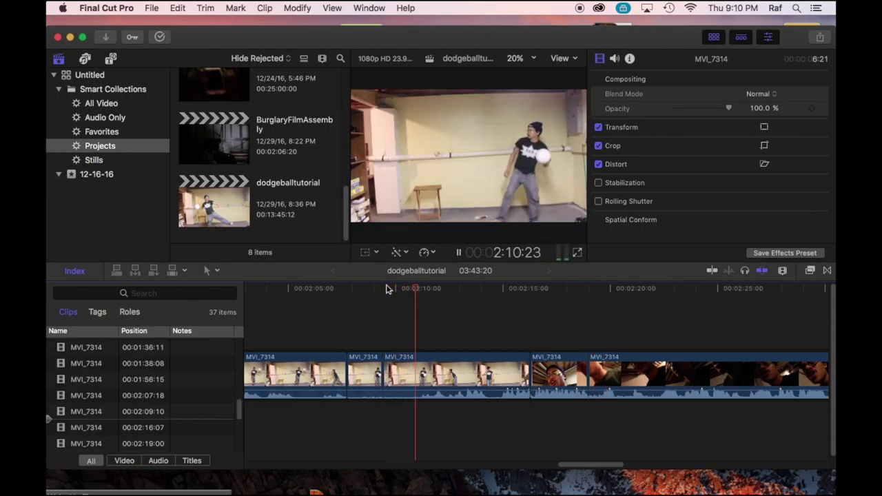
key(space)
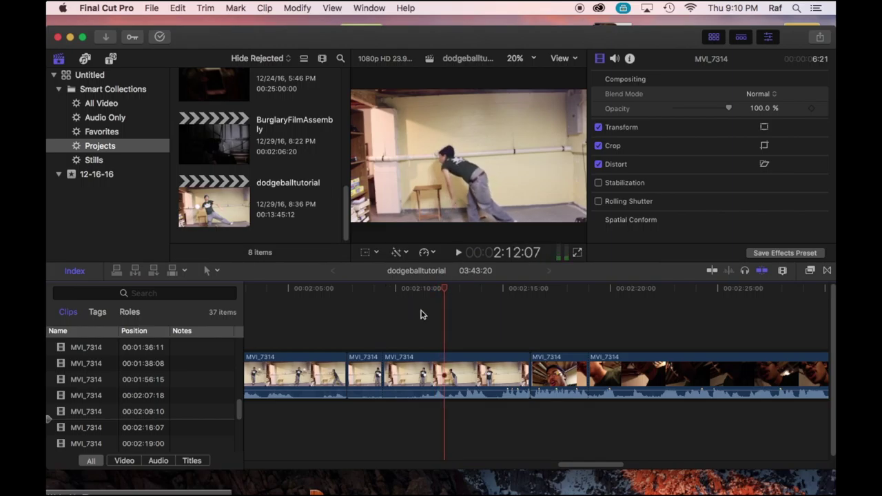
key(space)
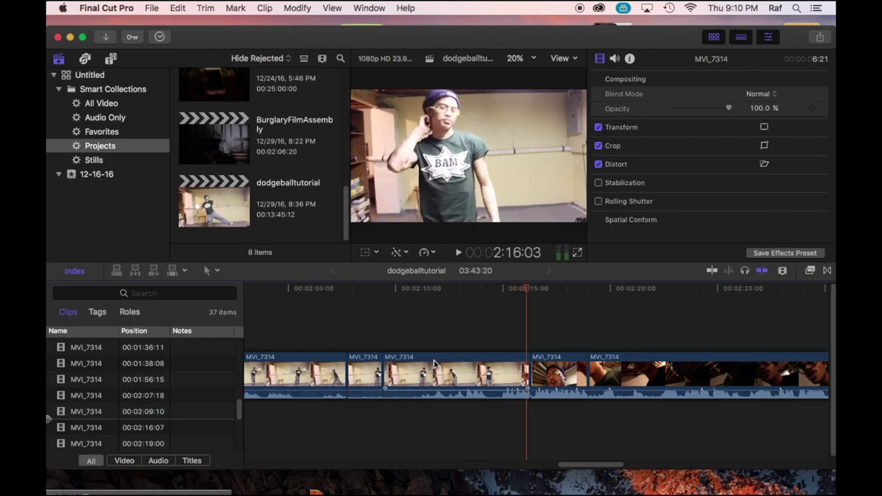
click(434, 364)
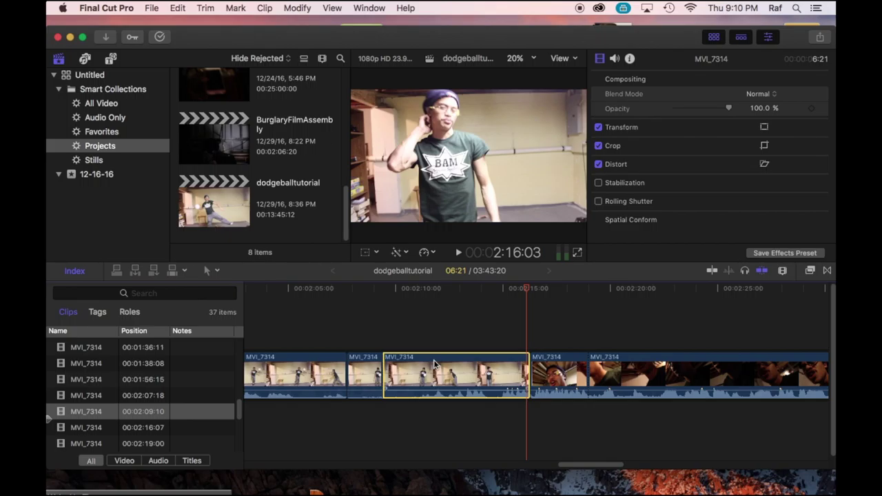
key(Delete)
key(space)
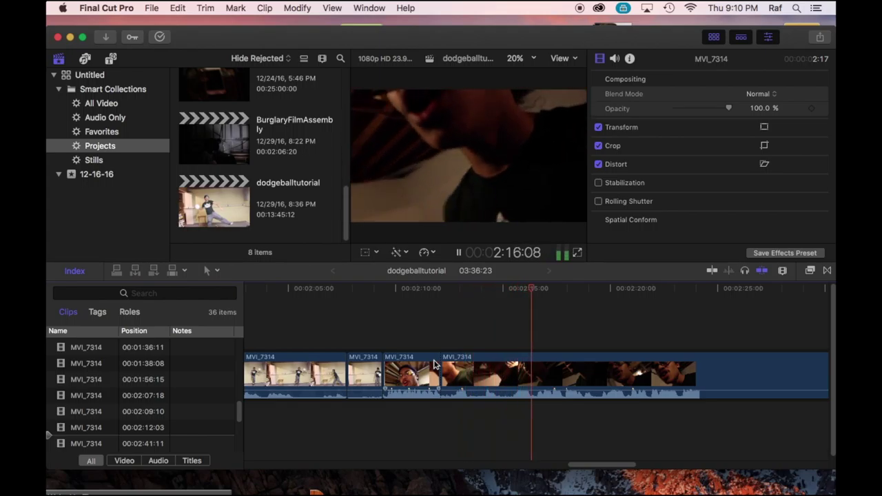
Step: Split the MVI_7314 clip starting at 2:12:03 about two seconds in and delete the short piece before the cut
drag(581, 468, 602, 465)
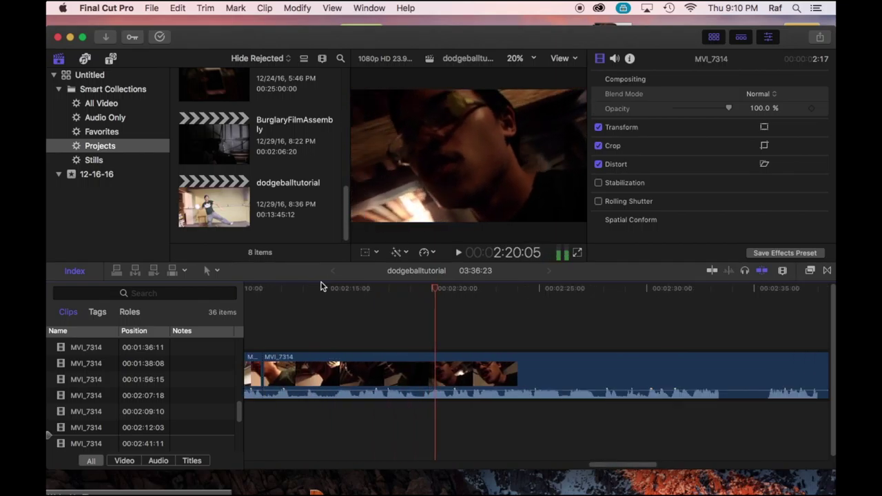
click(264, 290)
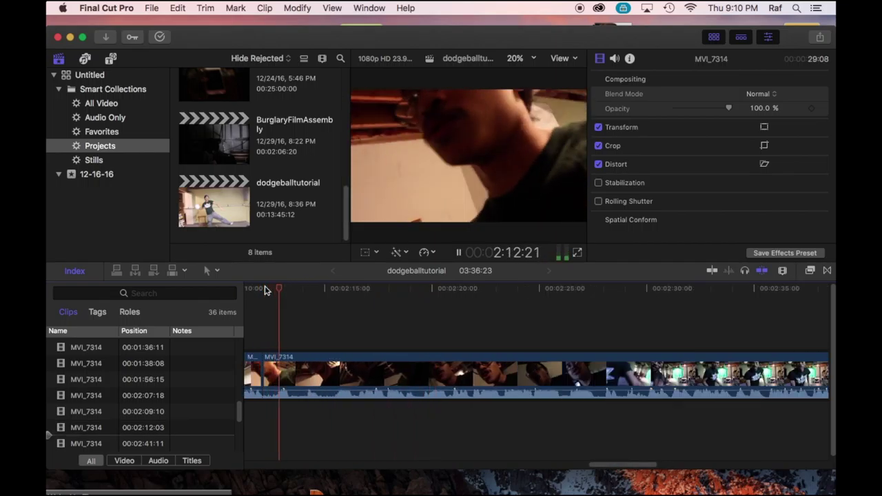
key(space)
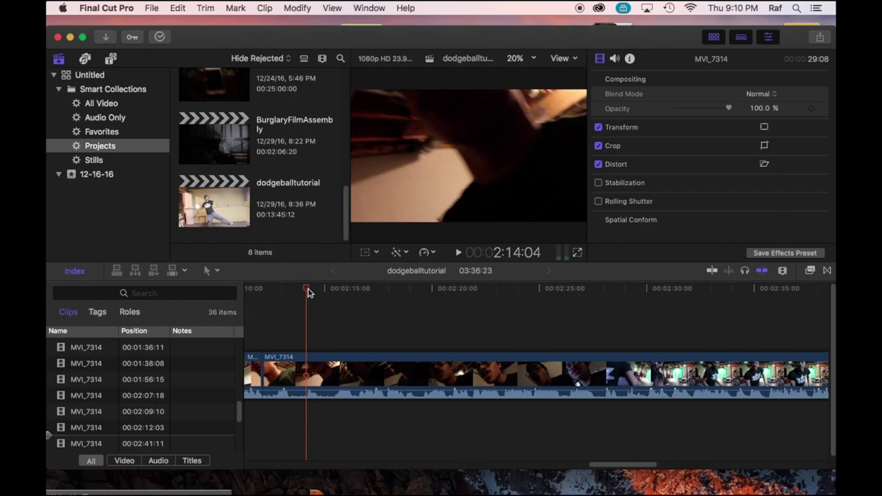
drag(308, 292, 353, 292)
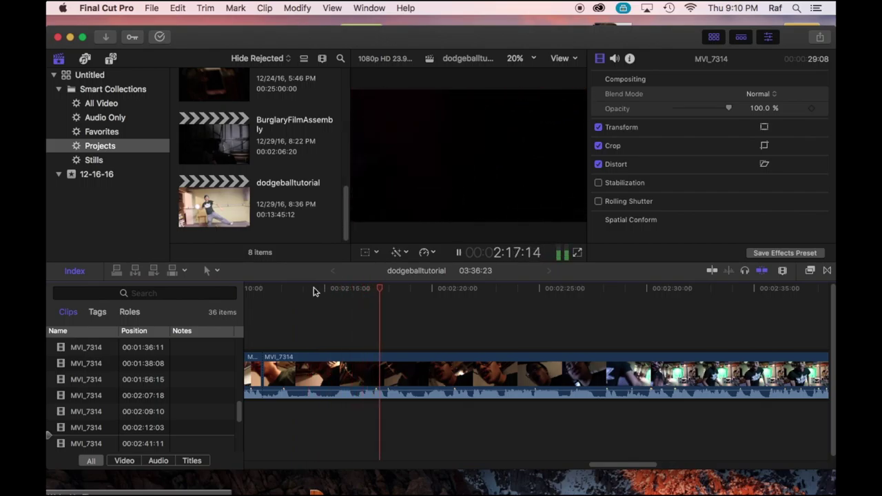
click(311, 290)
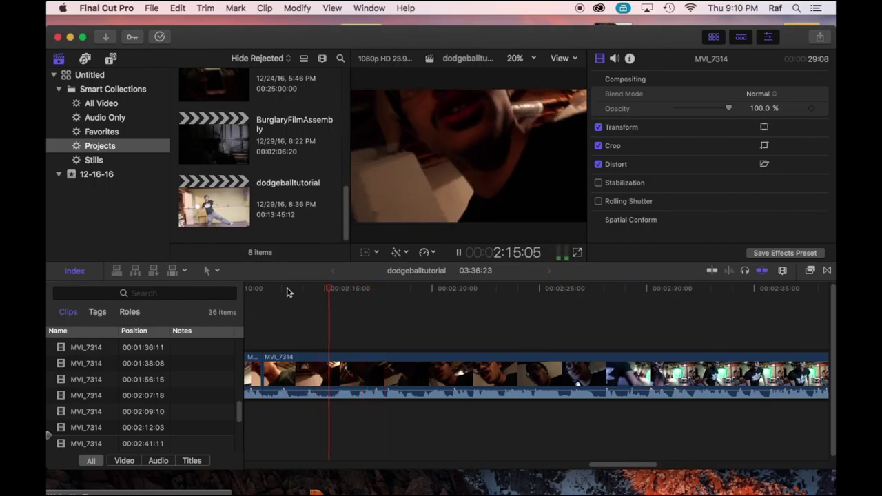
click(285, 292)
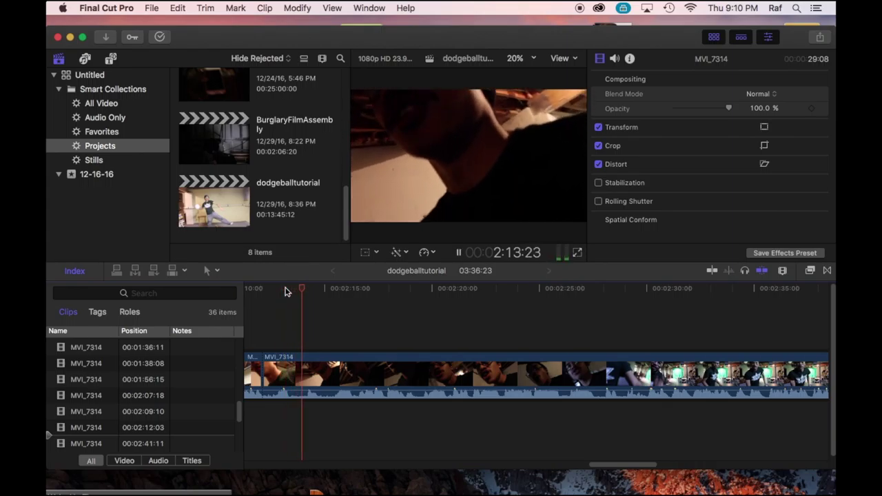
key(super+b)
click(302, 365)
key(Delete)
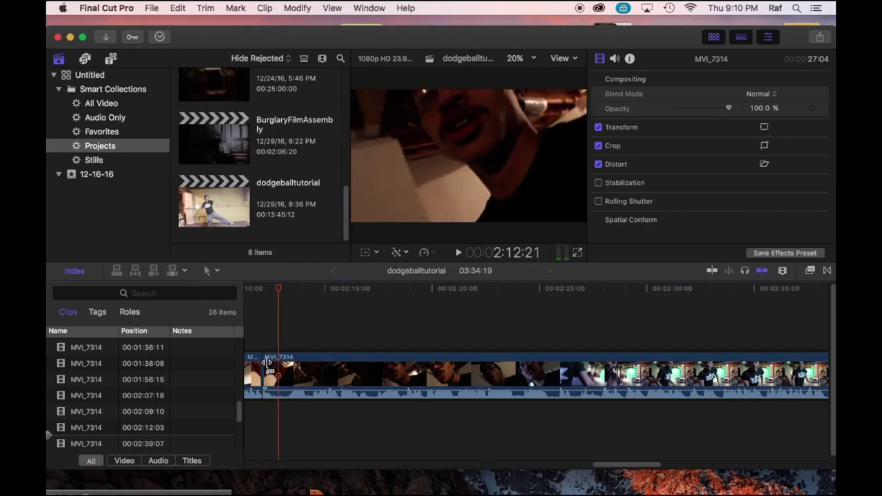
Step: Trim the start of the MVI_7314 clip at 2:12:03 to a duration of 26:10 and split it at 2:15:19
drag(268, 363, 285, 365)
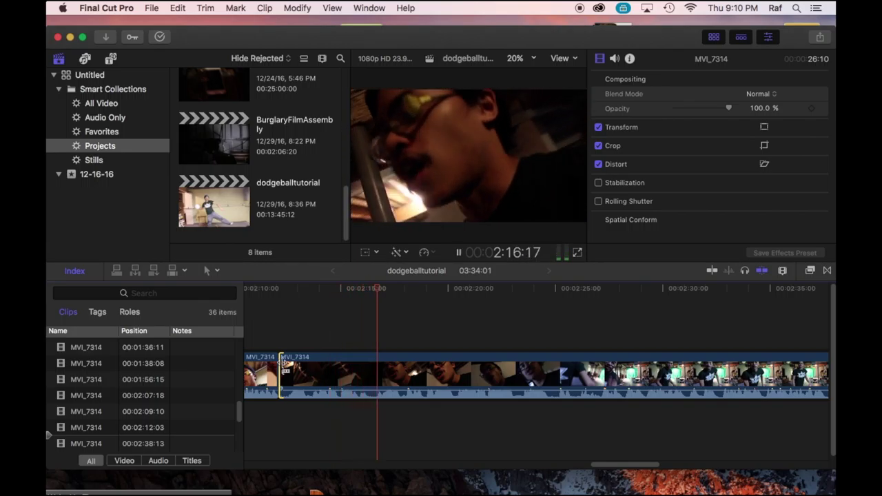
click(282, 289)
key(space)
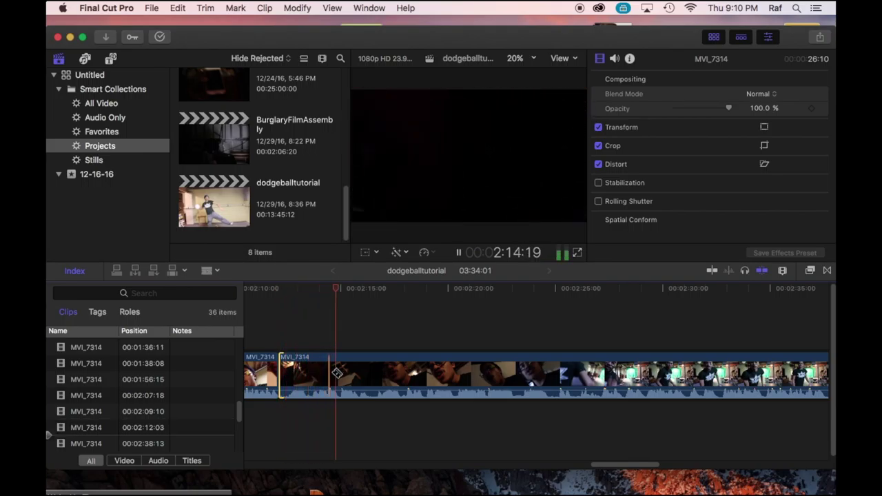
click(365, 370)
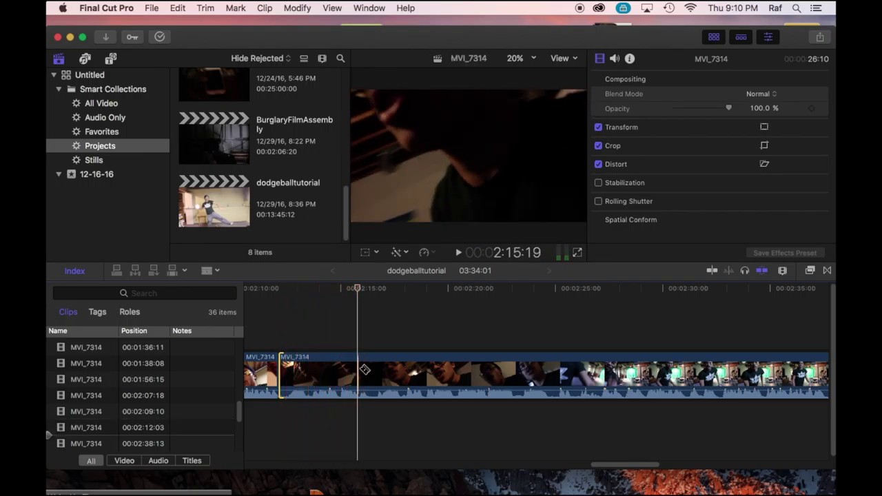
Step: Review the MVI_7314 piece from 2:15:19 to 2:38:13 and delete it
key(space)
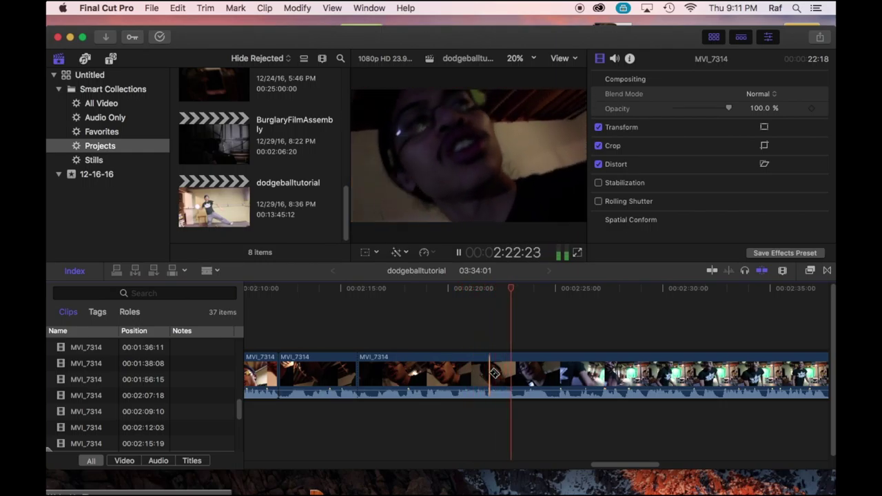
key(space)
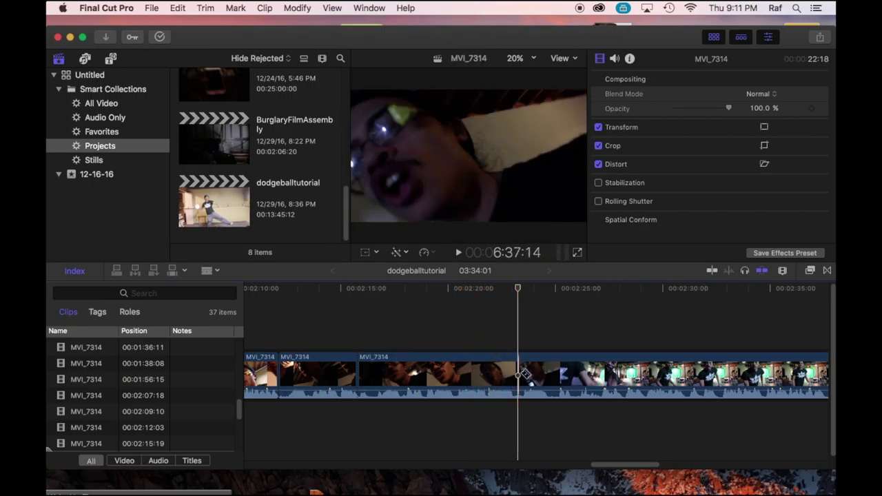
key(space)
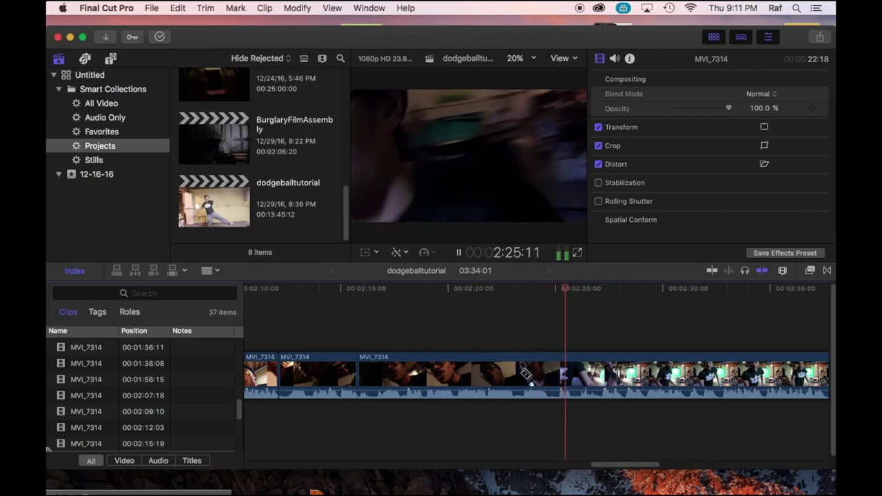
key(space)
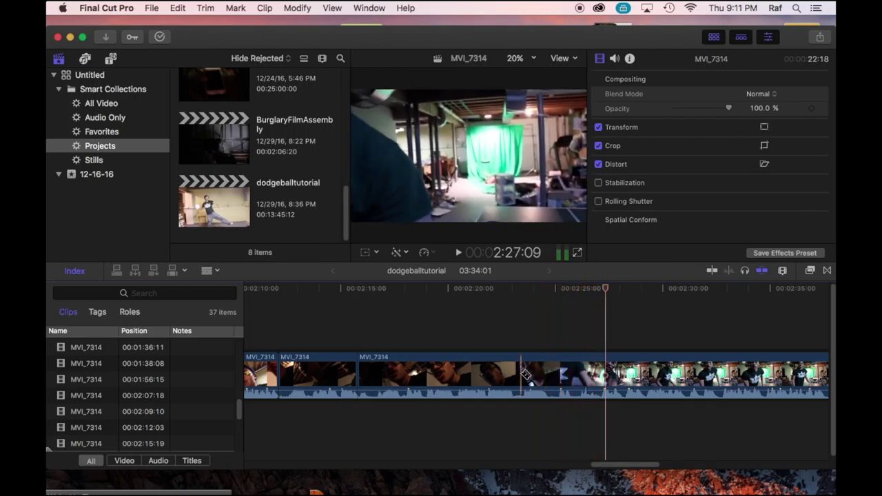
key(space)
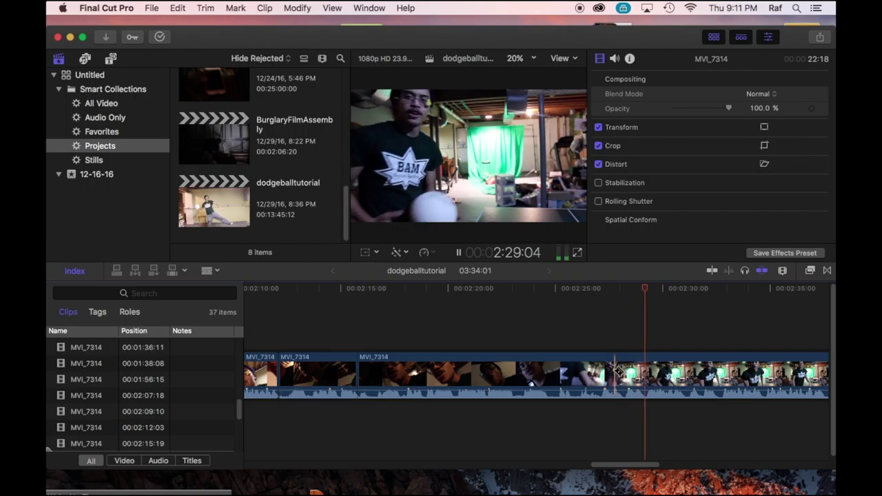
key(space)
key(space)
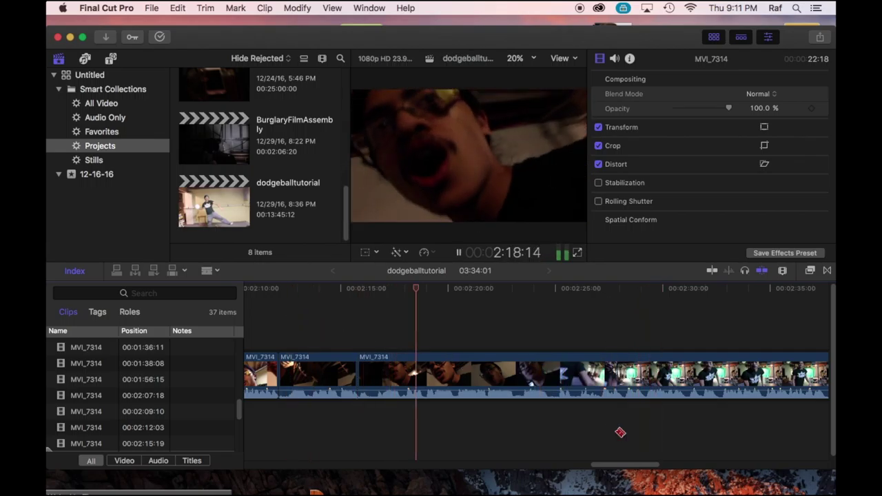
drag(609, 470, 622, 468)
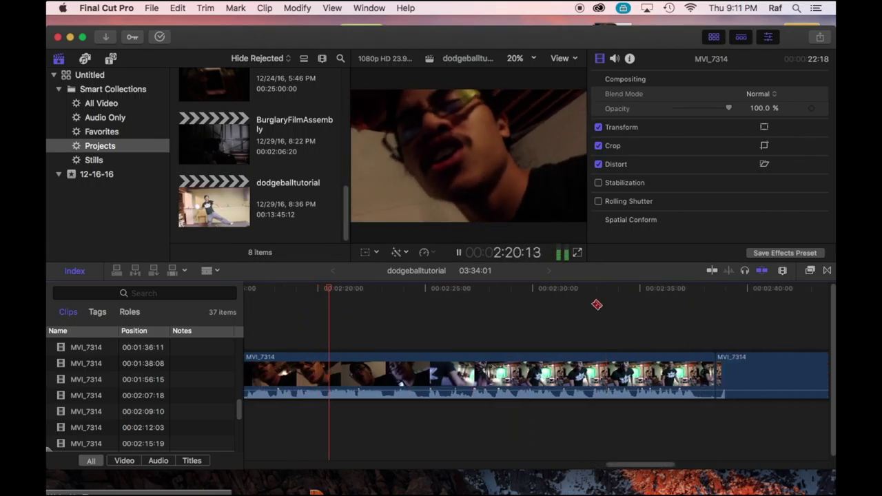
click(558, 293)
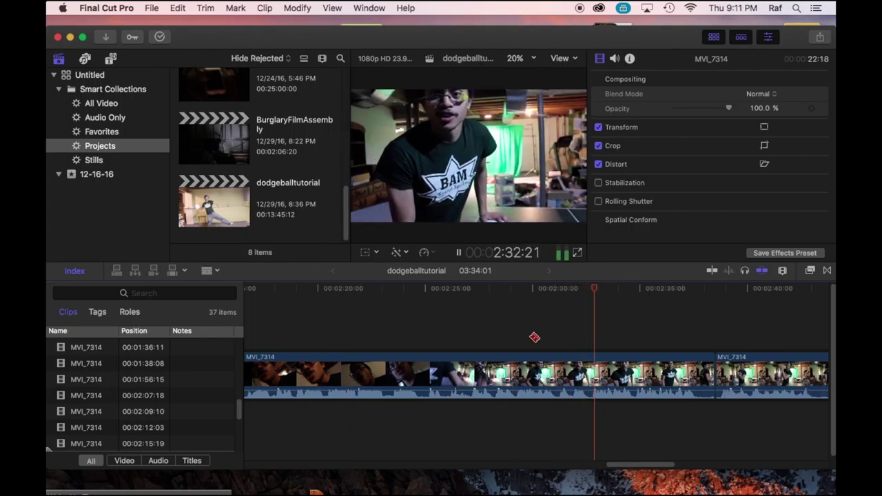
key(a)
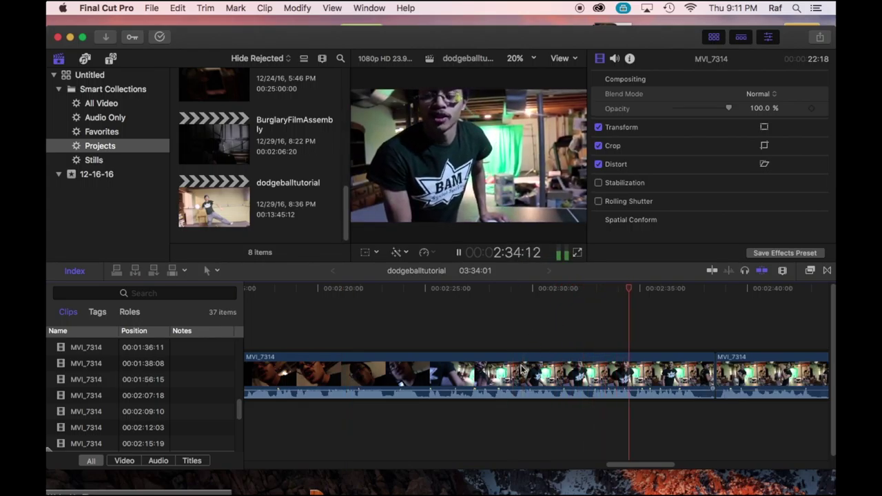
click(522, 370)
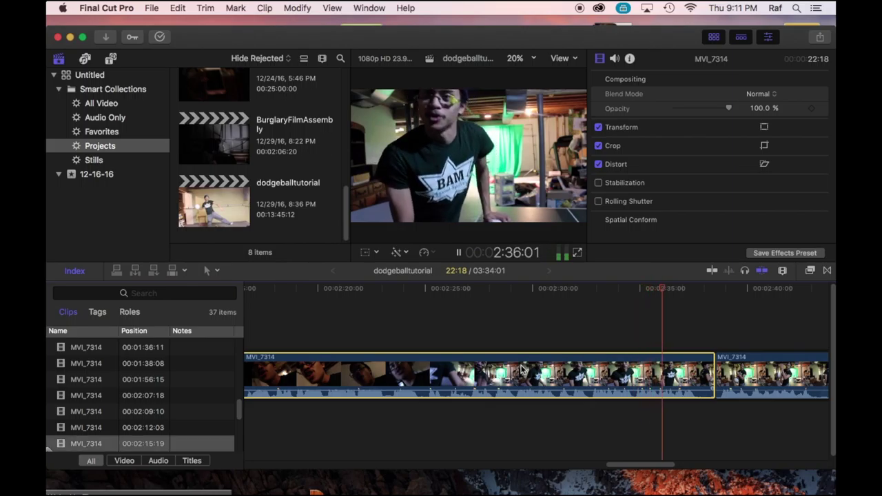
key(Delete)
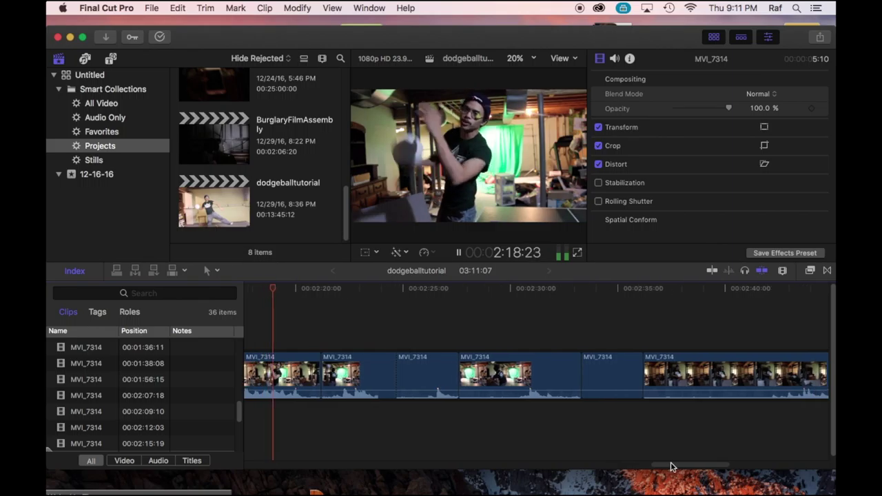
Step: Play through the remaining MVI_7314 clips after the new cut and pause at 3:06:19
drag(670, 467, 635, 470)
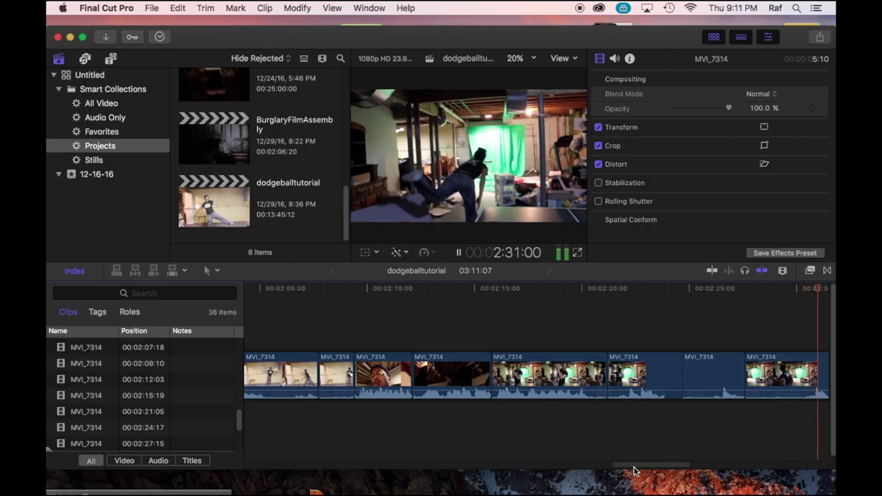
drag(635, 468, 694, 467)
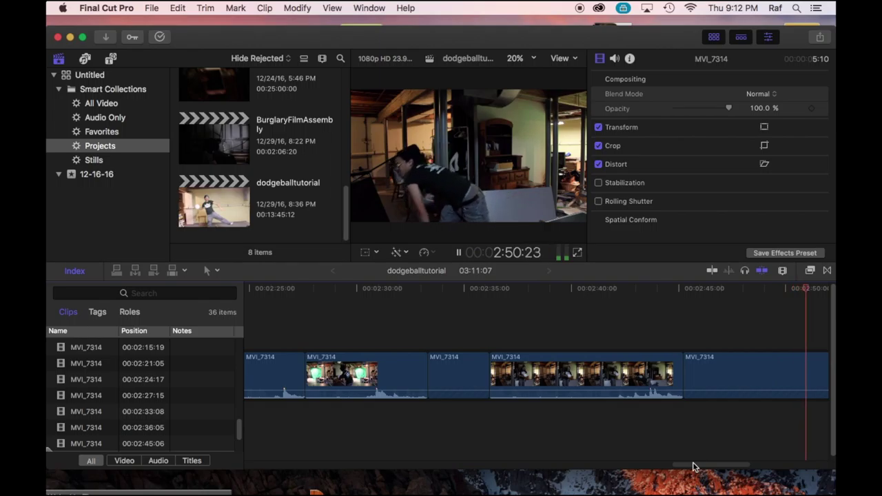
drag(695, 466, 744, 455)
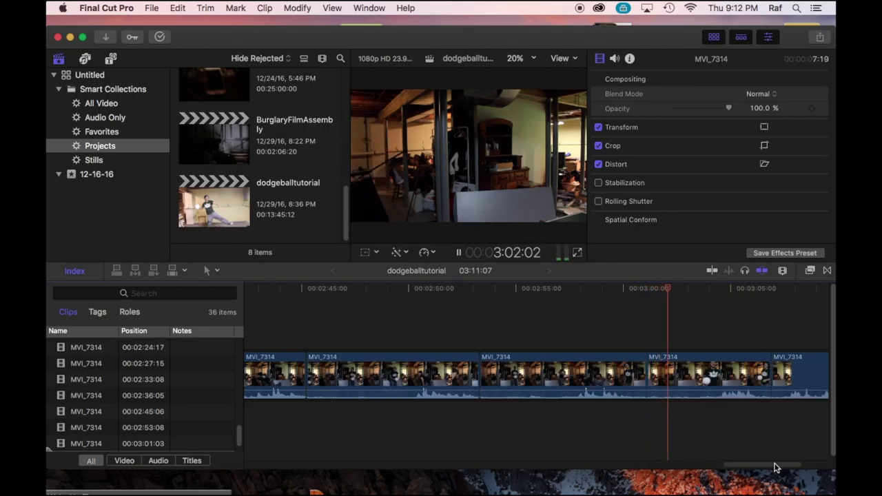
click(675, 374)
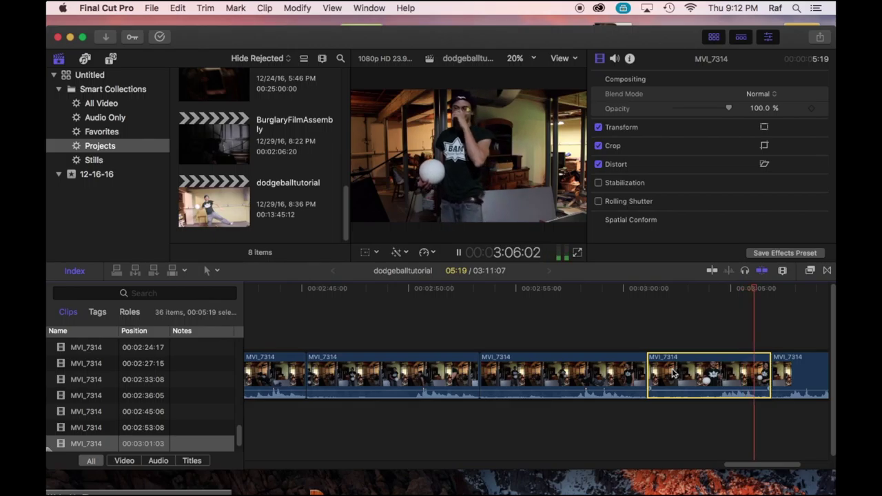
key(space)
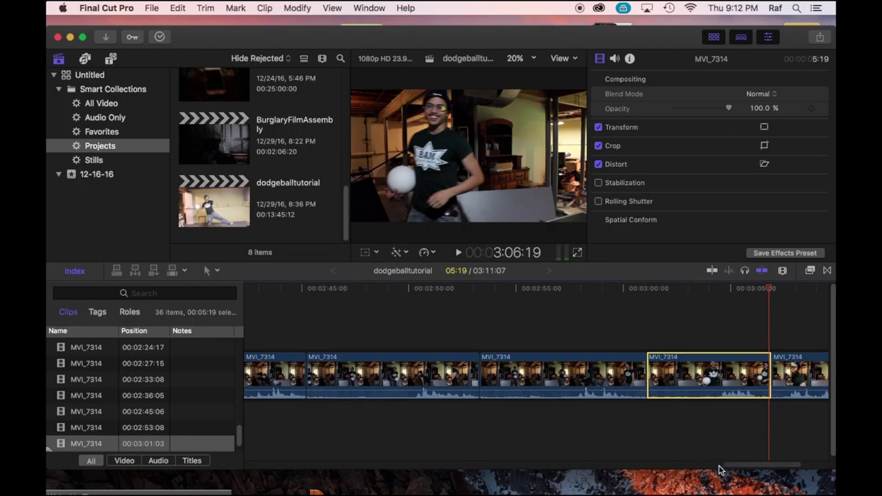
Step: Split the MVI_7314 clip starting at 3:01:03 at 3:04:08, delete the piece before the cut, and play on
drag(729, 466, 798, 467)
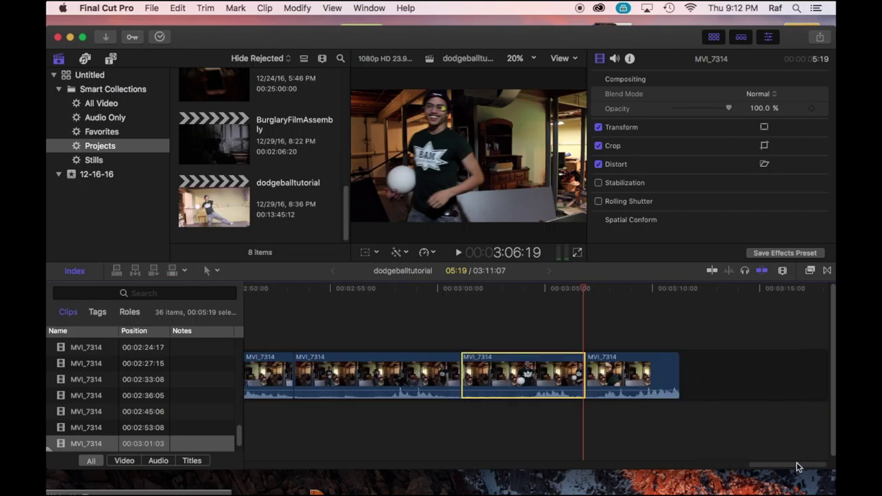
click(510, 301)
drag(510, 300, 531, 362)
click(530, 366)
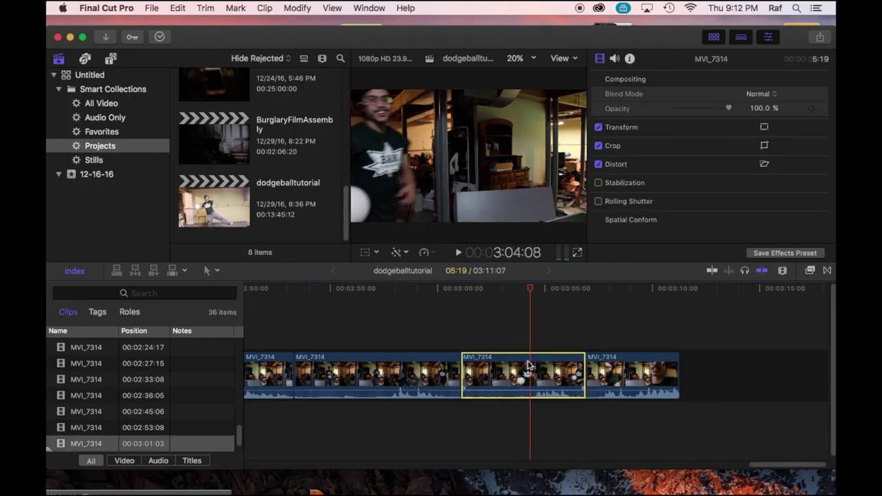
key(super+b)
click(509, 369)
key(BackSpace)
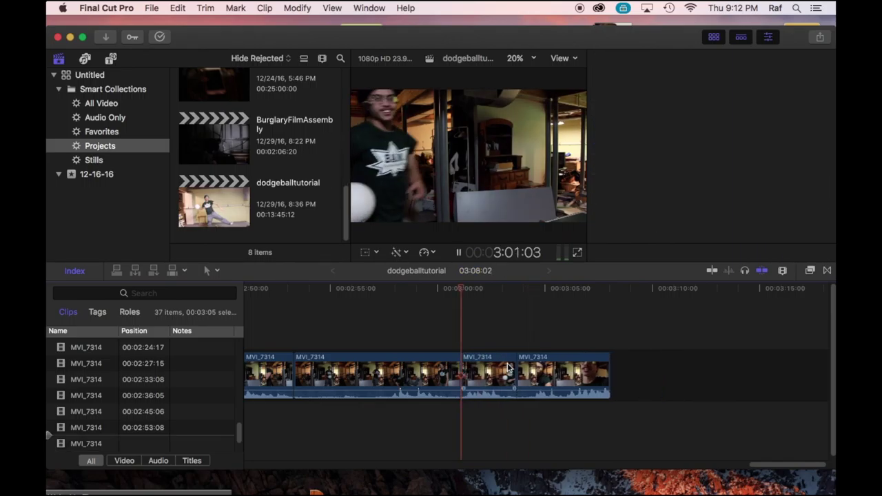
key(space)
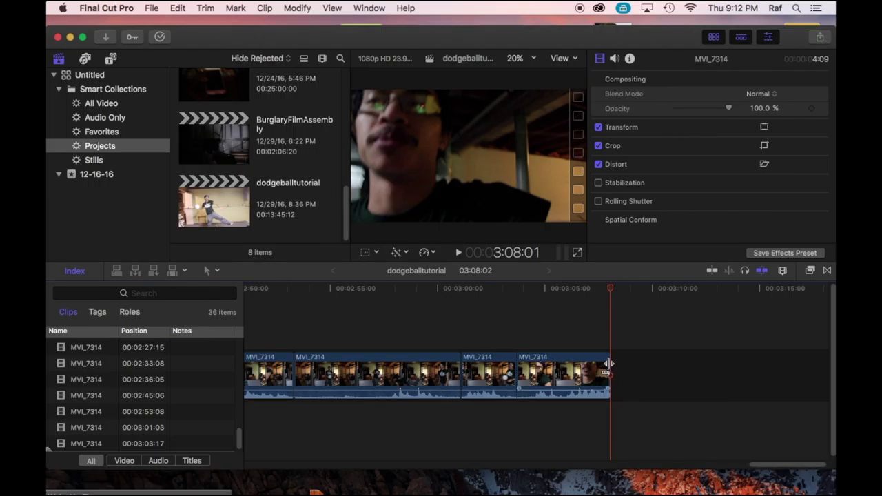
Step: Try extending the end of the last MVI_7314 clip to a duration of 8:15, and undo the extension
drag(608, 364, 697, 369)
key(space)
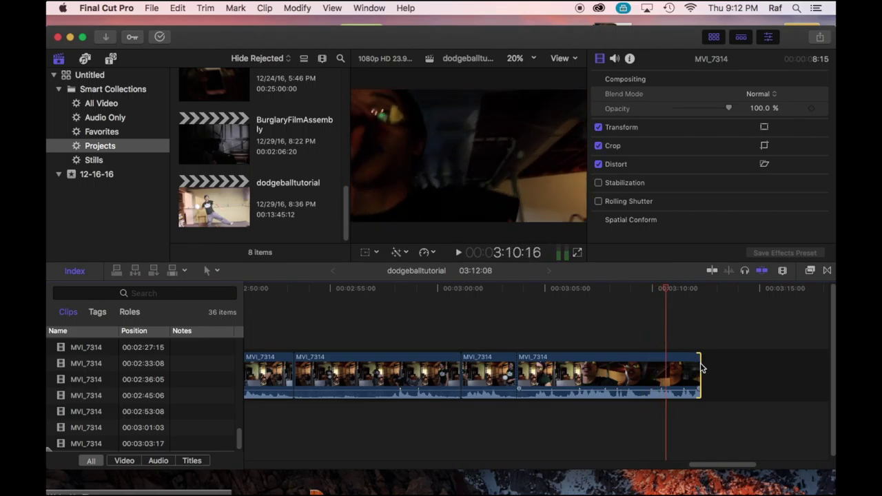
key(super+z)
key(super+z)
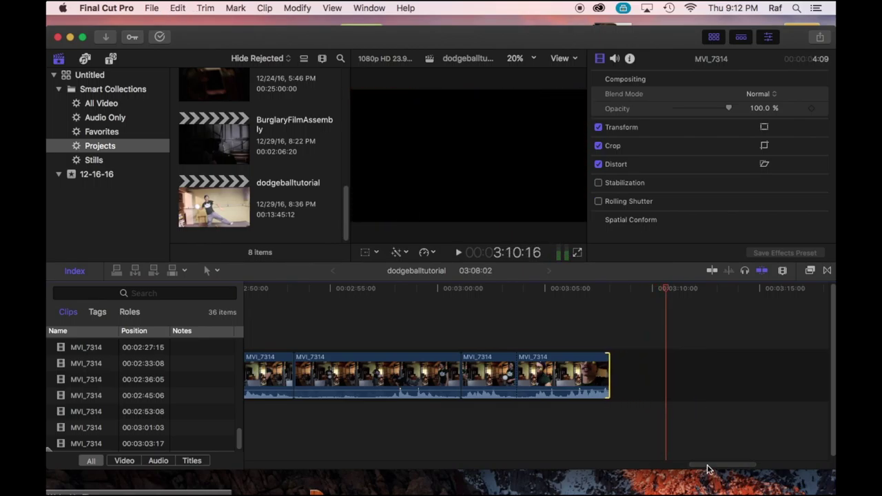
Step: Play the edit from the beginning, pause at 2:00:00, and delete the long MVI_7314 clip starting at 1:38:08
drag(708, 469, 211, 441)
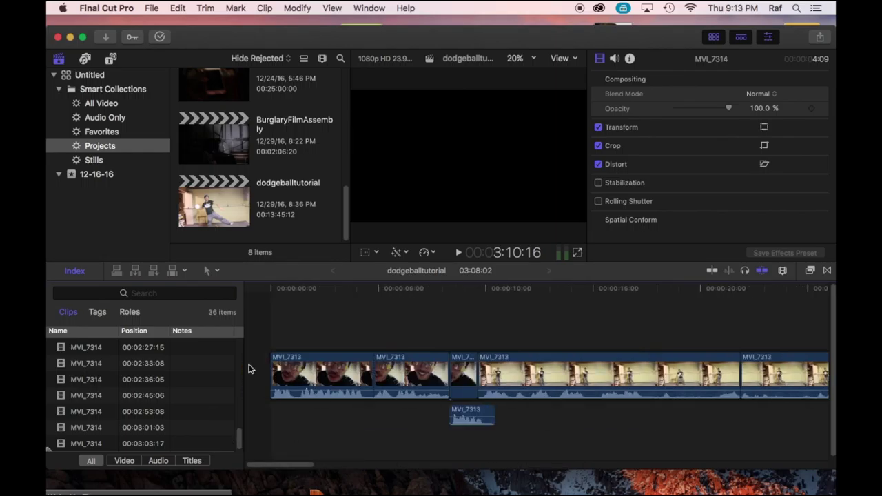
drag(298, 293, 247, 288)
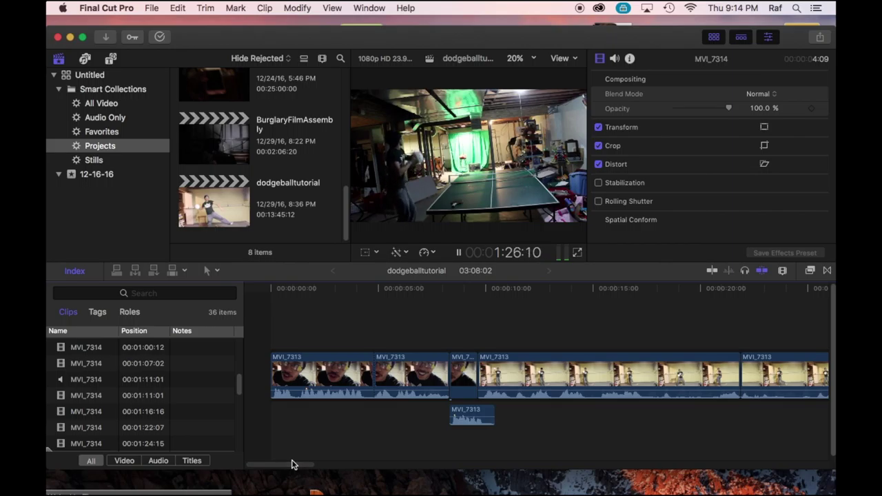
drag(291, 466, 514, 455)
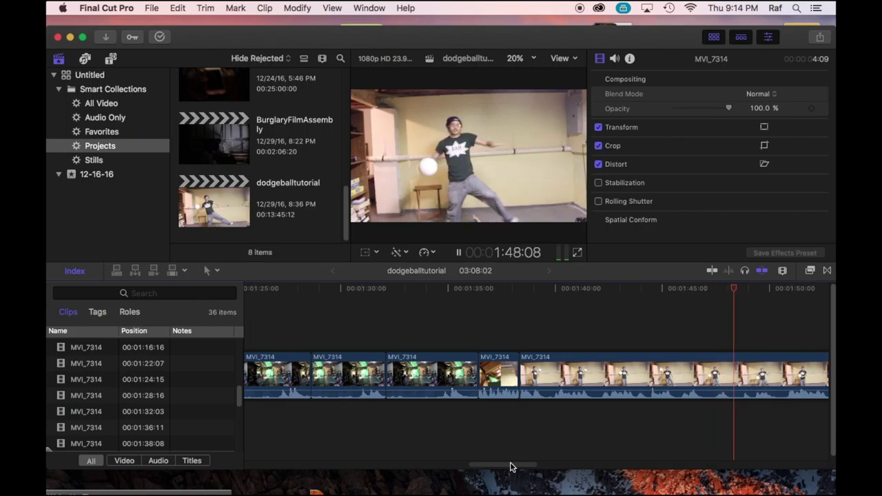
drag(512, 467, 557, 465)
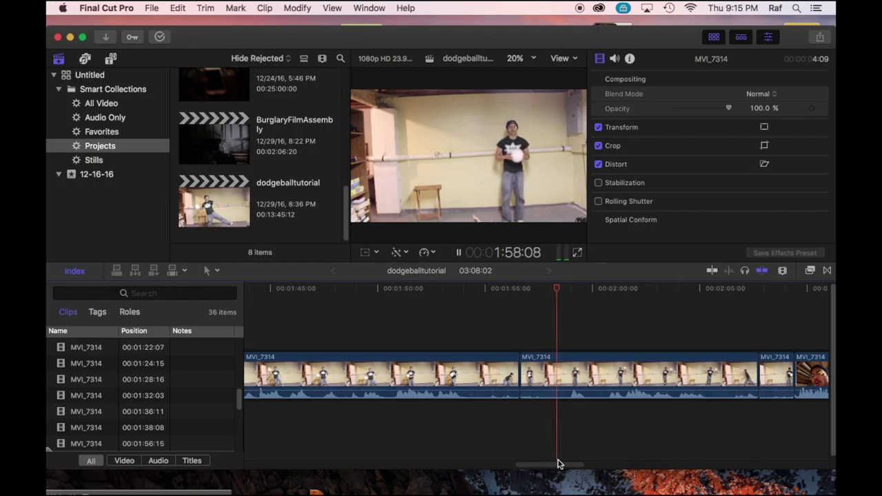
key(space)
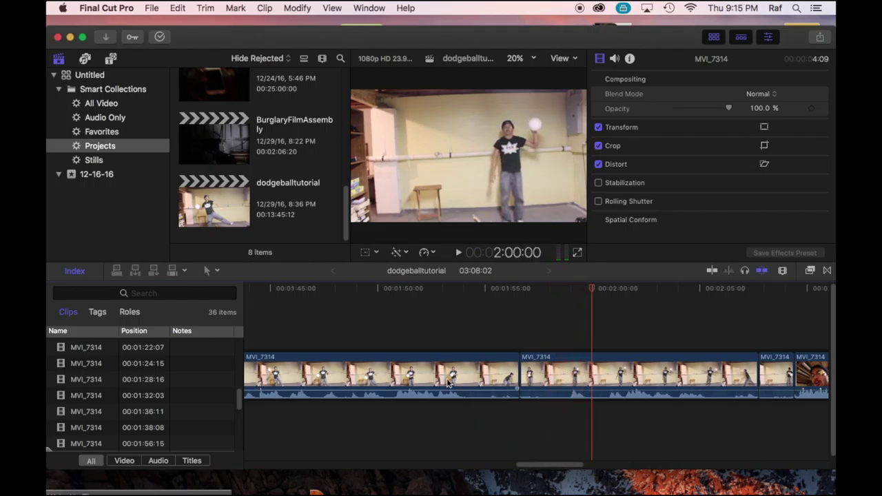
click(440, 363)
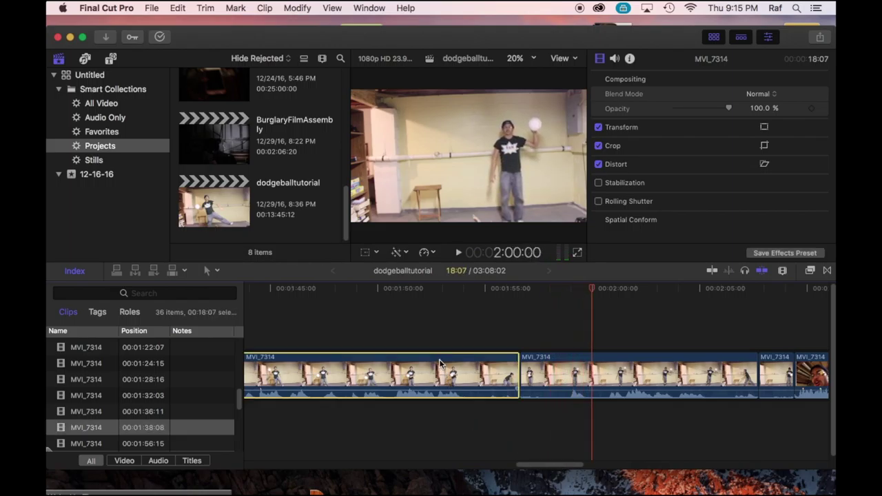
key(Delete)
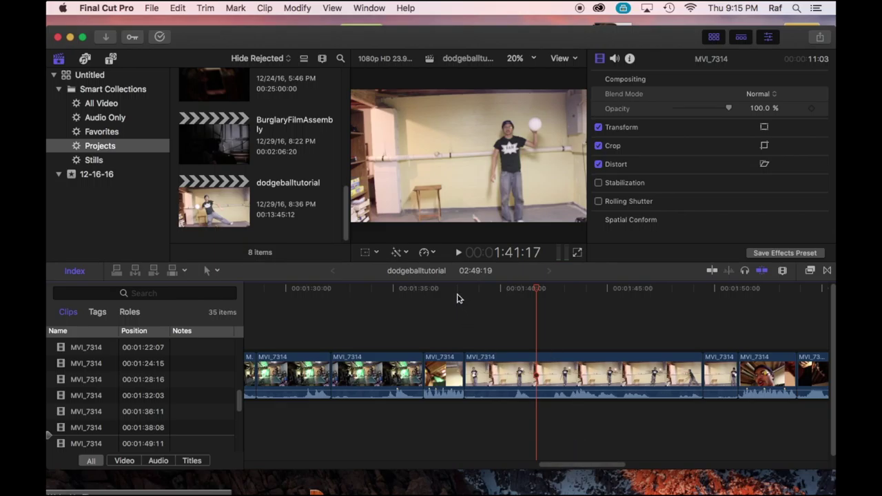
Step: Split the MVI_7314 clip that now starts at 1:38:08 at 1:40:08, delete the piece before the cut, and play to the end
click(464, 298)
key(space)
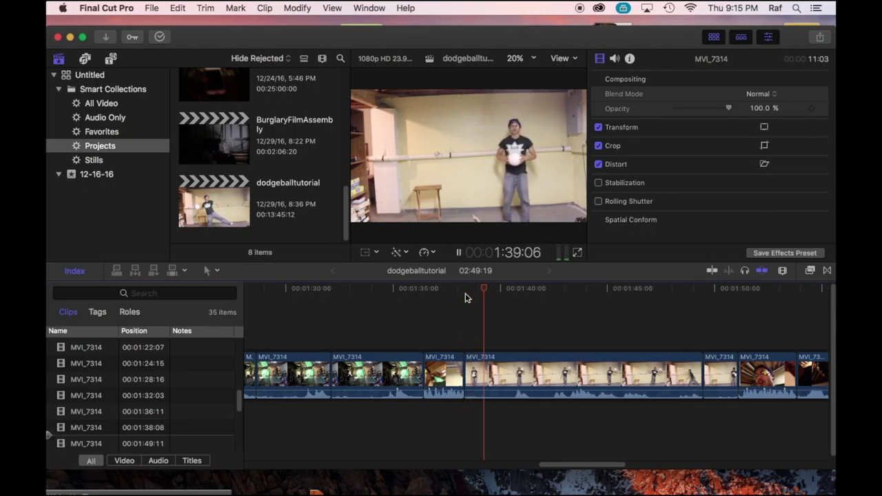
key(space)
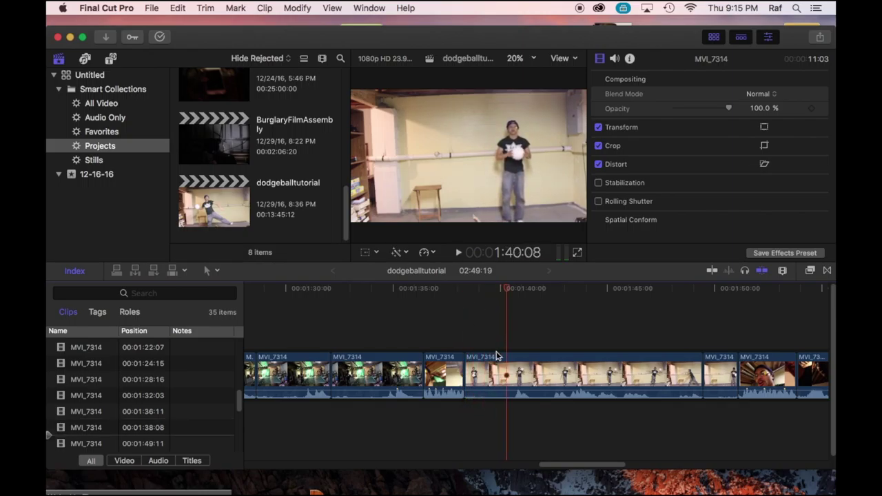
click(497, 356)
right_click(498, 356)
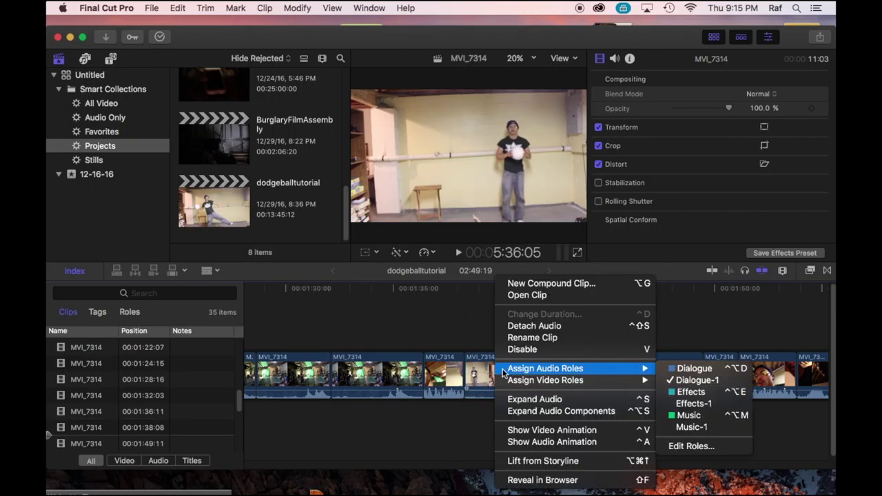
click(512, 376)
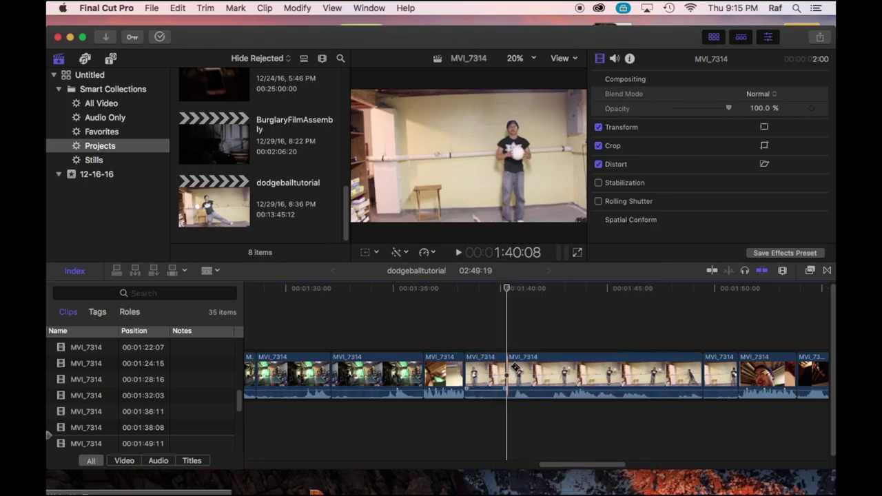
key(a)
click(484, 363)
key(Delete)
key(space)
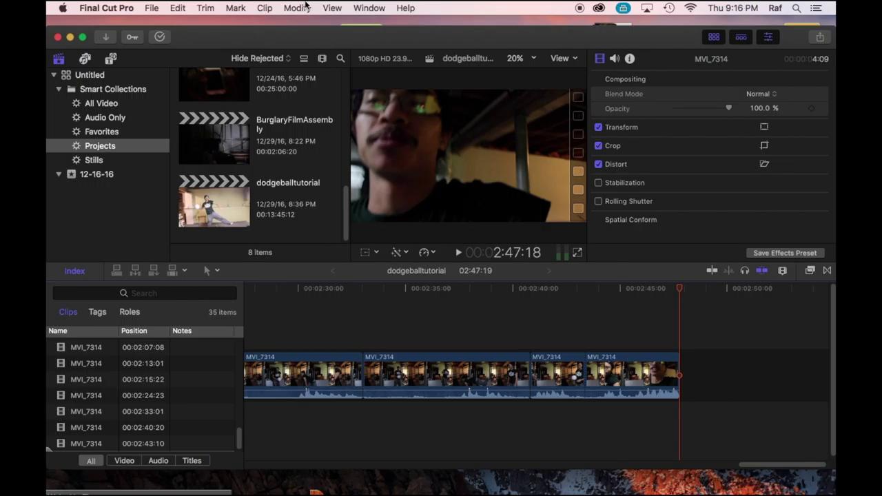
Step: Start a Master File export of the project and title it dodgeballtutorialexport
click(155, 8)
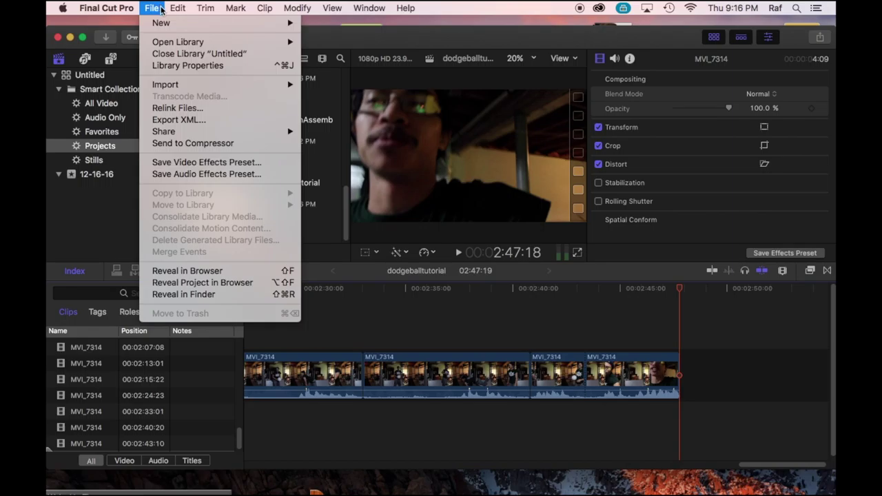
mouse_move(203, 132)
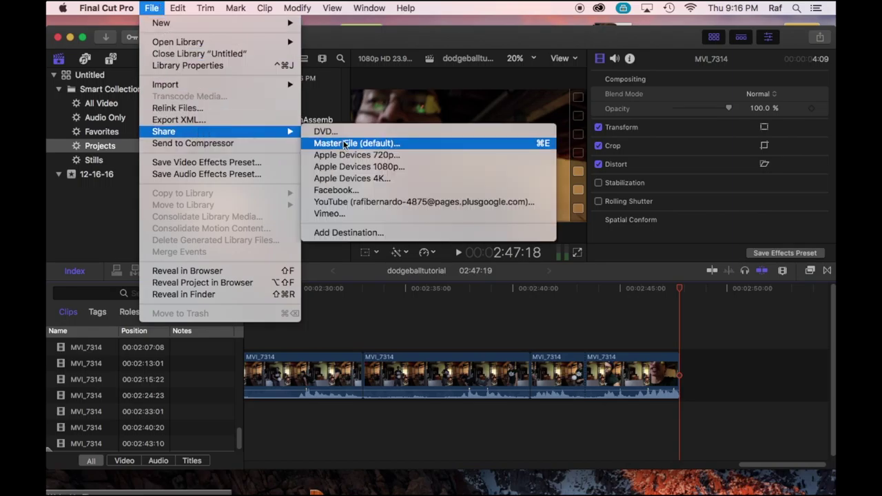
click(379, 141)
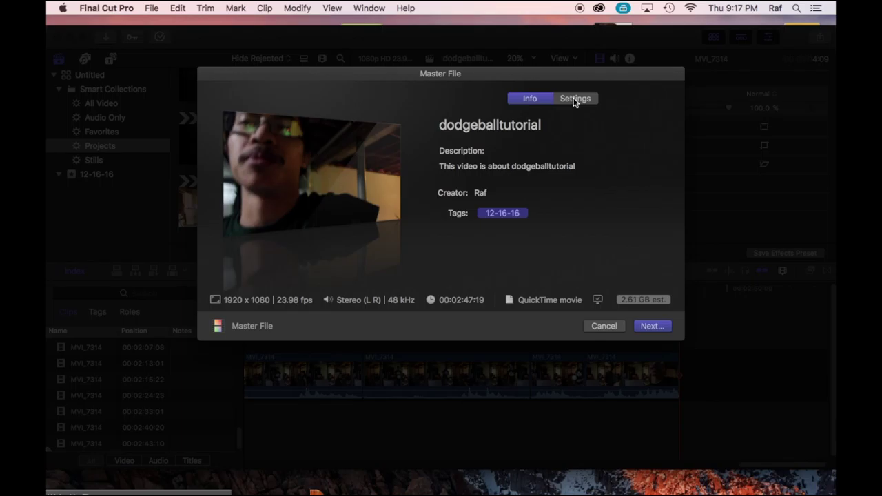
click(513, 131)
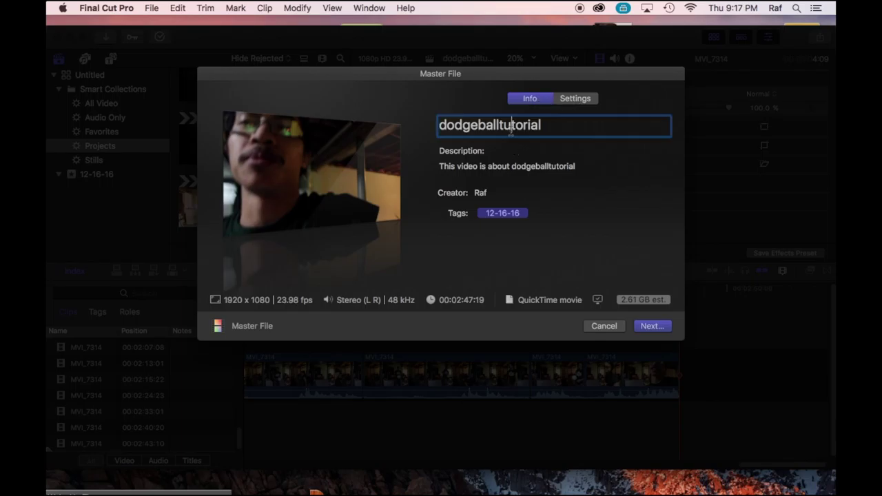
click(550, 128)
text(epo)
key(BackSpace)
key(BackSpace)
text(xport)
key(Return)
Step: Check the export settings and save the master file in the 1dodgeballtutorial folder on the Desktop
click(577, 95)
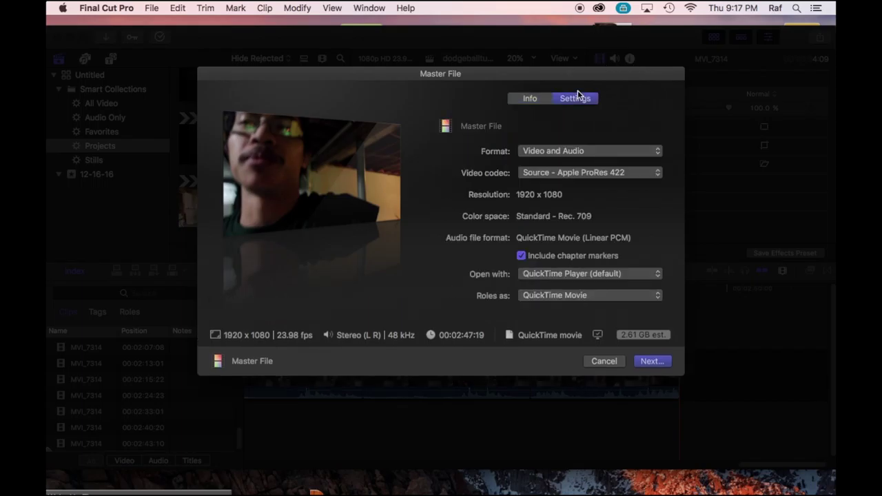
click(640, 364)
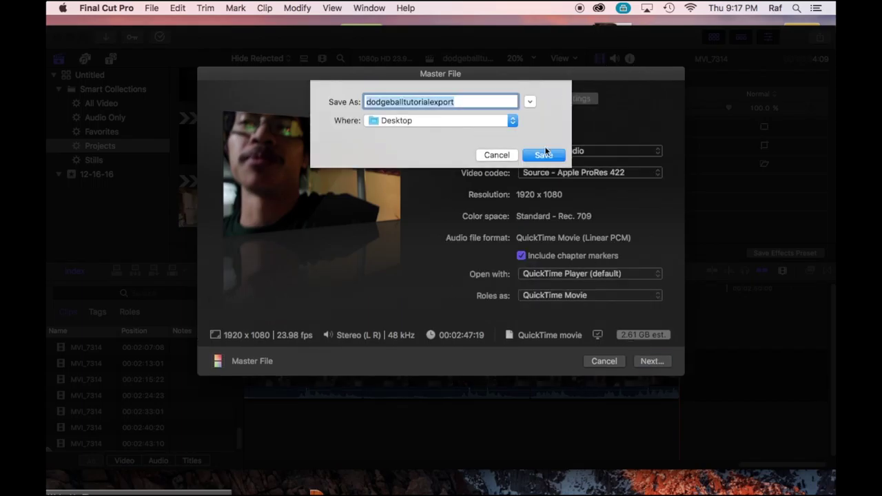
click(510, 123)
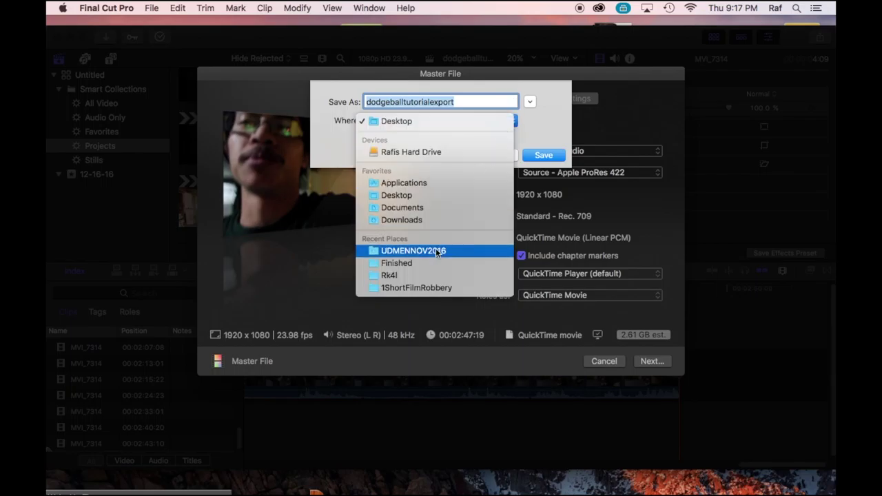
click(535, 122)
click(535, 105)
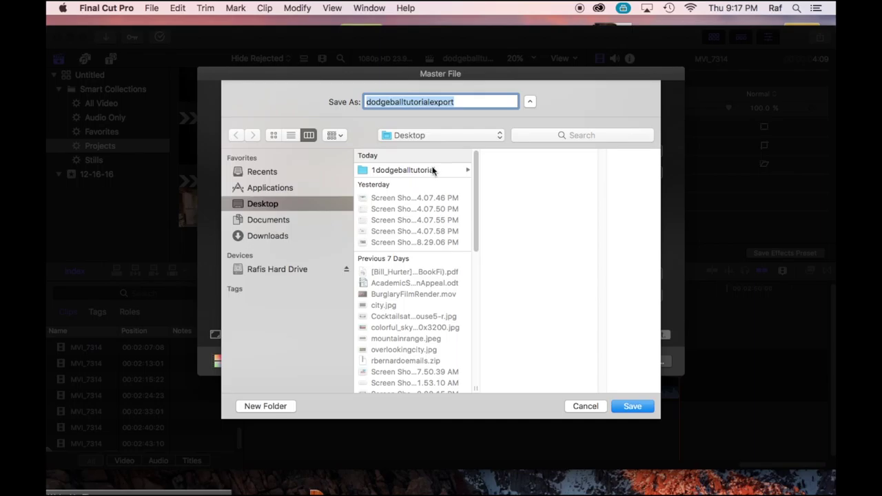
click(434, 170)
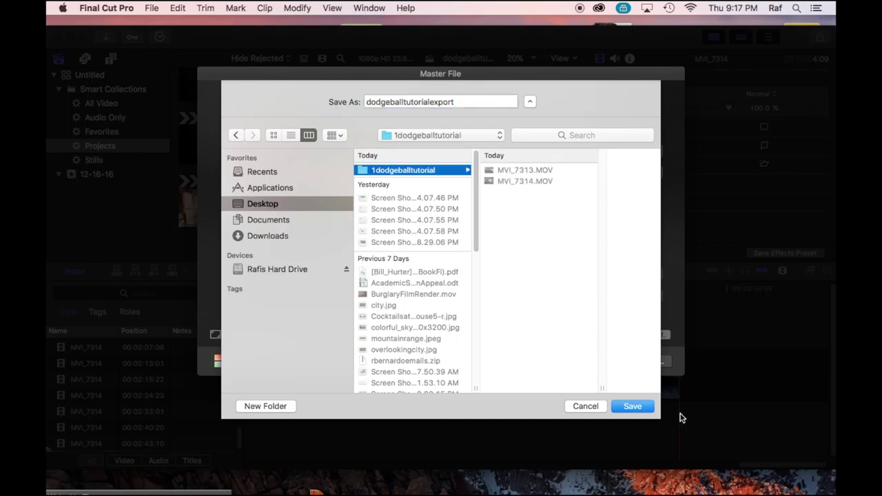
click(630, 406)
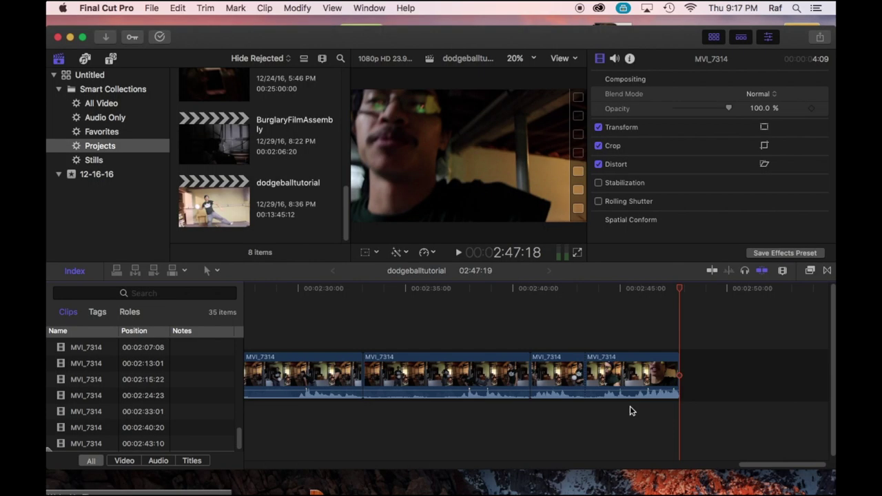
mouse_move(381, 484)
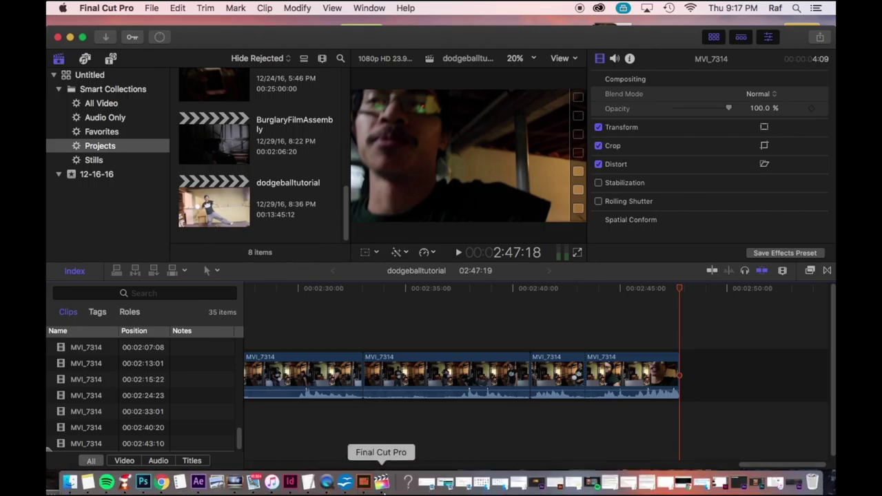
click(333, 486)
right_click(333, 485)
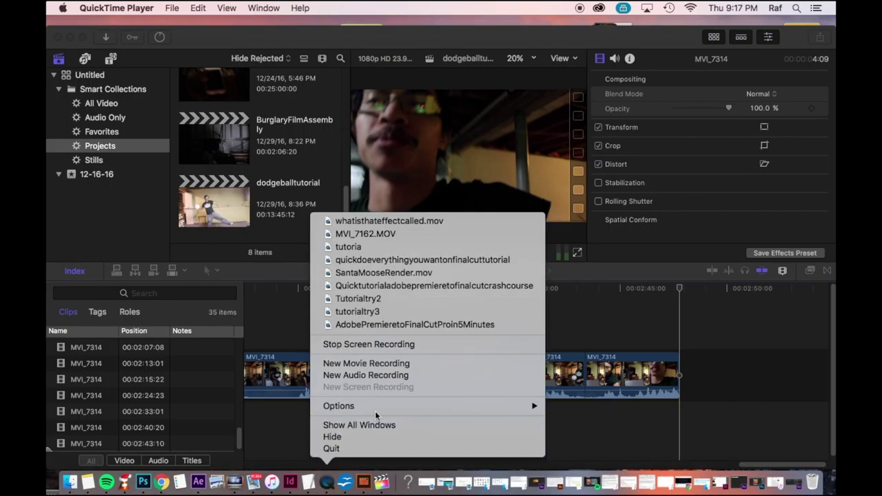